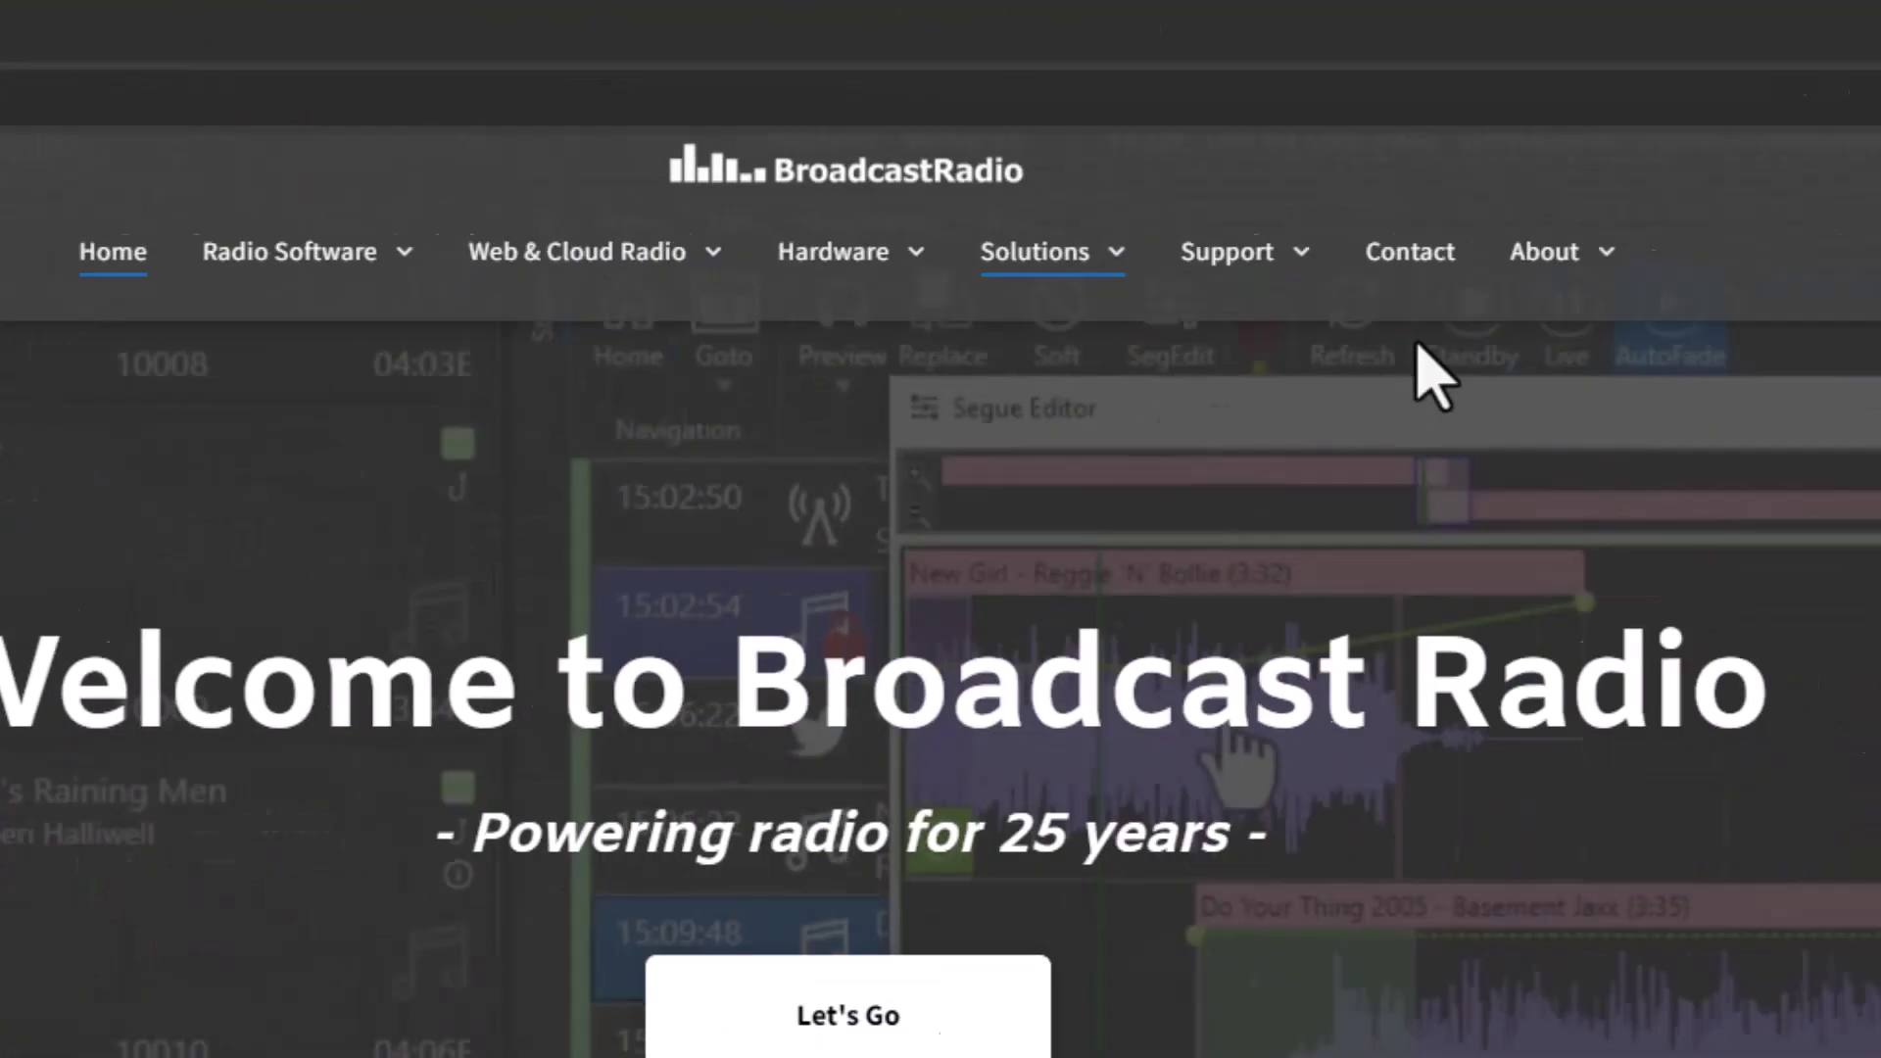
Open the SmartSign support page within the website's software support and downloads section.
mouse_move(653, 219)
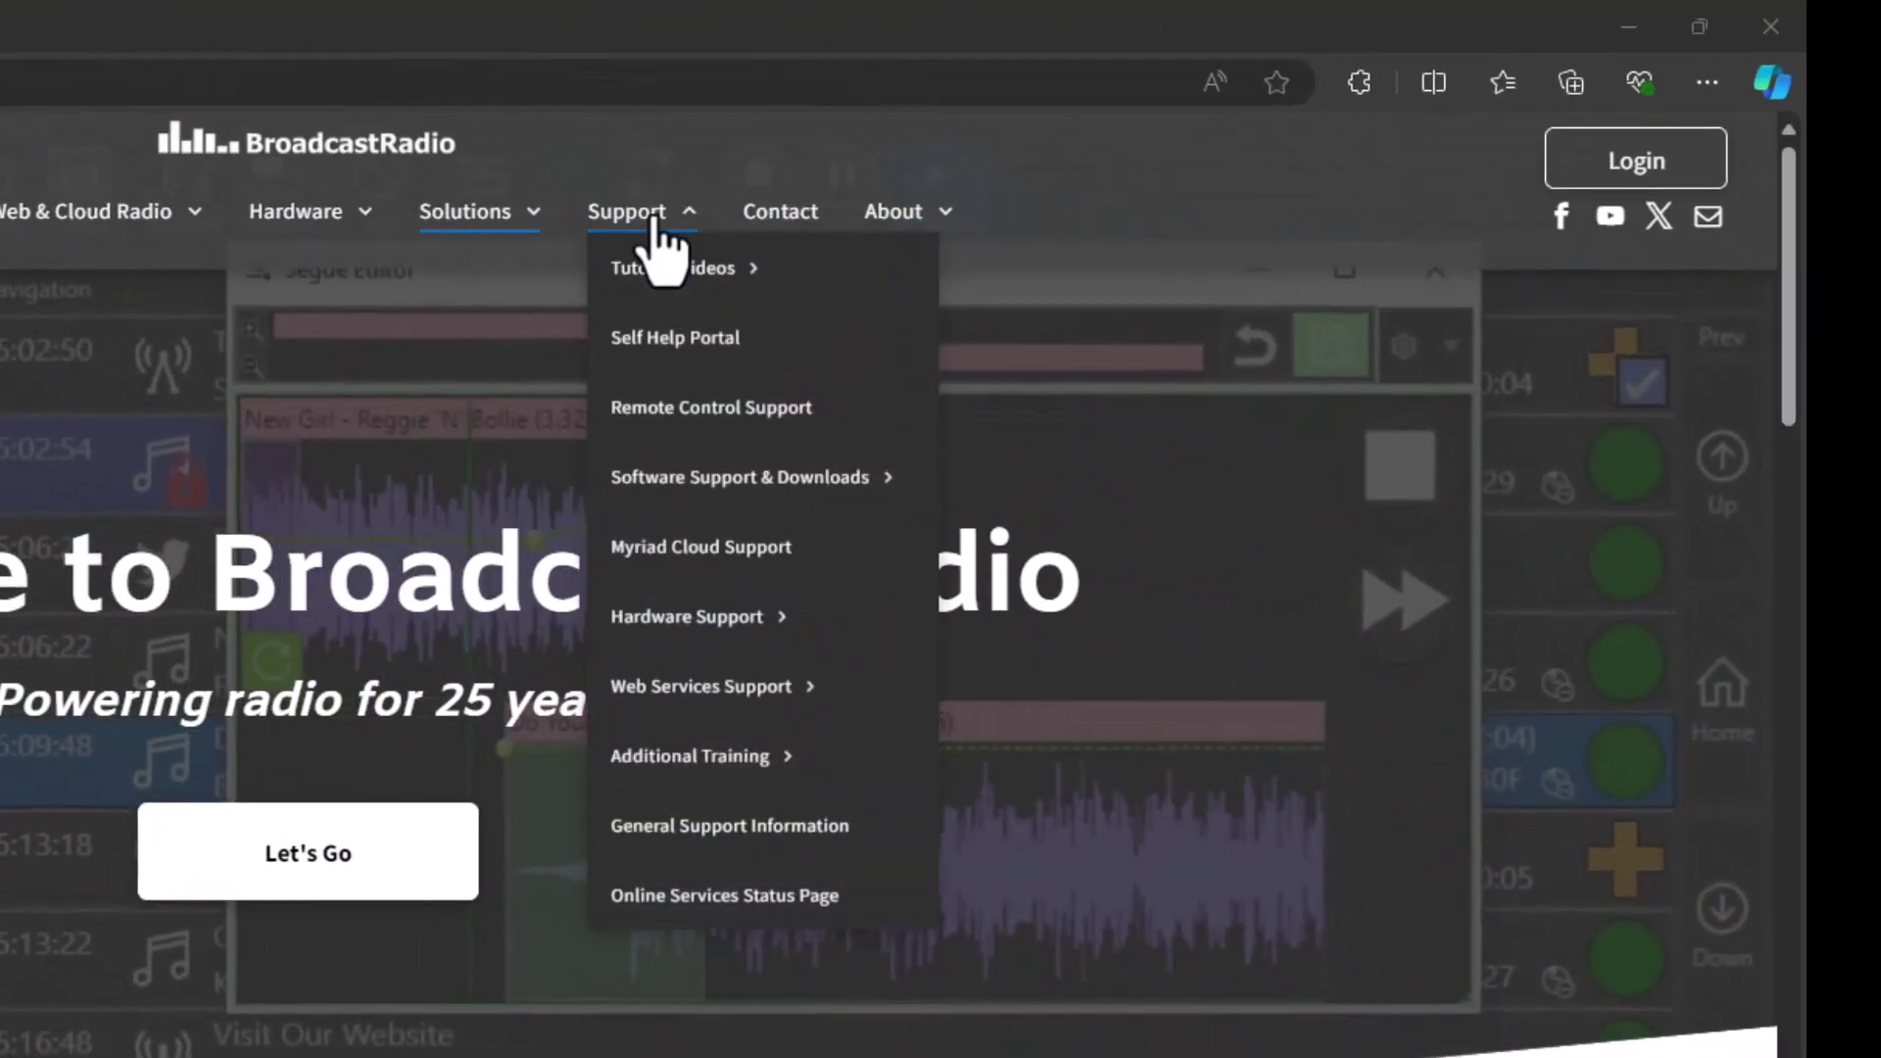
mouse_move(756, 487)
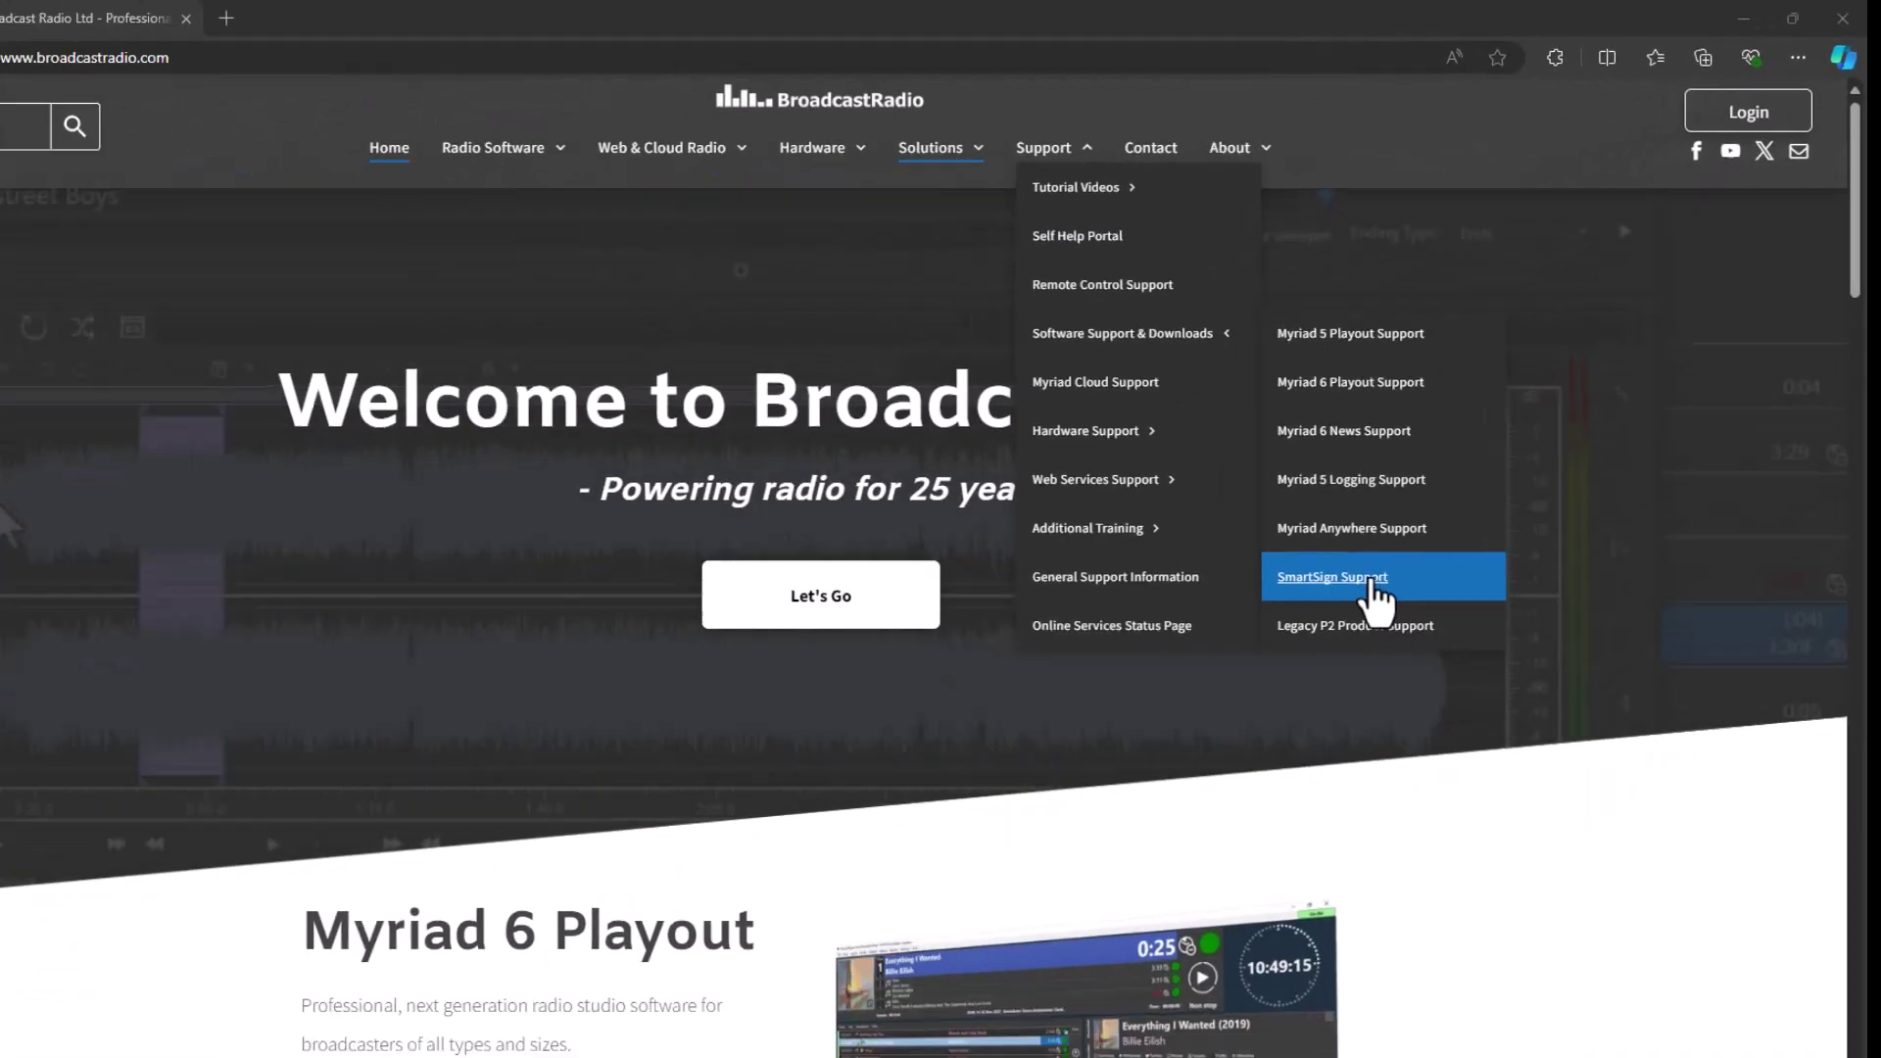
left_click(1101, 833)
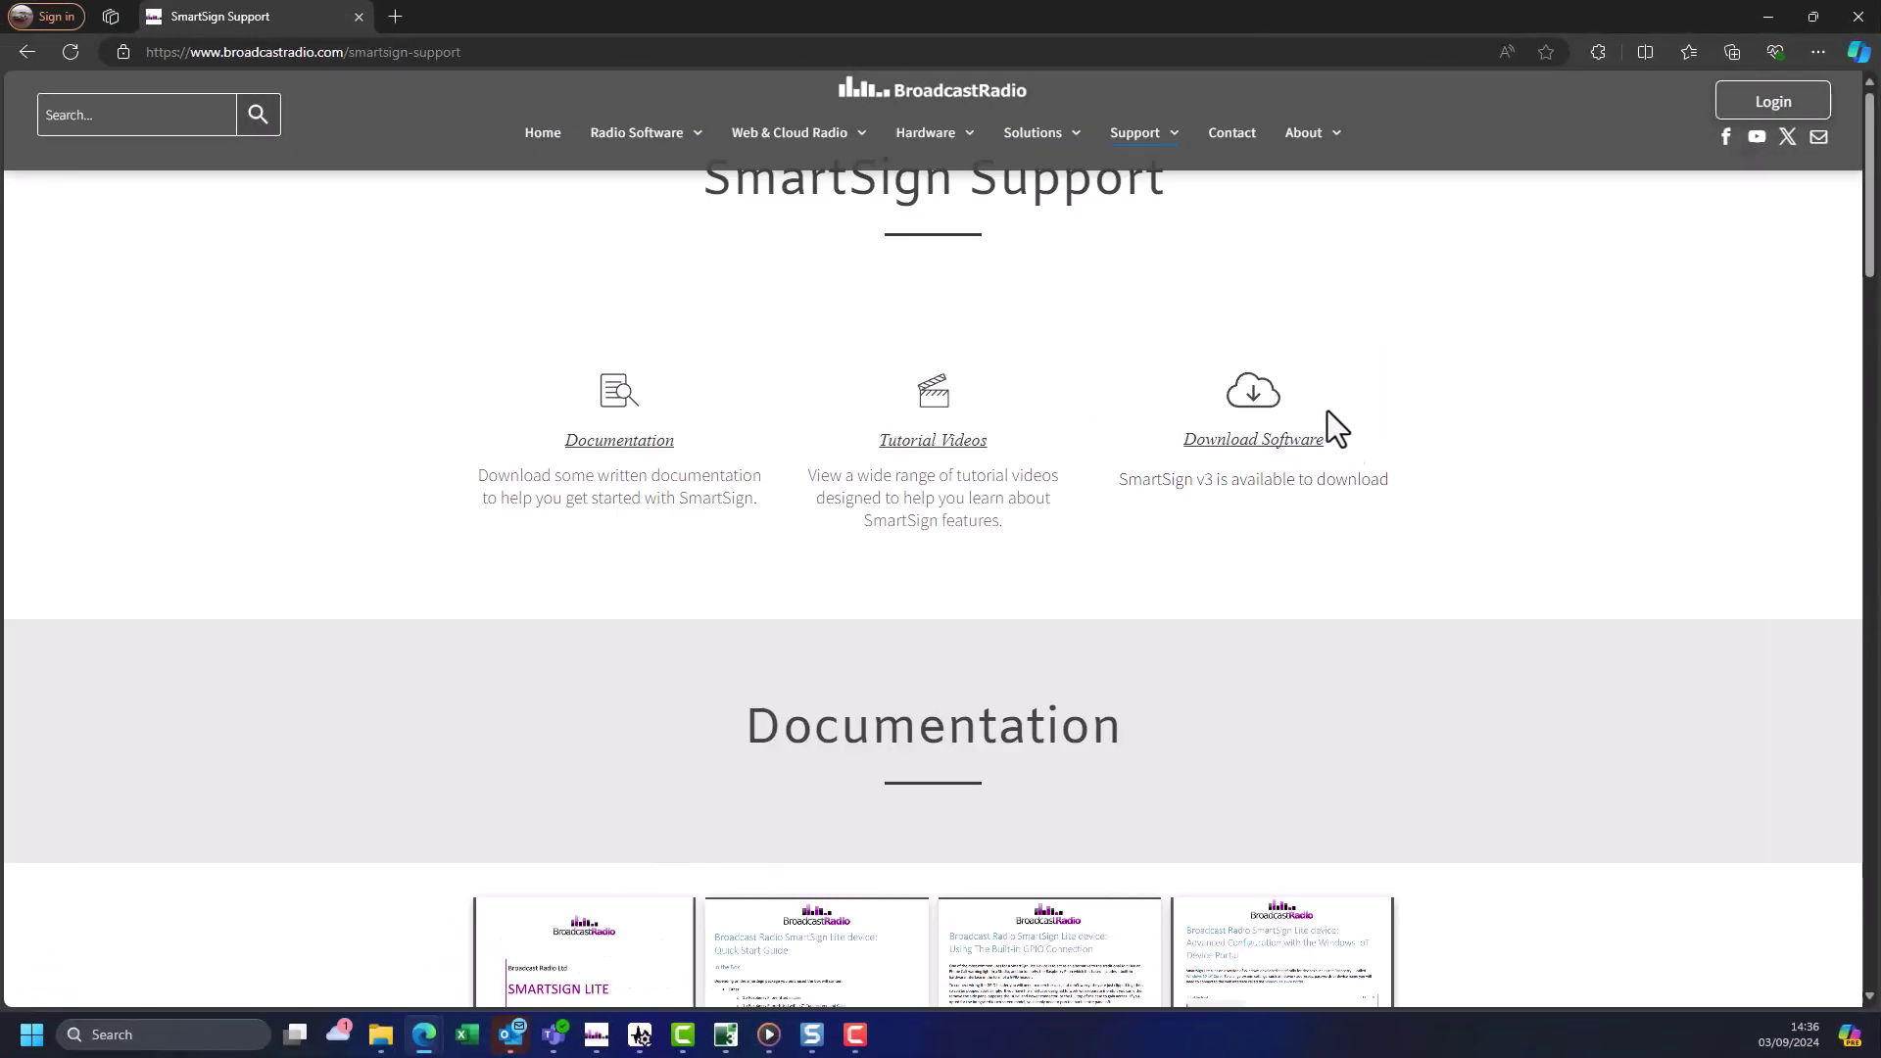
Download the SmartSign v3.1.2 beta release installer from the support page's software downloads.
left_click(1313, 439)
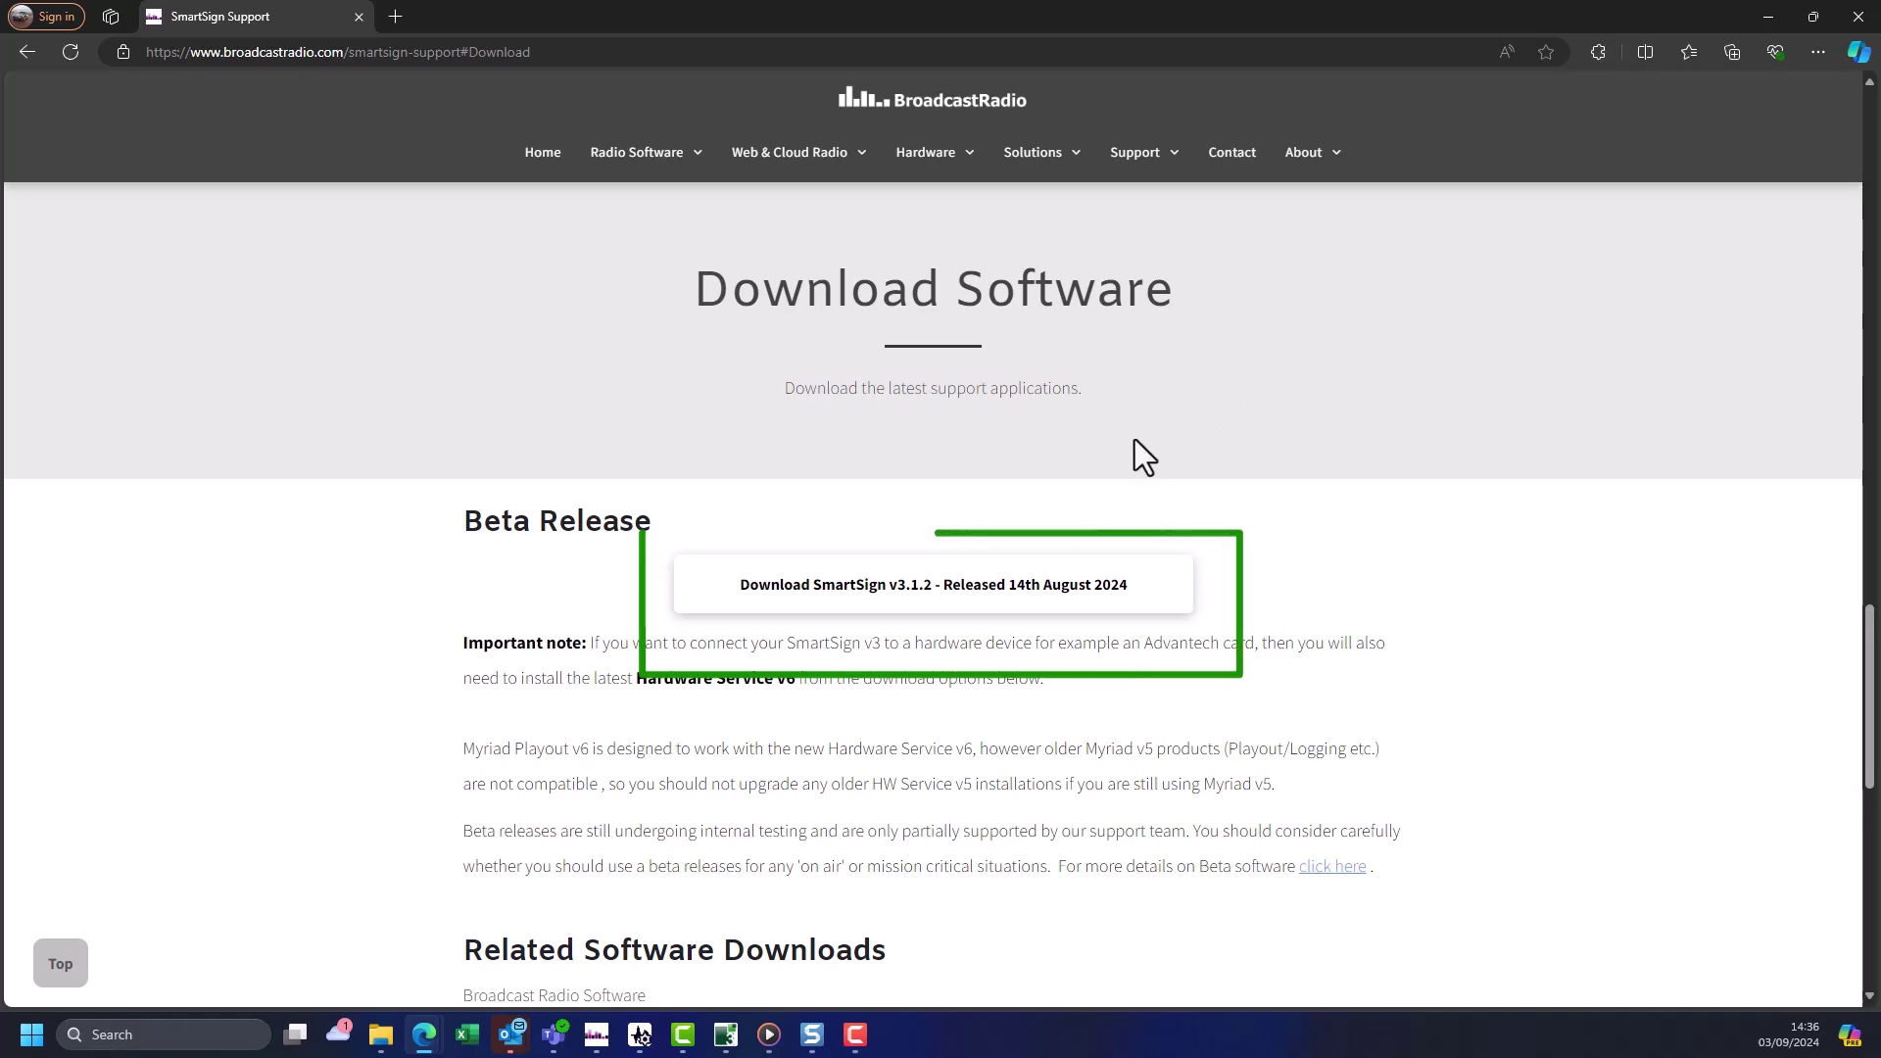
left_click(974, 588)
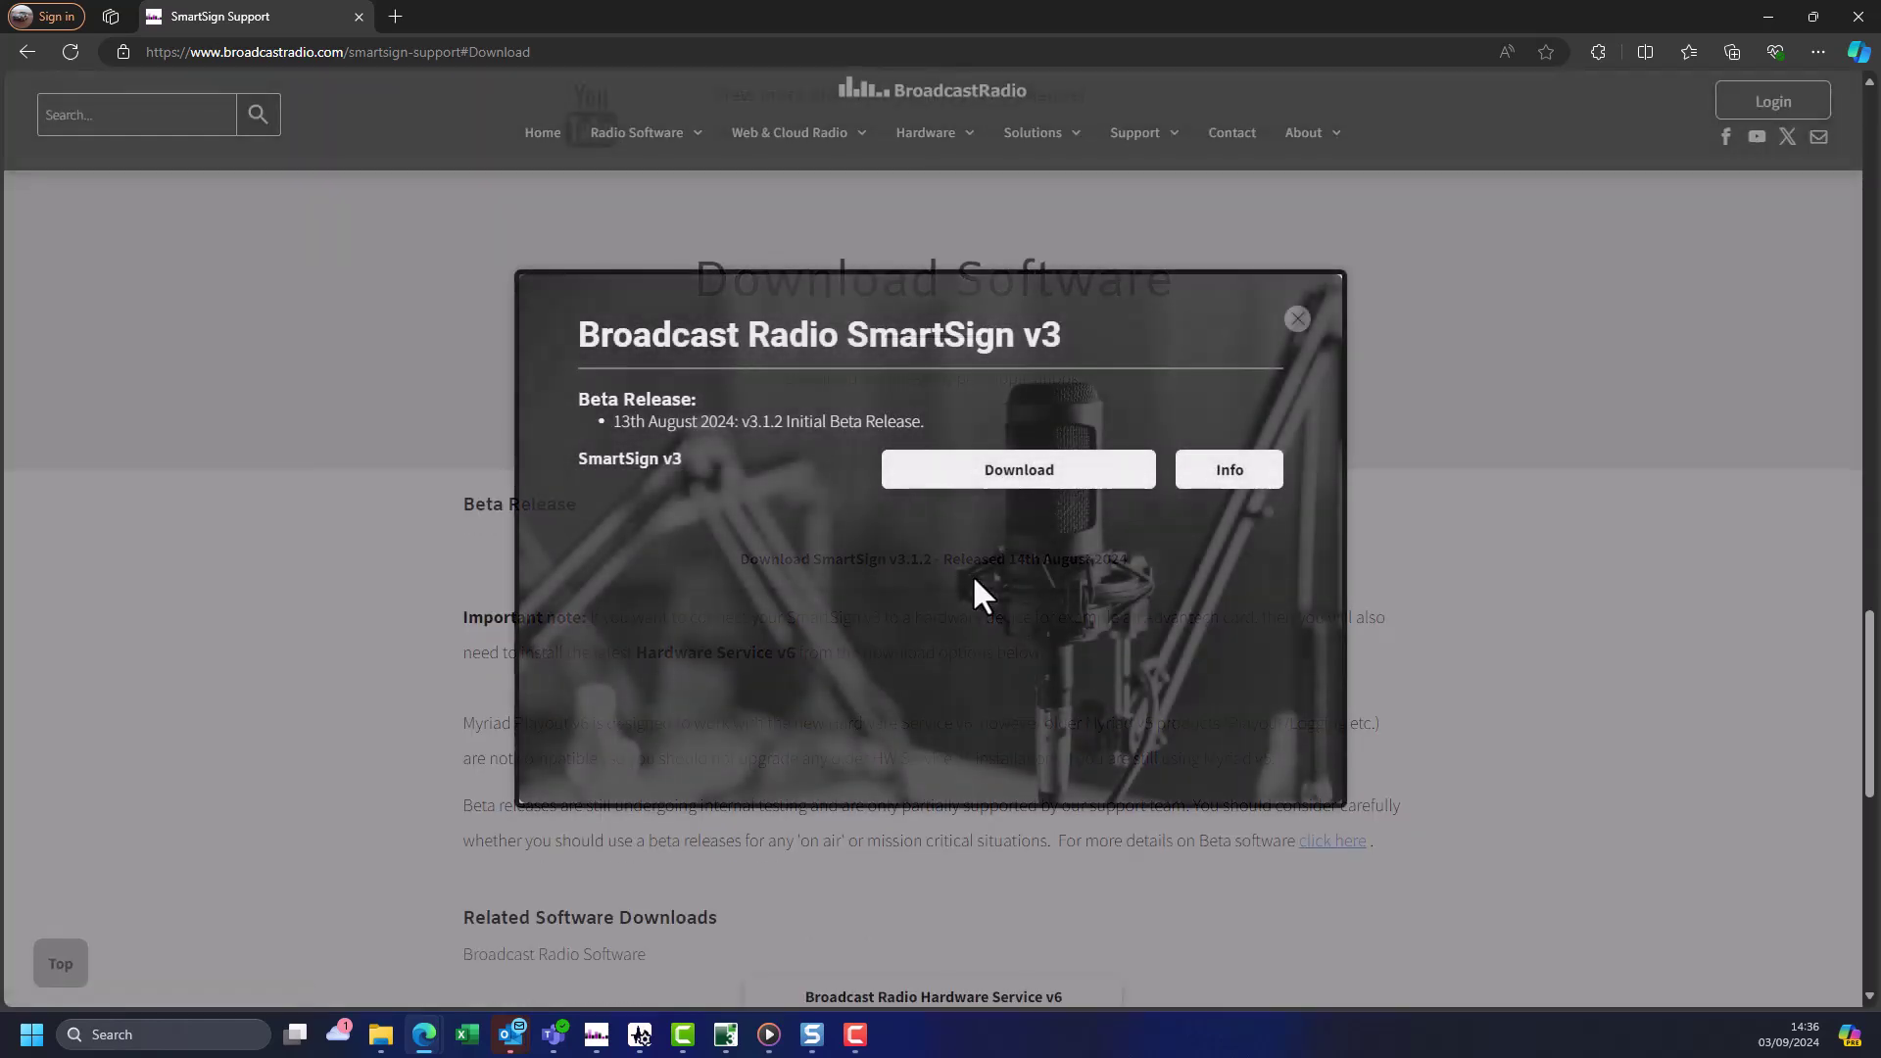
left_click(1036, 478)
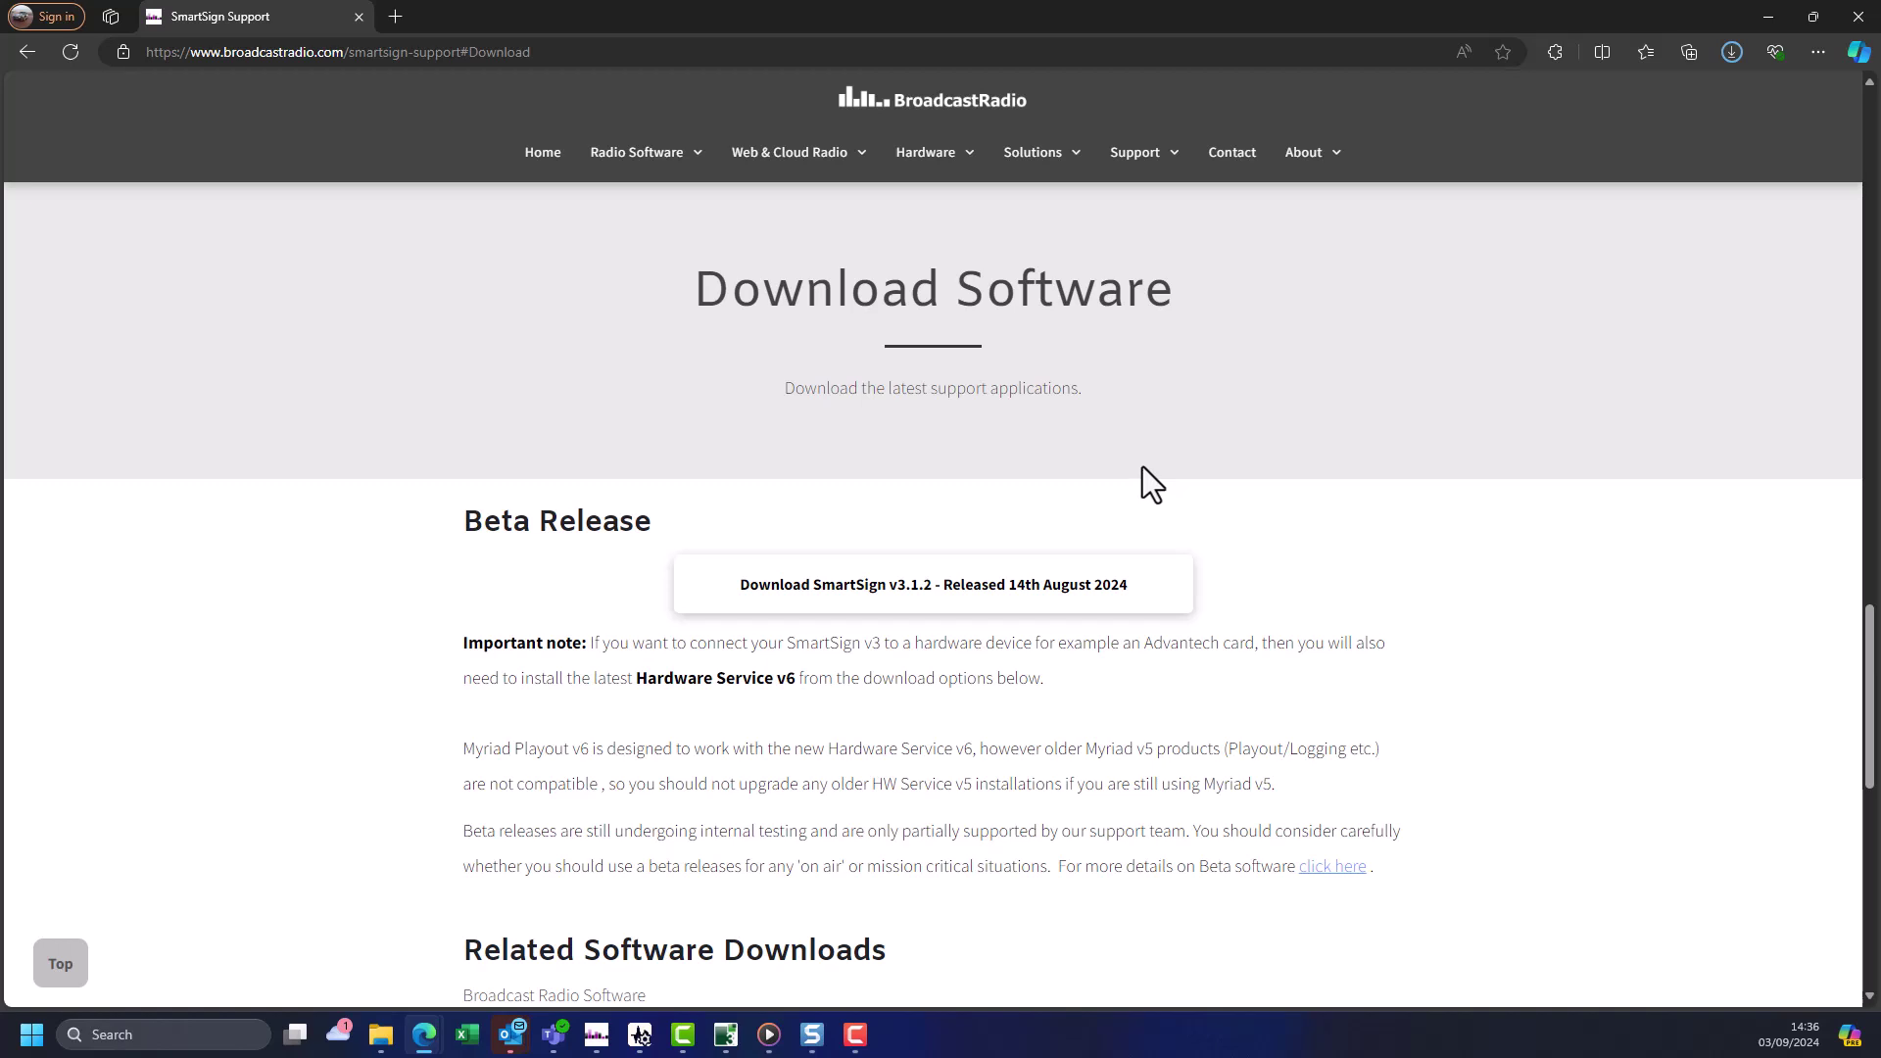
scroll(1142, 467, "down", 4)
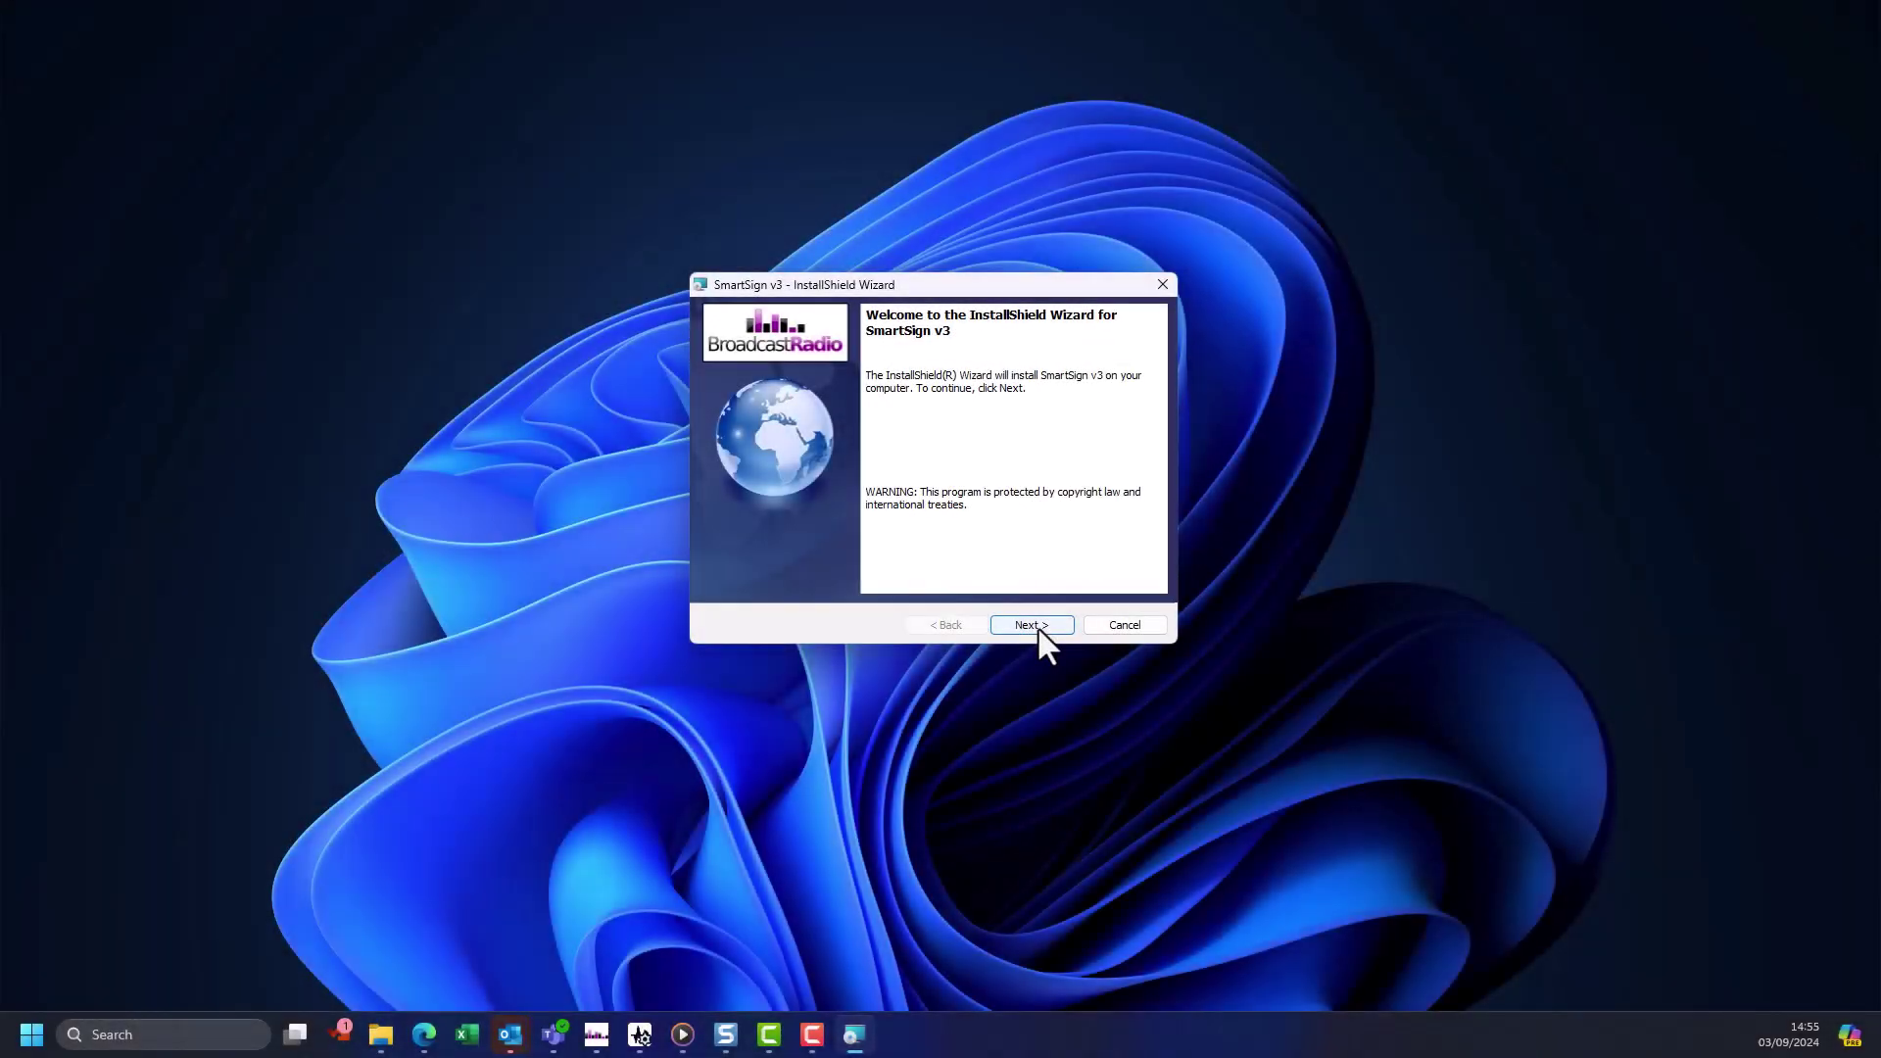
Go through the SmartSign v3 installation wizard and finish the installation.
left_click(1037, 626)
left_click(845, 556)
left_click(1001, 629)
left_click(1032, 629)
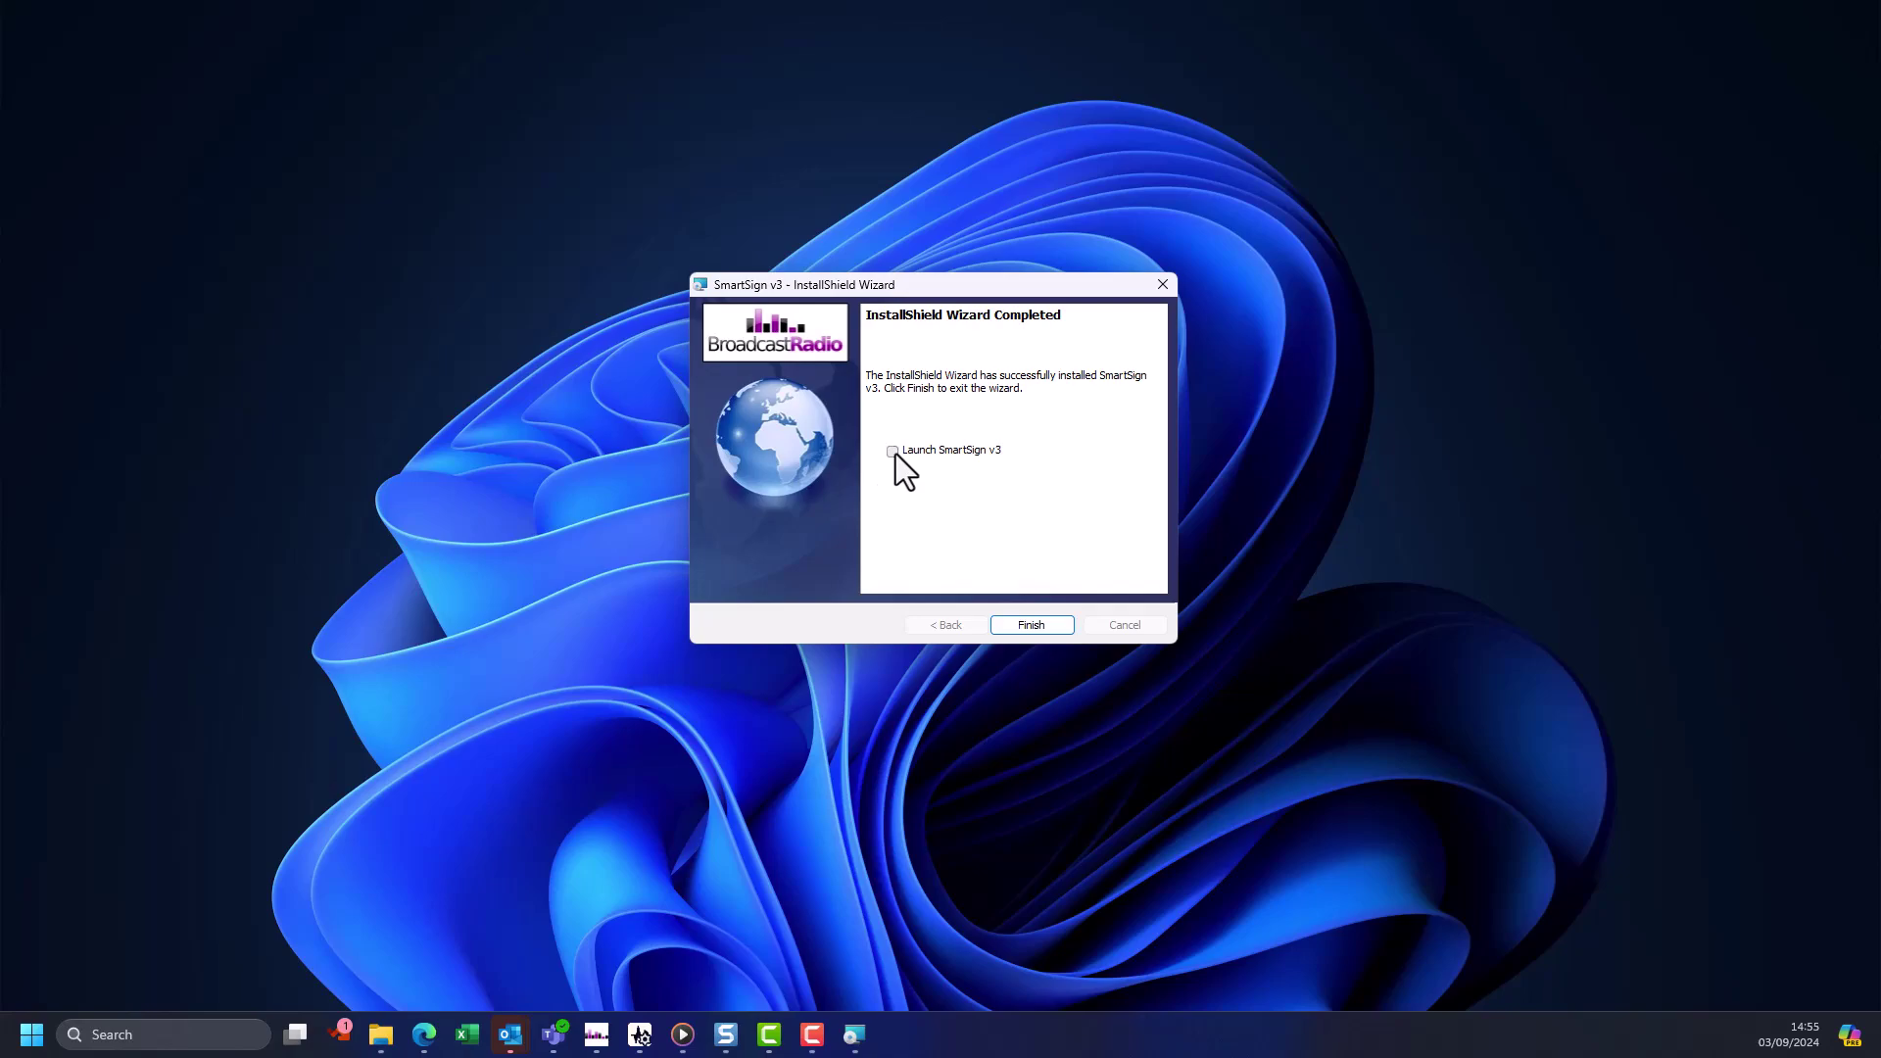
left_click(1041, 625)
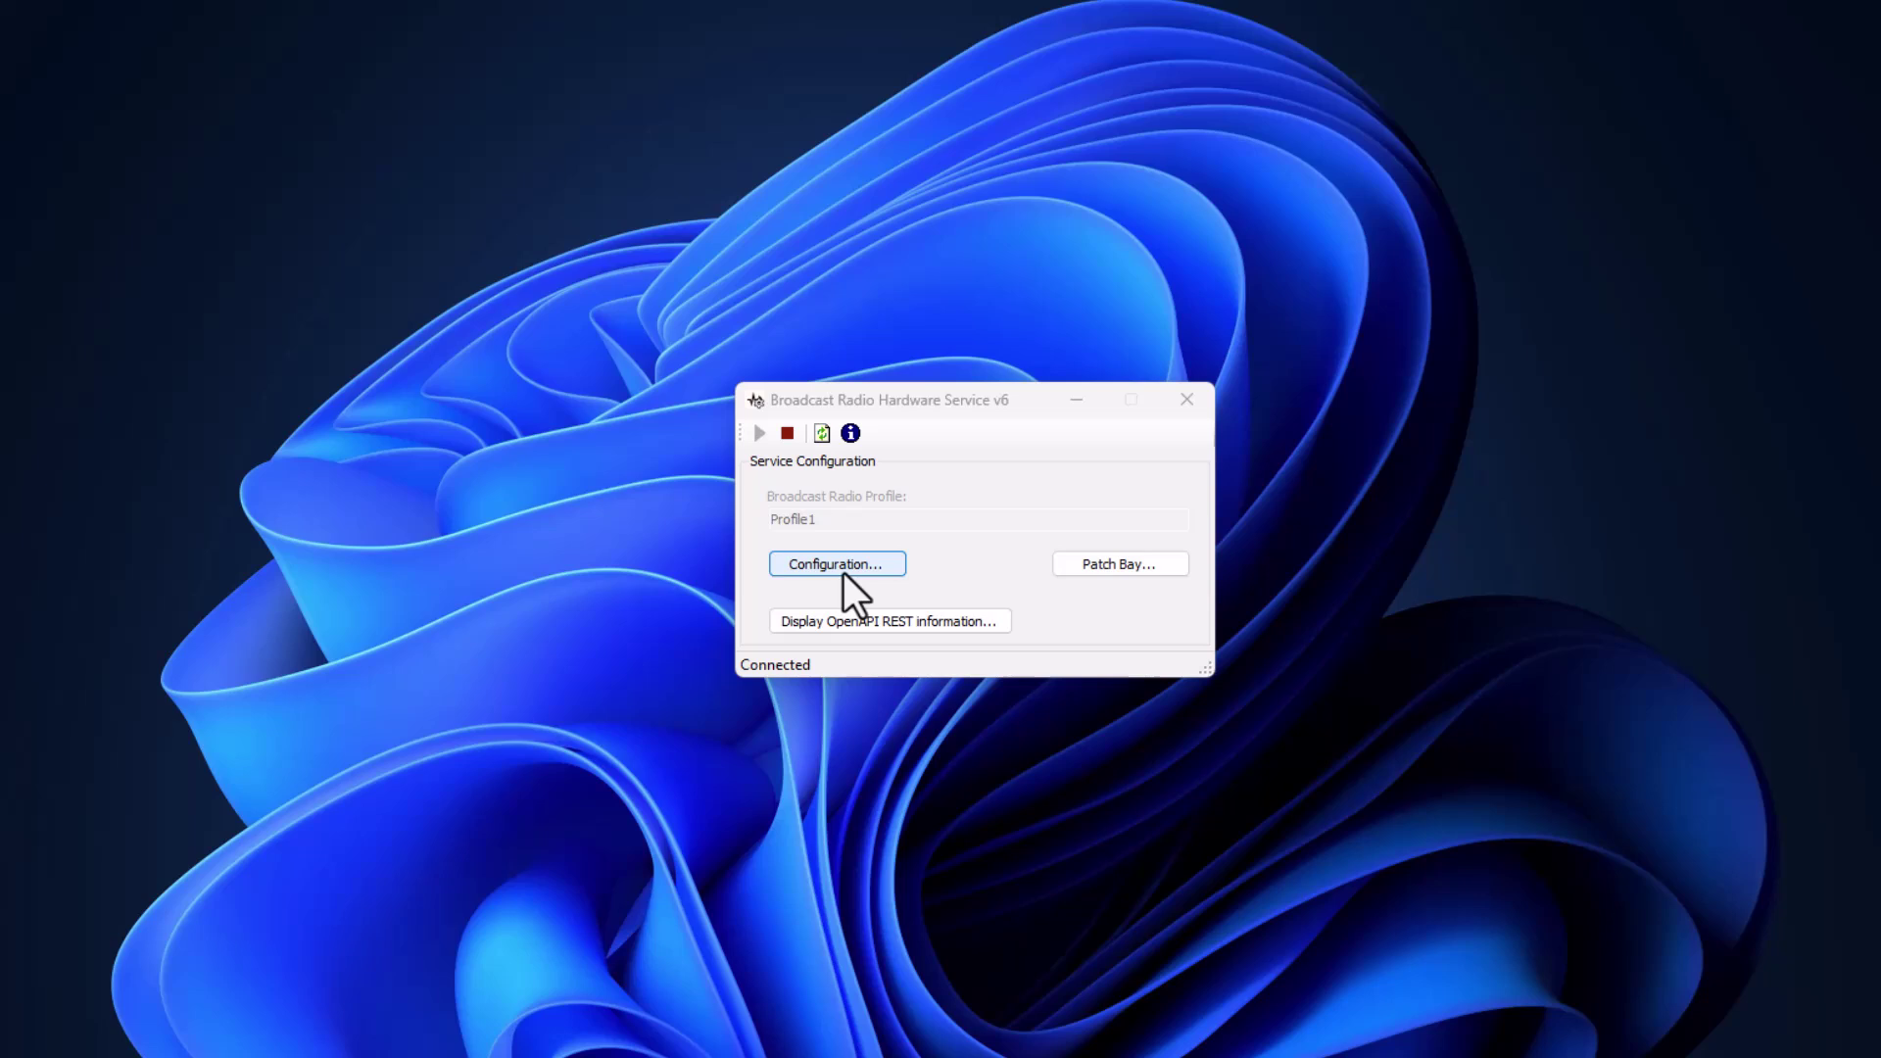
Add a virtual network device in the Hardware Service v6 configuration and save it over the existing hardware configuration.
left_click(838, 565)
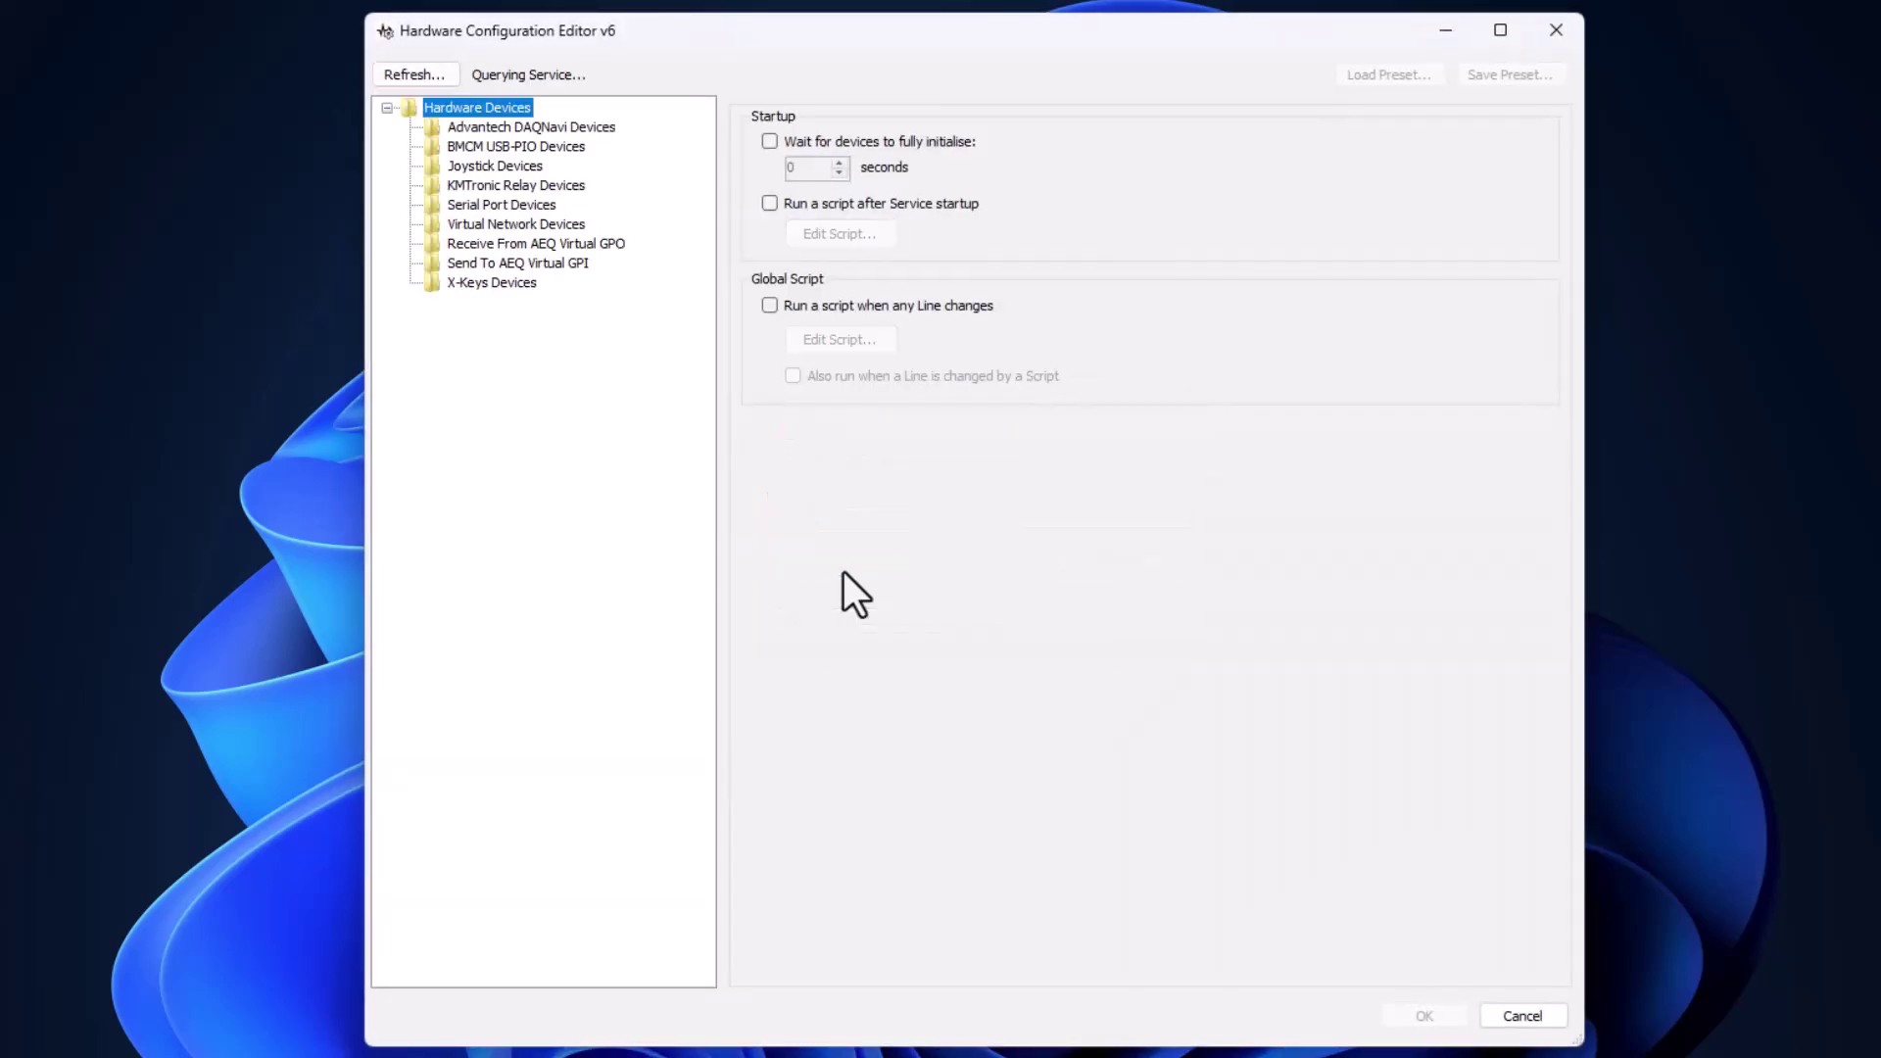
right_click(502, 225)
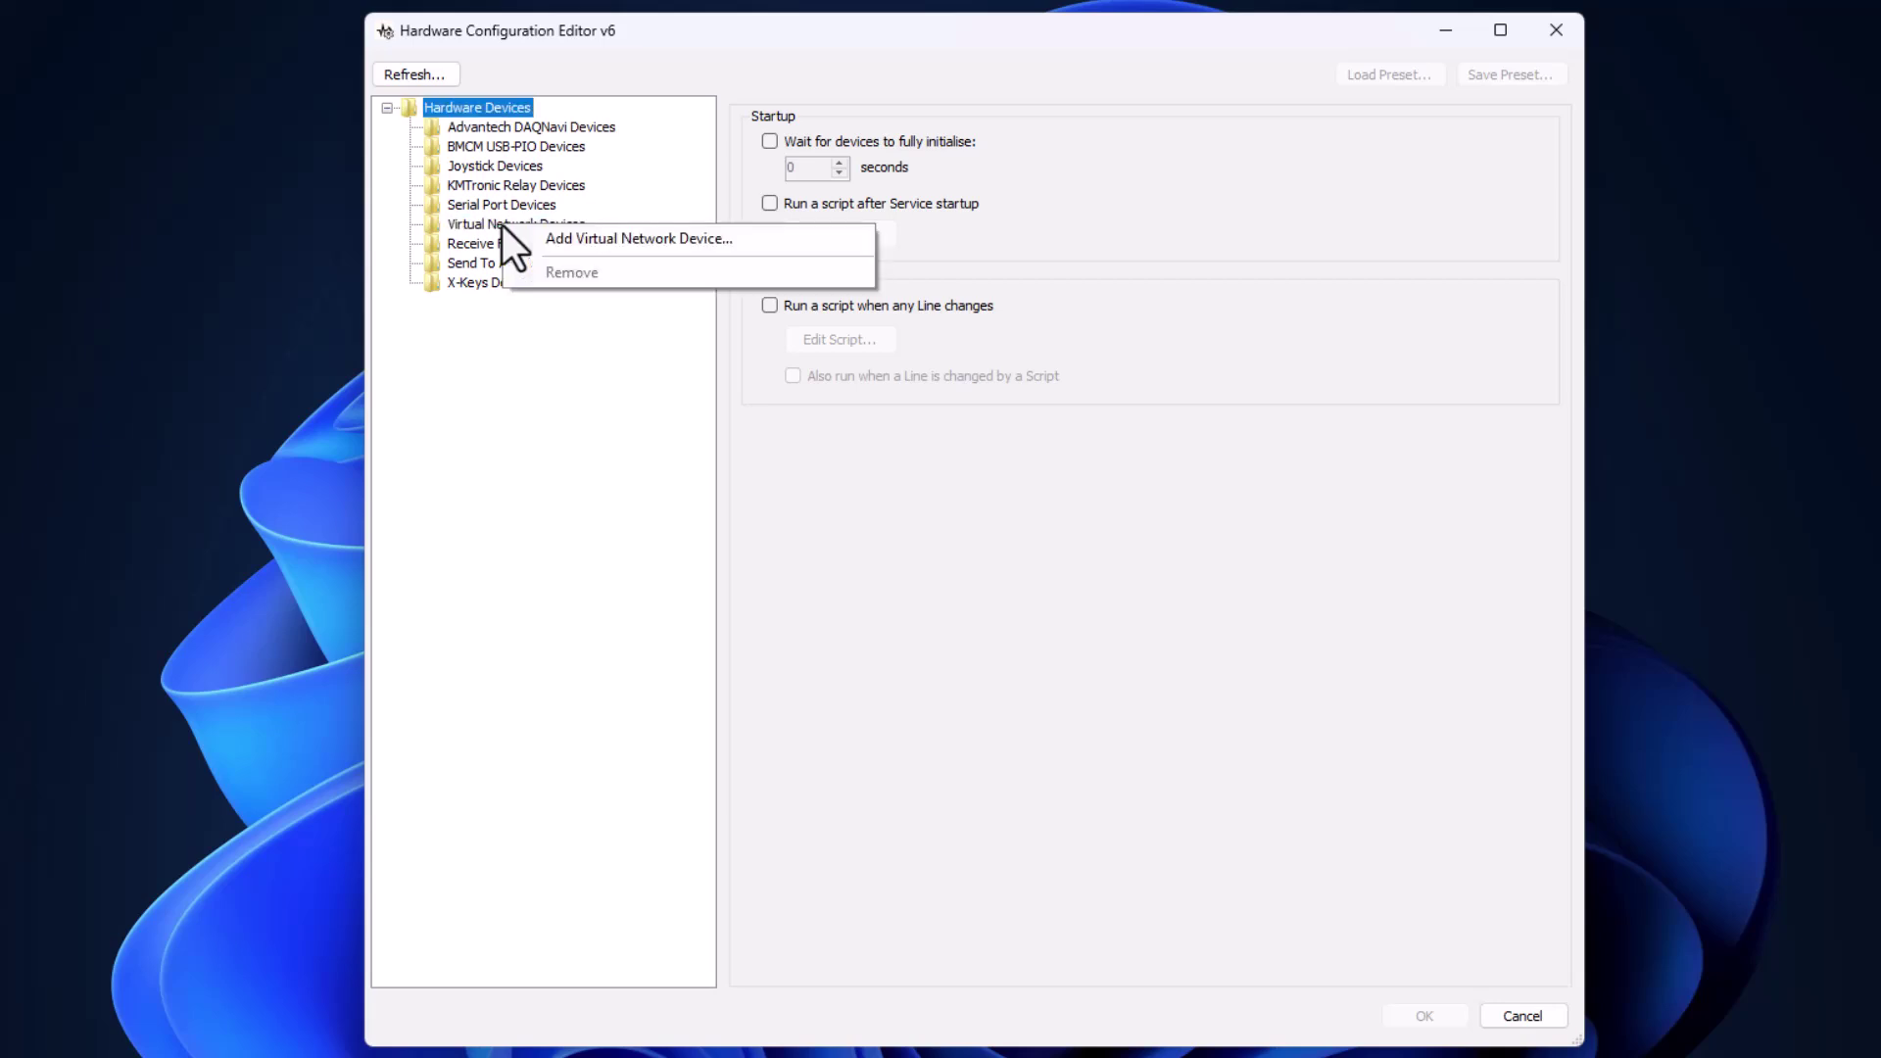
left_click(615, 240)
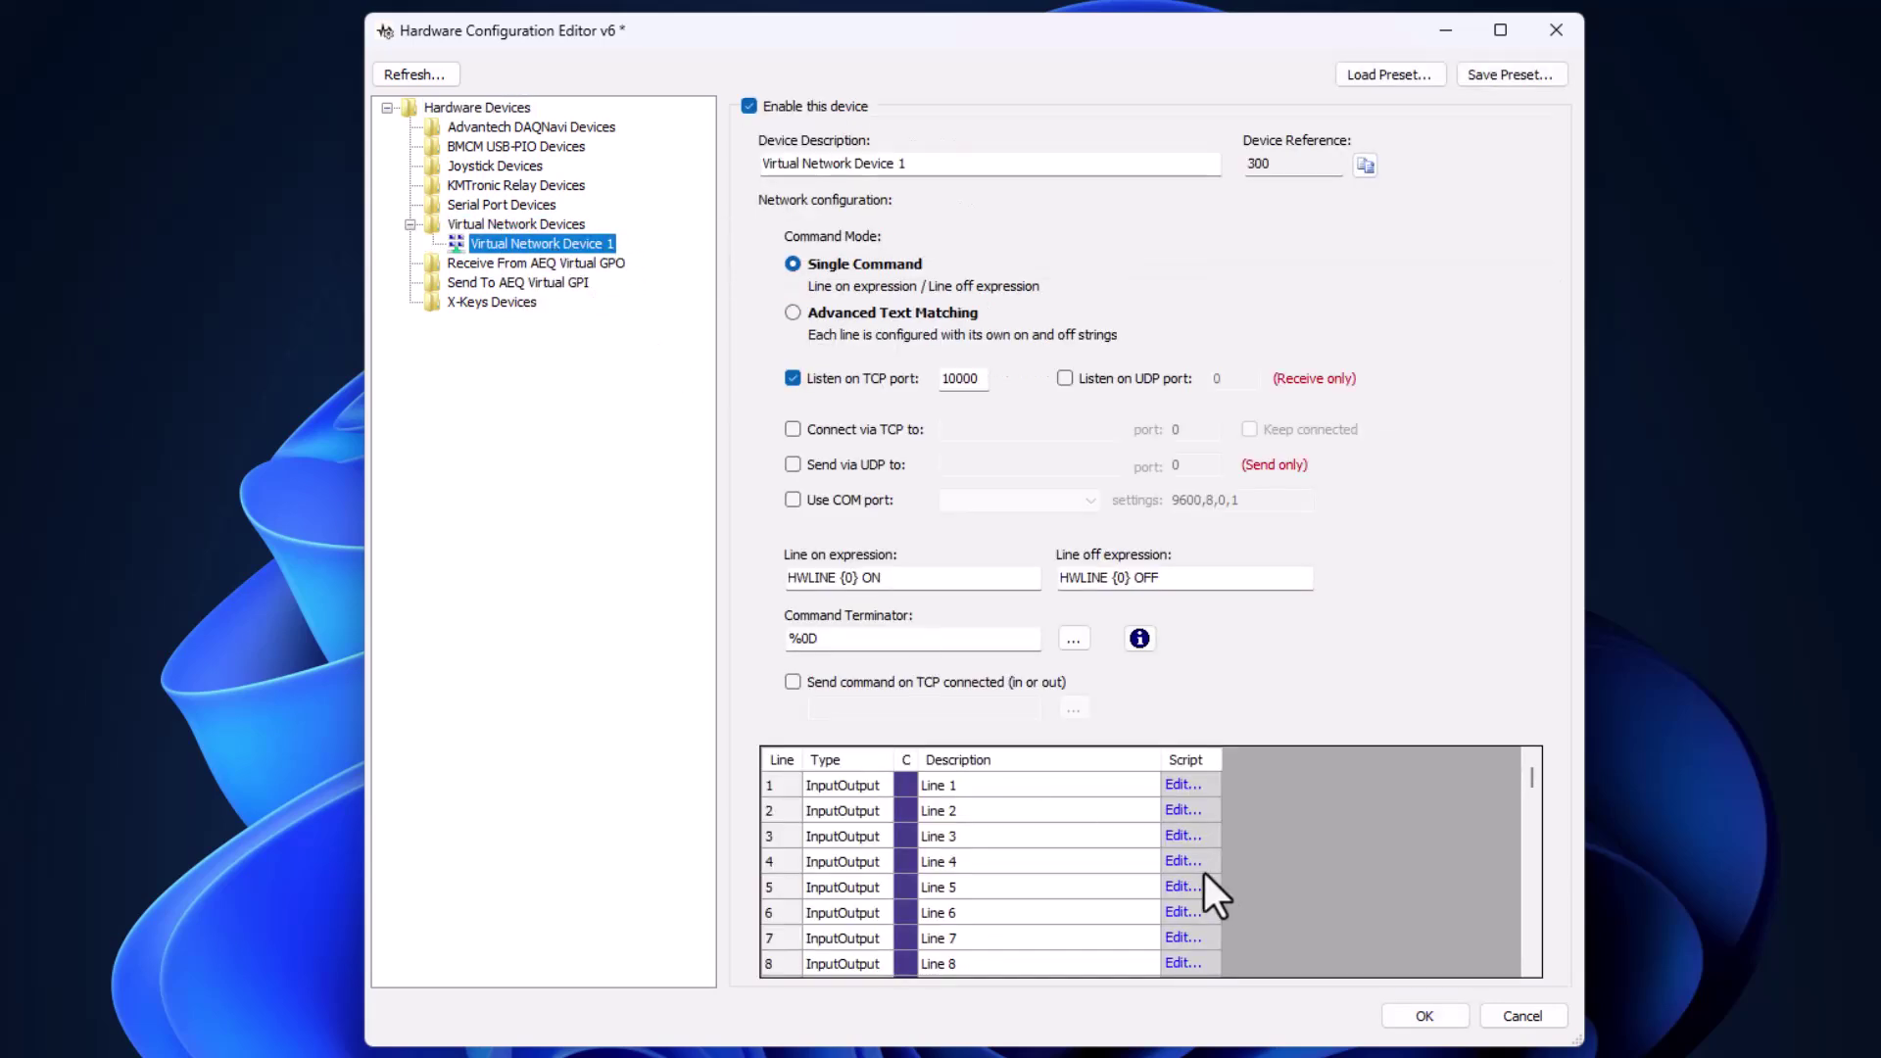
scroll(1092, 806, "down", 4)
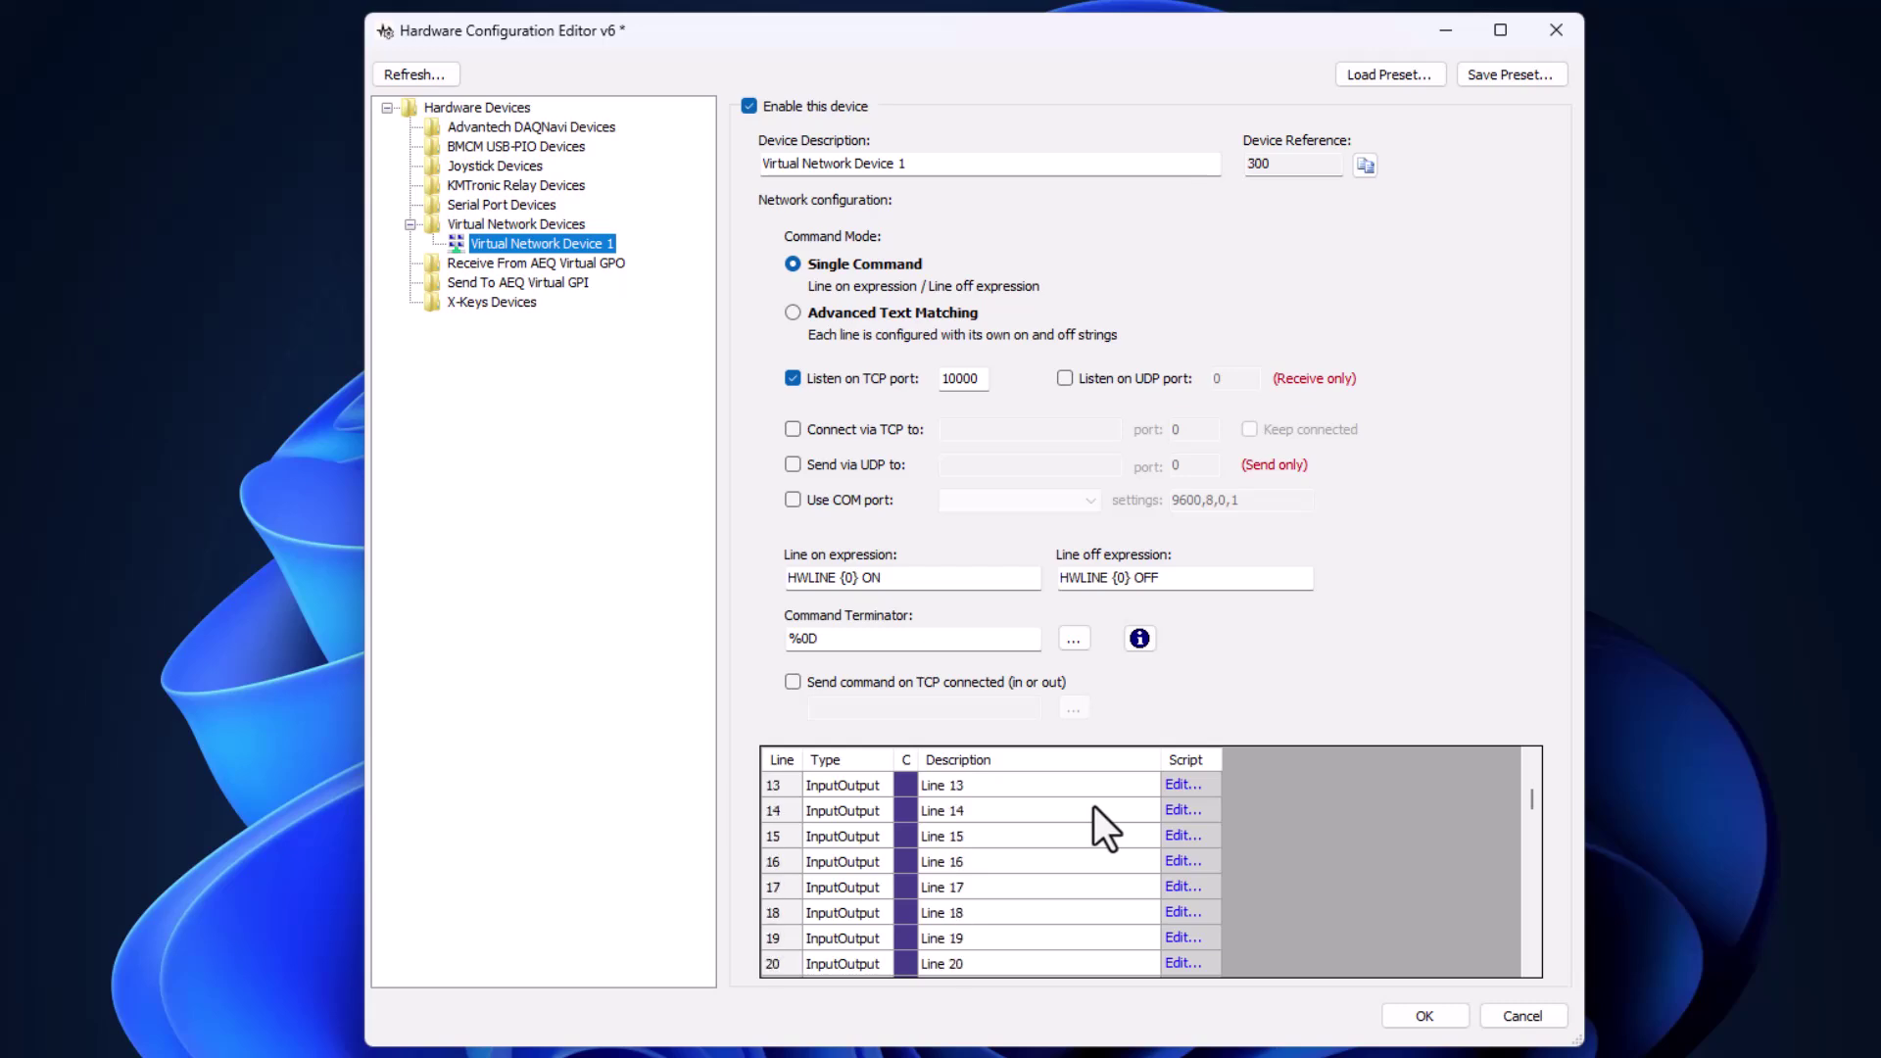
left_click(1425, 1016)
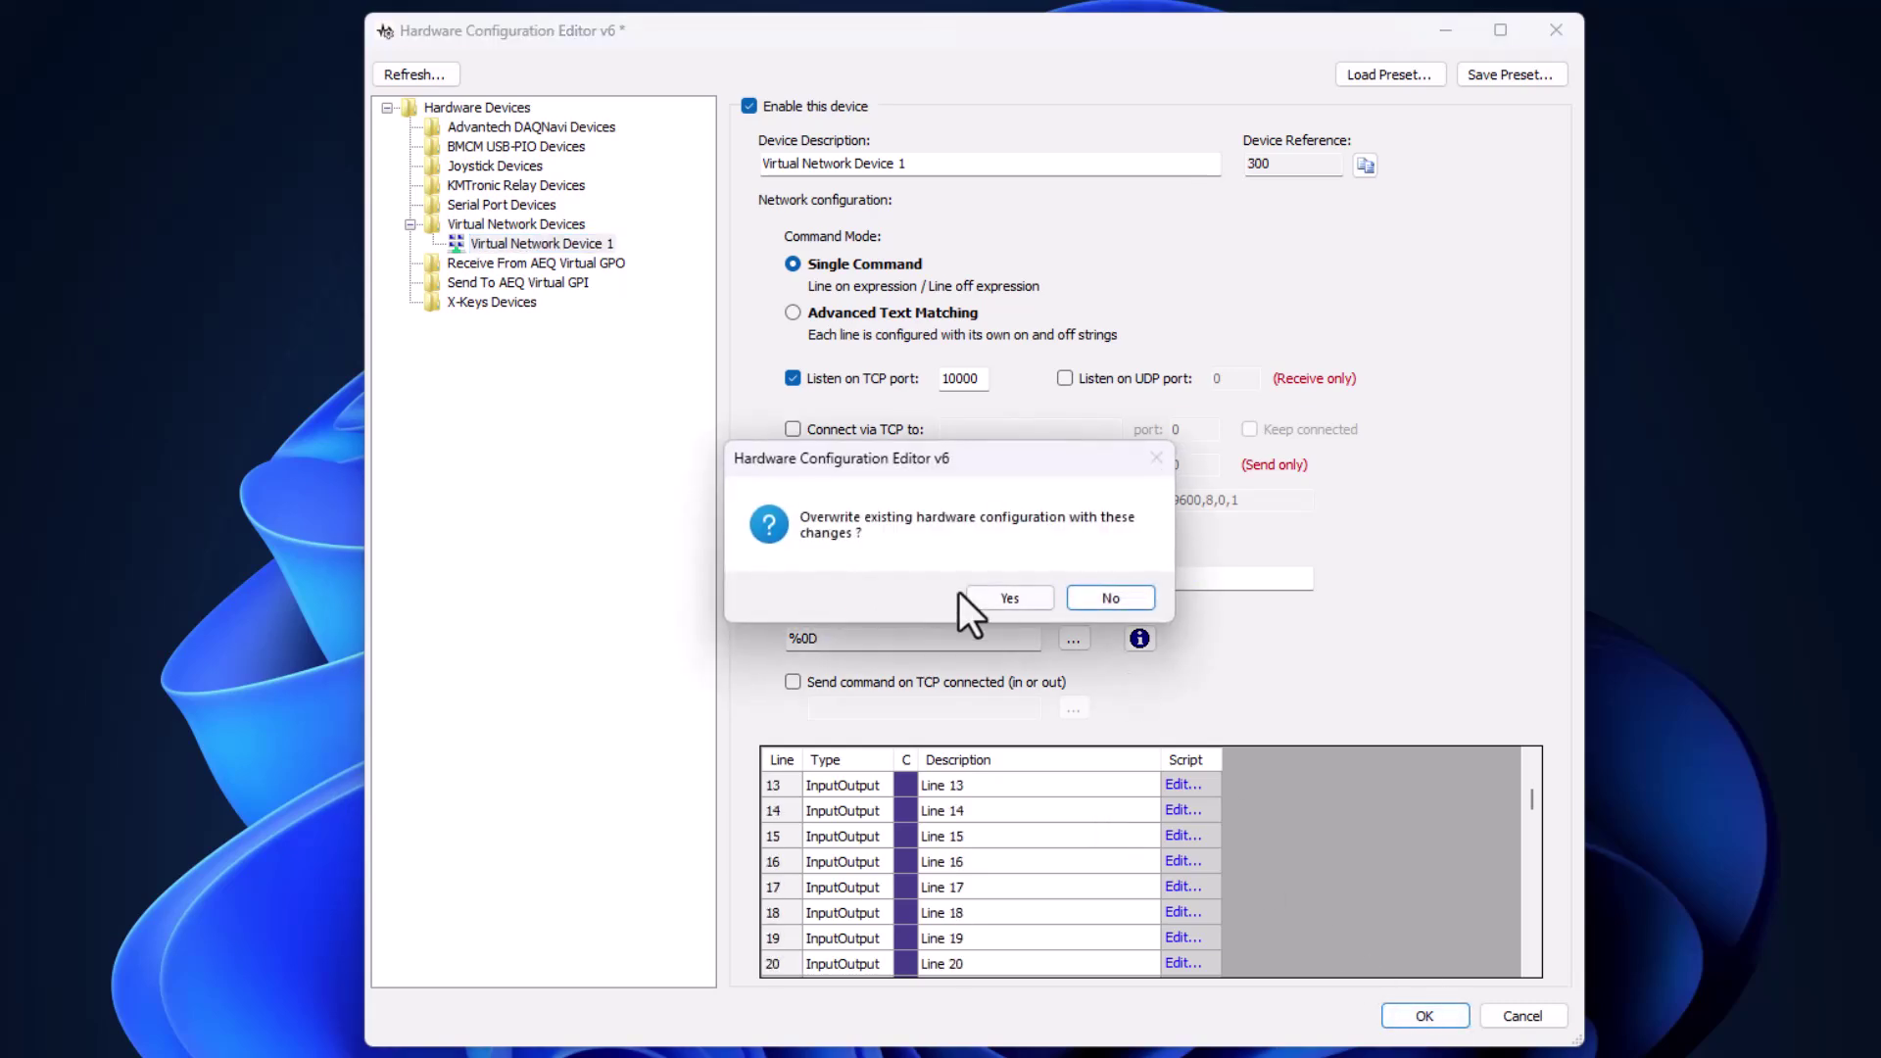
left_click(1009, 599)
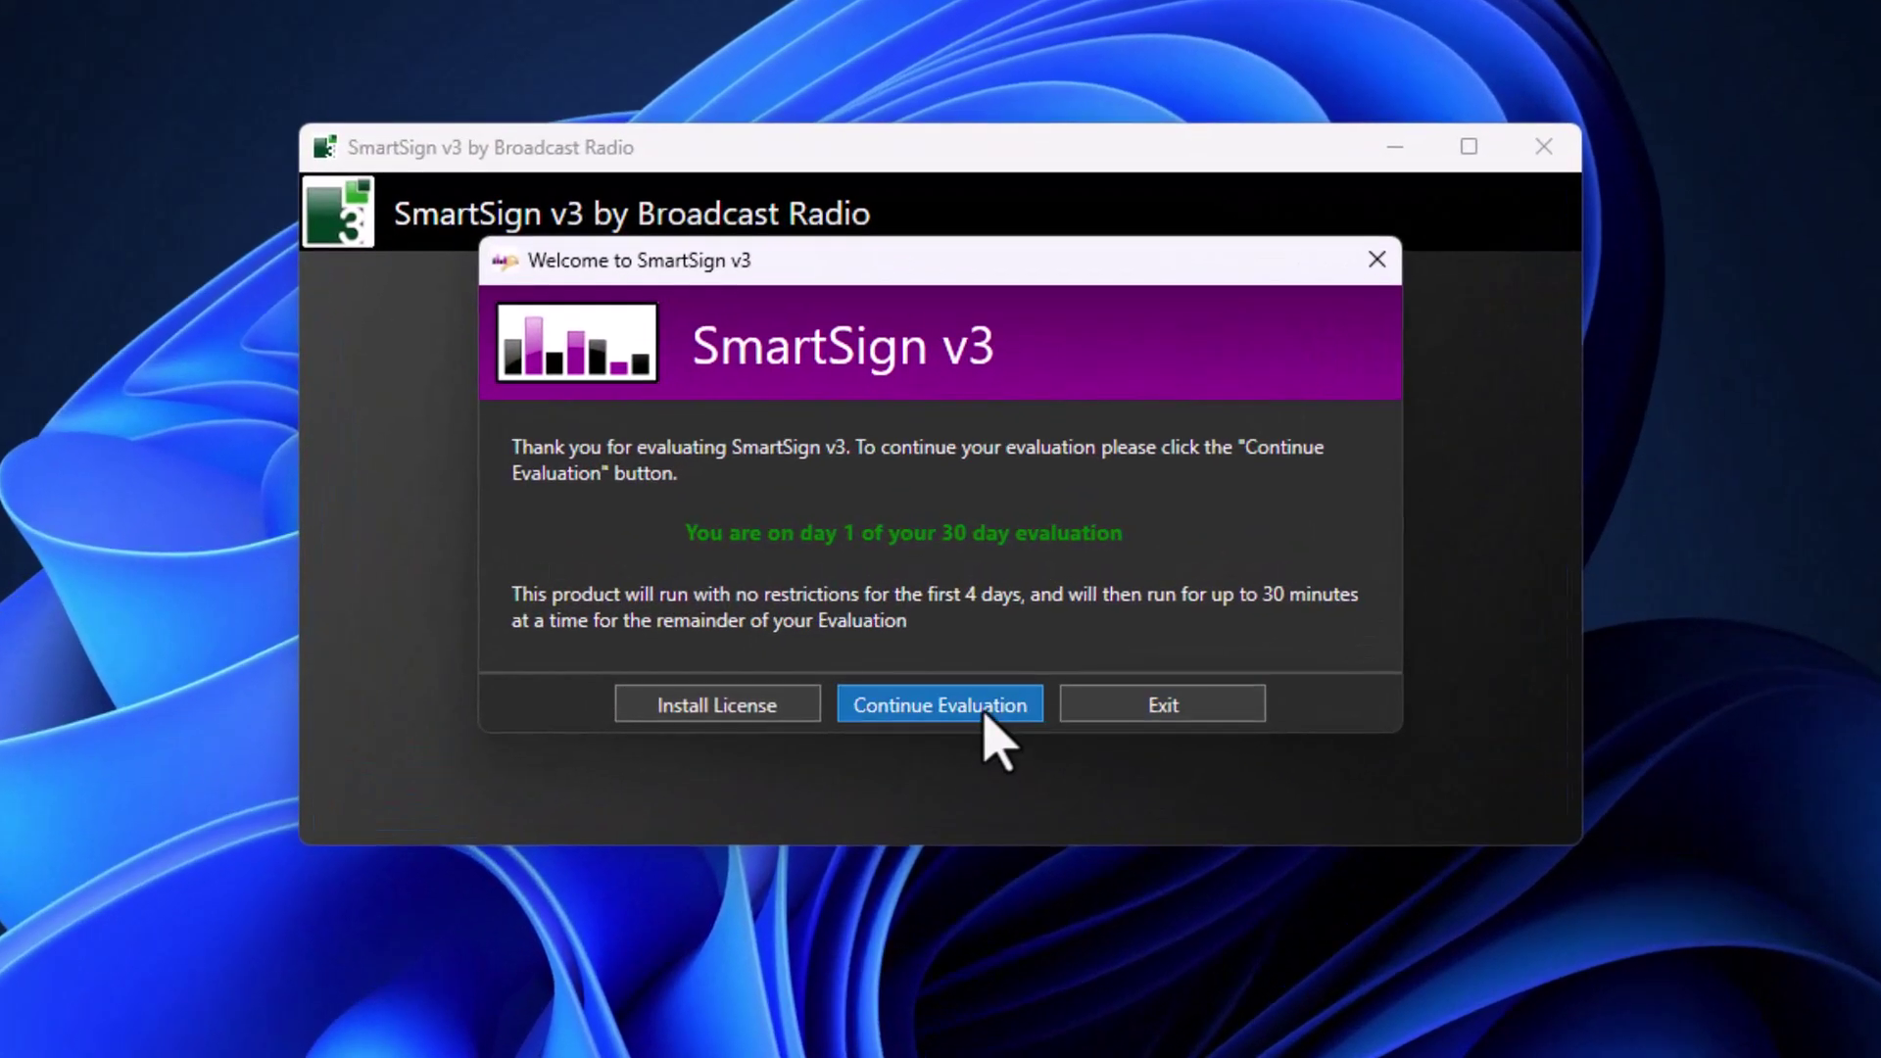
Continue the SmartSign v3 evaluation and open the app settings from the display's layout view.
left_click(984, 707)
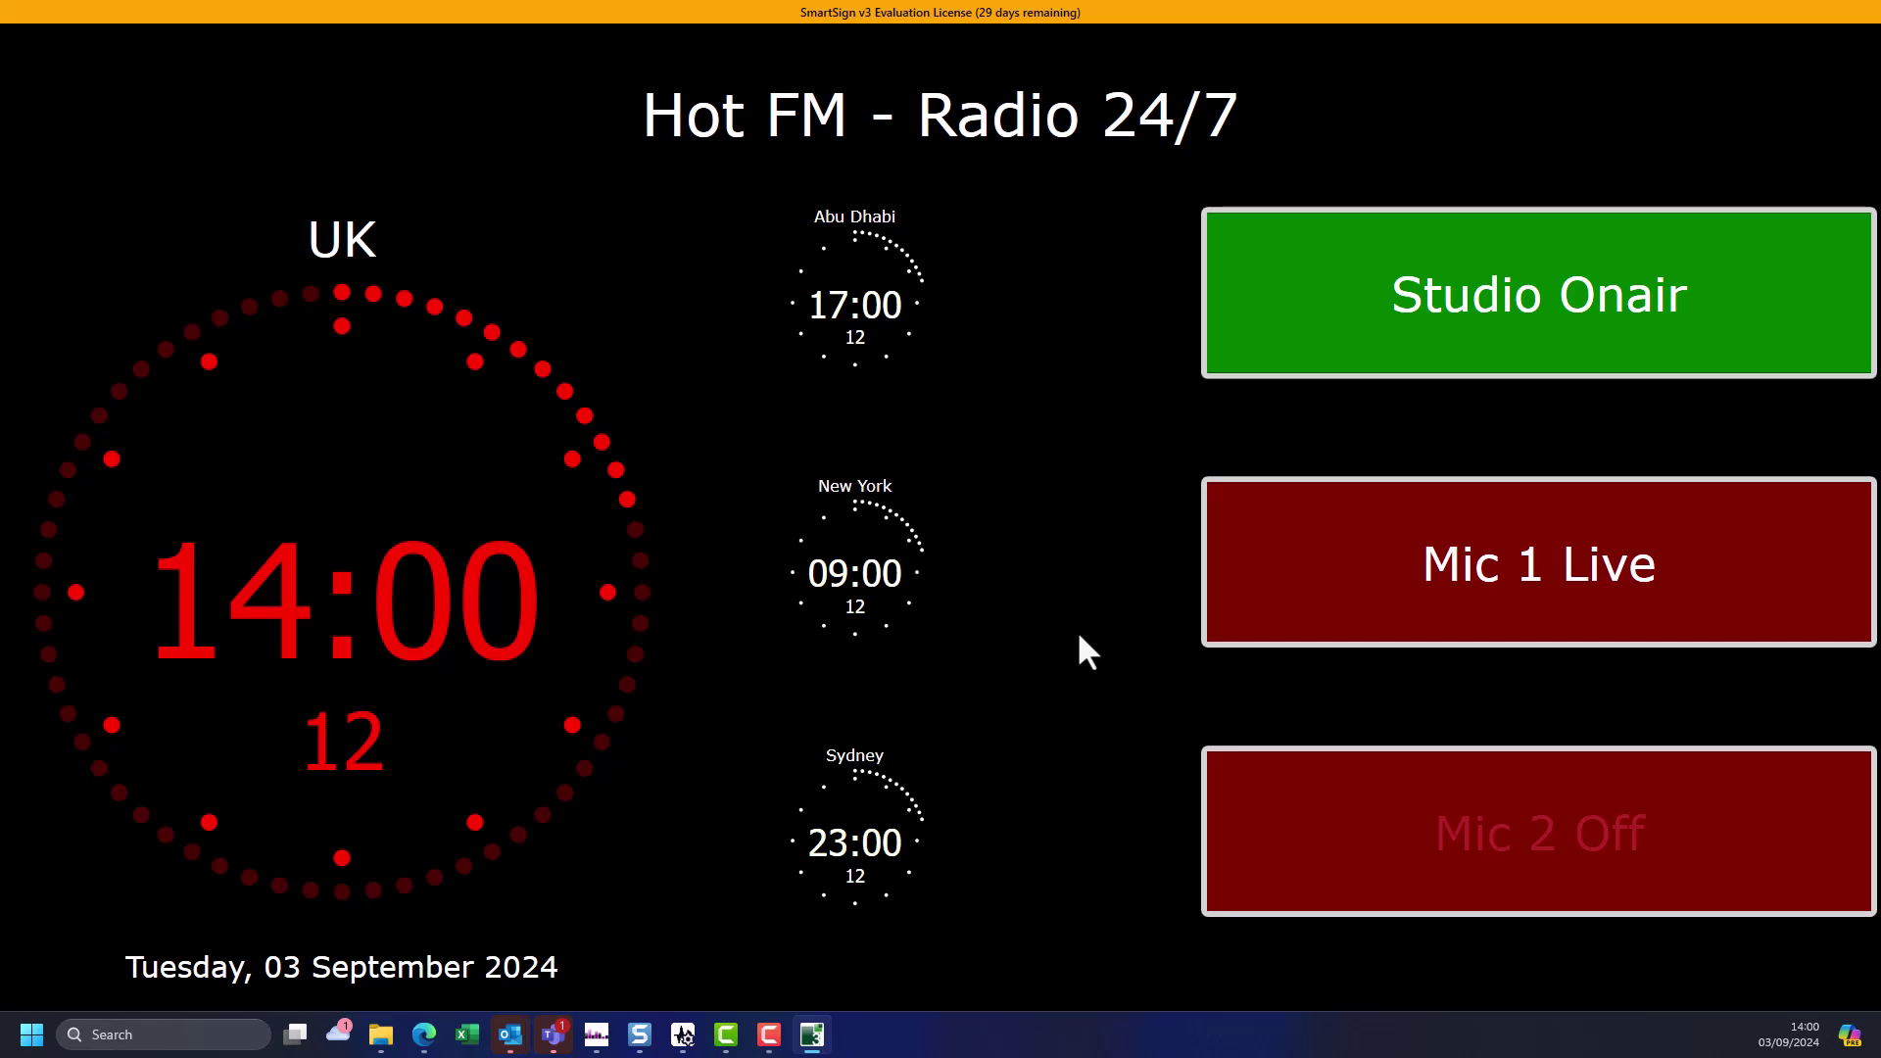
right_click(1041, 819)
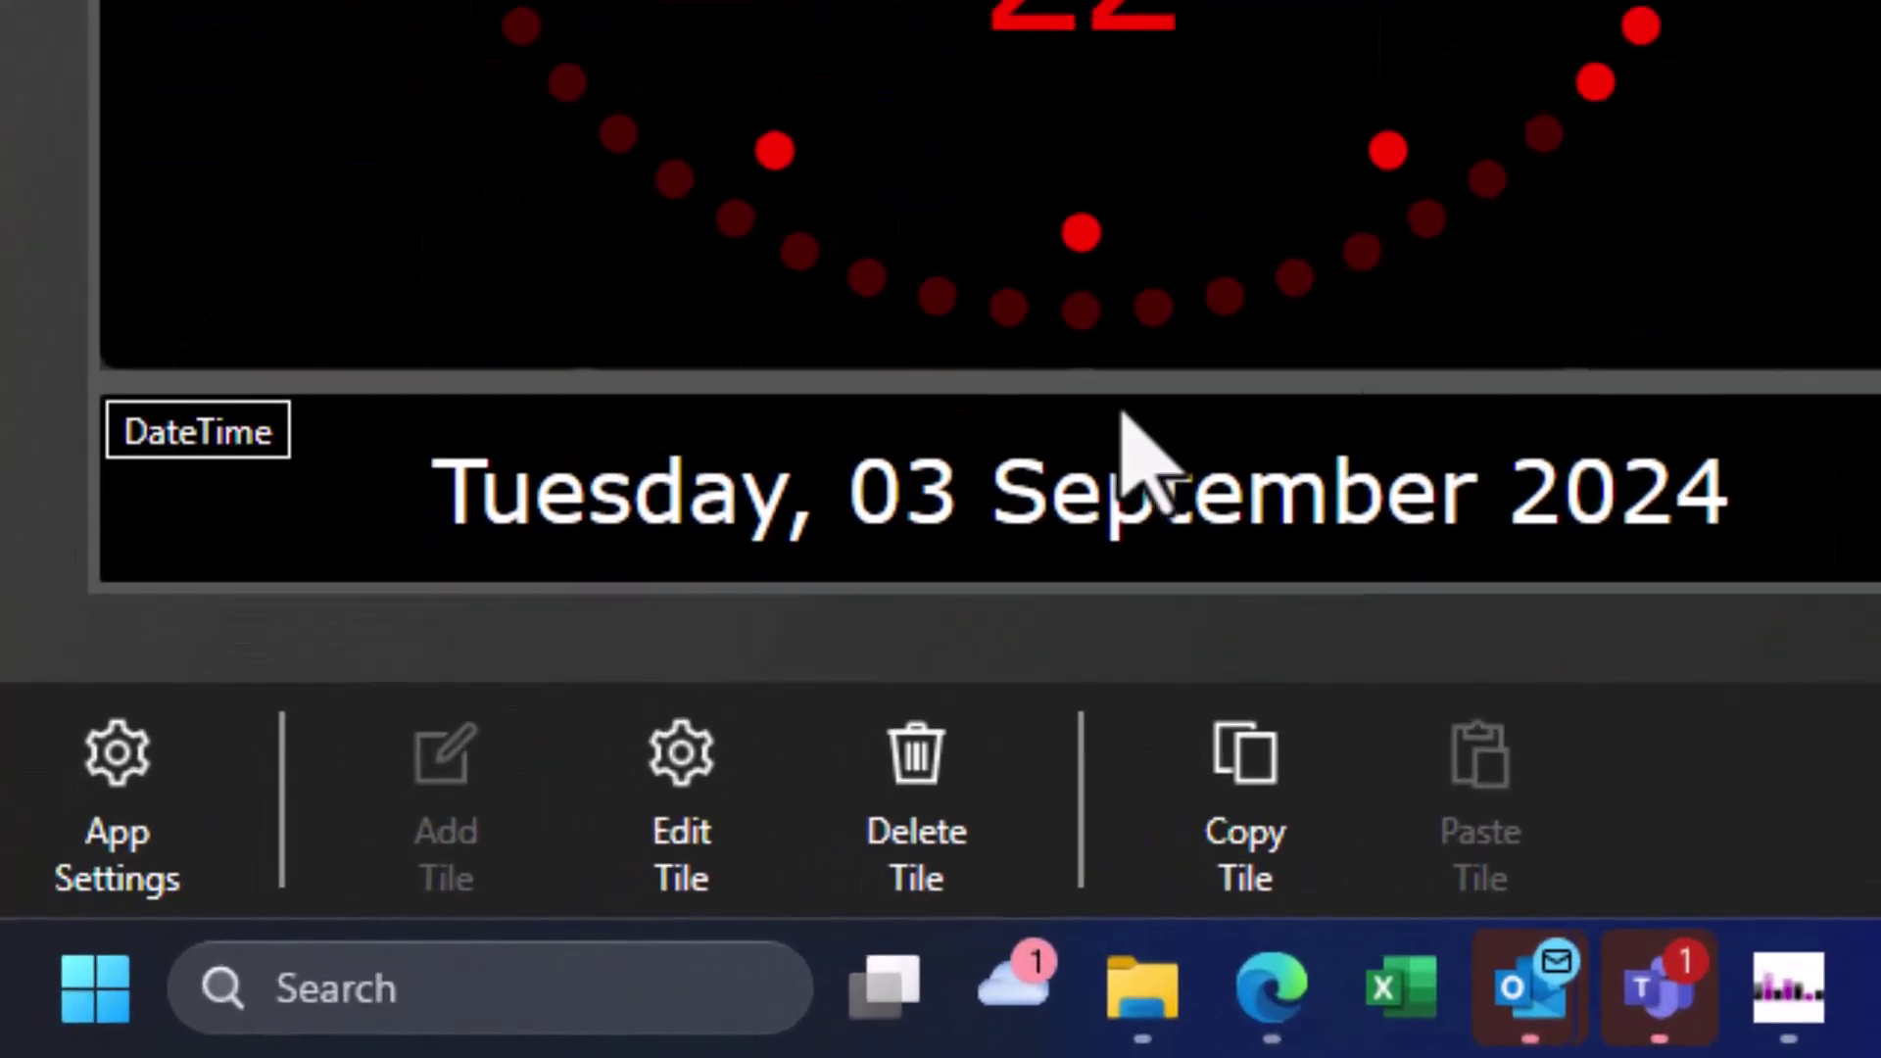
left_click(117, 784)
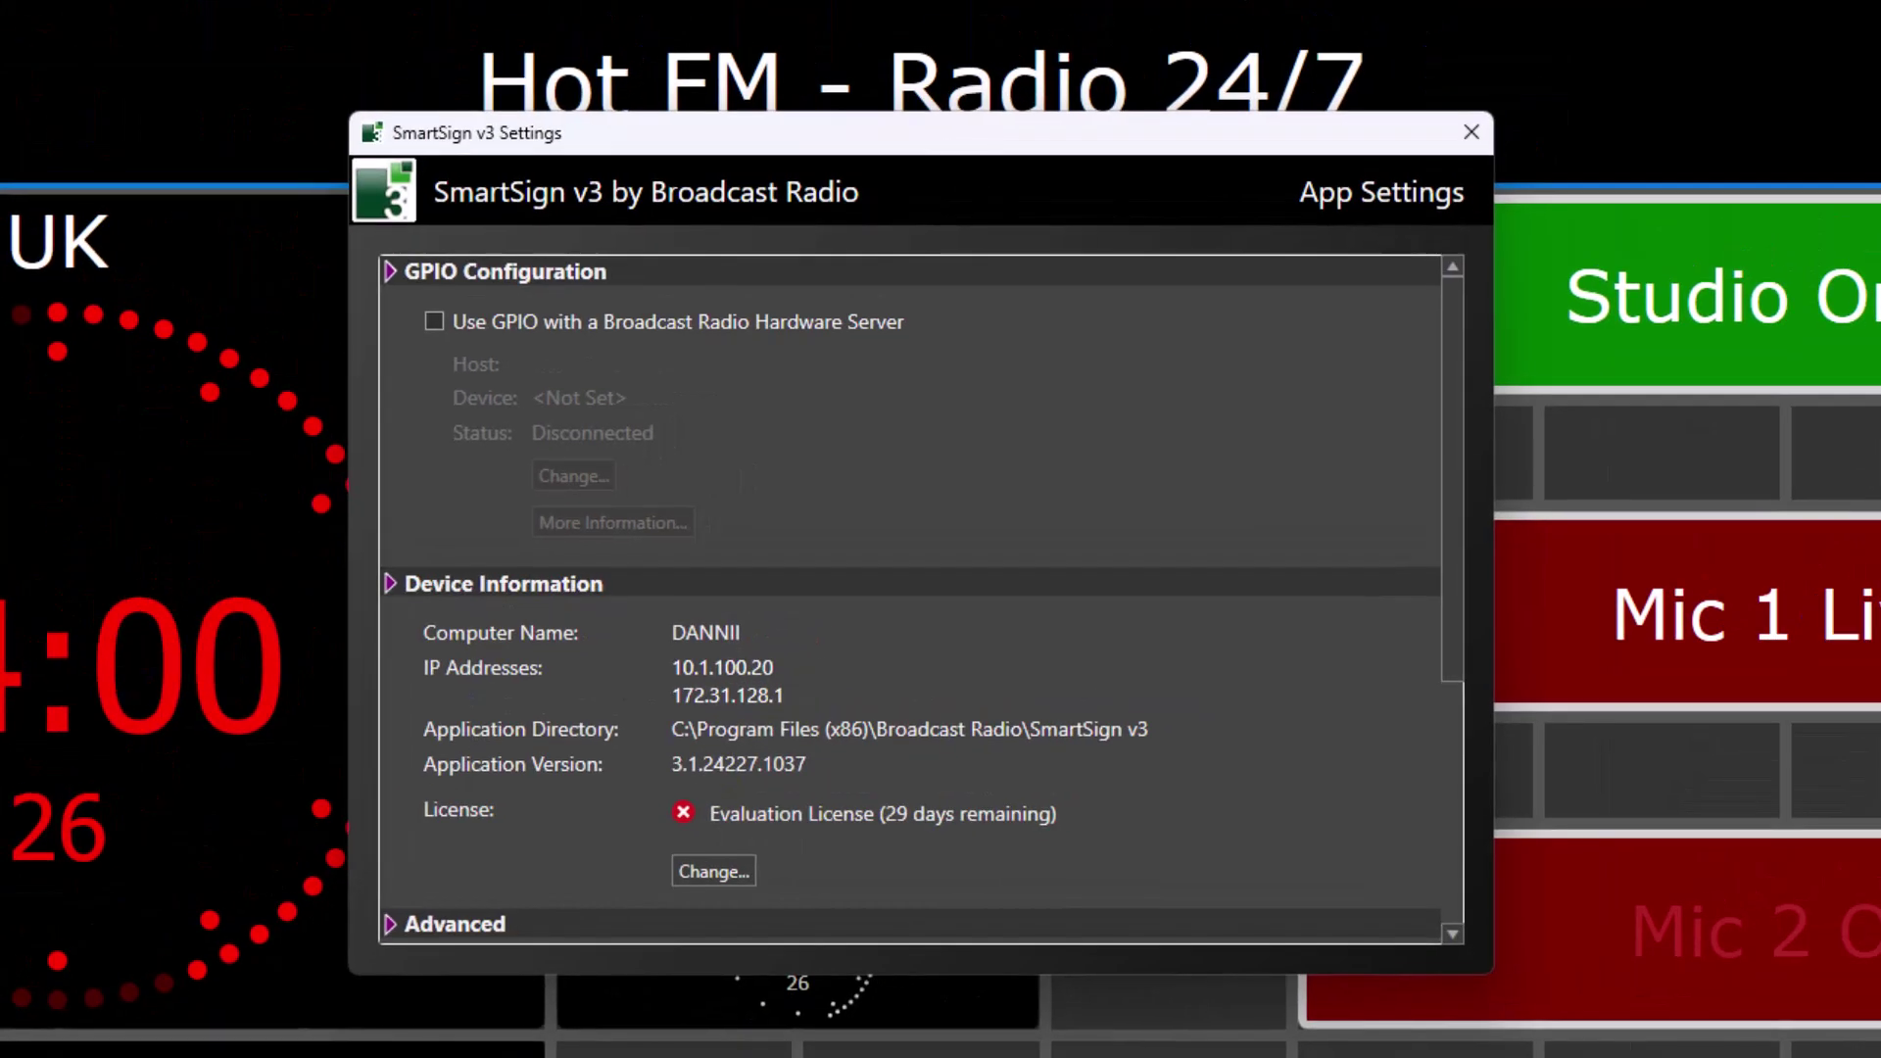
Enable GPIO with a Broadcast Radio Hardware Server and set its host to localhost.
left_click(433, 322)
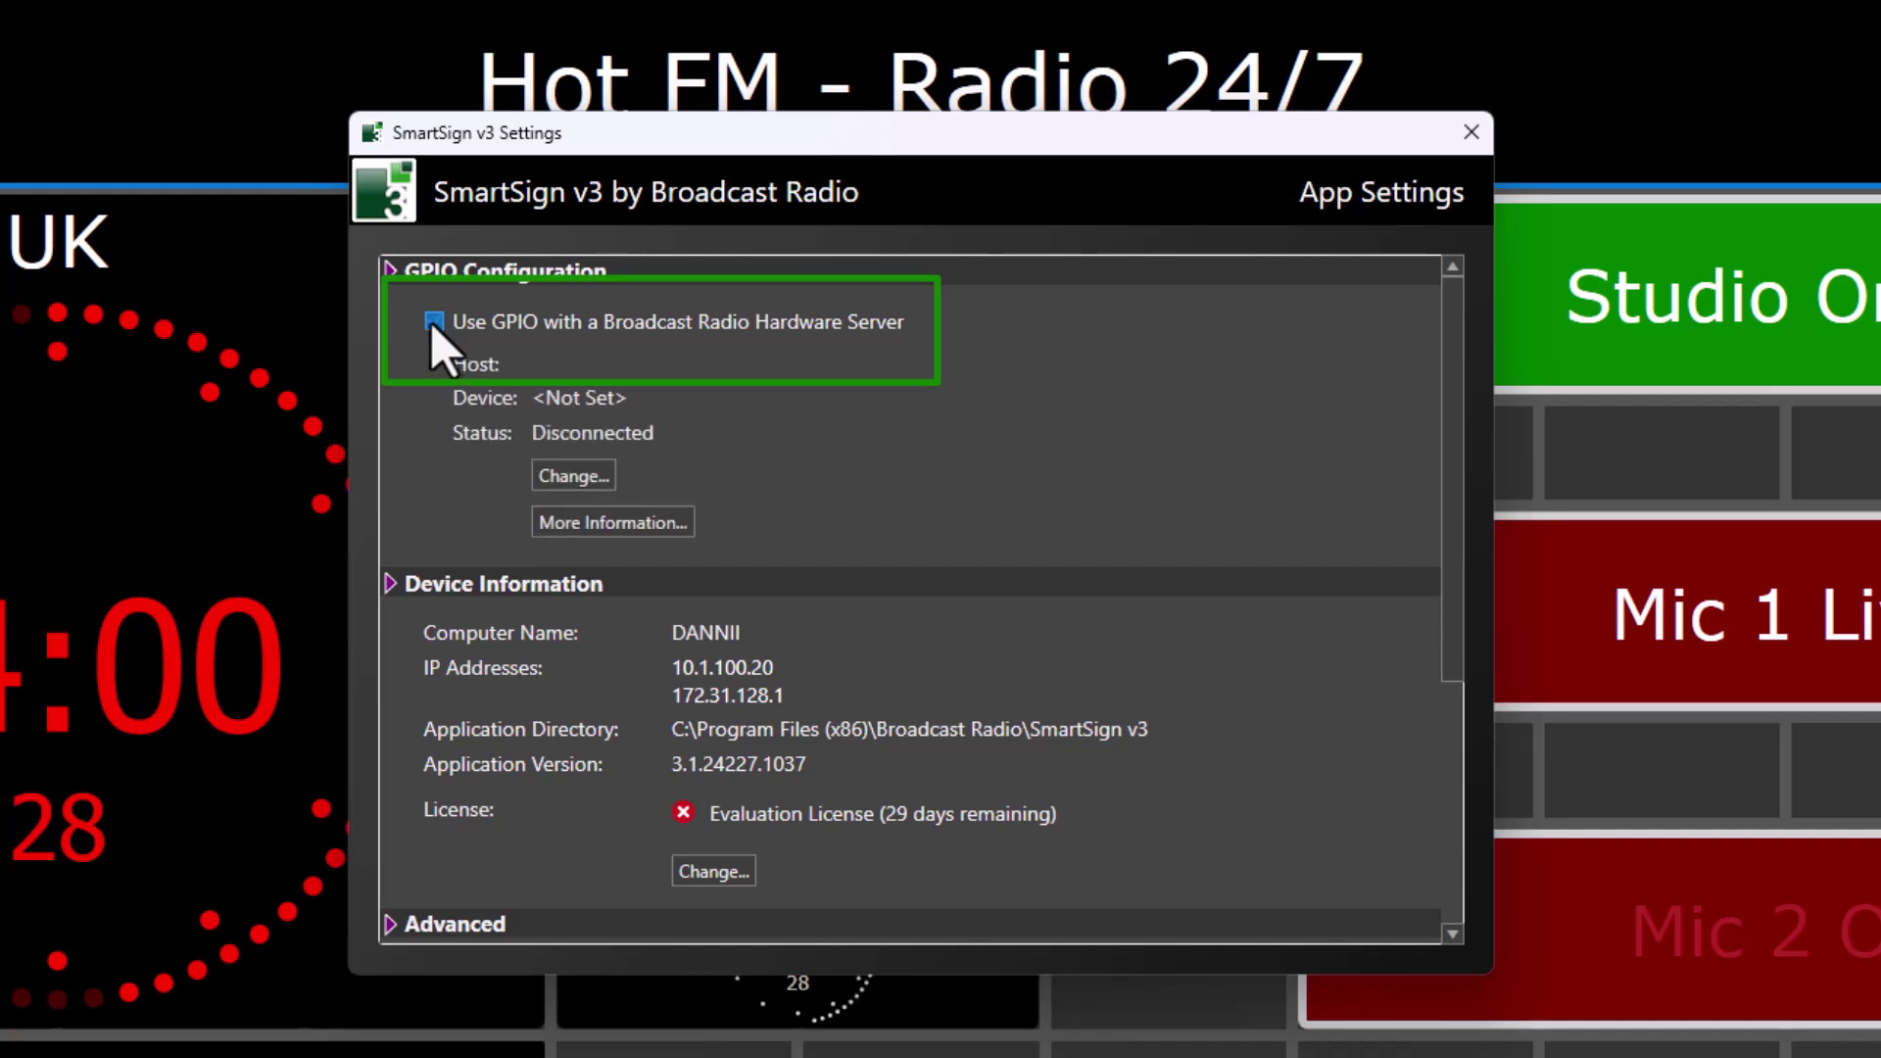
left_click(574, 474)
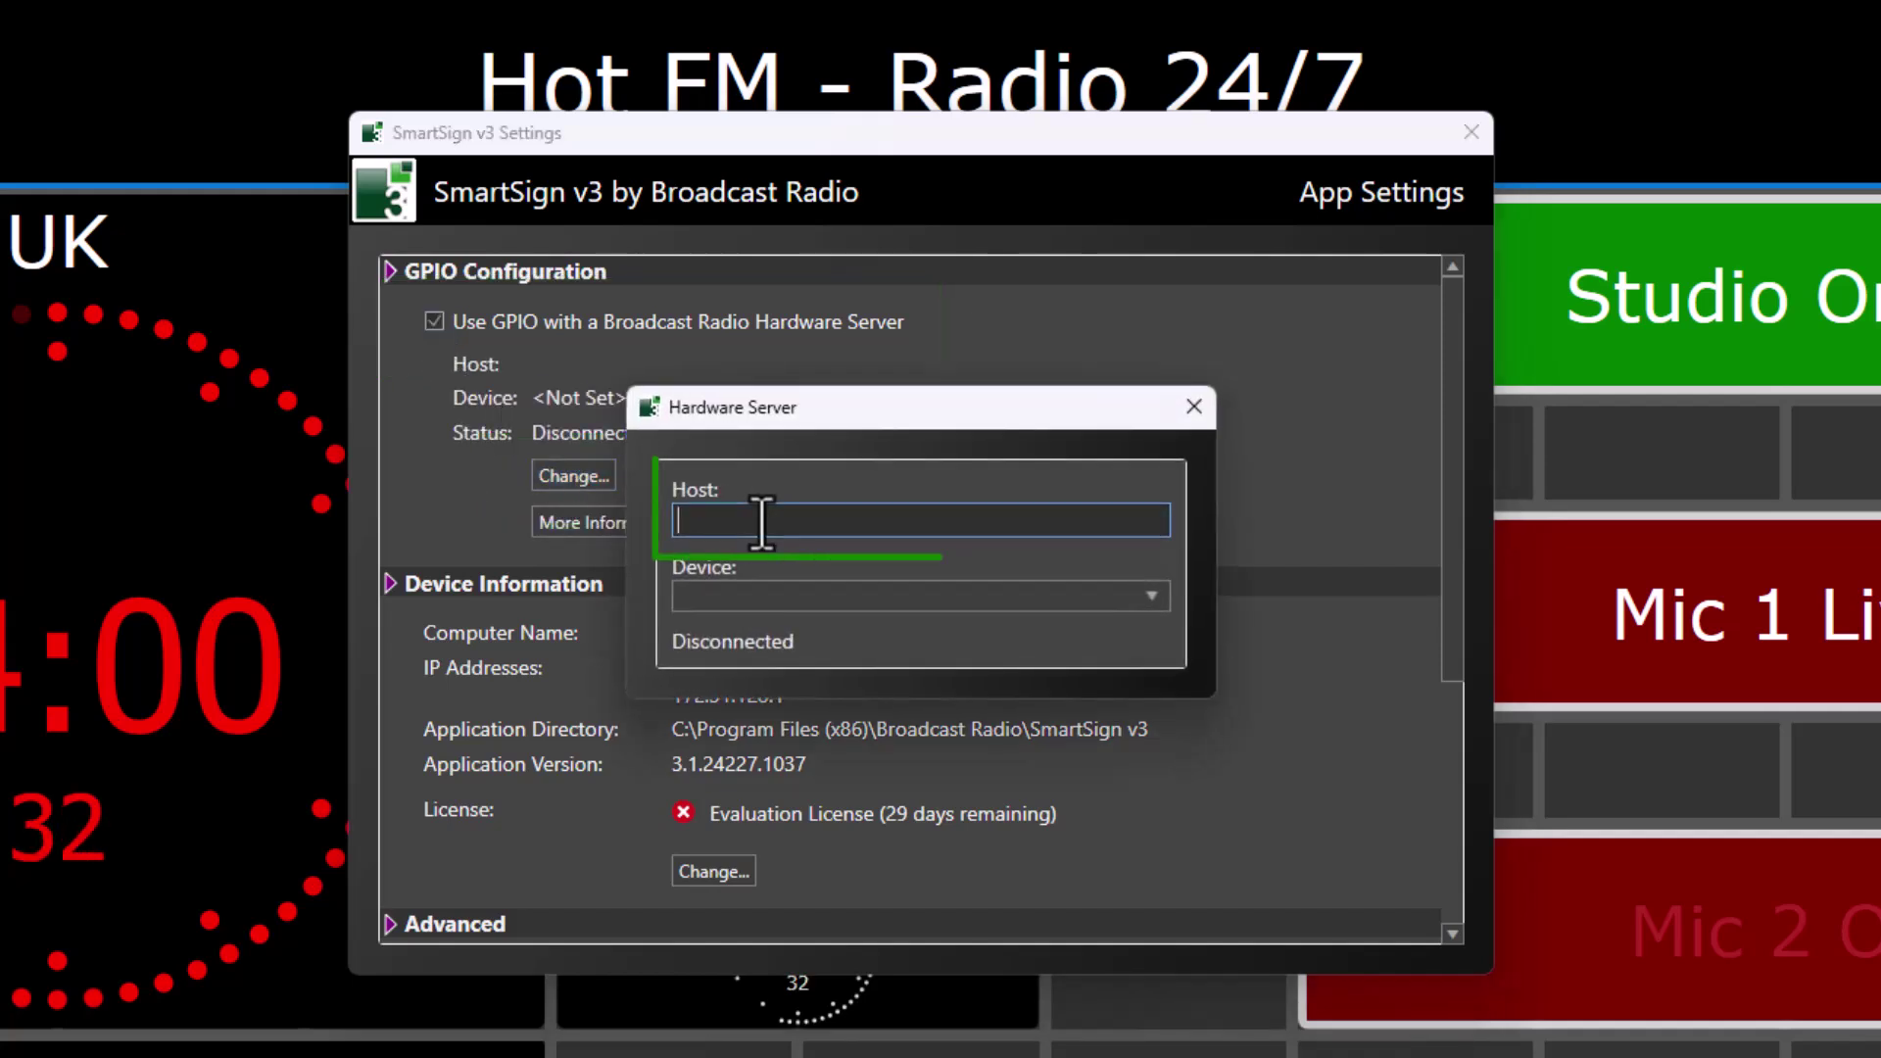
type("localho")
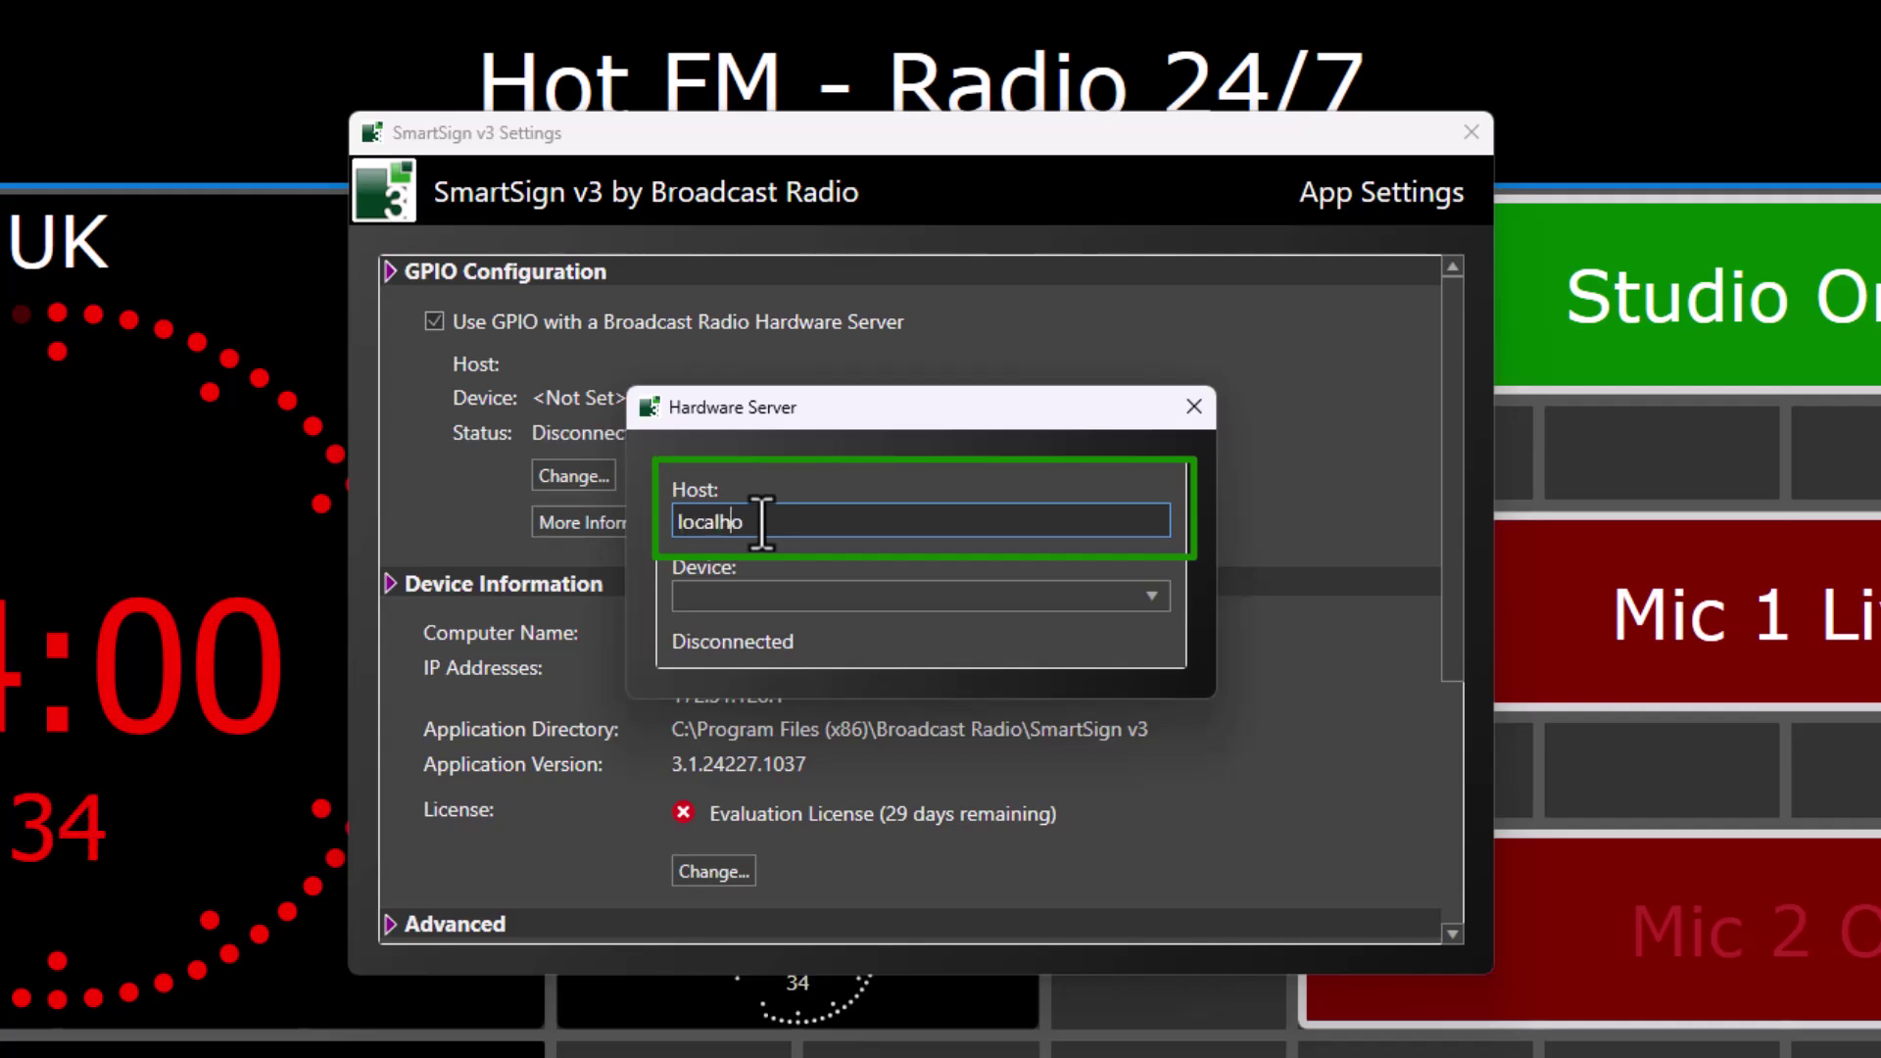
type("st")
key("Tab")
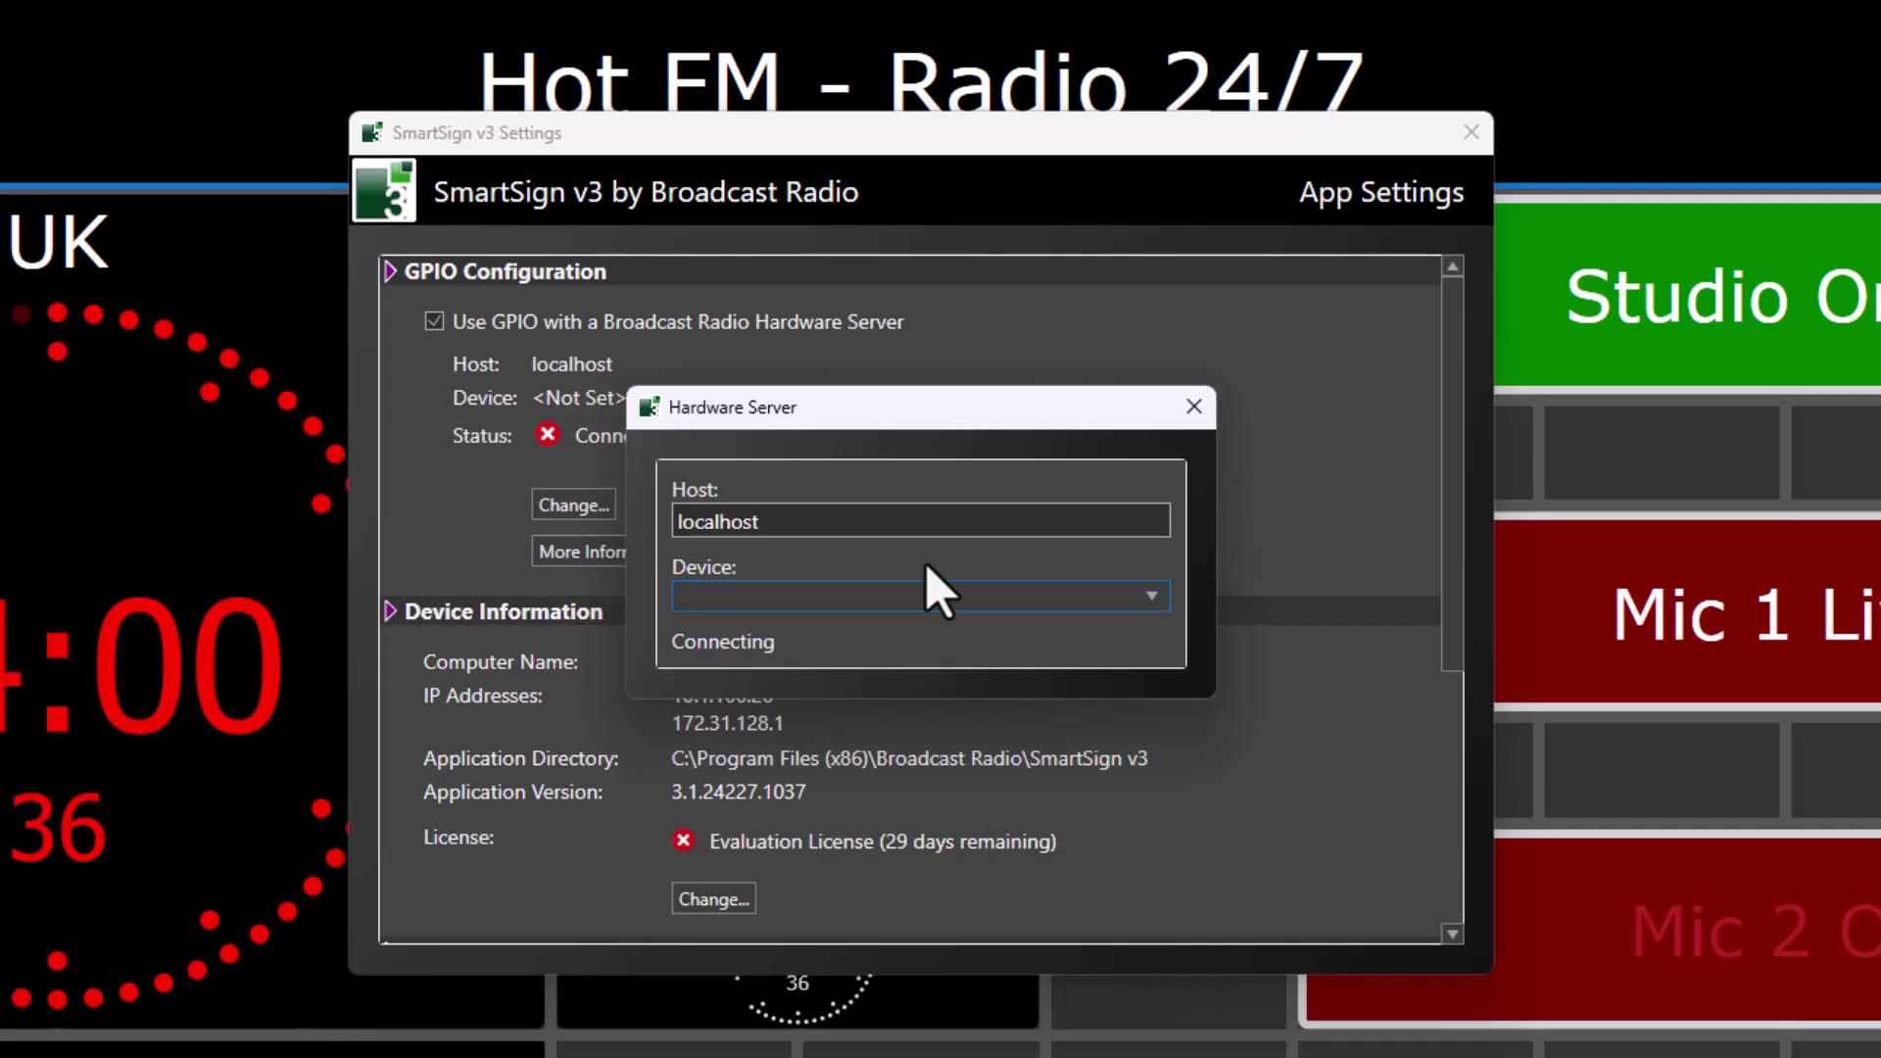
Select Virtual Network Device 1 as the GPIO device and close the app settings.
left_click(1146, 597)
left_click(823, 624)
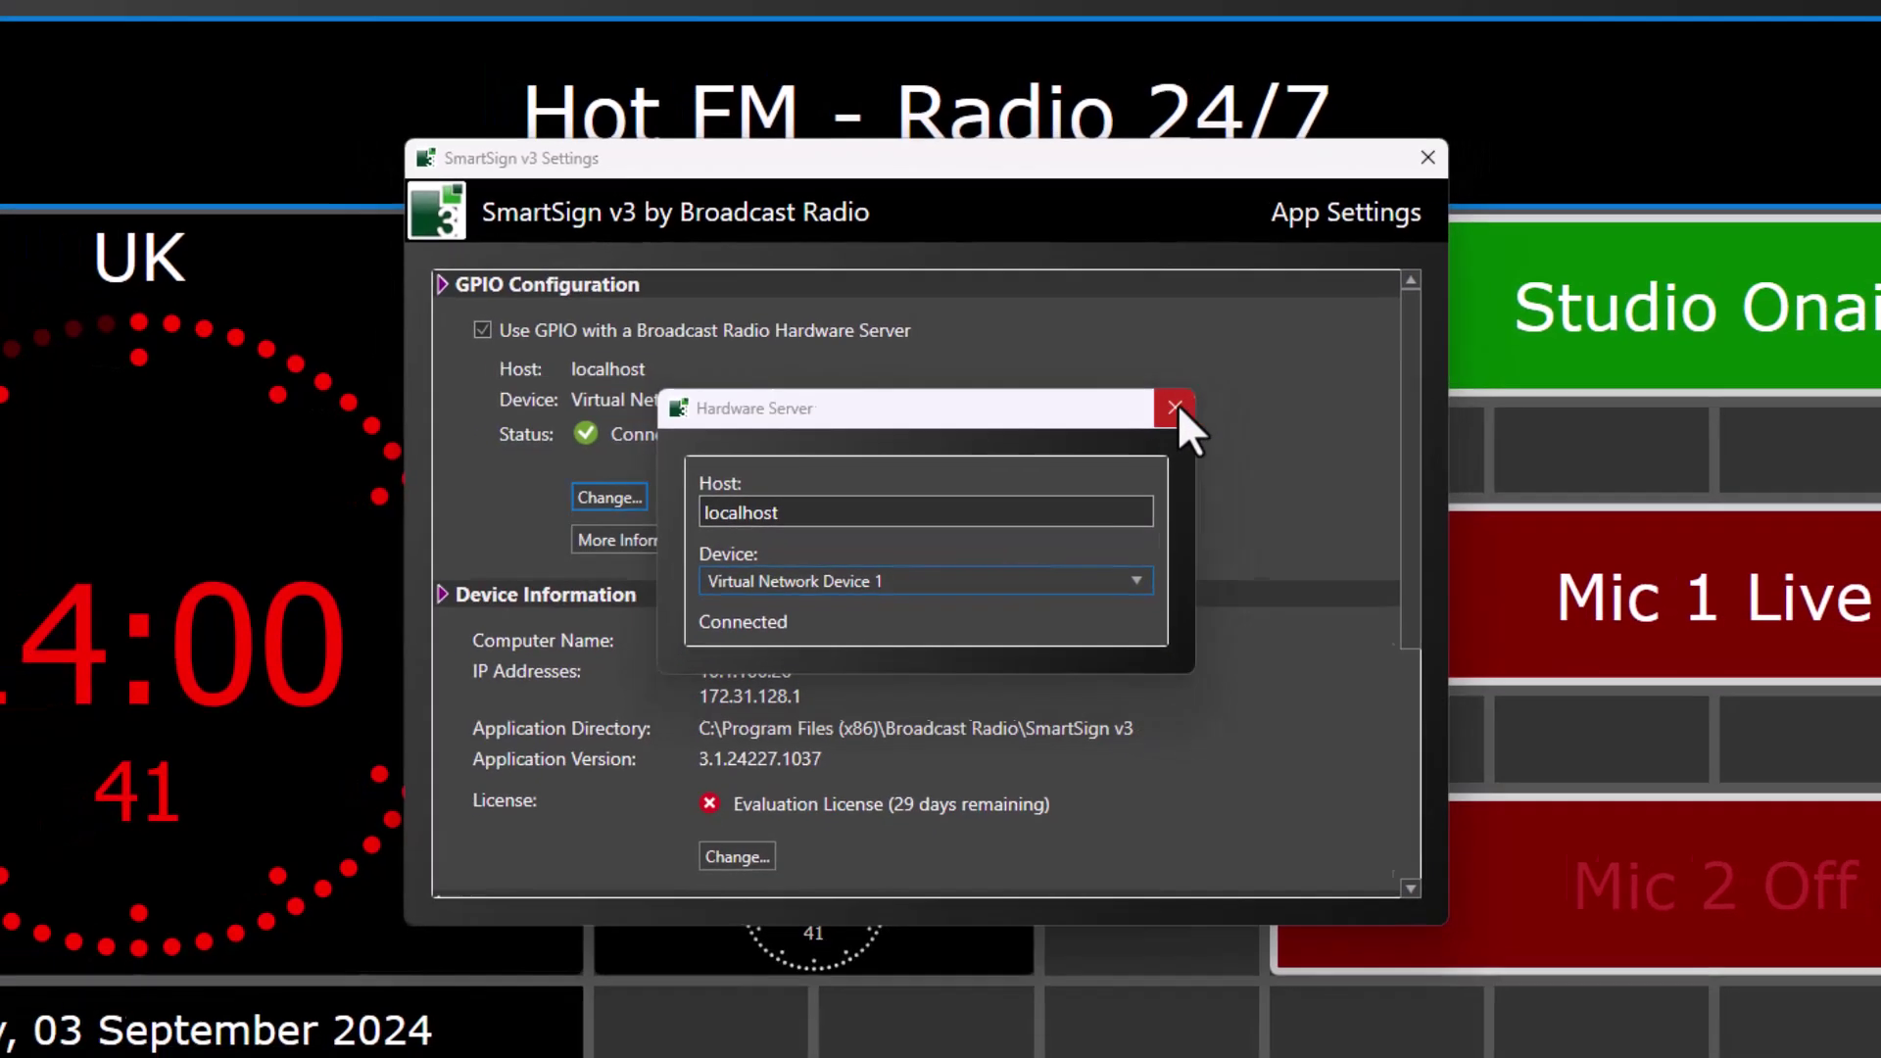
left_click(1176, 406)
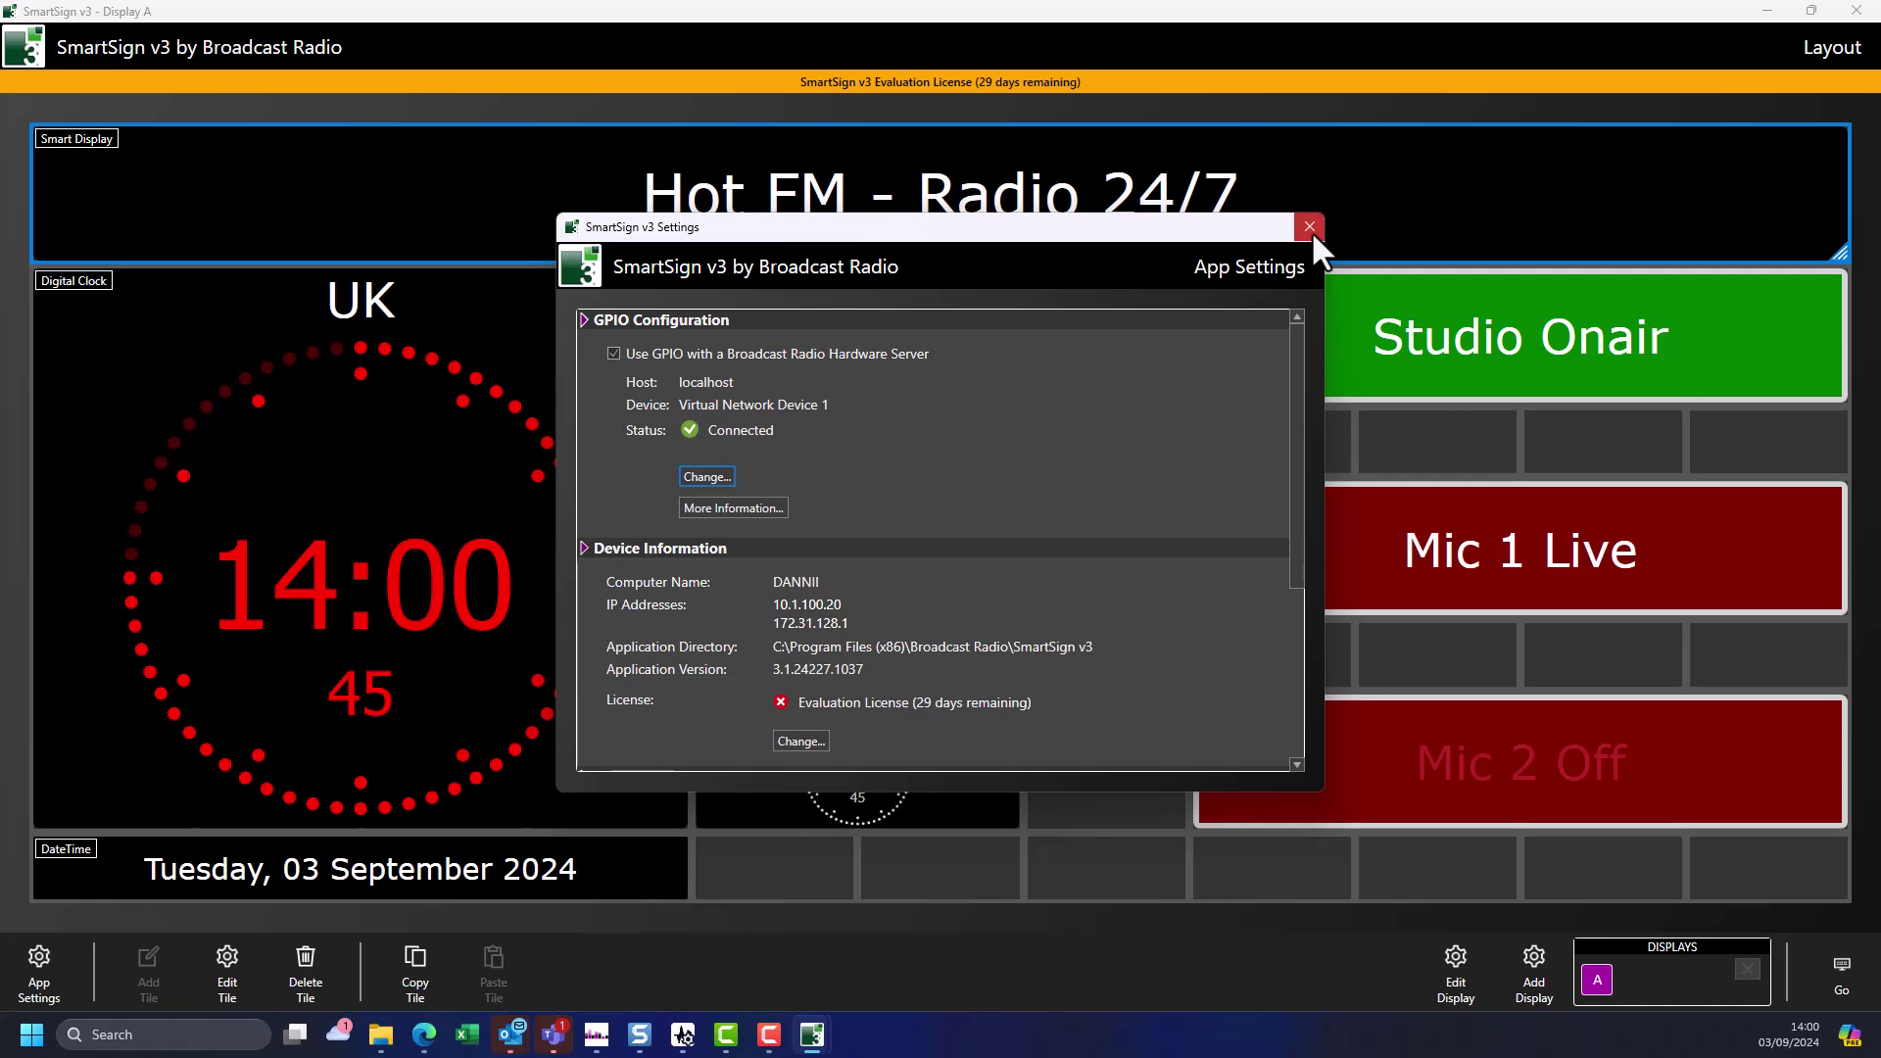
left_click(1427, 158)
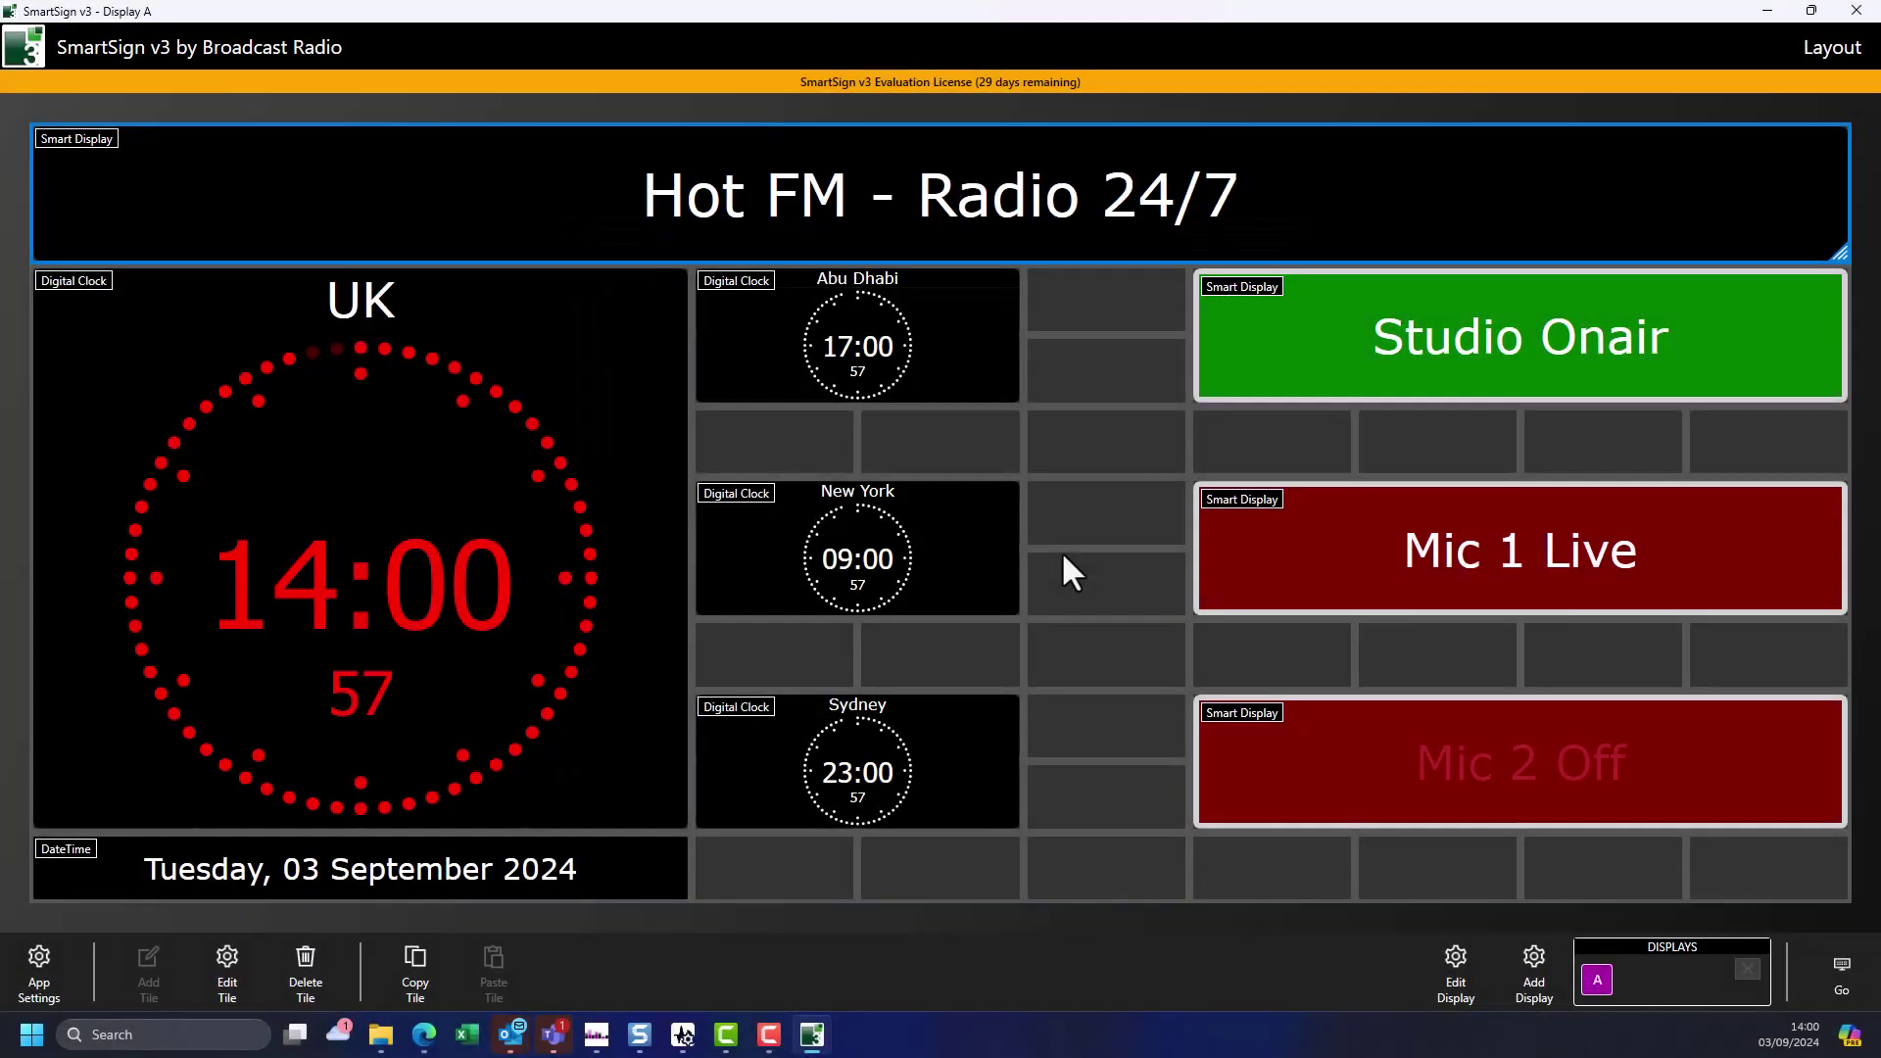
Narrow the Abu Dhabi, New York and Sydney clock tiles to one grid column and stack them without gaps, one column further right.
left_click(1005, 371)
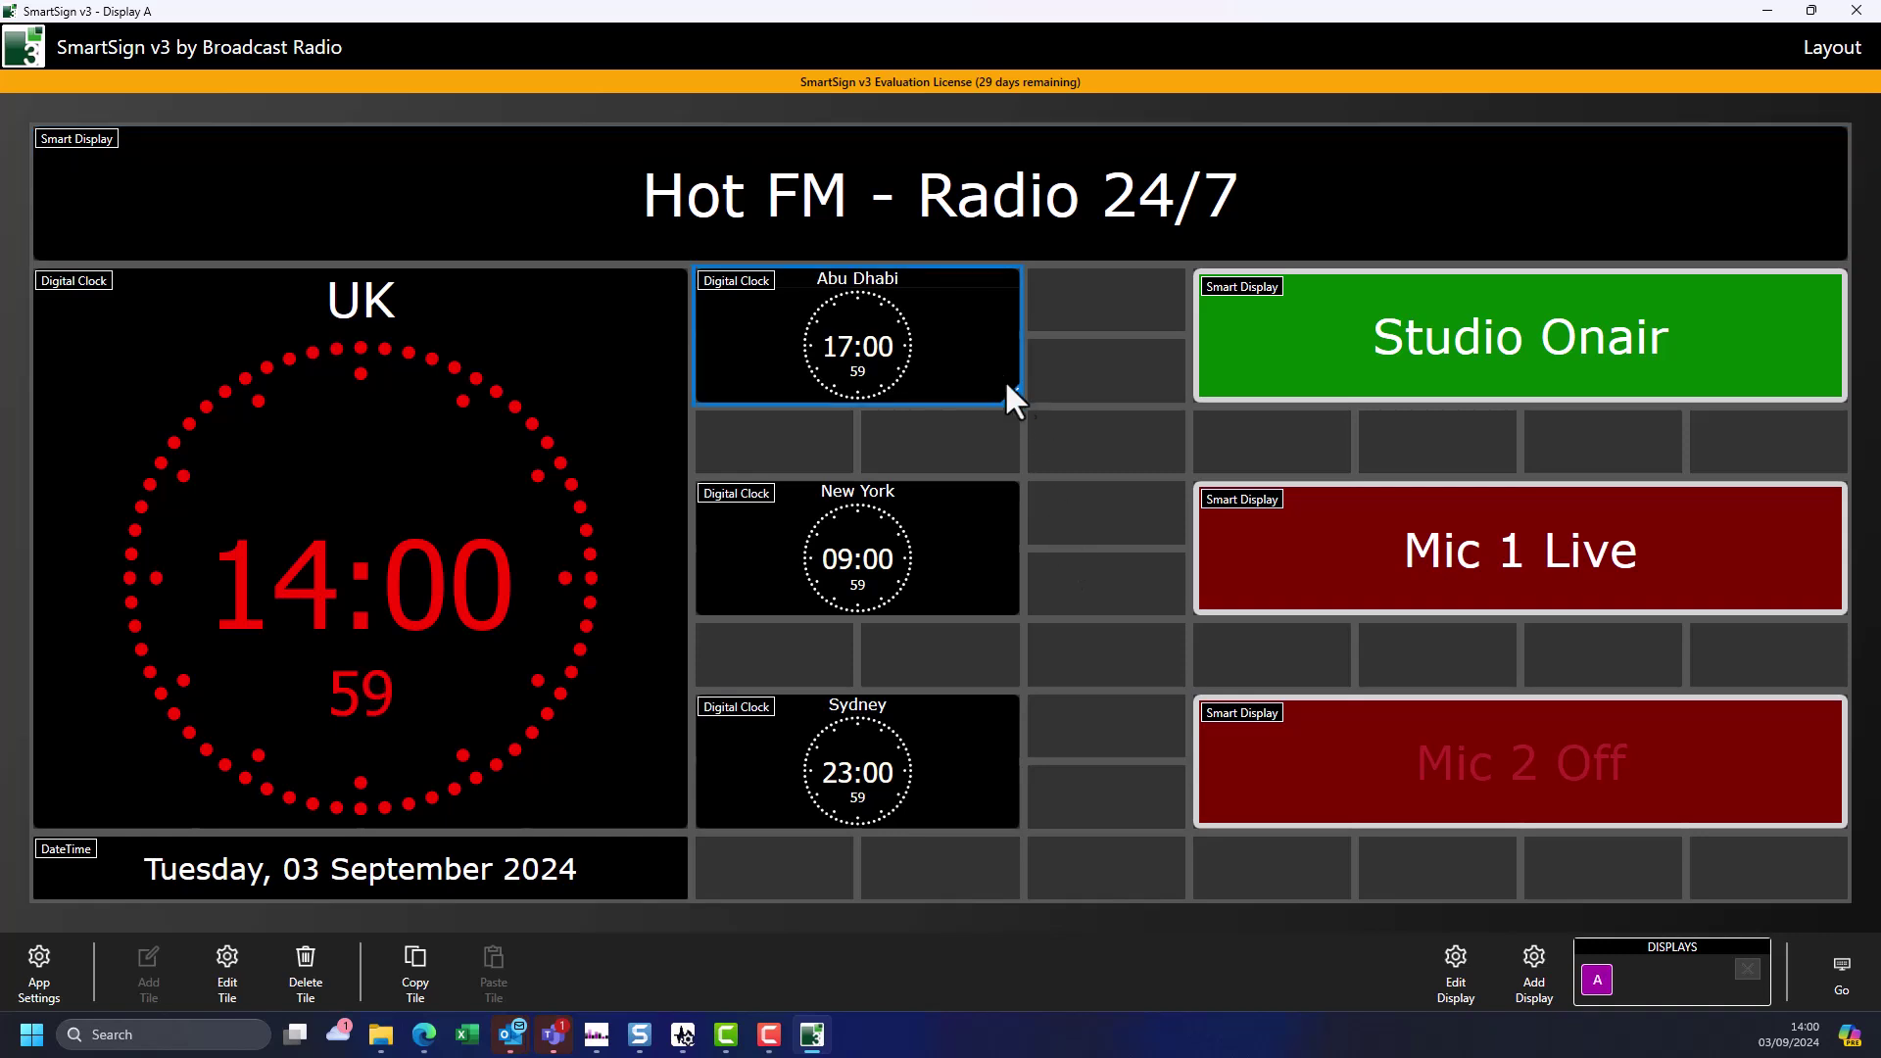
left_click_drag(1017, 397, 887, 388)
left_click_drag(795, 304, 996, 303)
left_click(1017, 606)
left_click_drag(1017, 605, 977, 510)
left_click(1014, 823)
left_click_drag(1014, 826, 854, 826)
left_click_drag(775, 794, 946, 649)
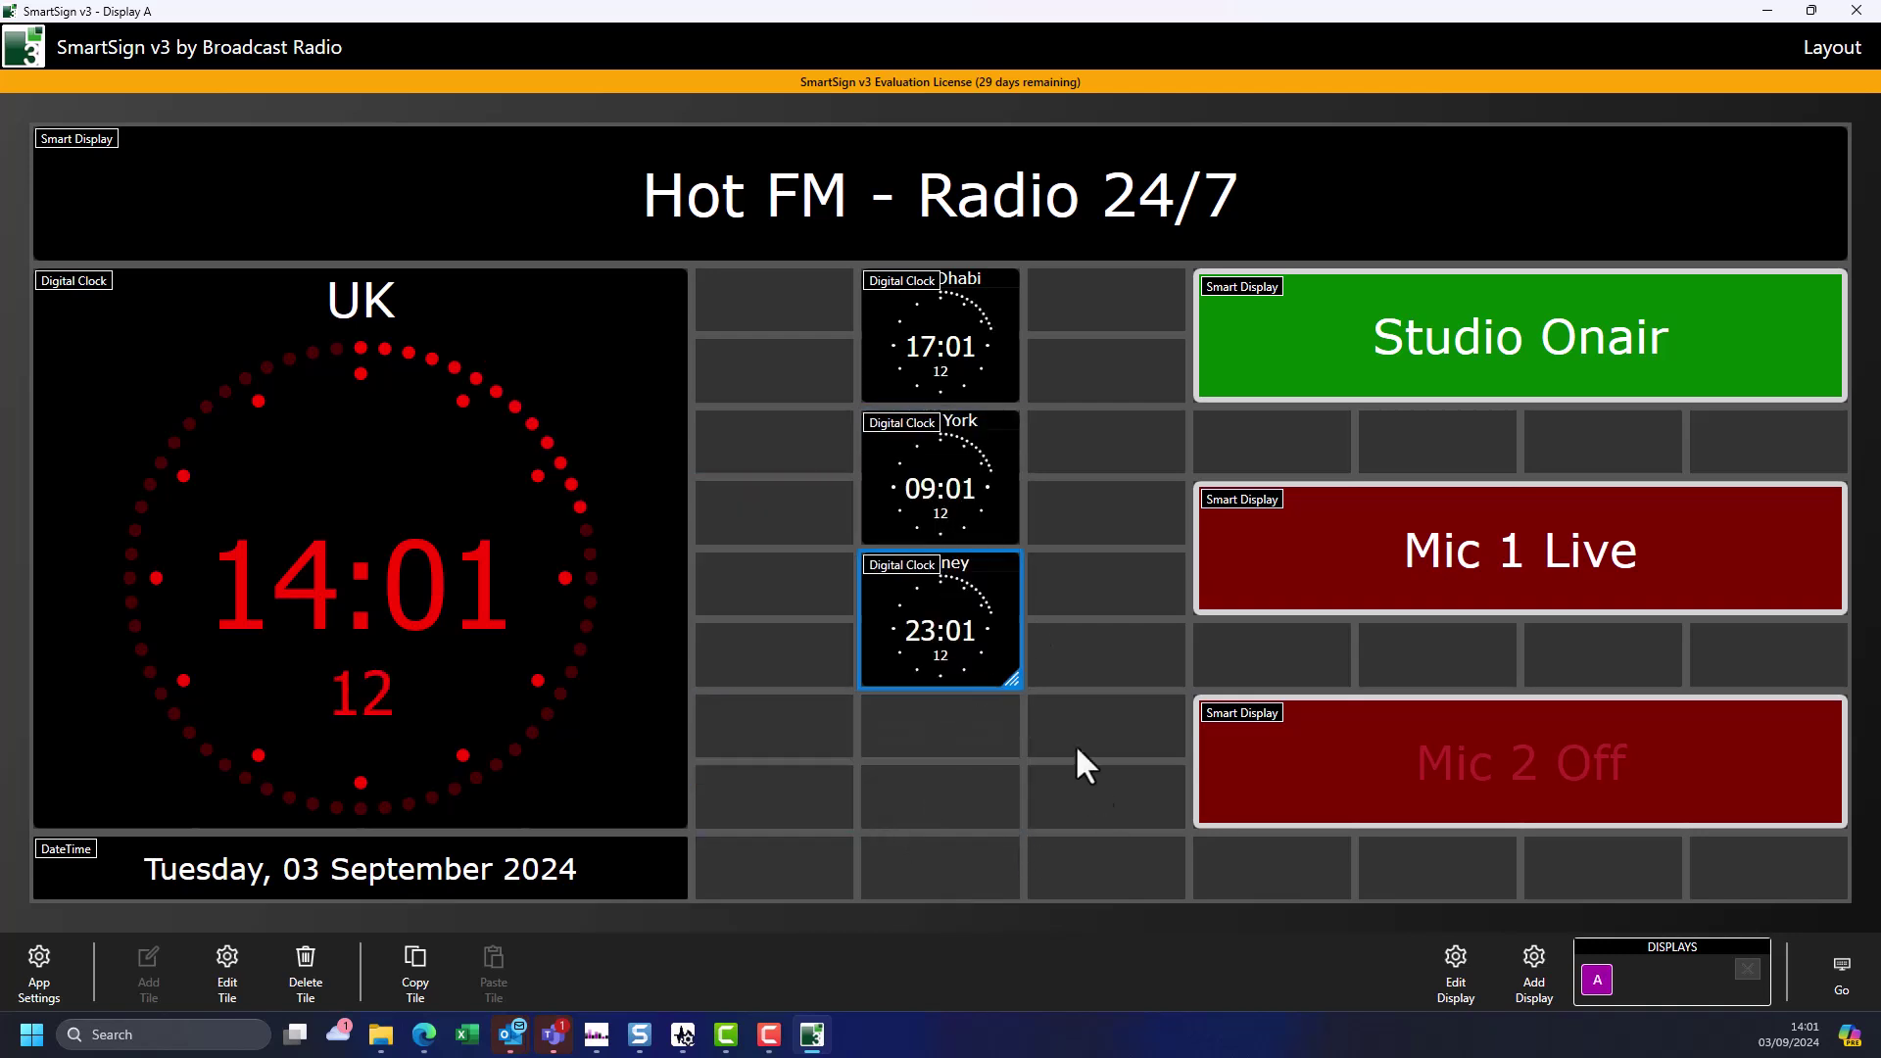
Add a Smart Display tile in the empty grid cell beside the UK clock, diagonally below the Sydney clock.
double_click(615, 196)
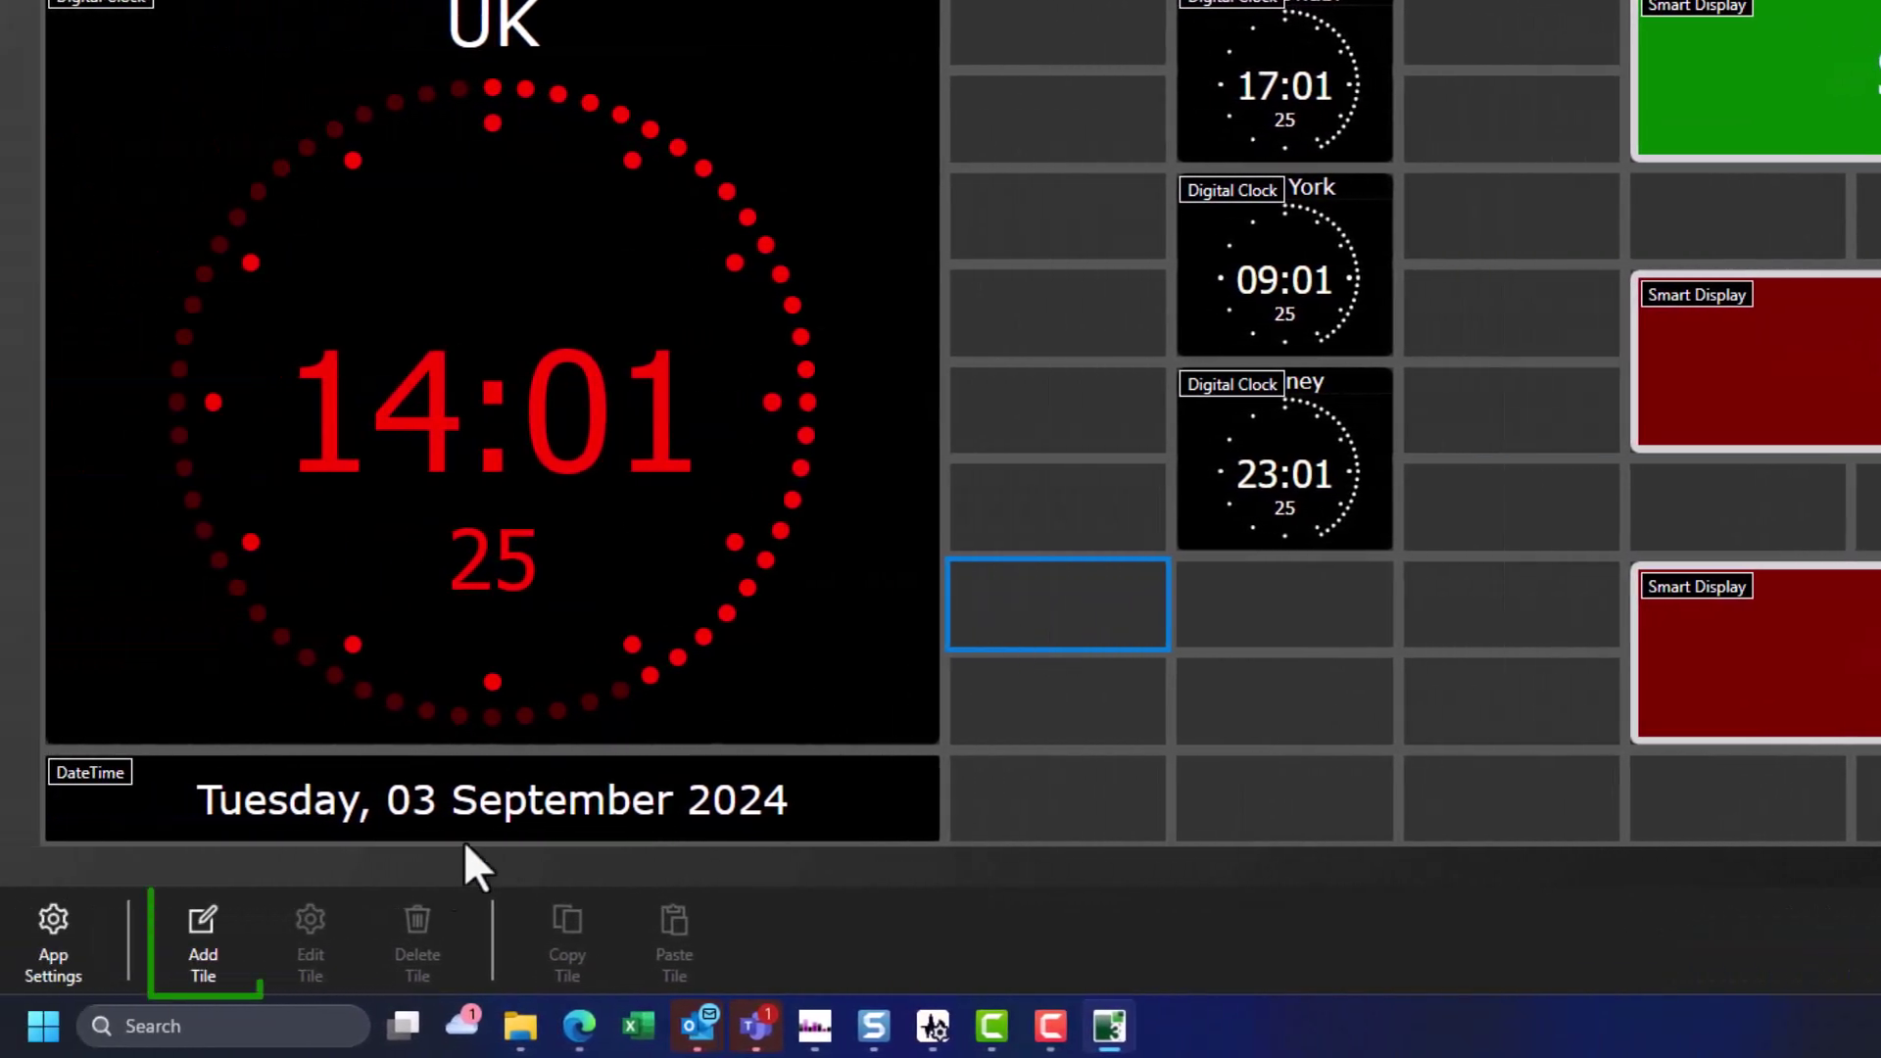
left_click(209, 935)
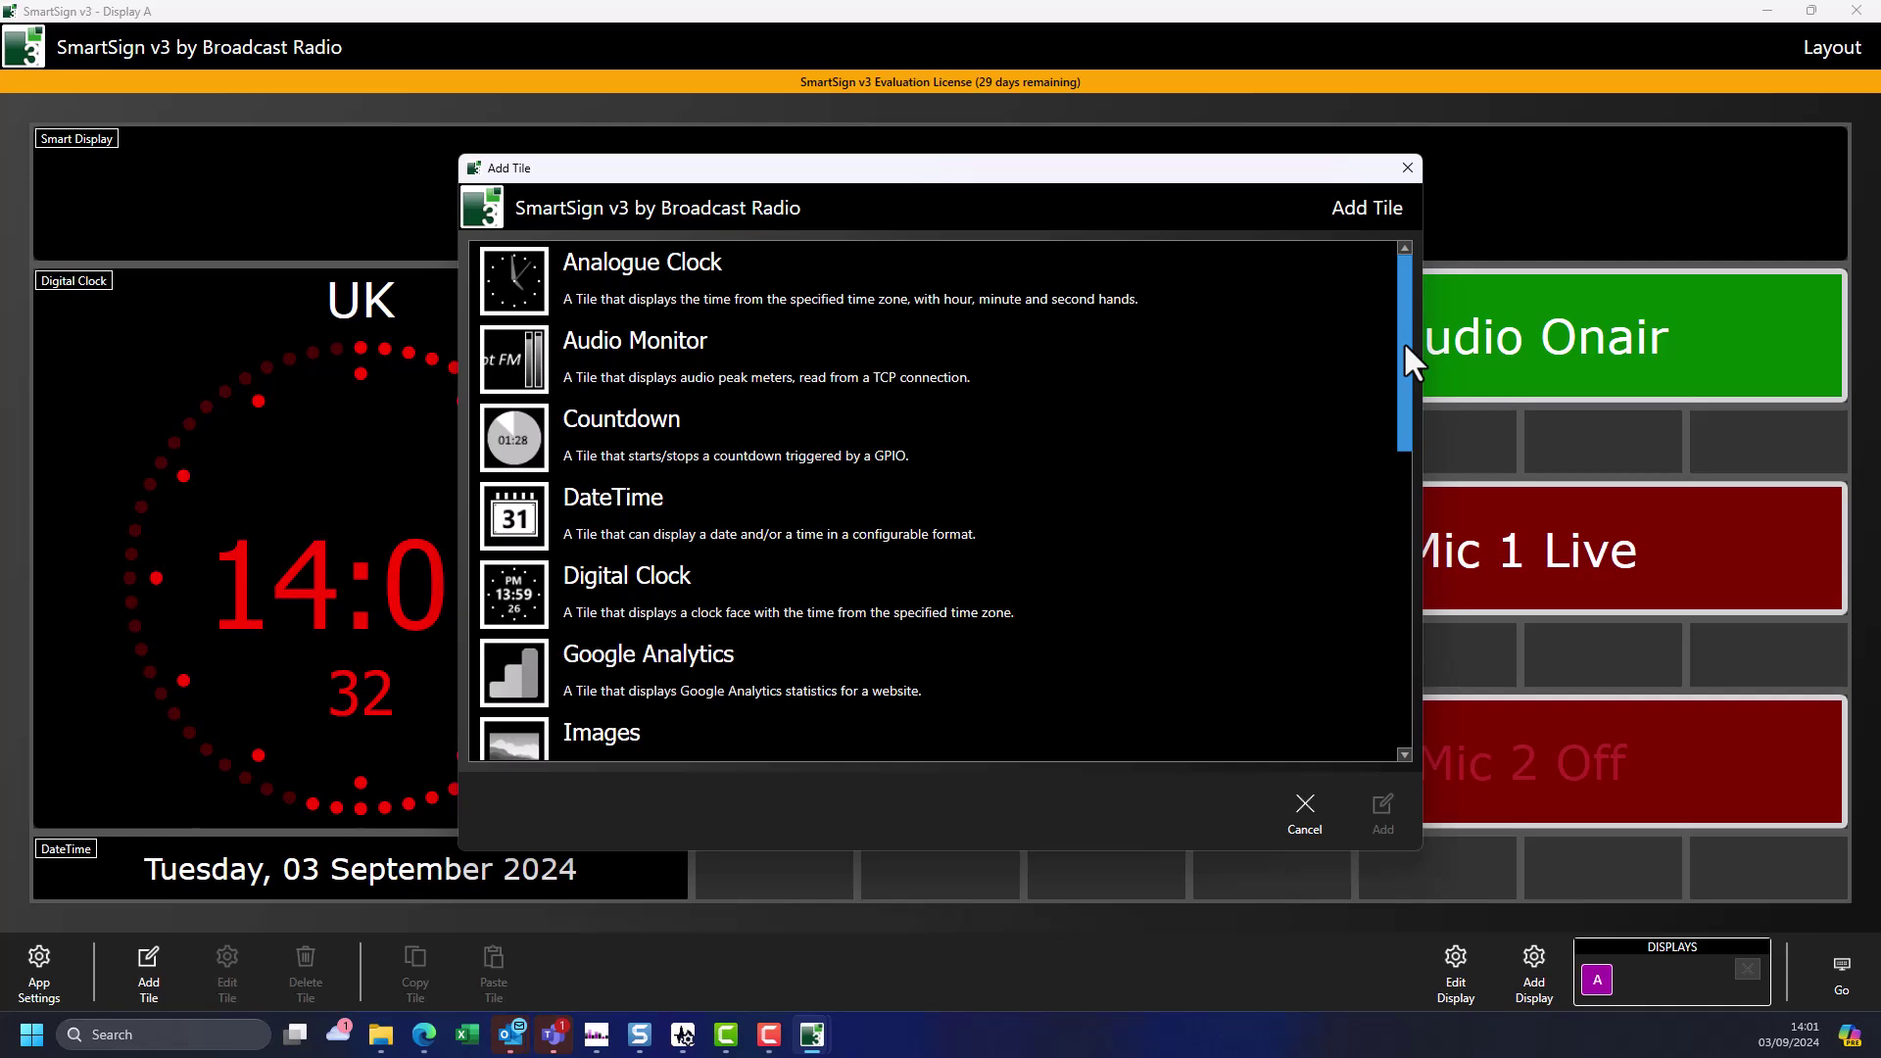
left_click_drag(1403, 348, 1427, 531)
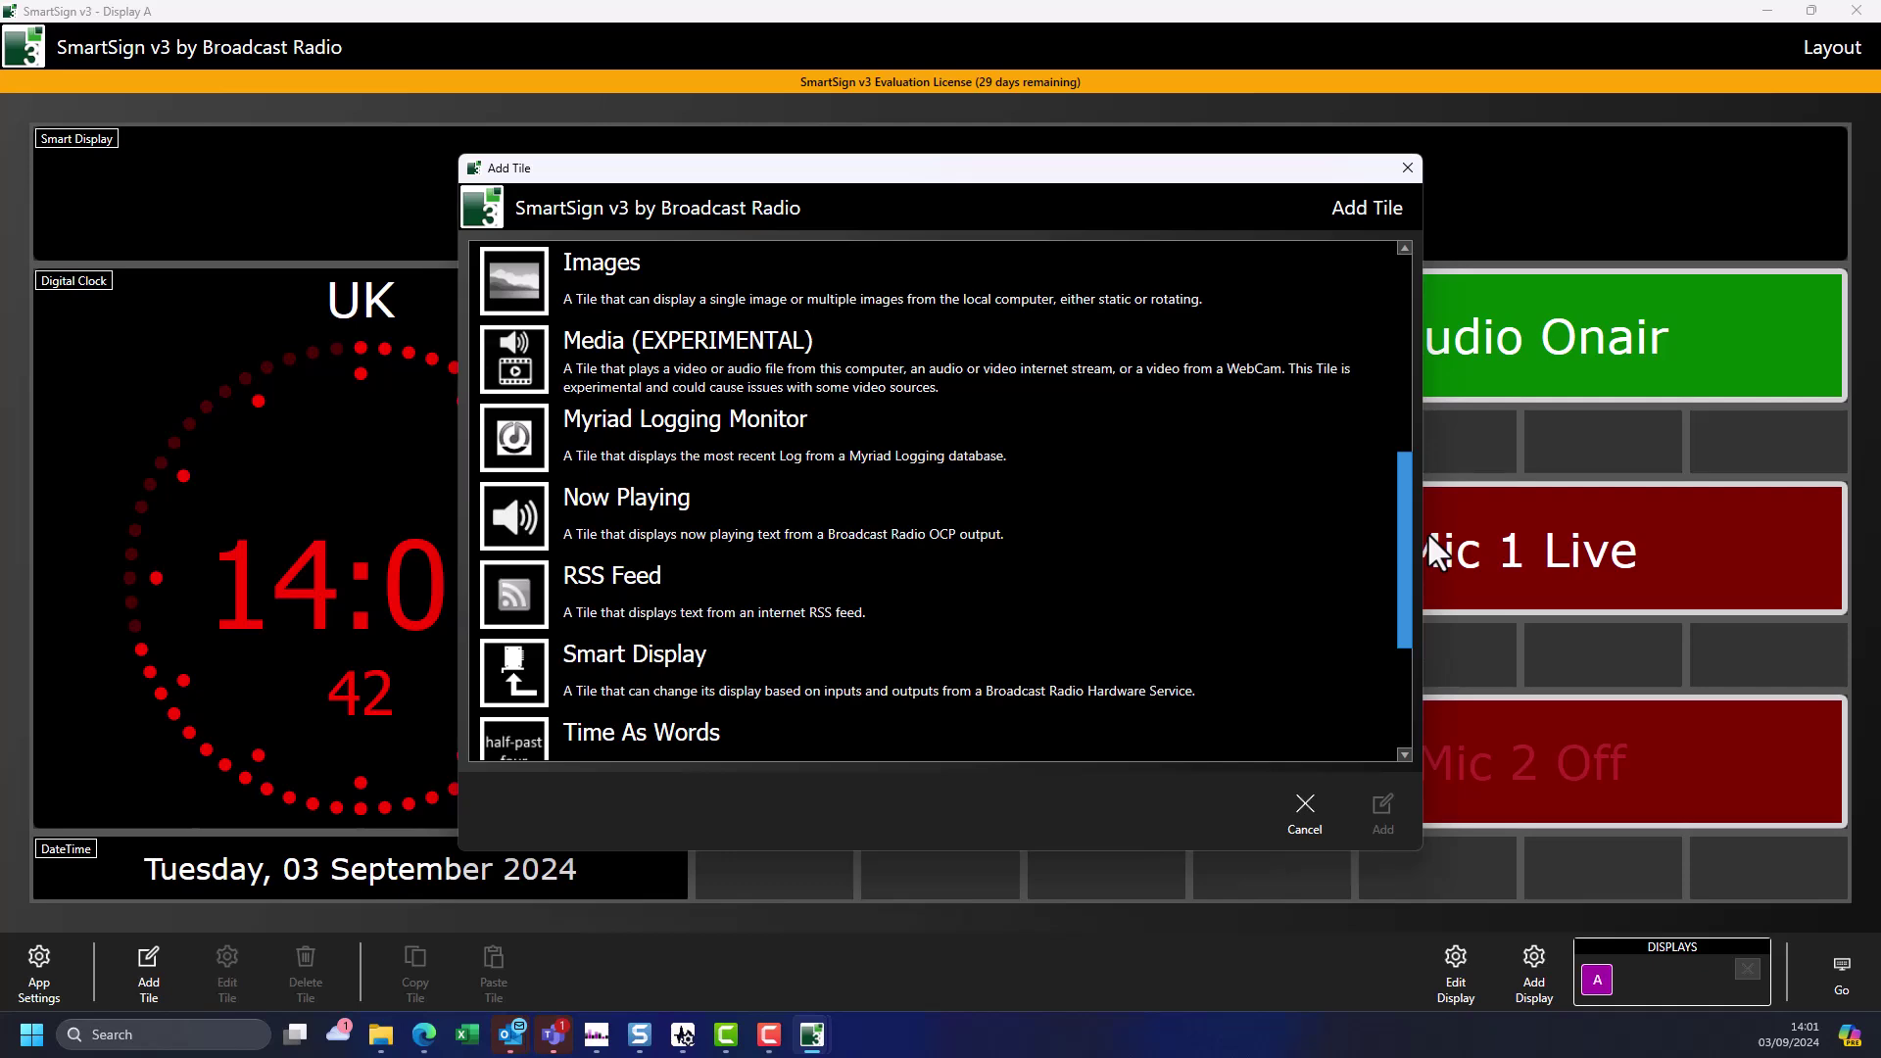
left_click_drag(1426, 531, 1425, 637)
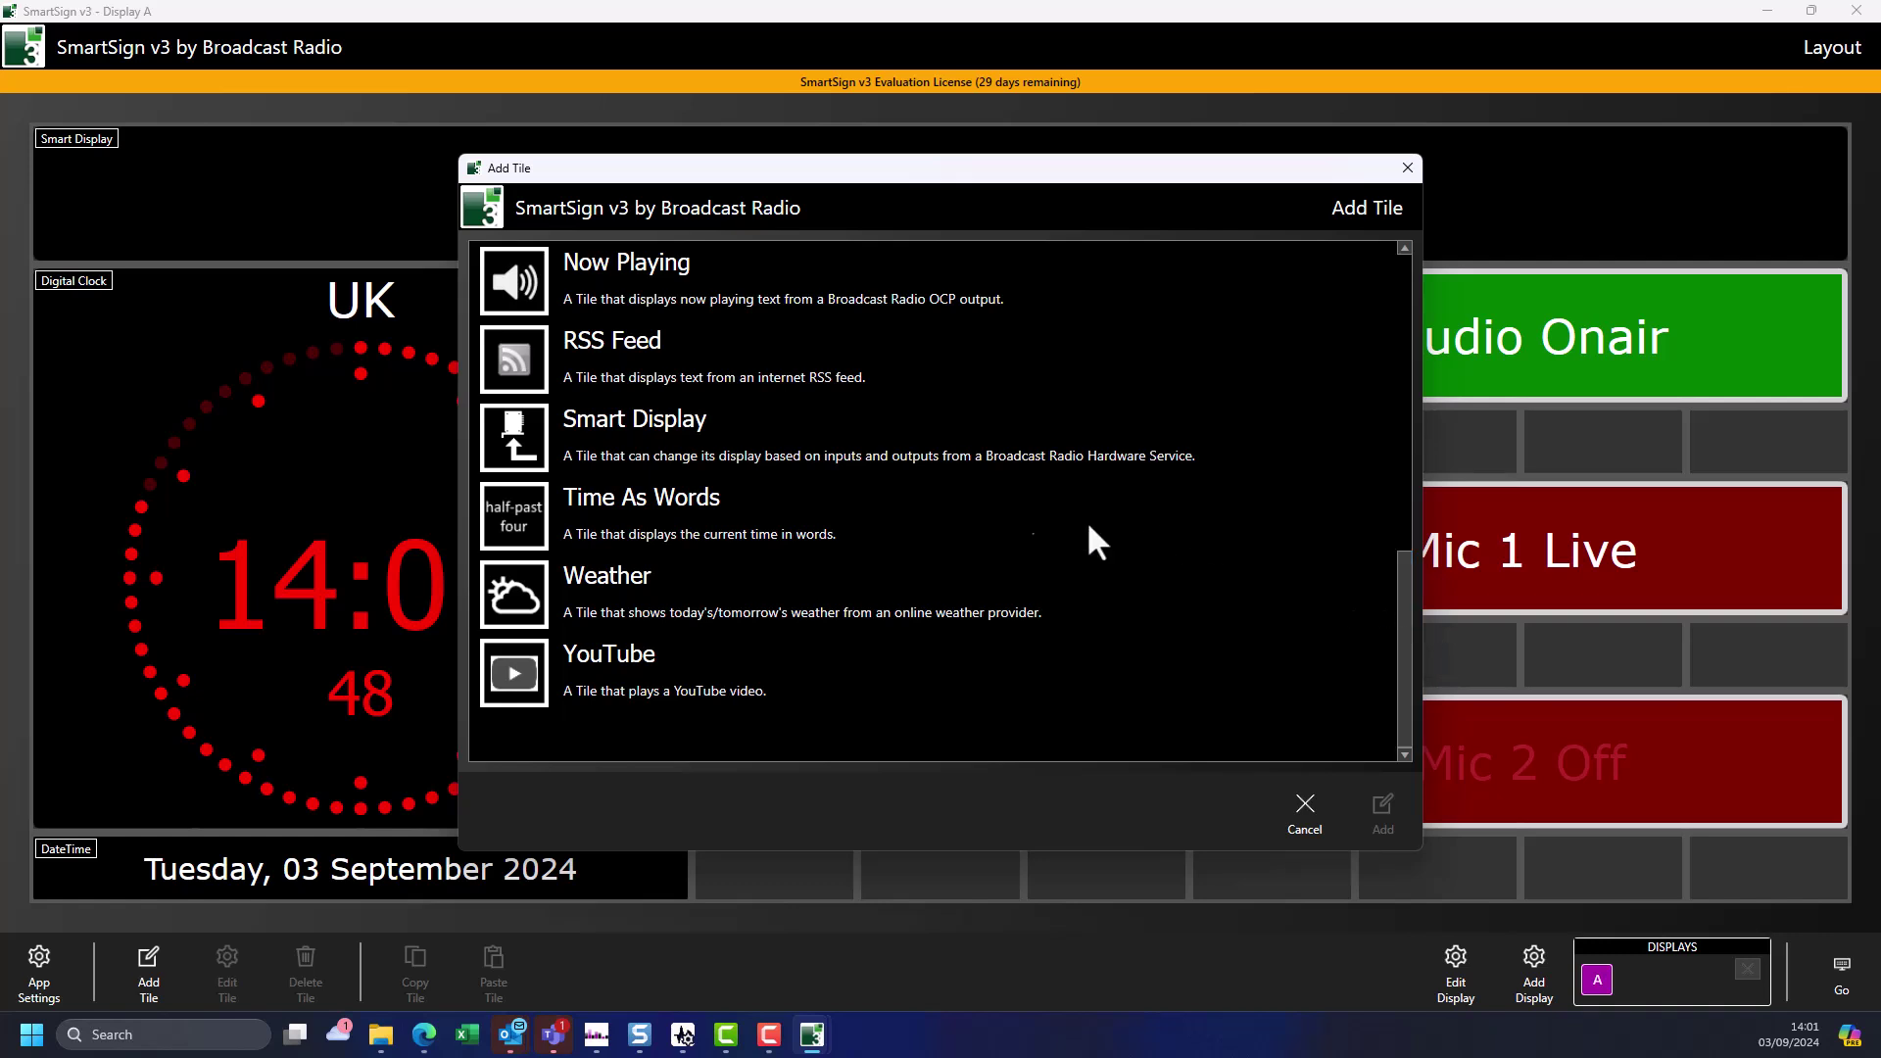
left_click(866, 431)
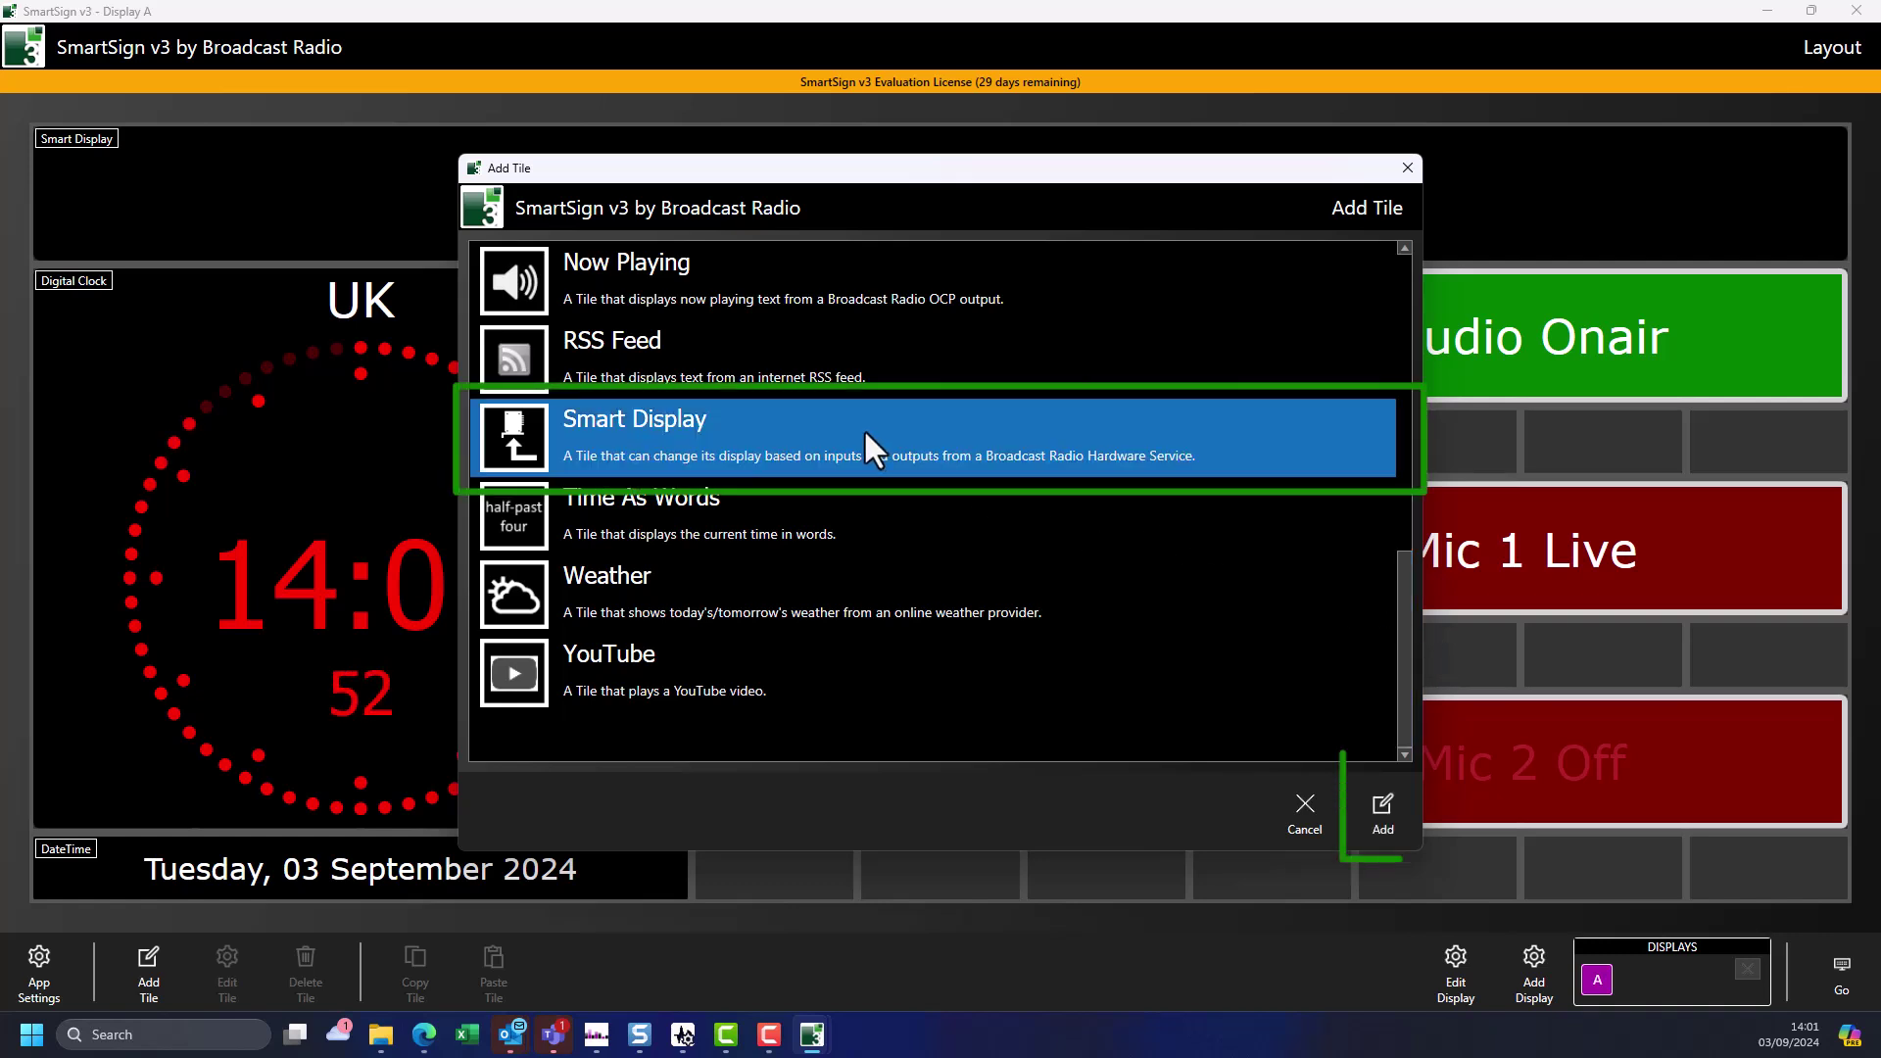
double_click(862, 428)
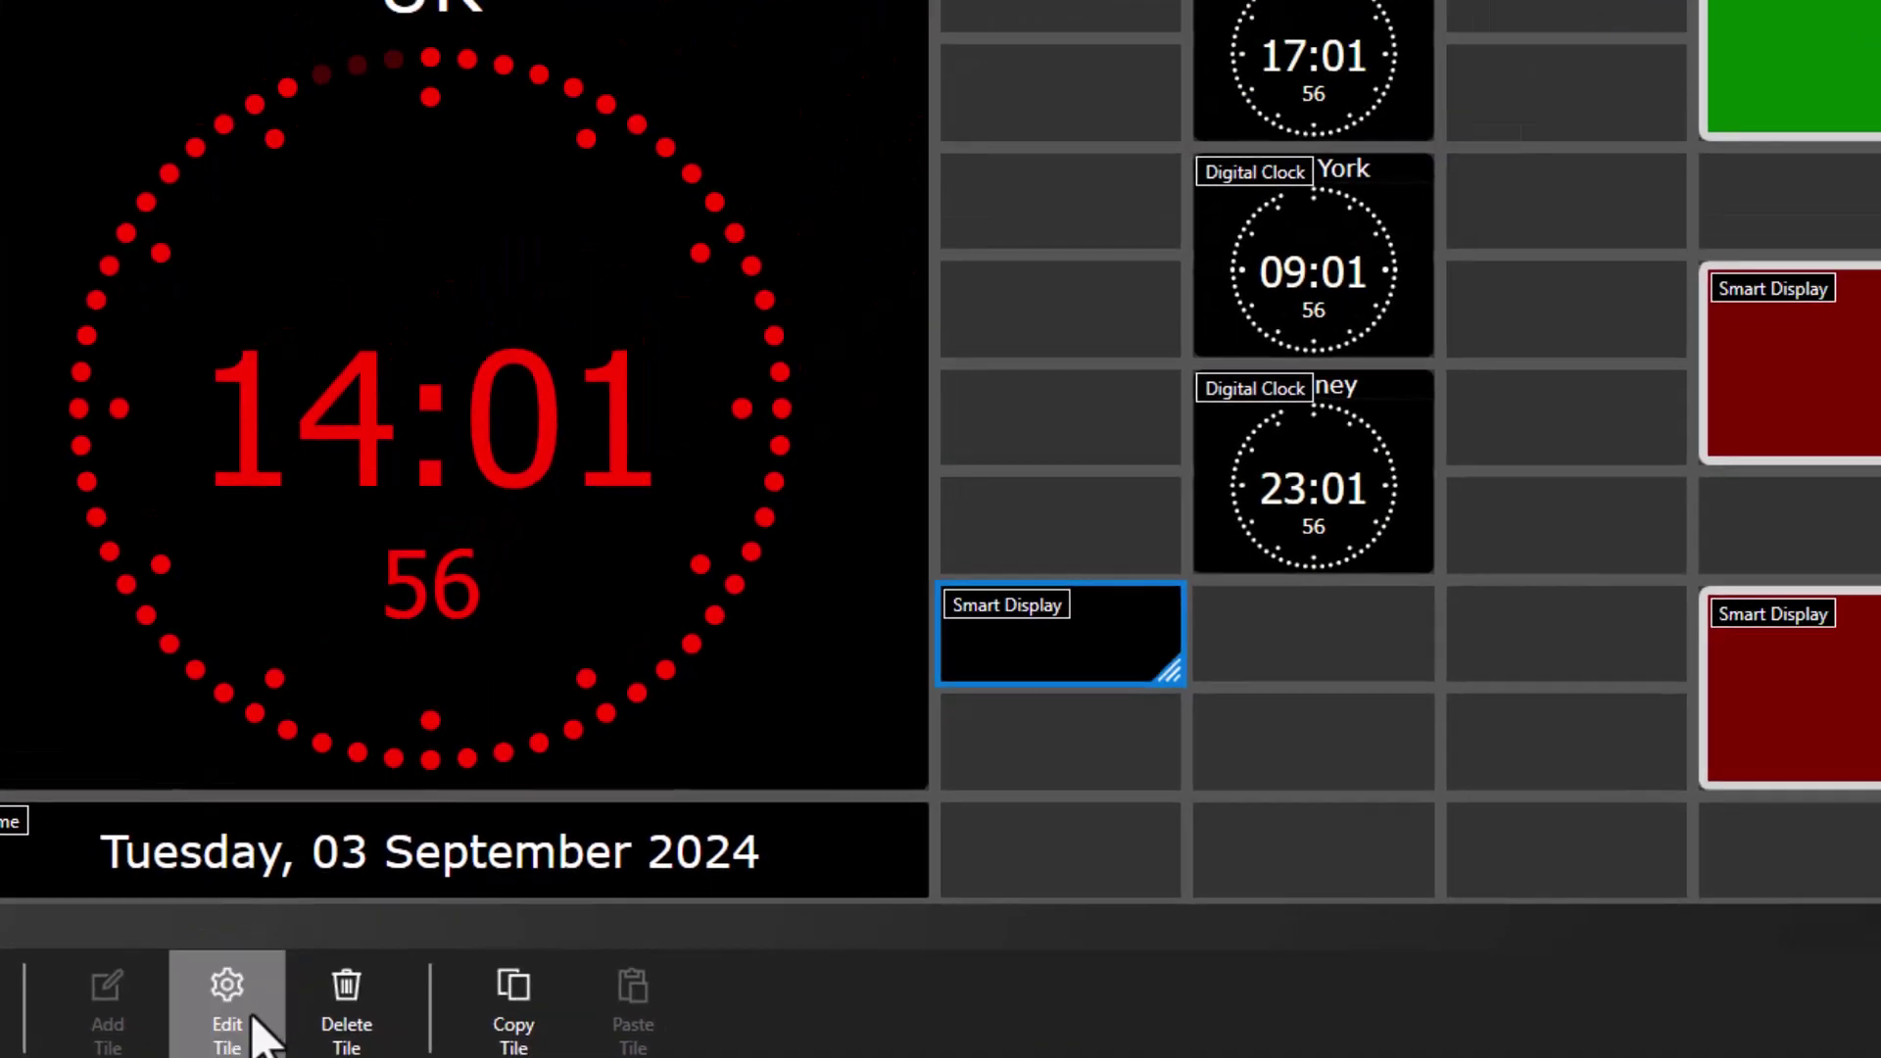
Open the new Smart Display tile's settings and examine its header and footer options, including the footer's text settings.
left_click(409, 926)
left_click(355, 268)
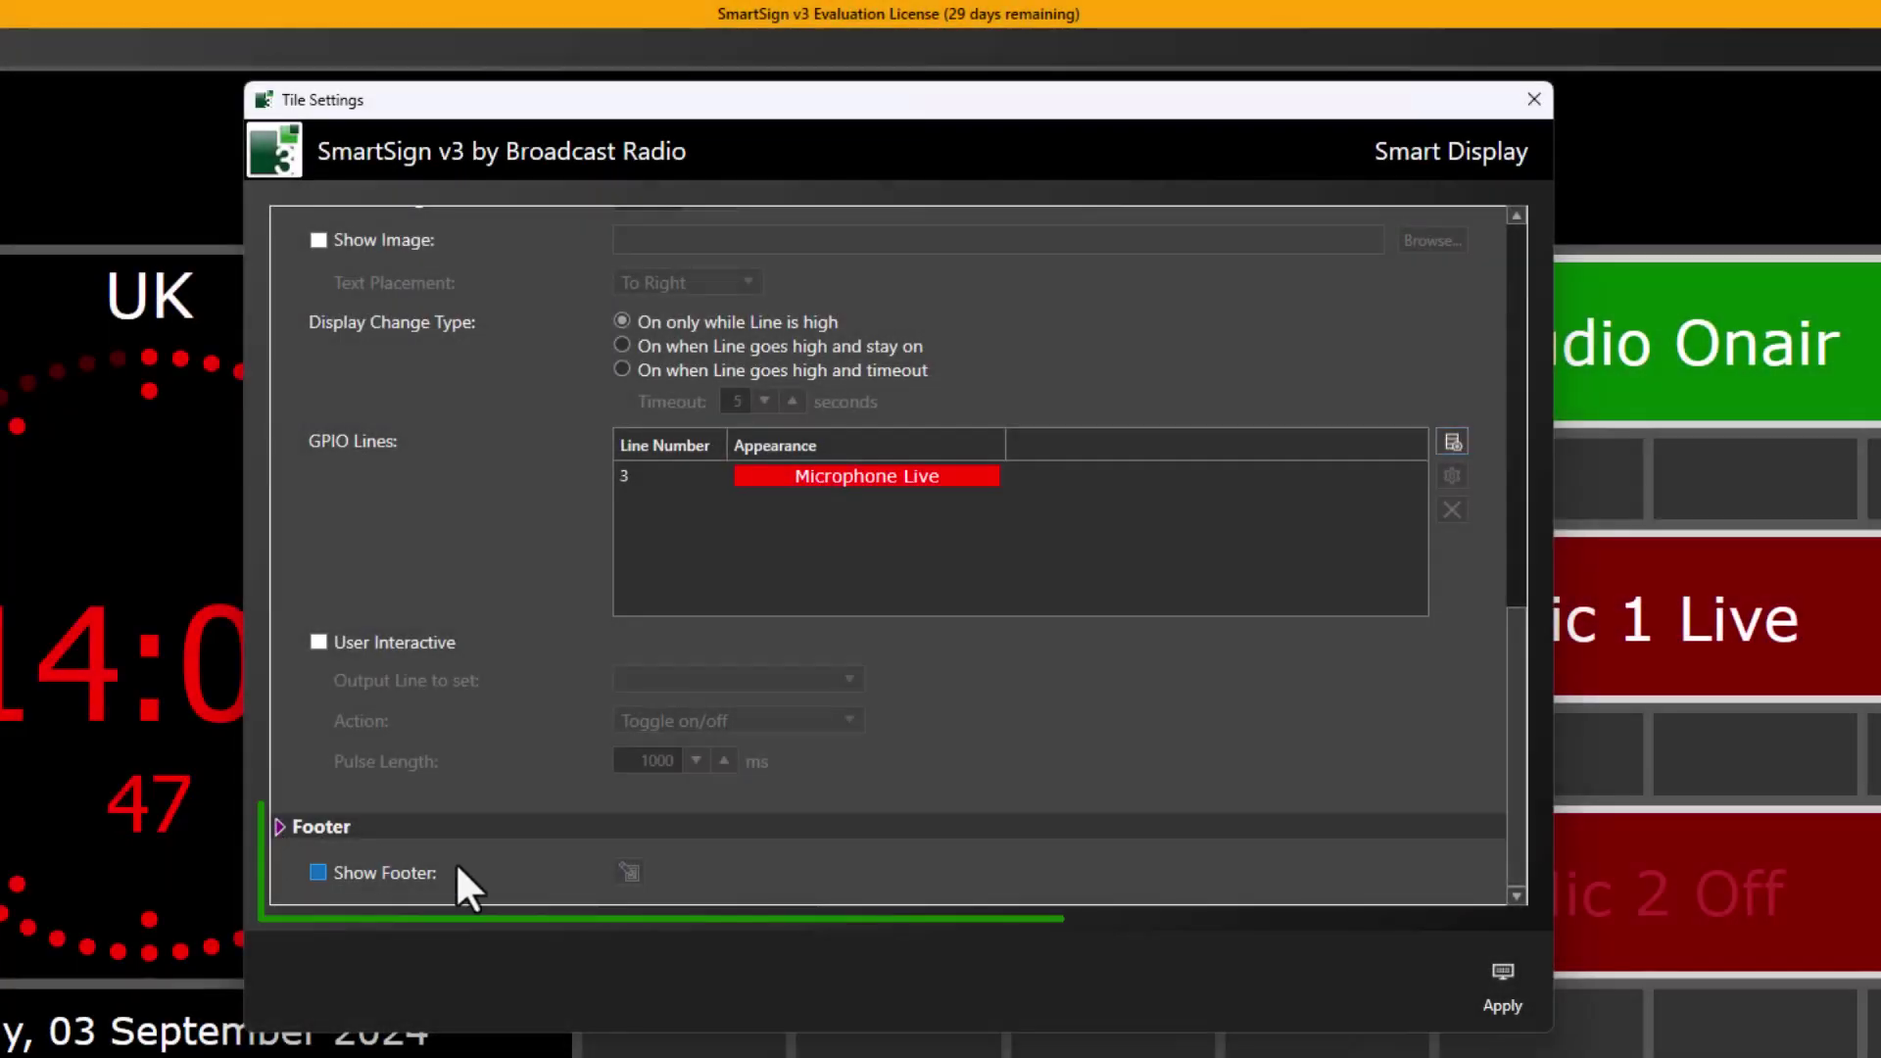
left_click(370, 871)
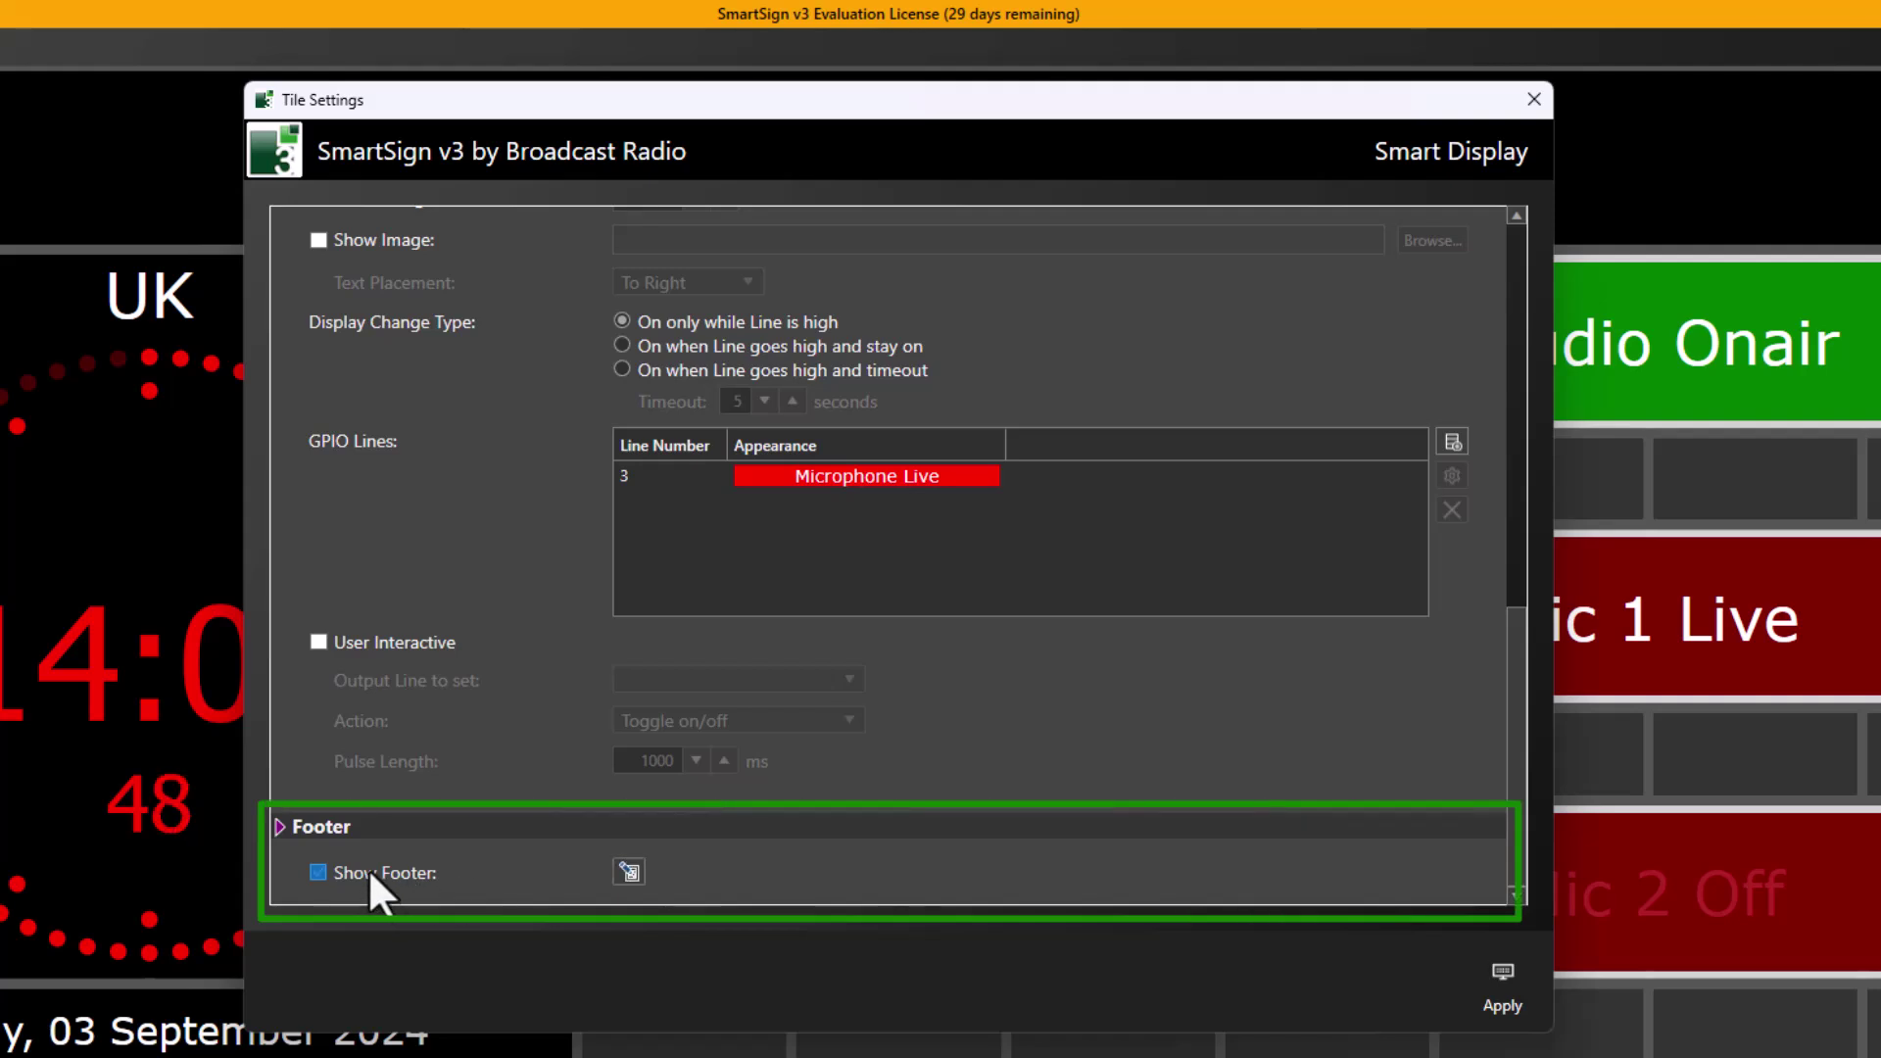
left_click(627, 871)
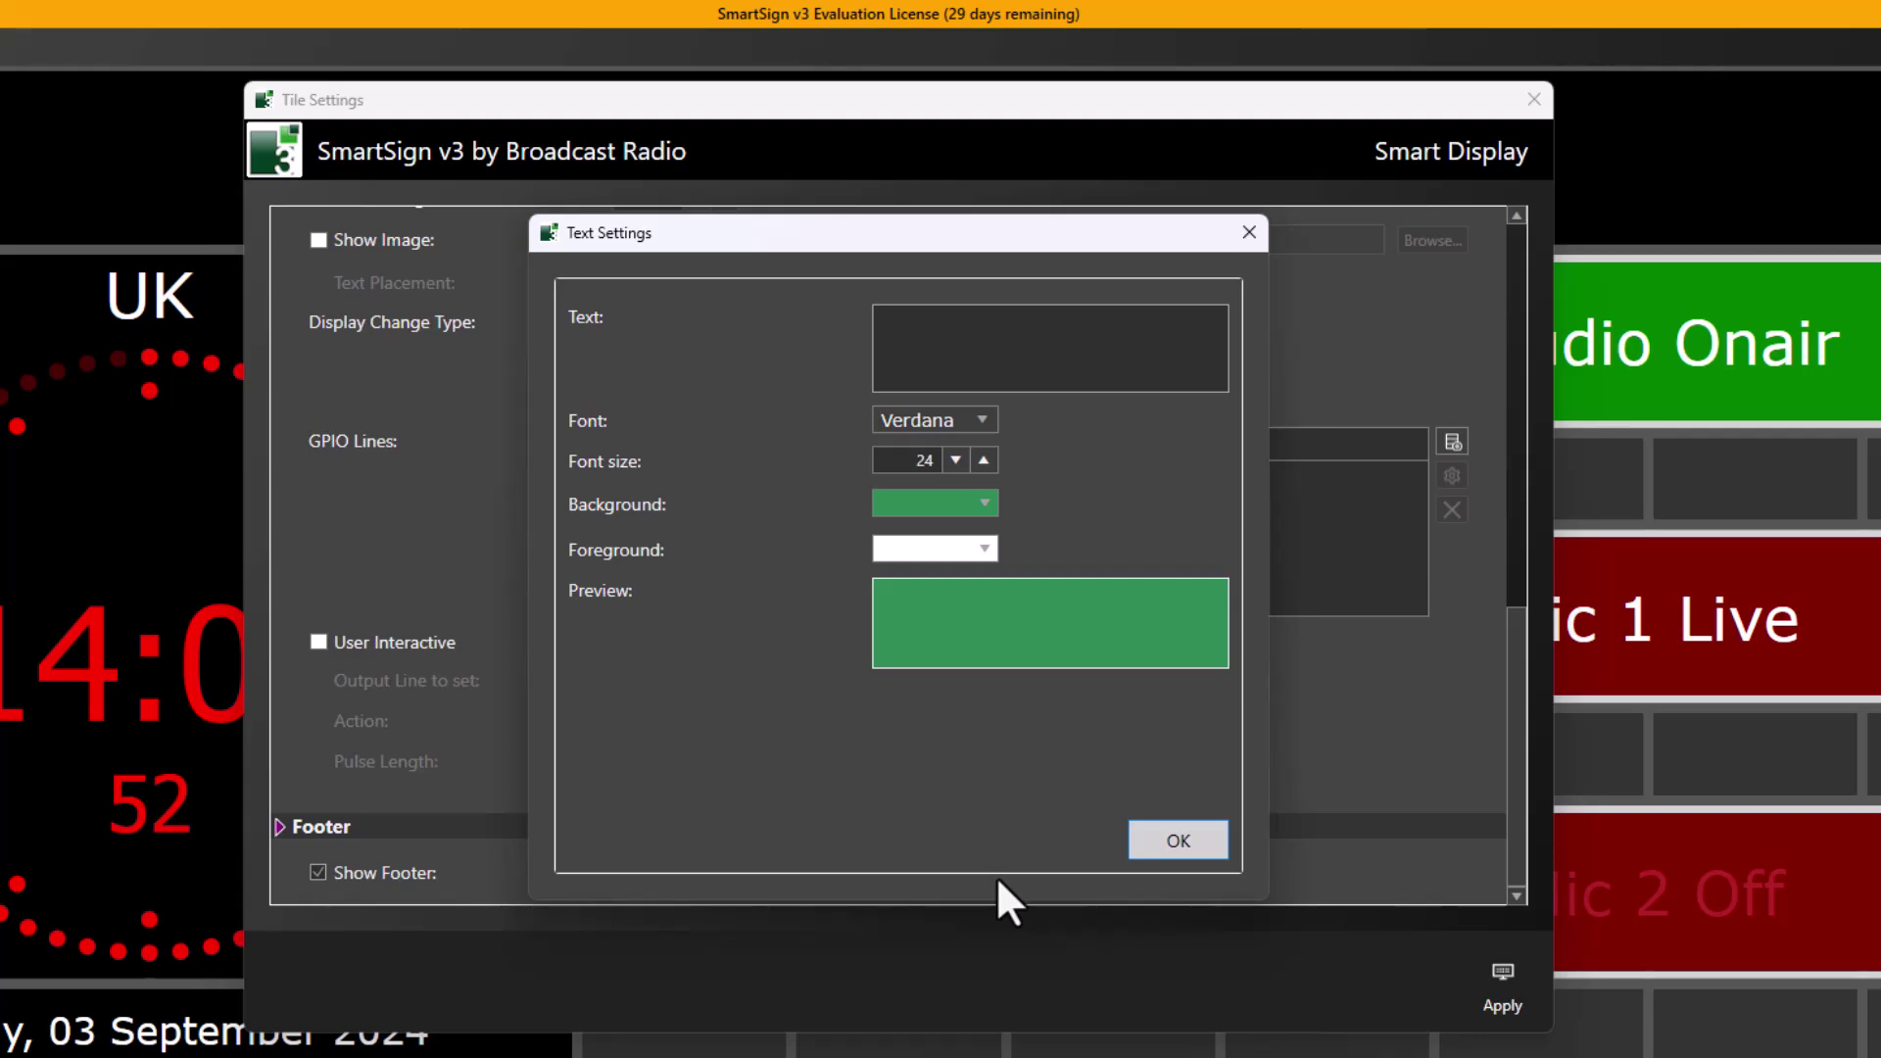
left_click(1189, 849)
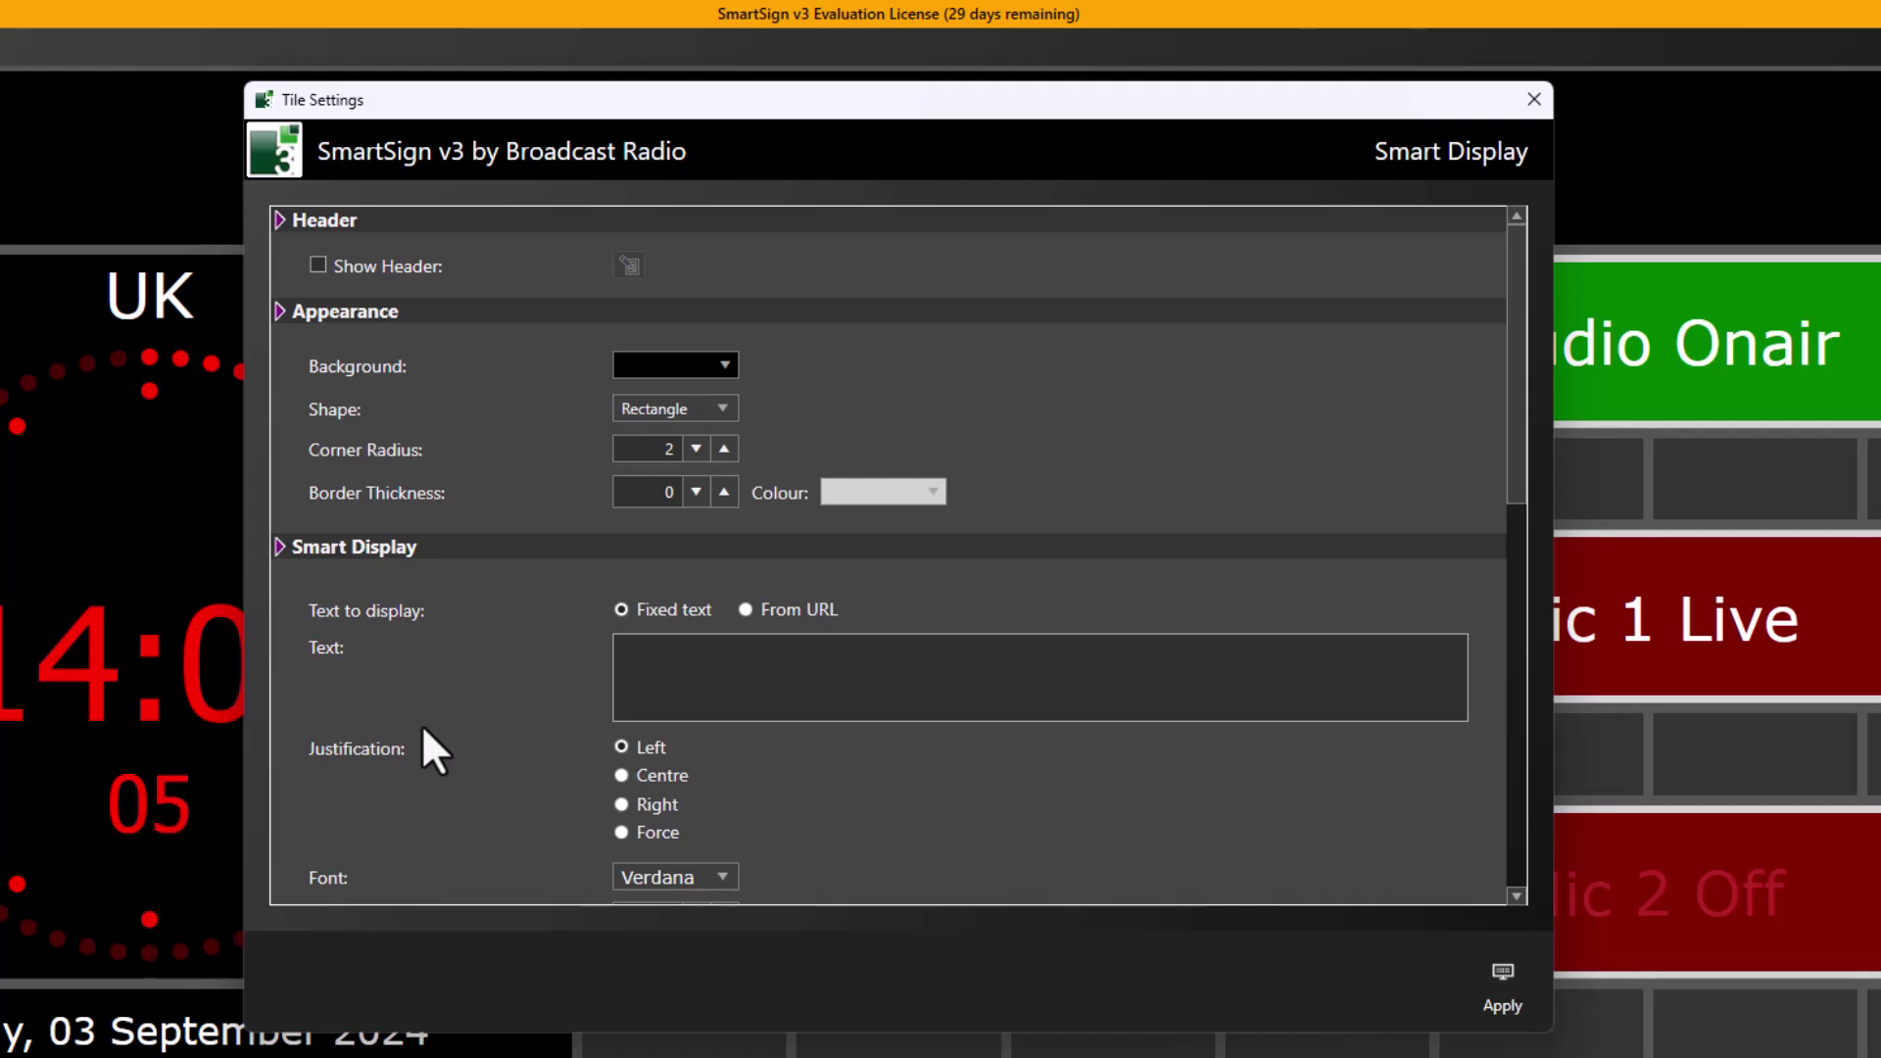
Enter "Microphone 3" as the fixed text of the Smart Display tile.
scroll(423, 730, "down", 3)
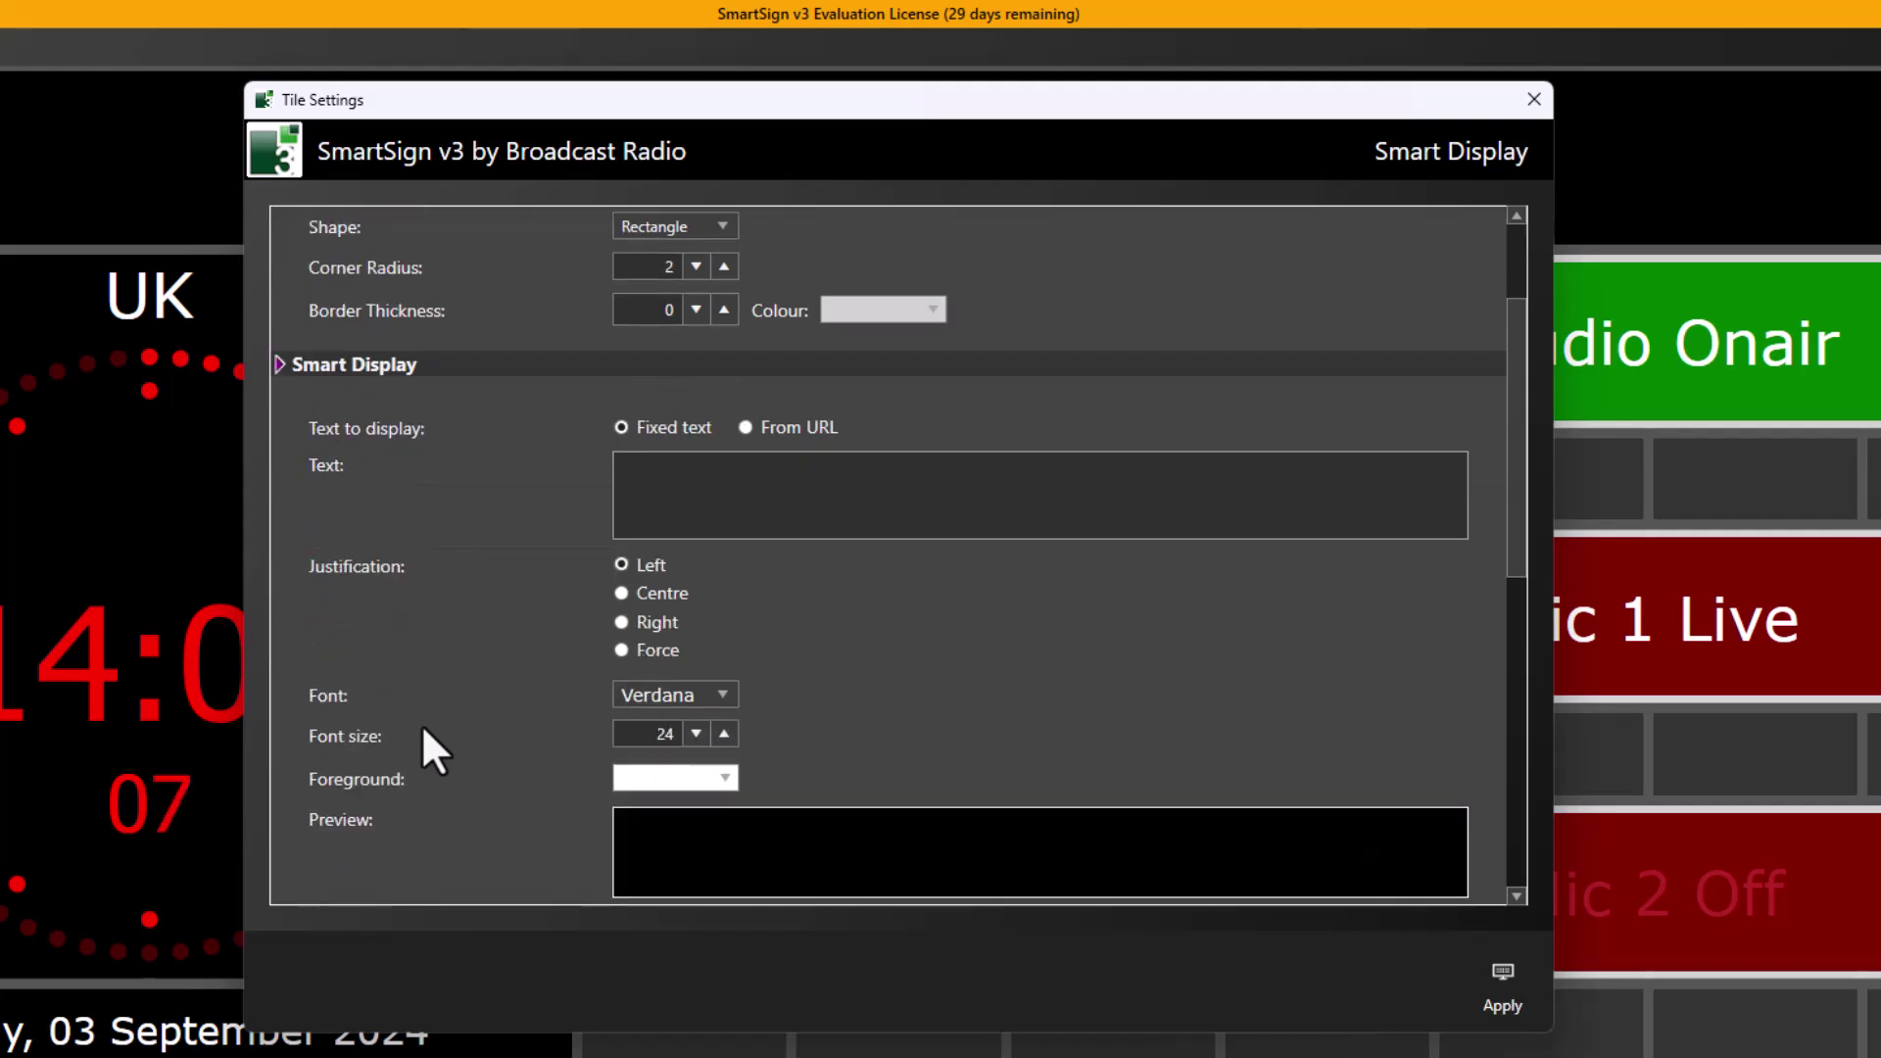
scroll(423, 730, "down", 2)
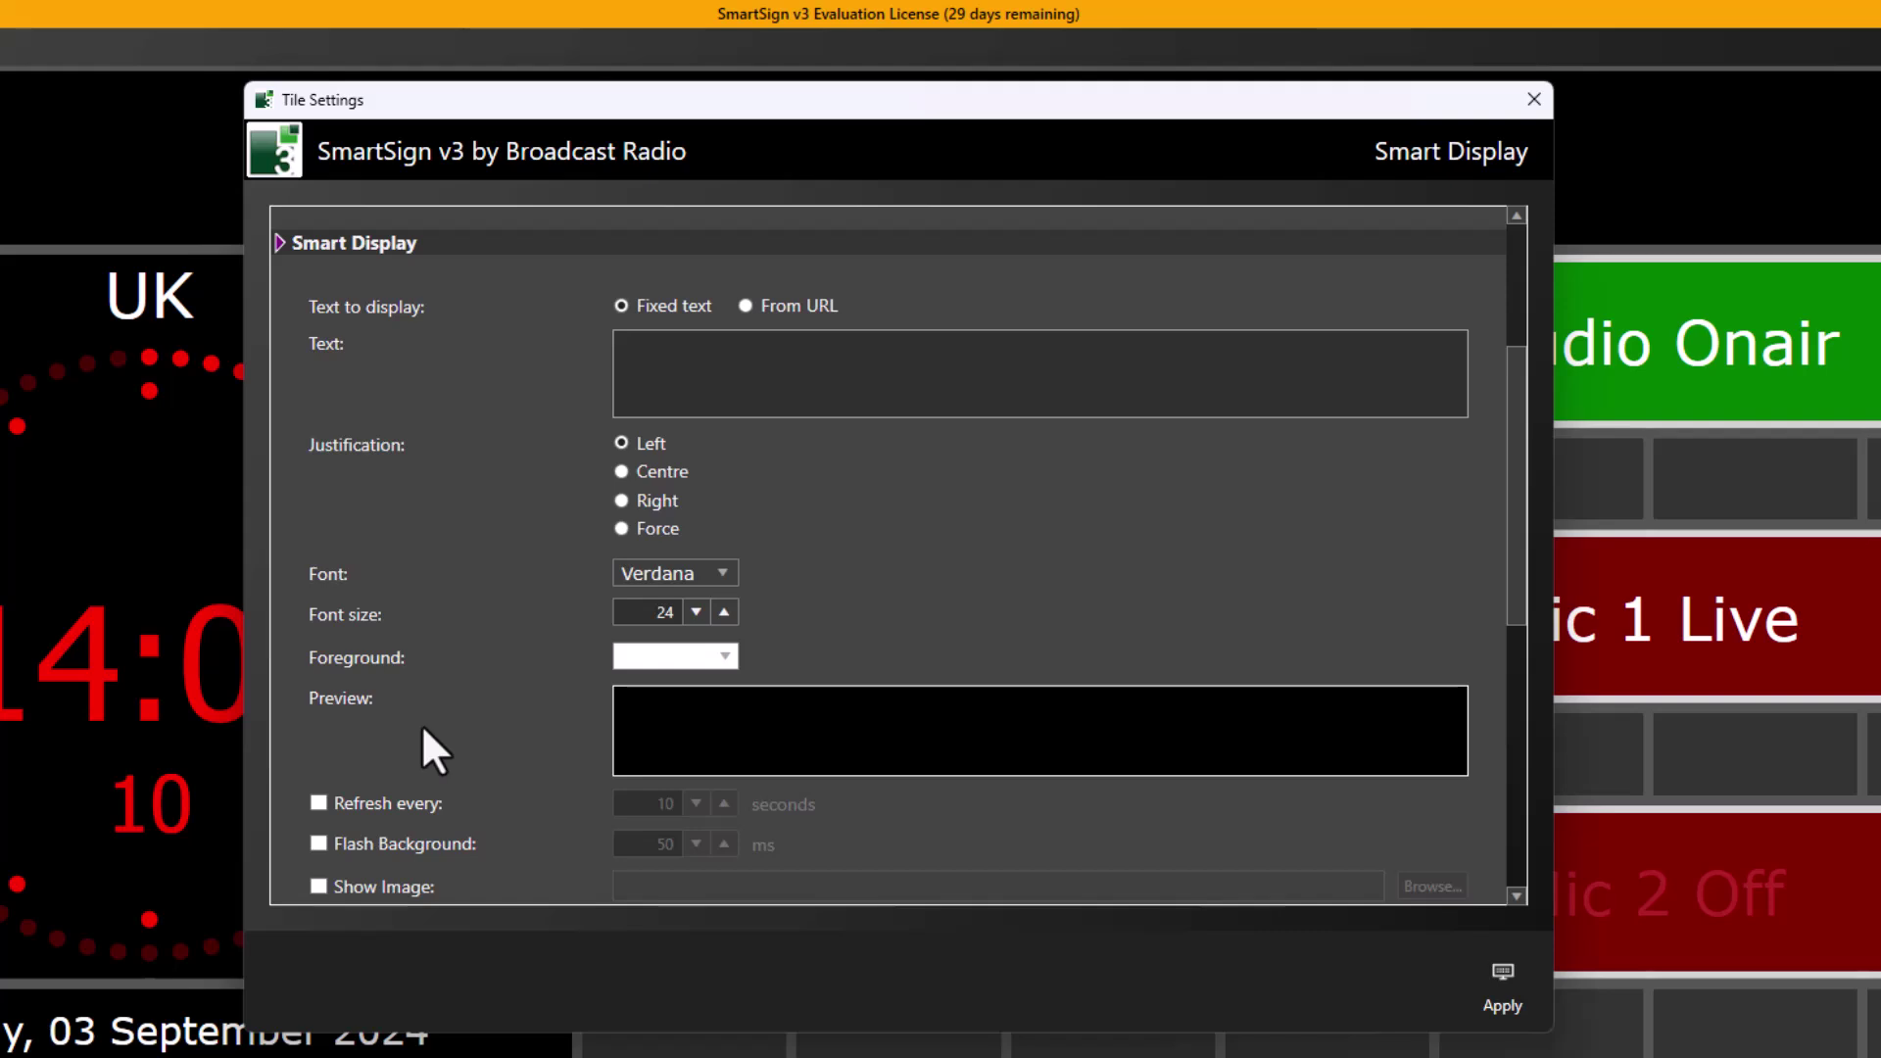
left_click(911, 364)
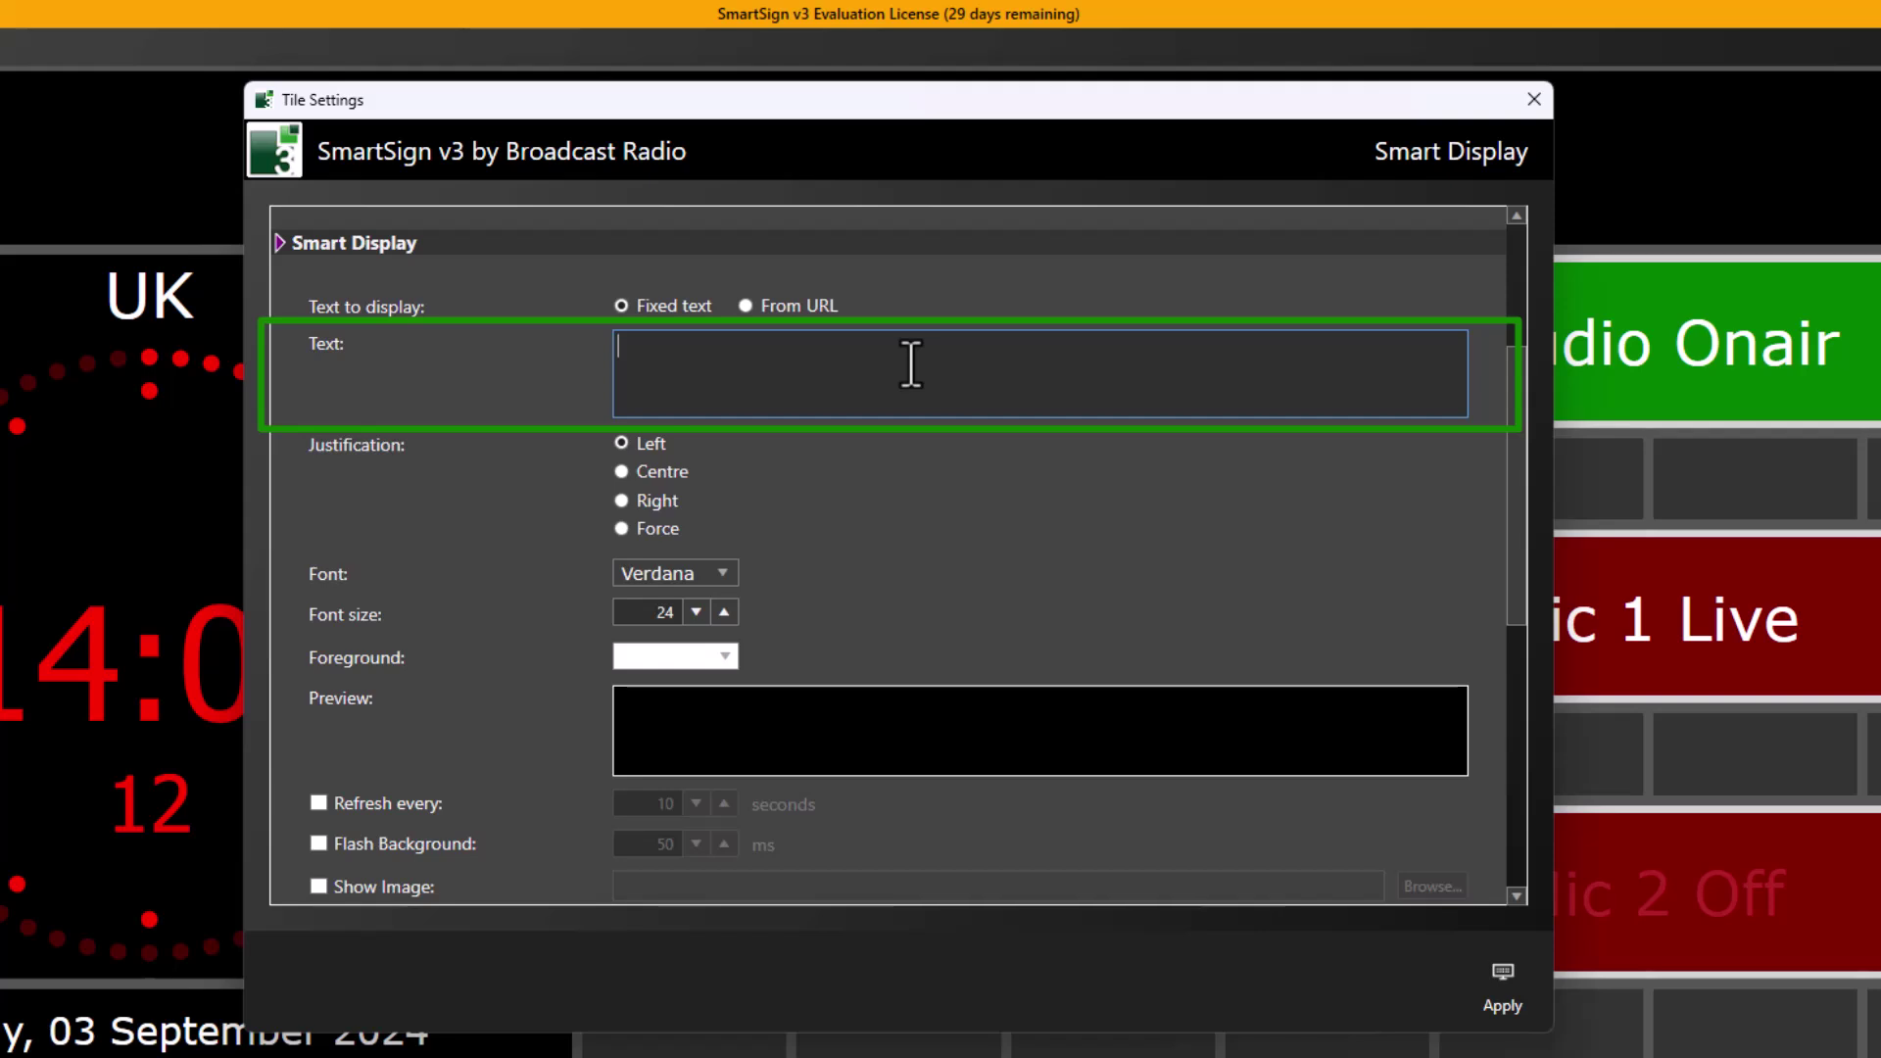
type("Microphone")
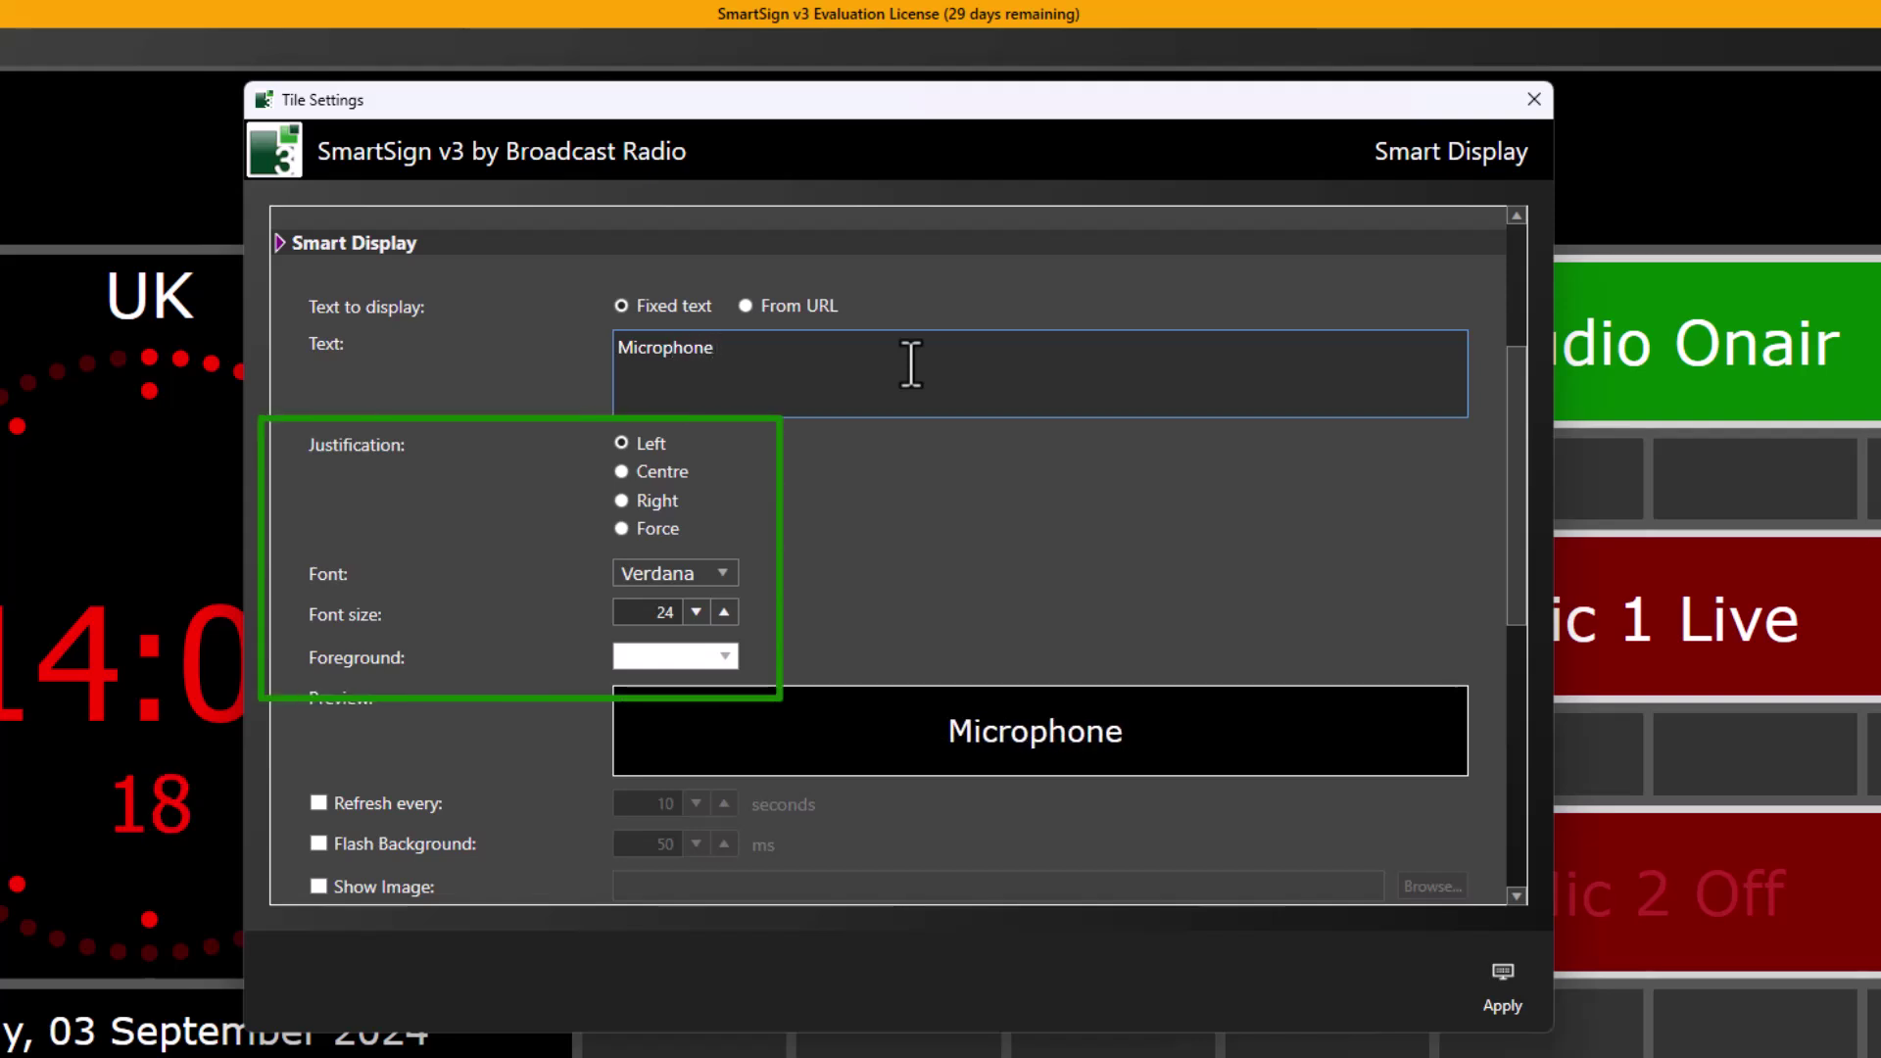
type(" 3")
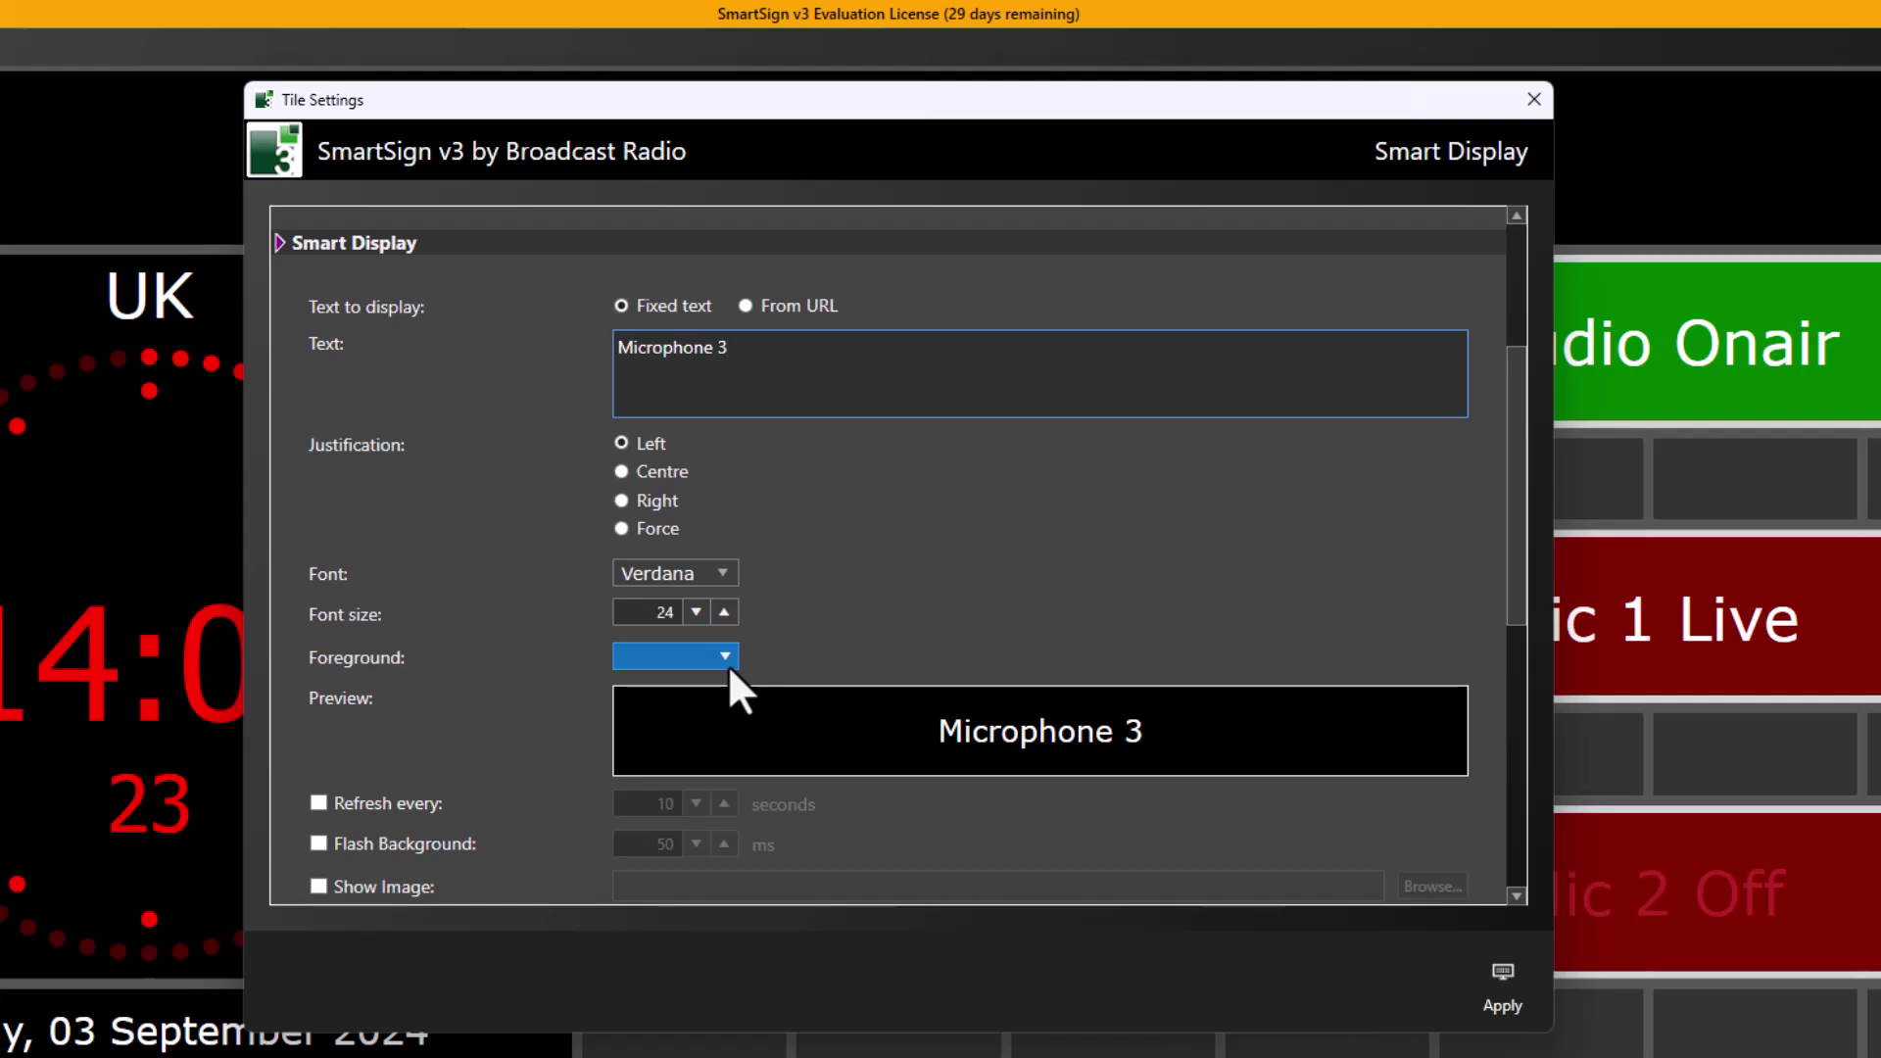
Set the Smart Display tile's background colour to a muted dark red.
scroll(763, 650, "down", 3)
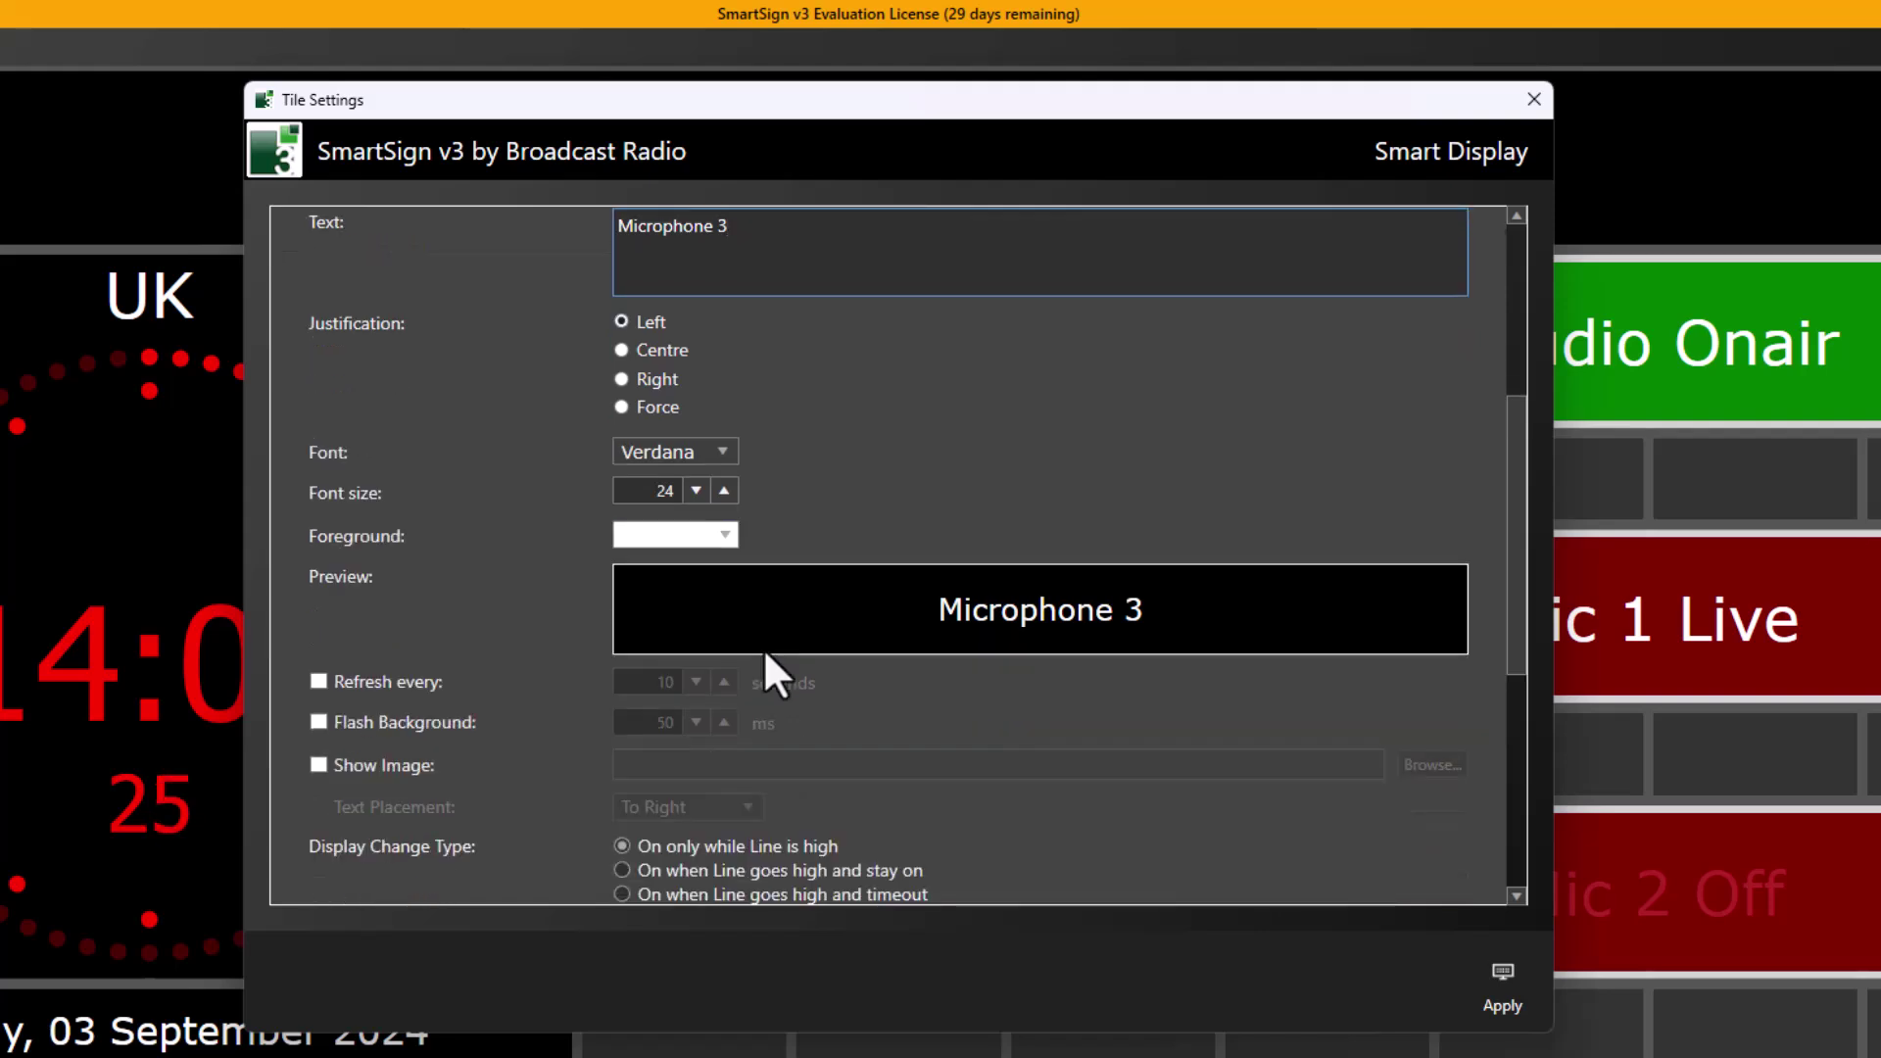
scroll(763, 649, "up", 5)
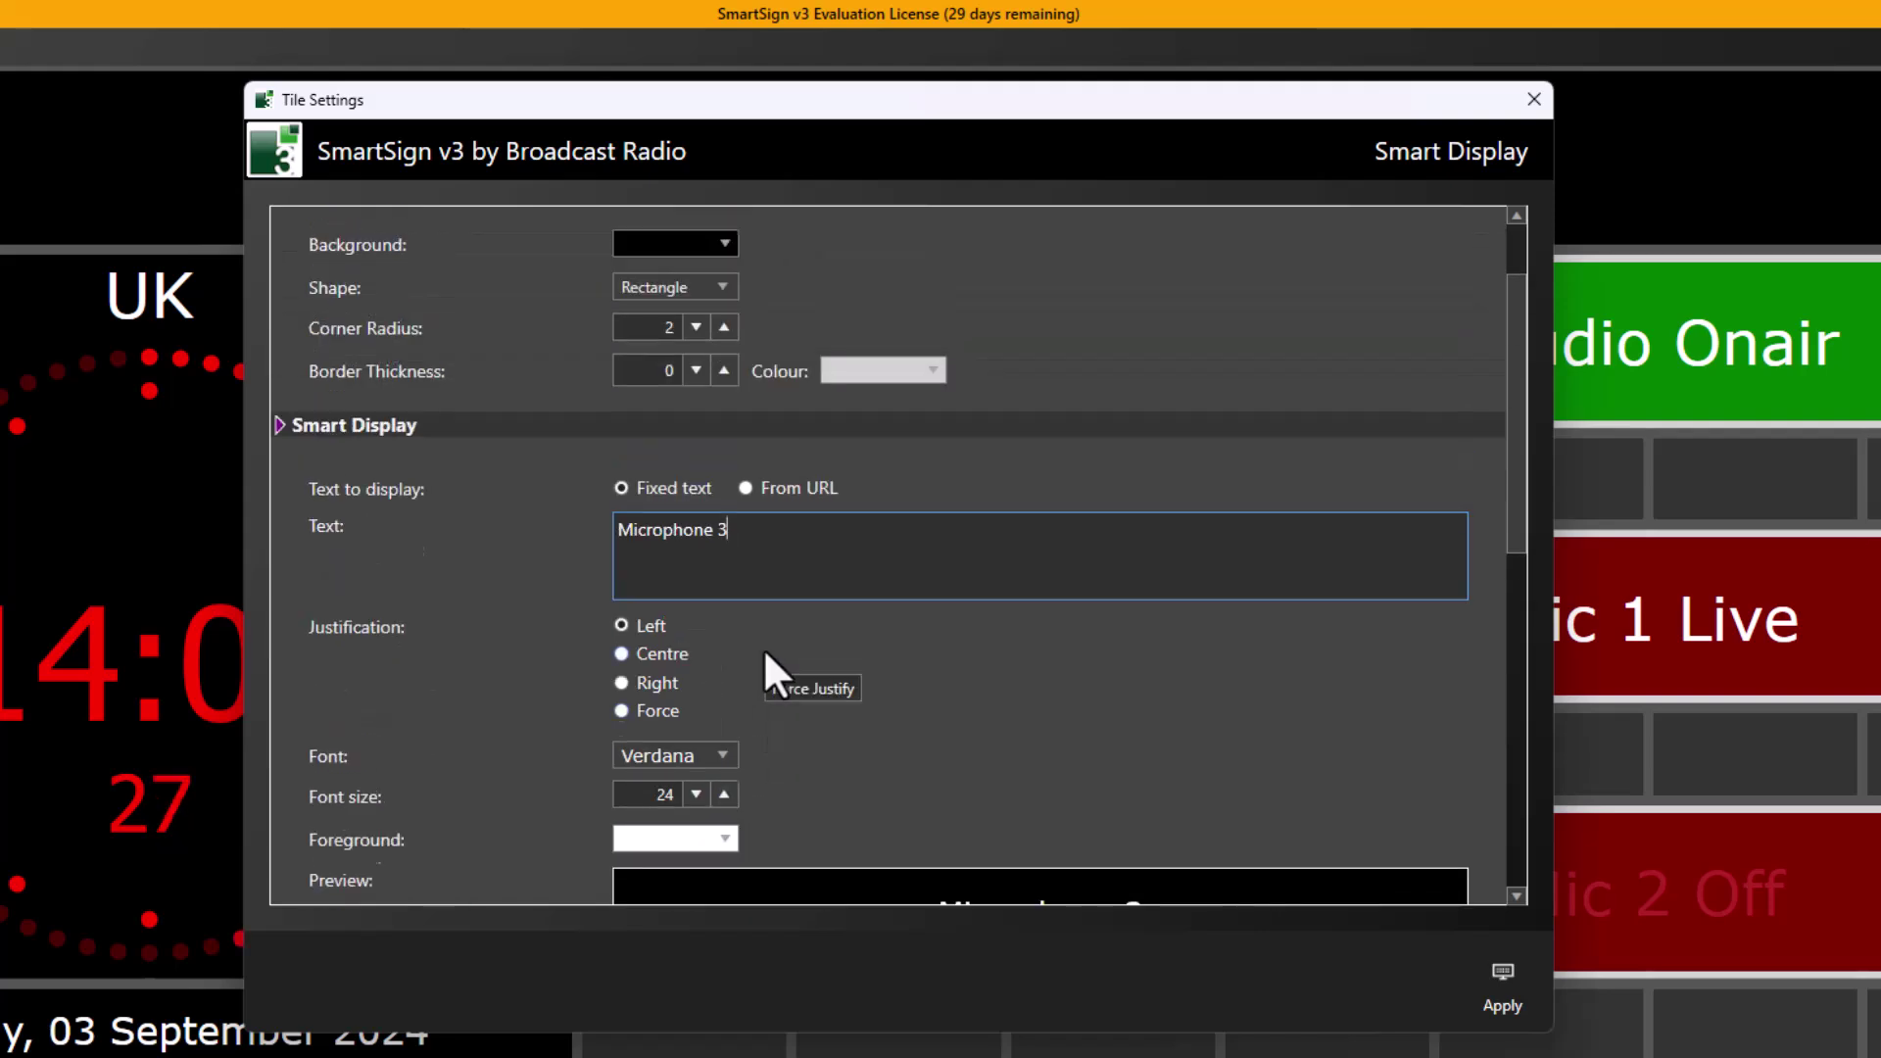
scroll(763, 648, "up", 1)
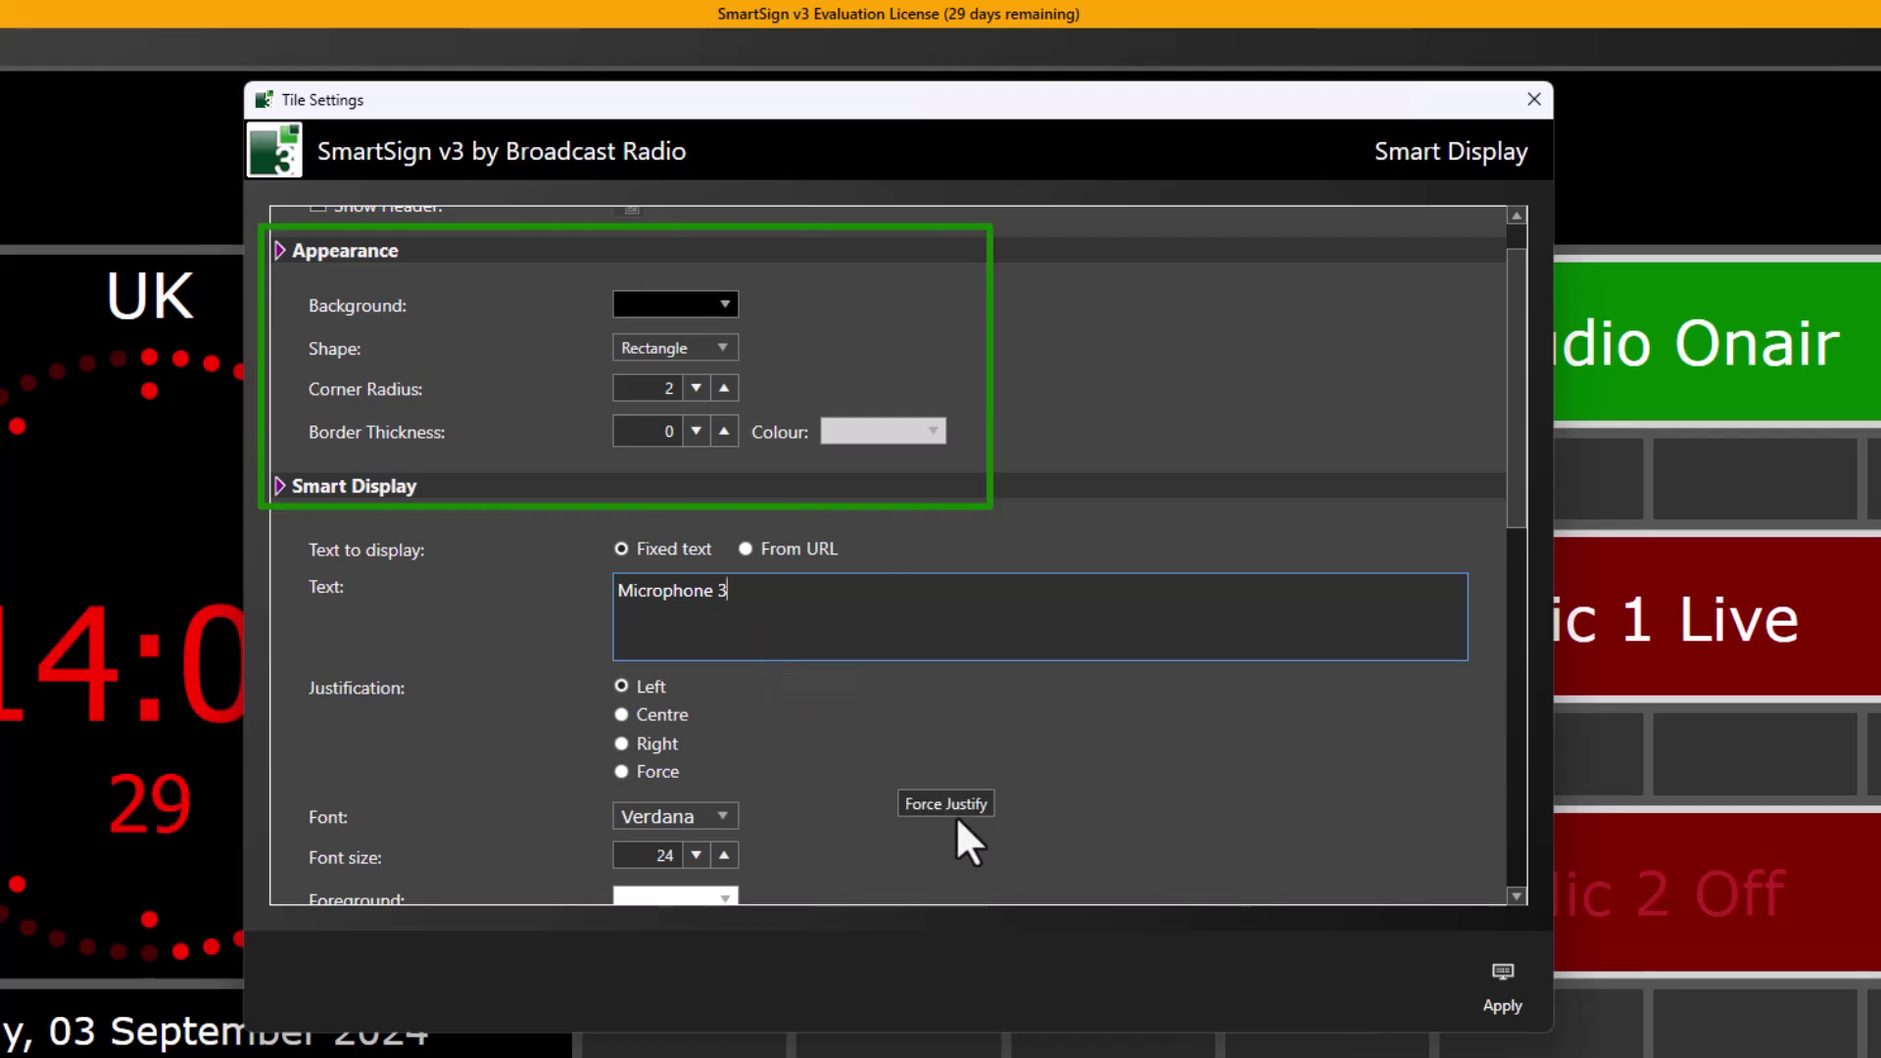
left_click(720, 304)
left_click(756, 480)
left_click(866, 789)
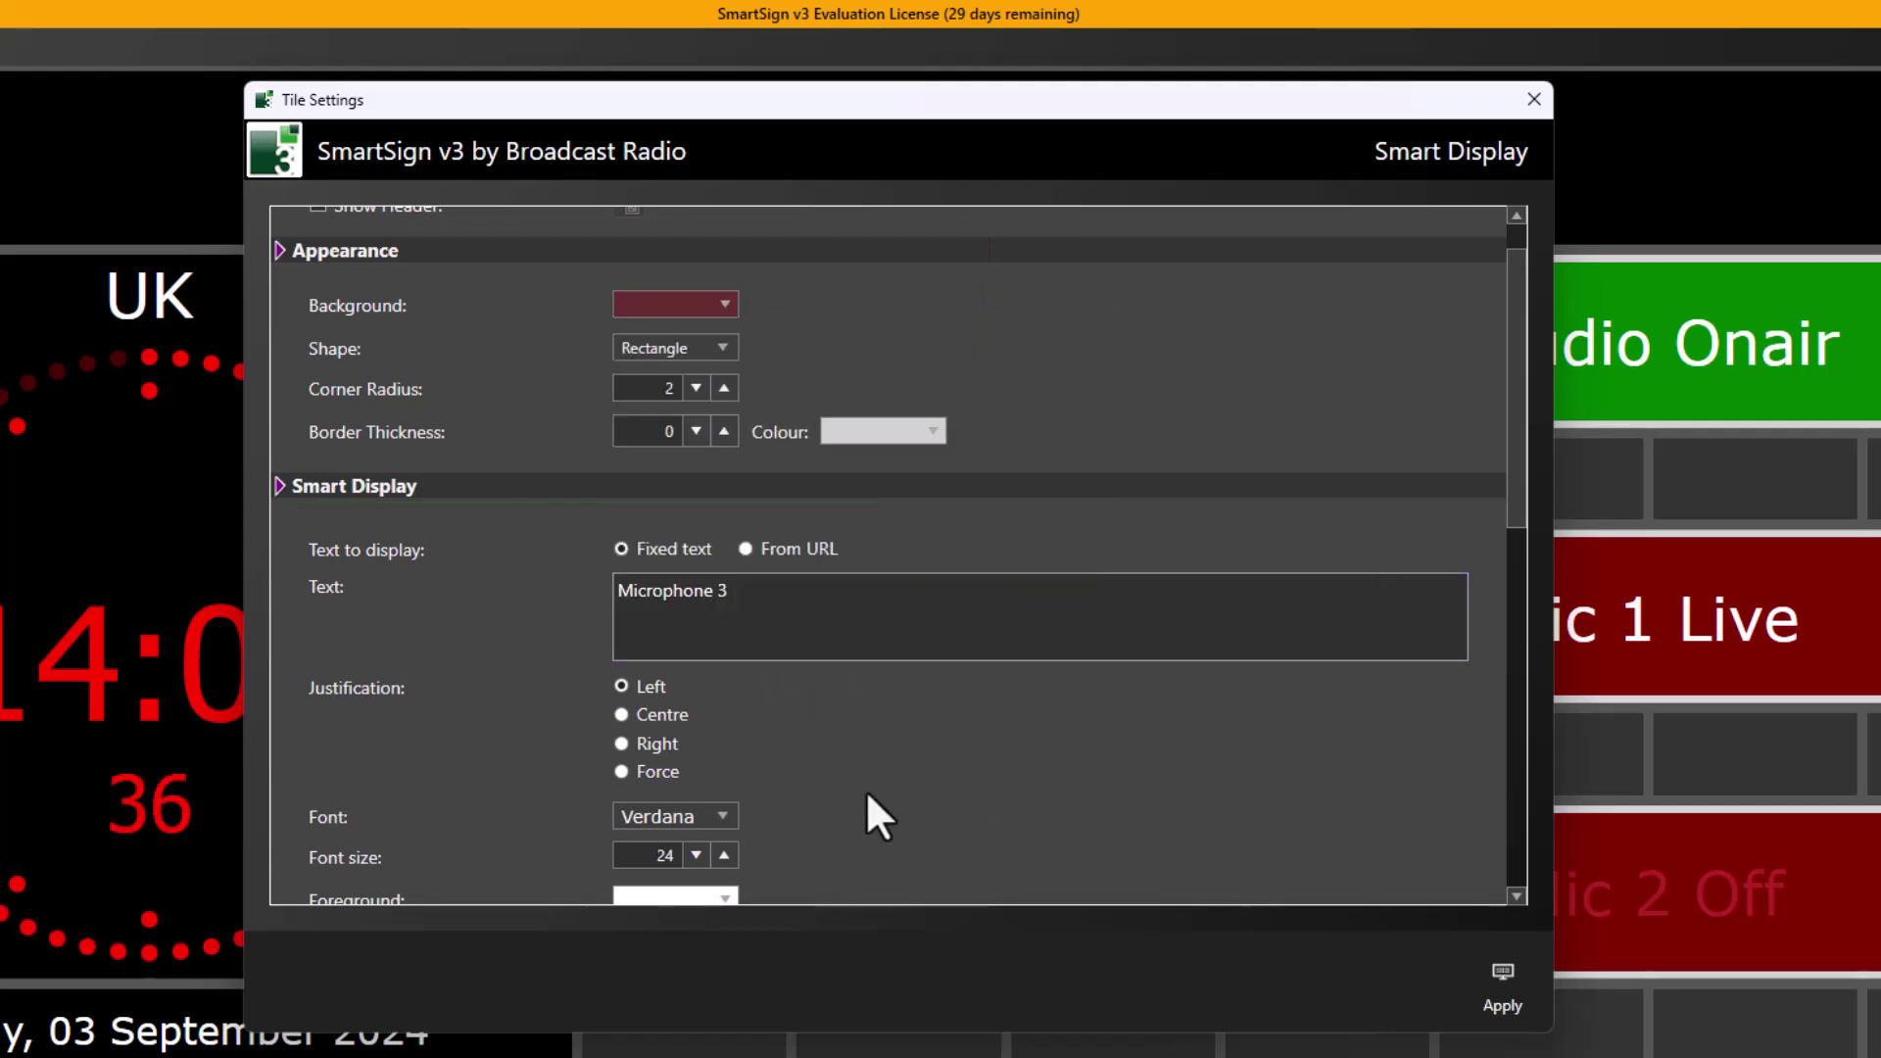
Set the foreground colour of the "Microphone 3" text to black.
scroll(814, 584, "down", 2)
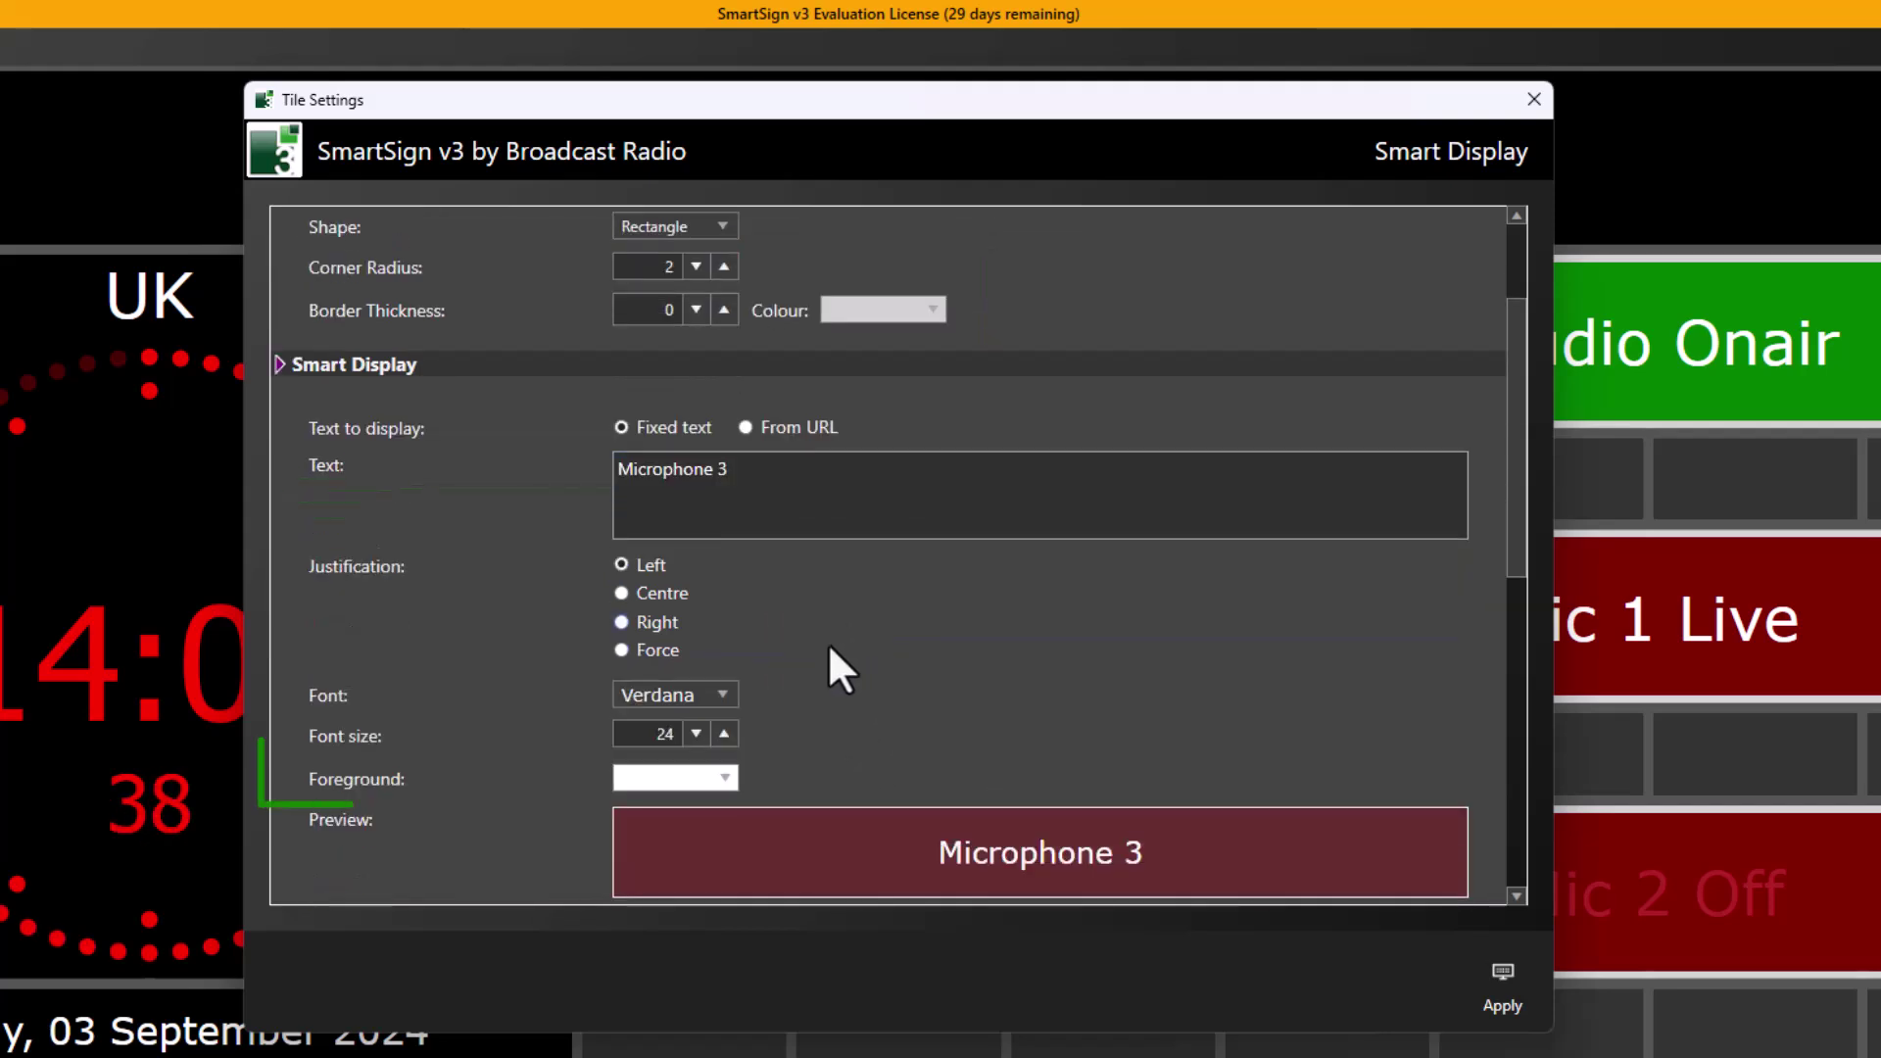
left_click(729, 784)
left_click(635, 1052)
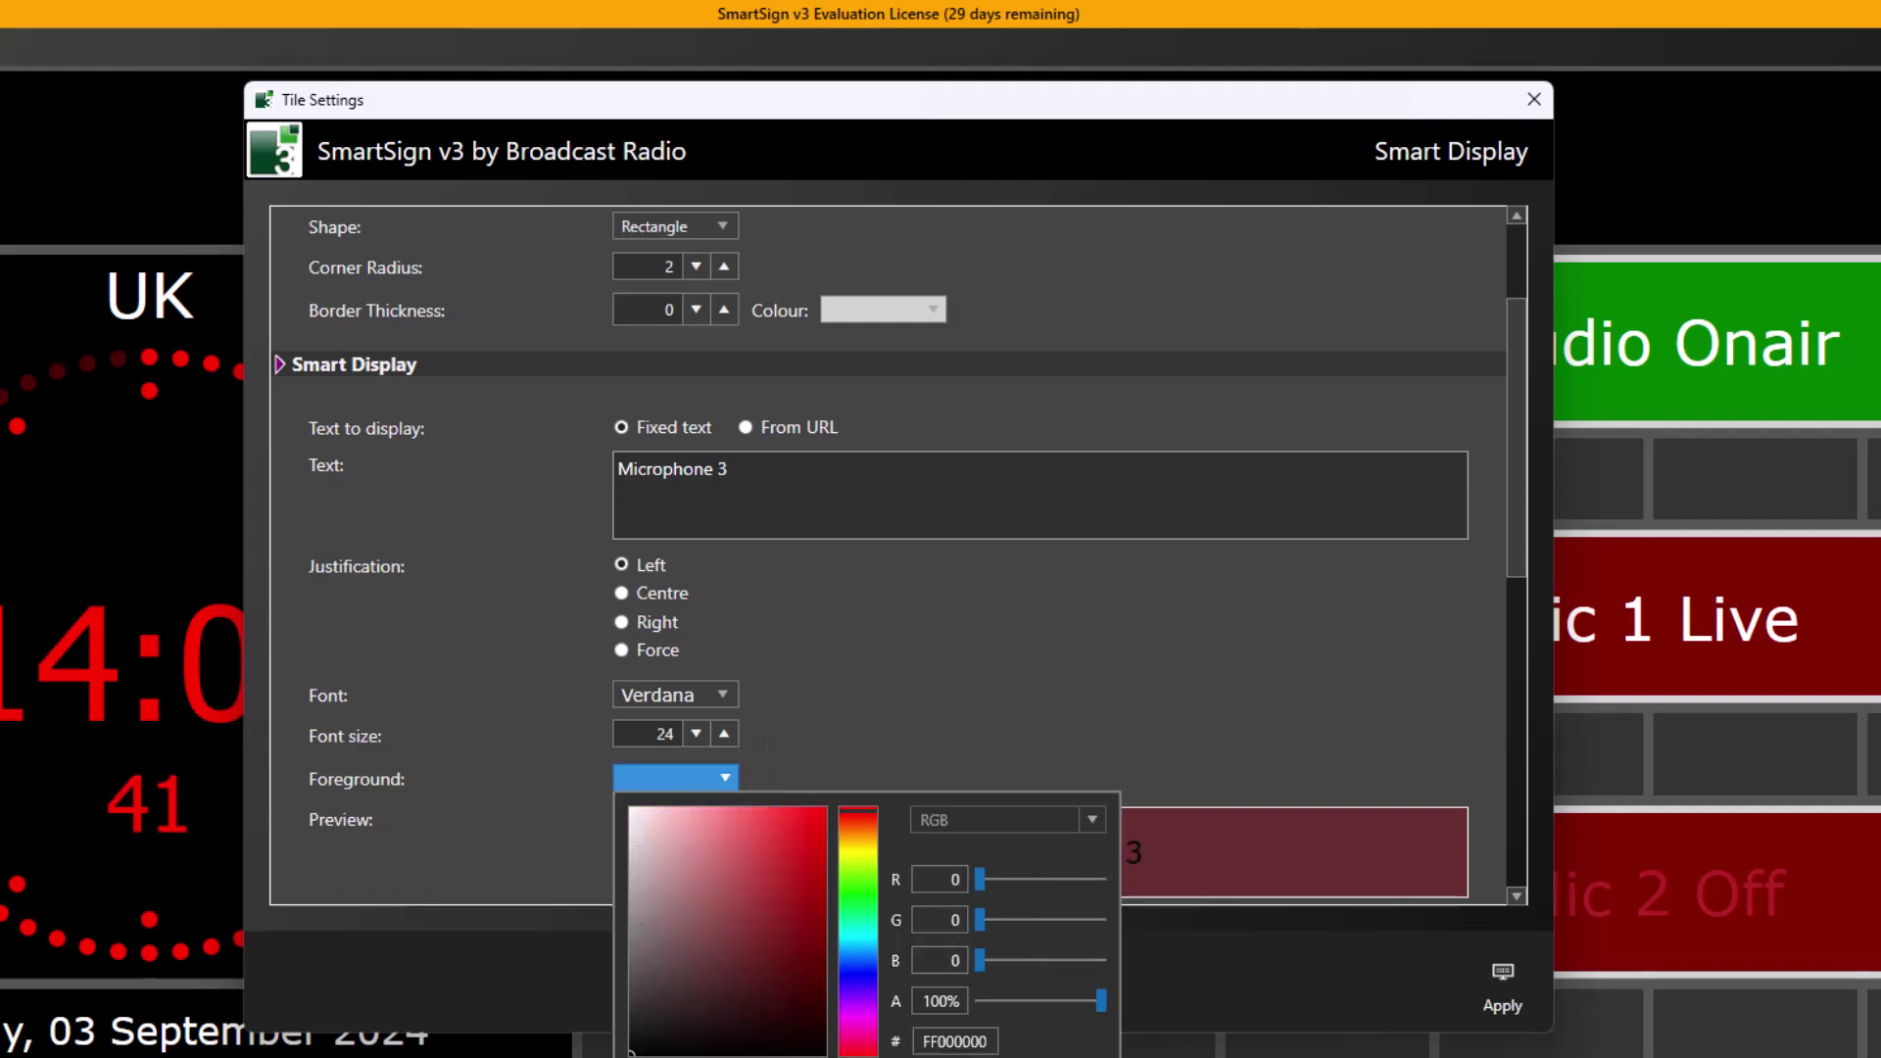
left_click(1140, 661)
Set the tile text's font size to 48 and its justification to Force.
scroll(1025, 619, "down", 1)
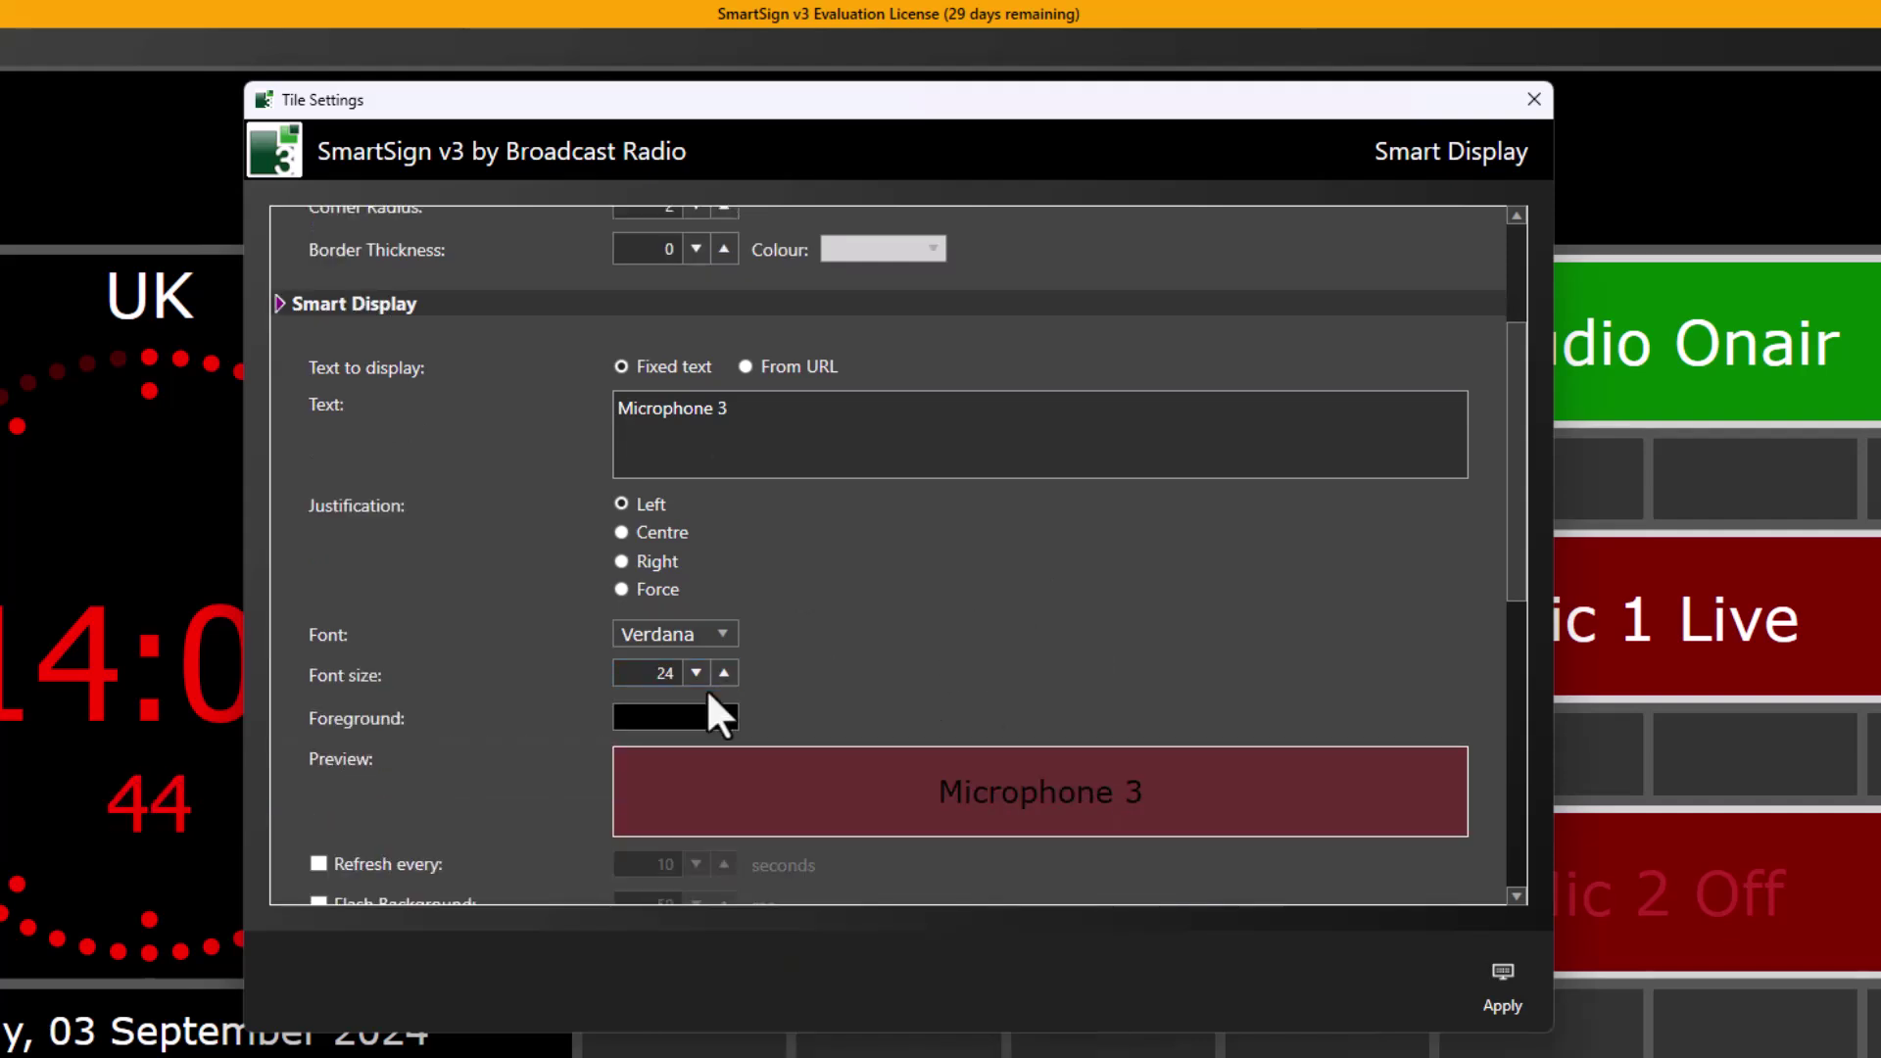
type("48")
left_click(621, 589)
Add a GPIO line to the tile using 3: Line 3 with the fixed text "Microphone Live".
scroll(1009, 837, "down", 1)
scroll(936, 649, "down", 8)
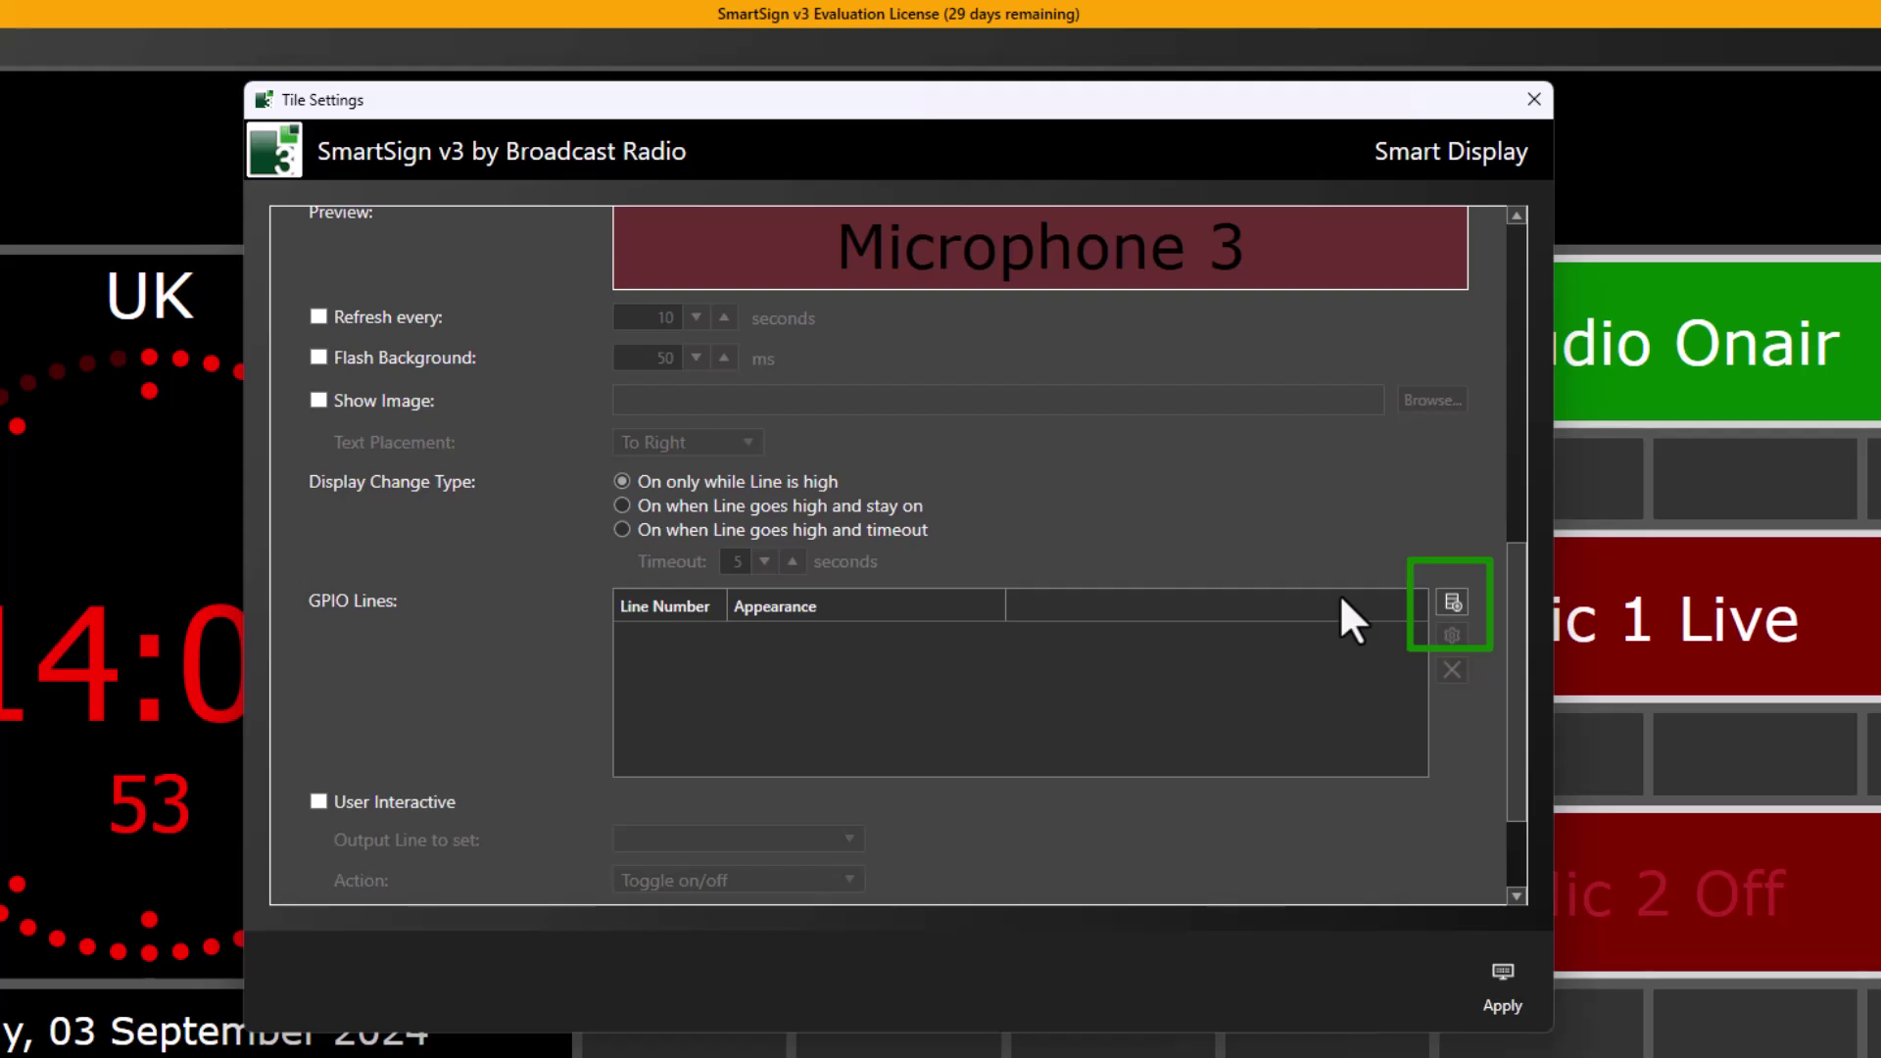
left_click(1451, 601)
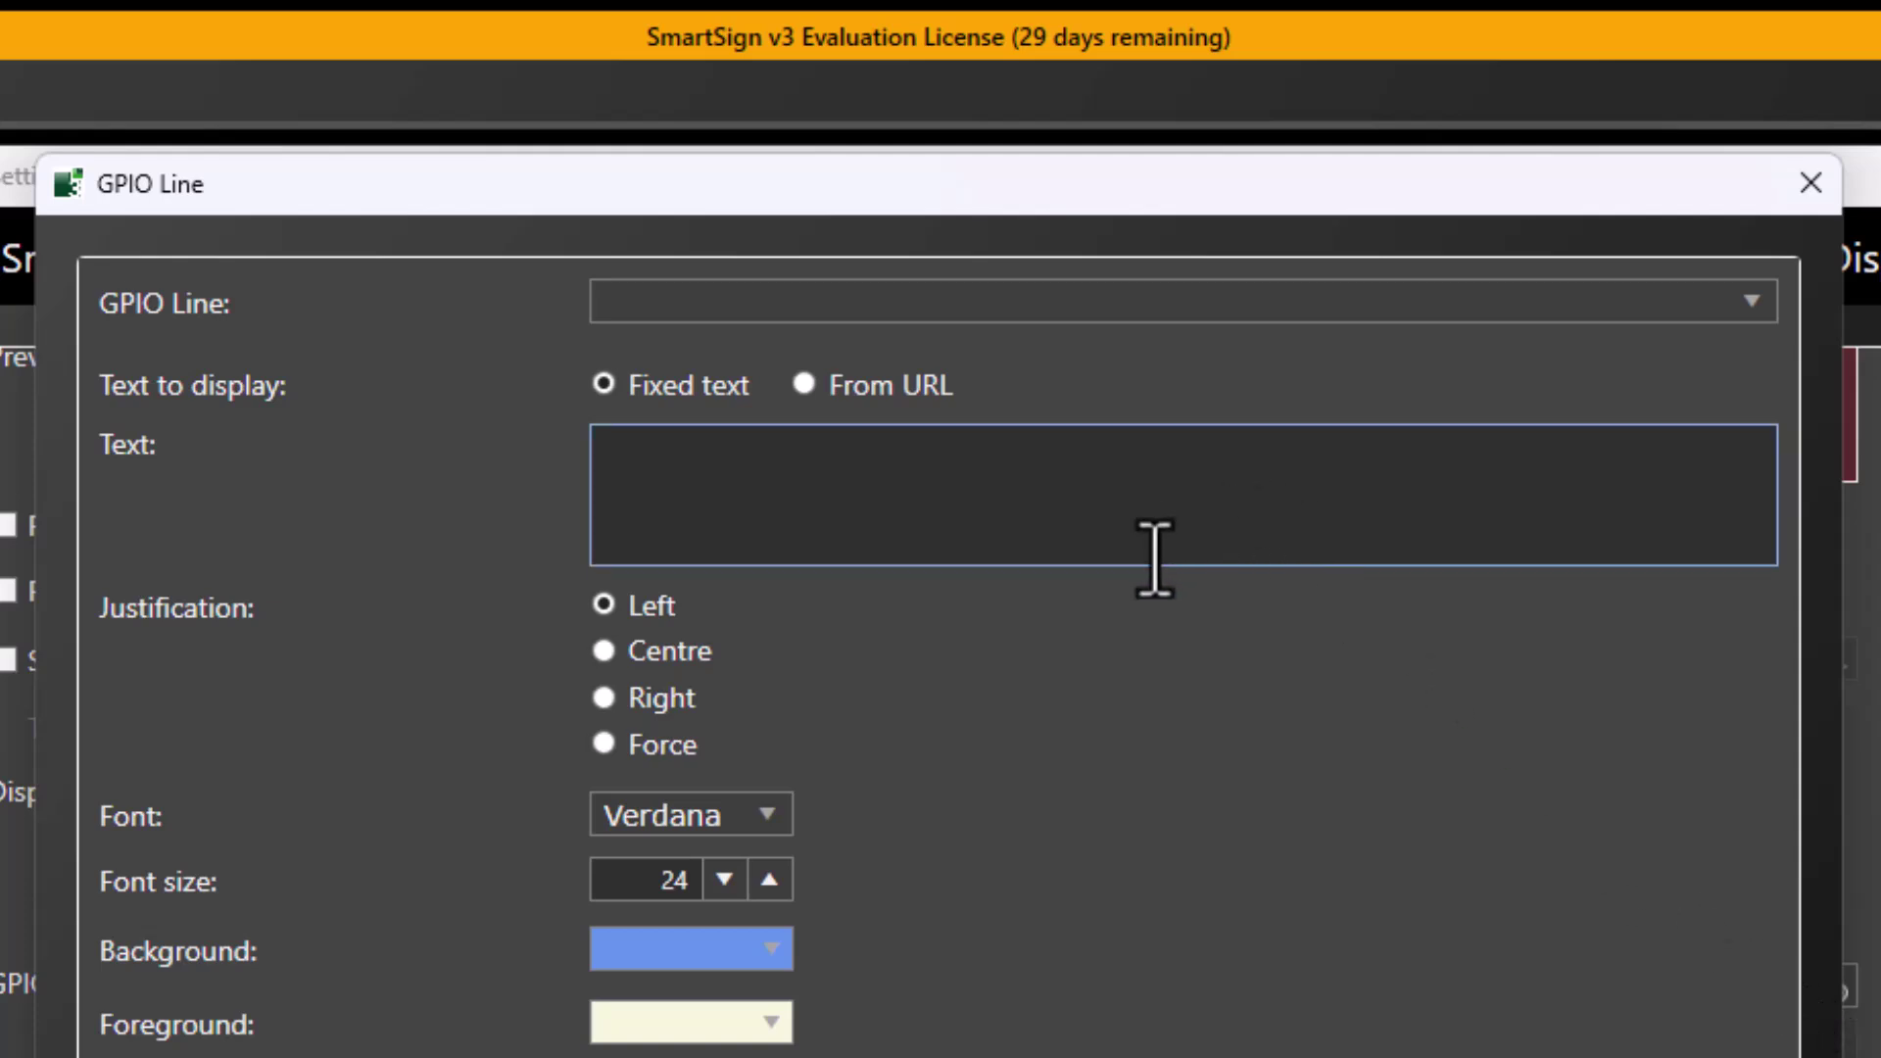
left_click(1039, 311)
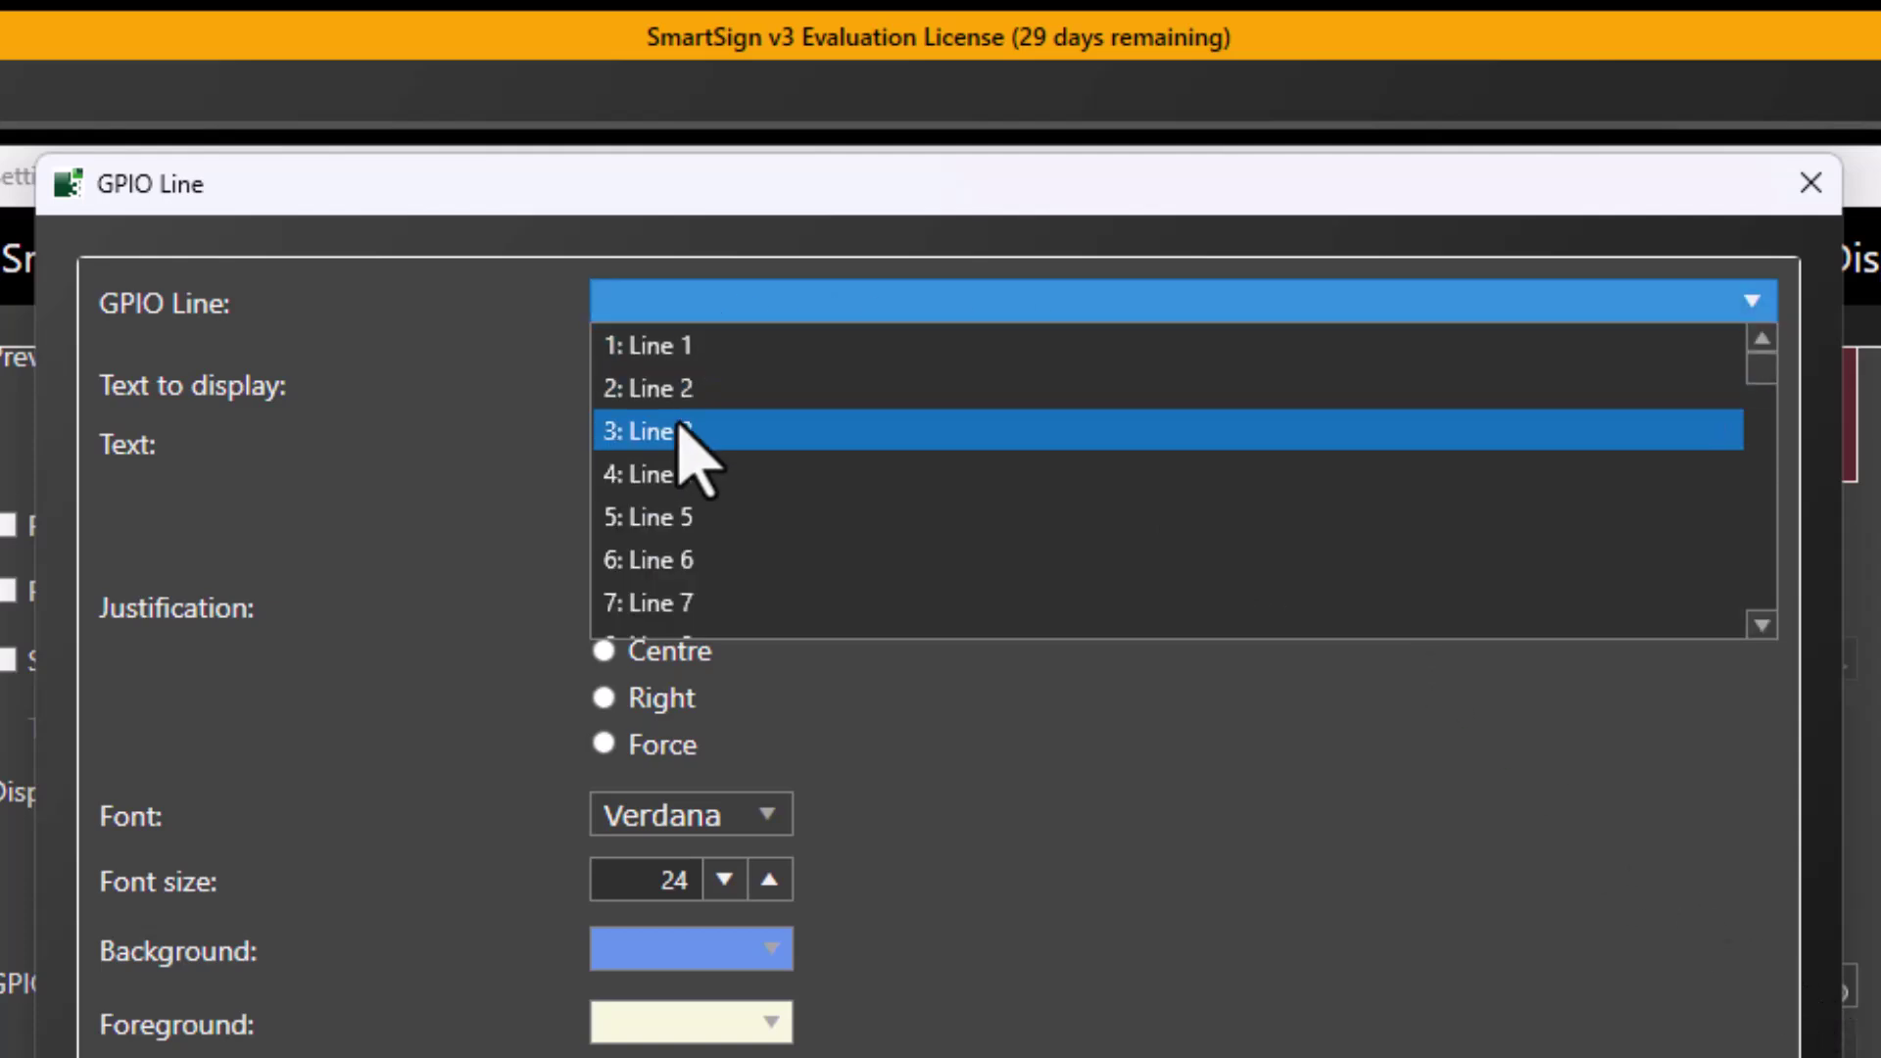
left_click(676, 436)
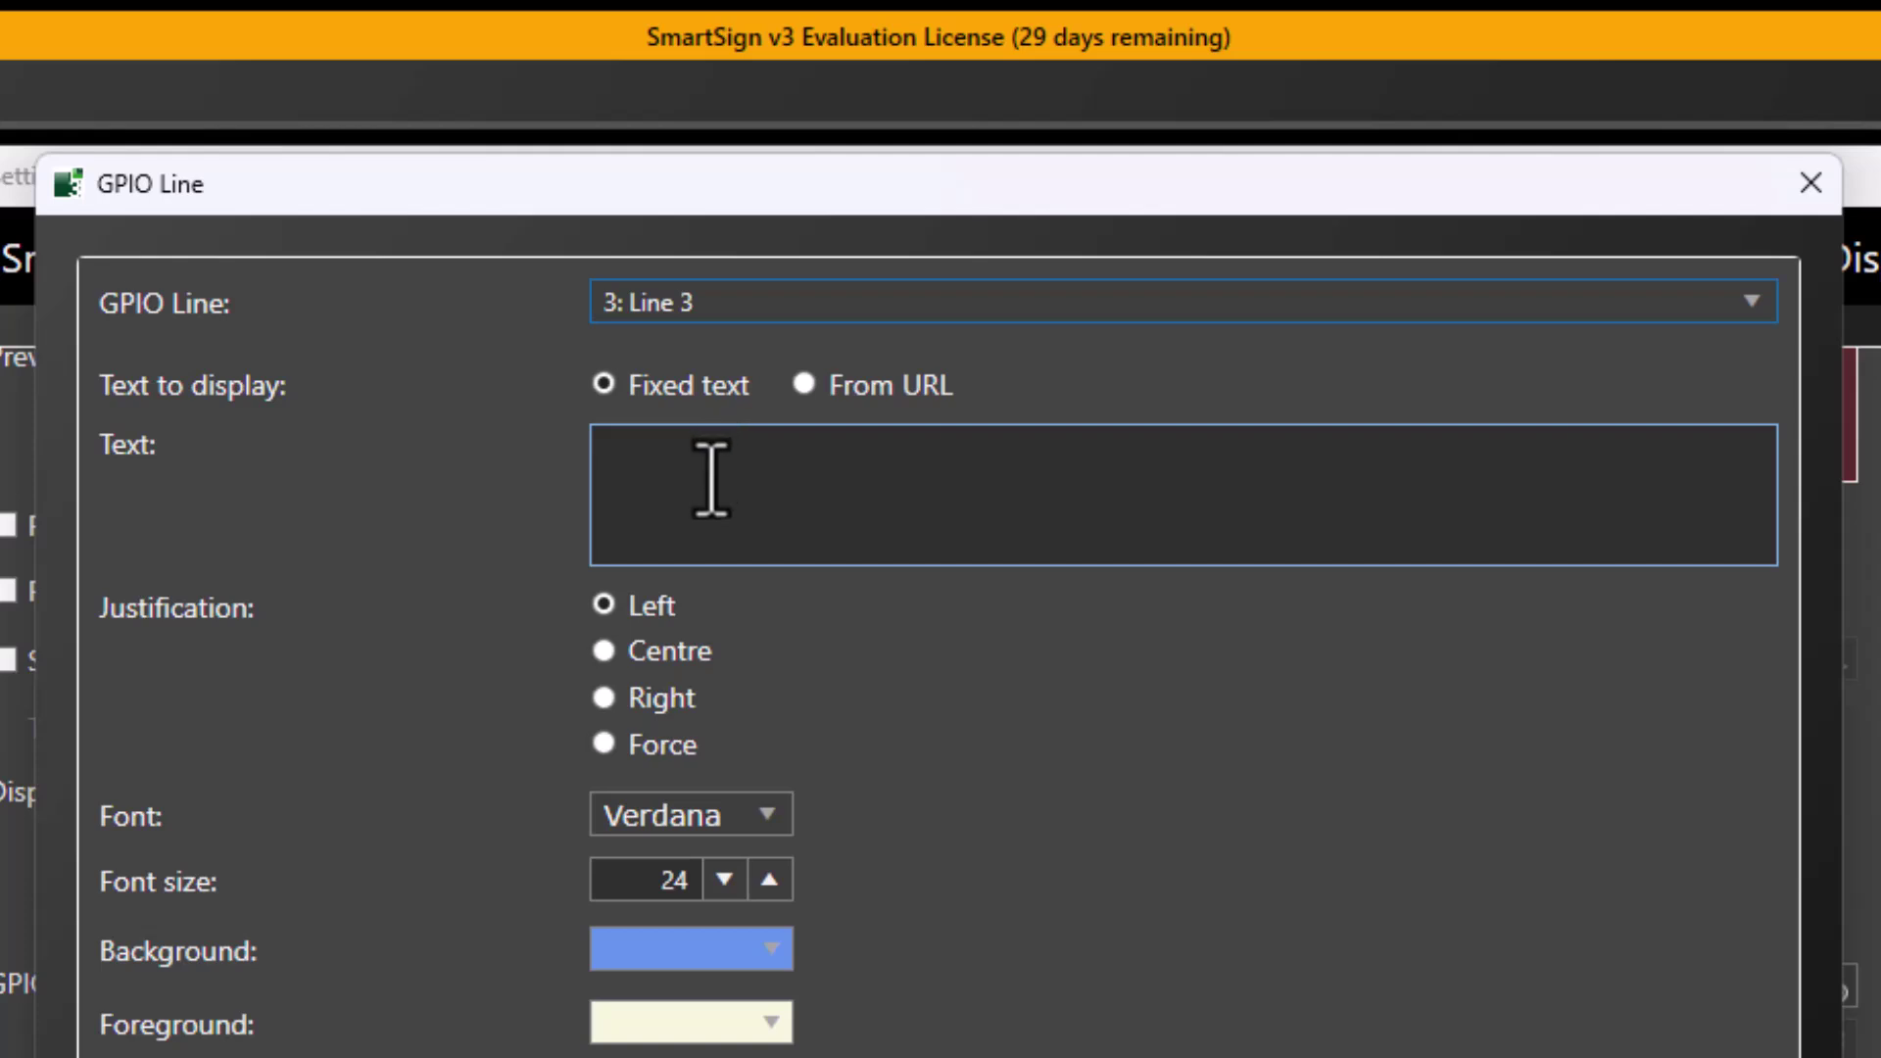
left_click(709, 480)
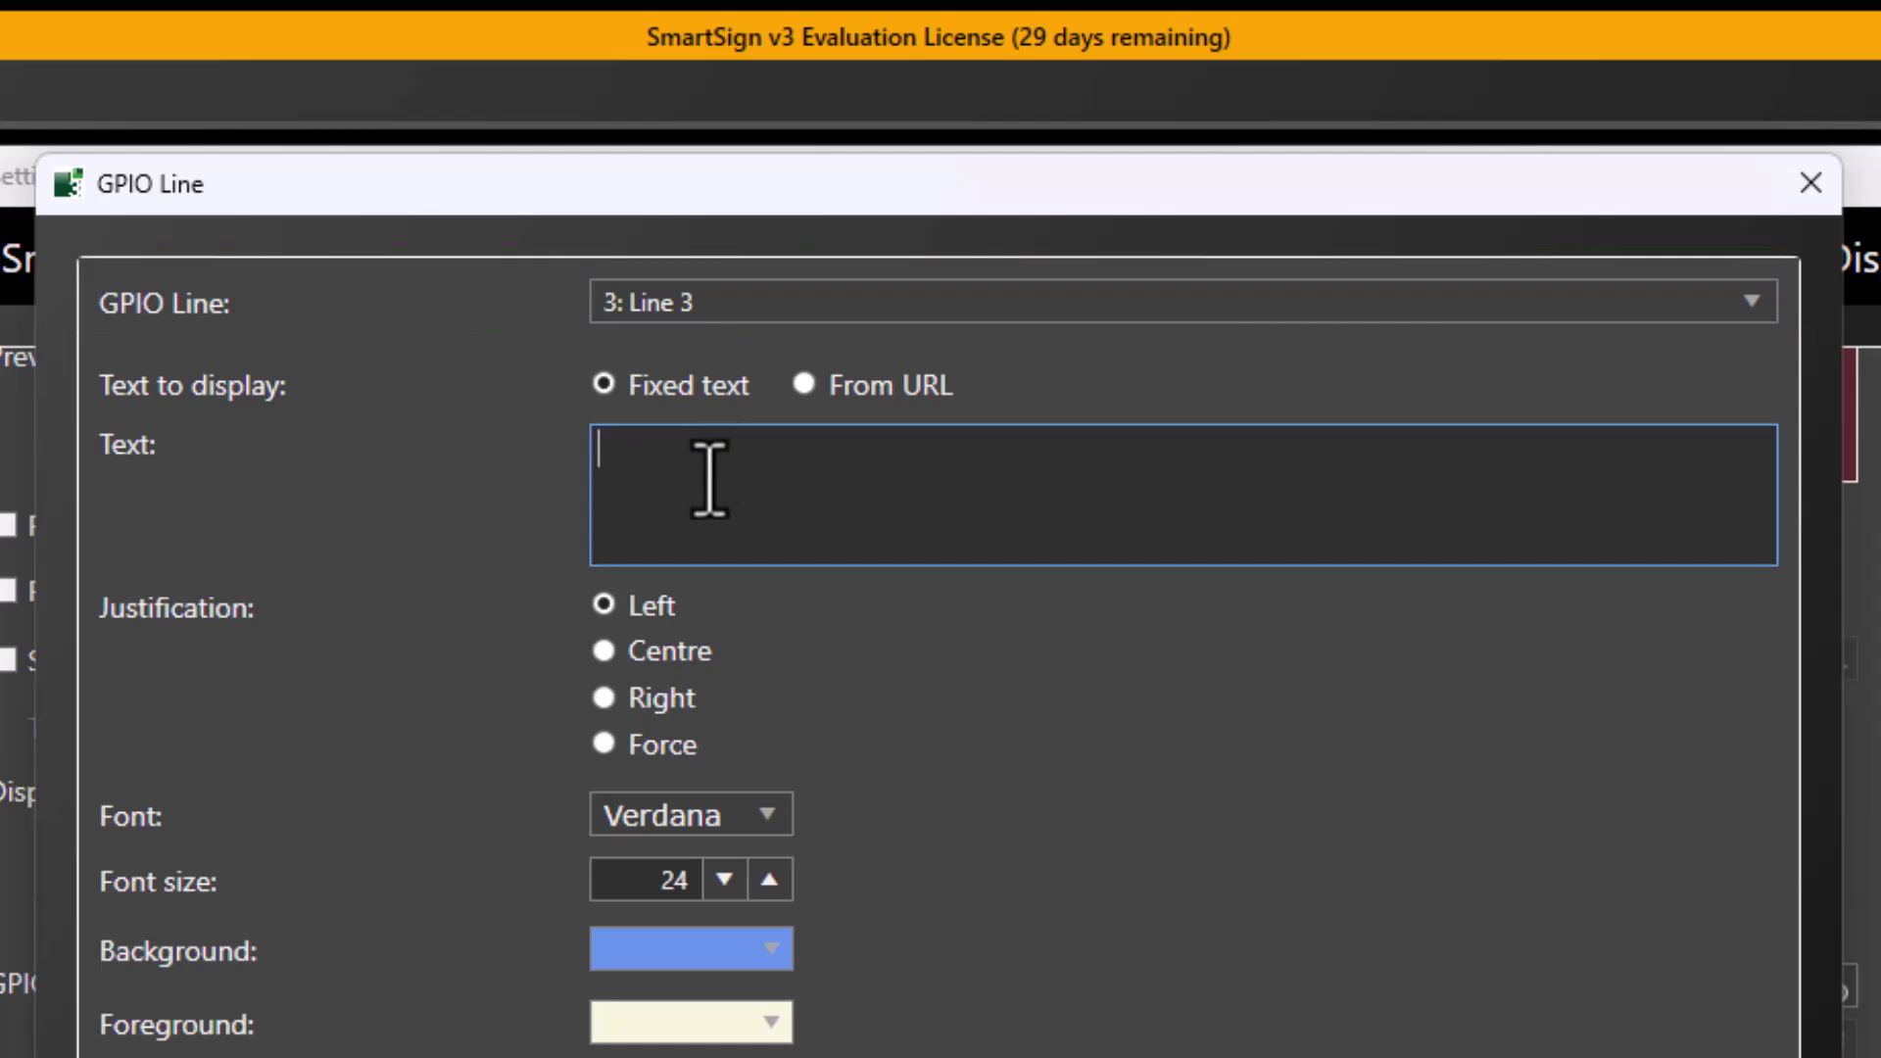
type("Microphone Live")
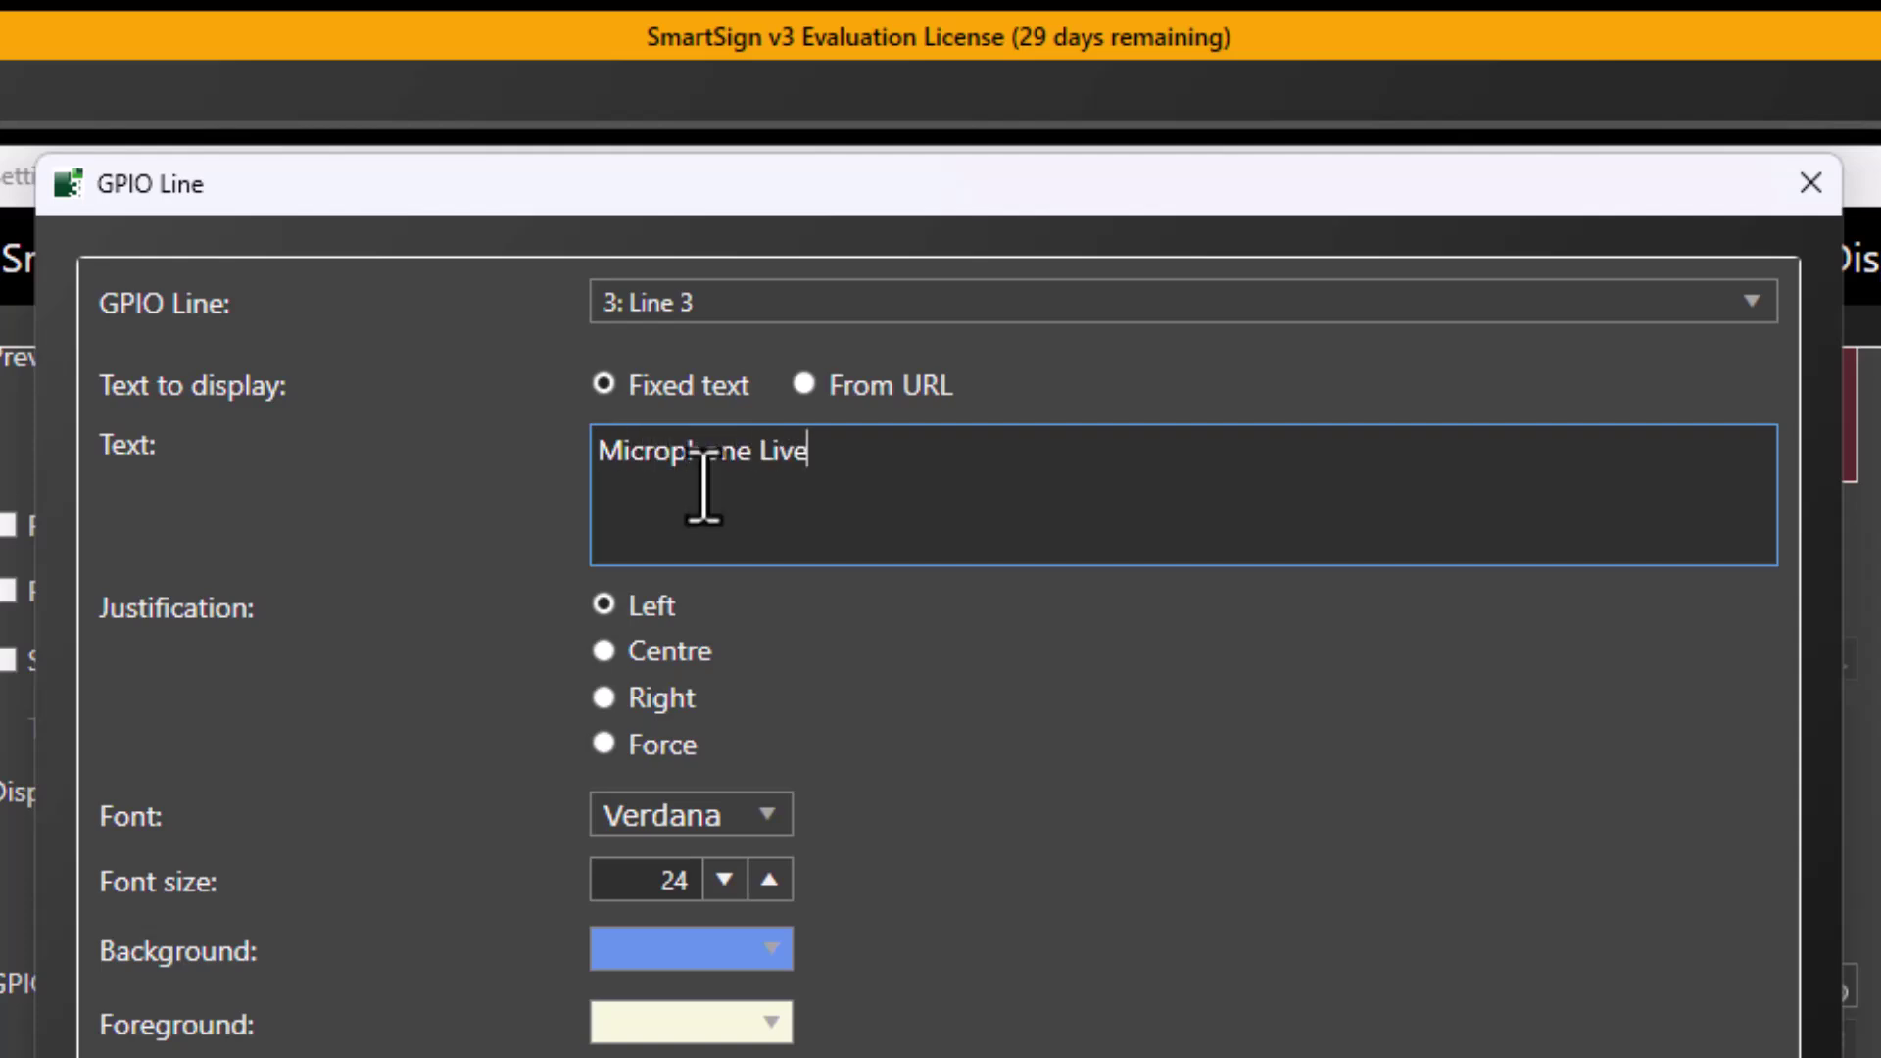
Centre the GPIO line's "Microphone Live" text and set its font size to 48.
left_click(603, 648)
left_click(616, 866)
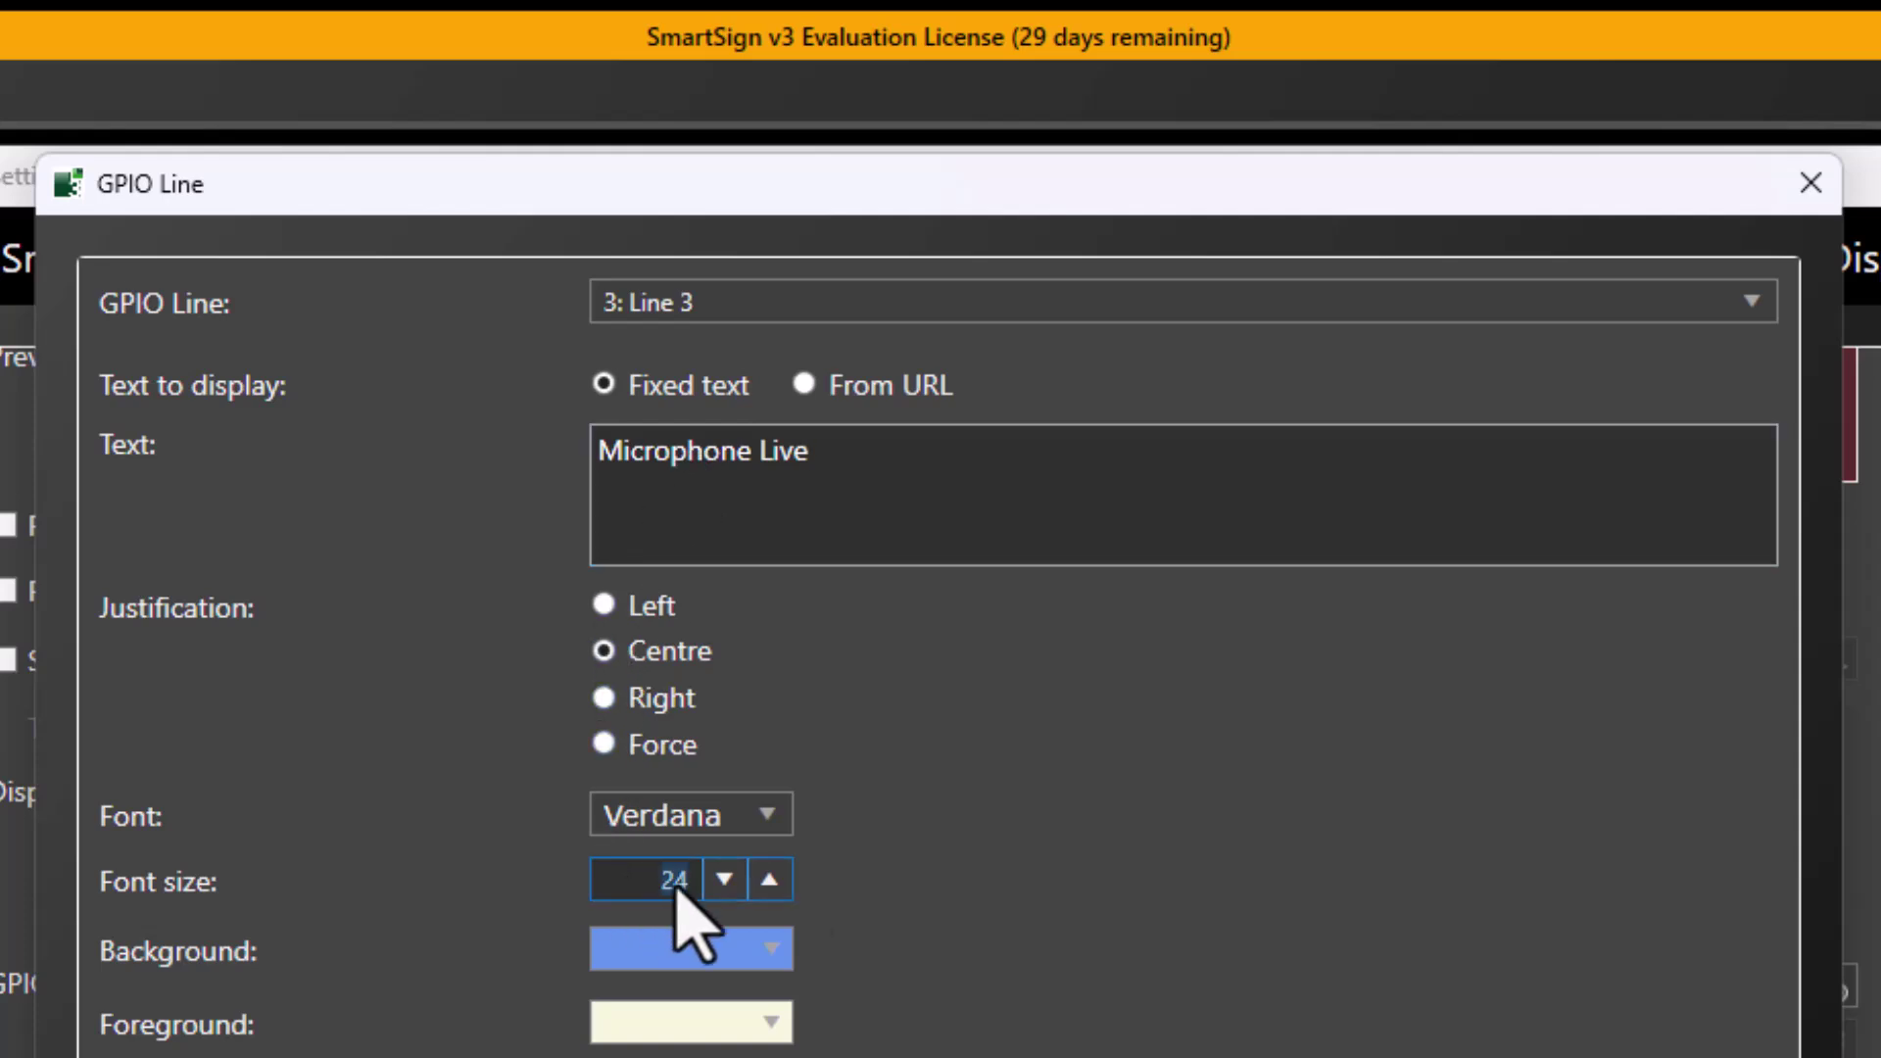
type("48")
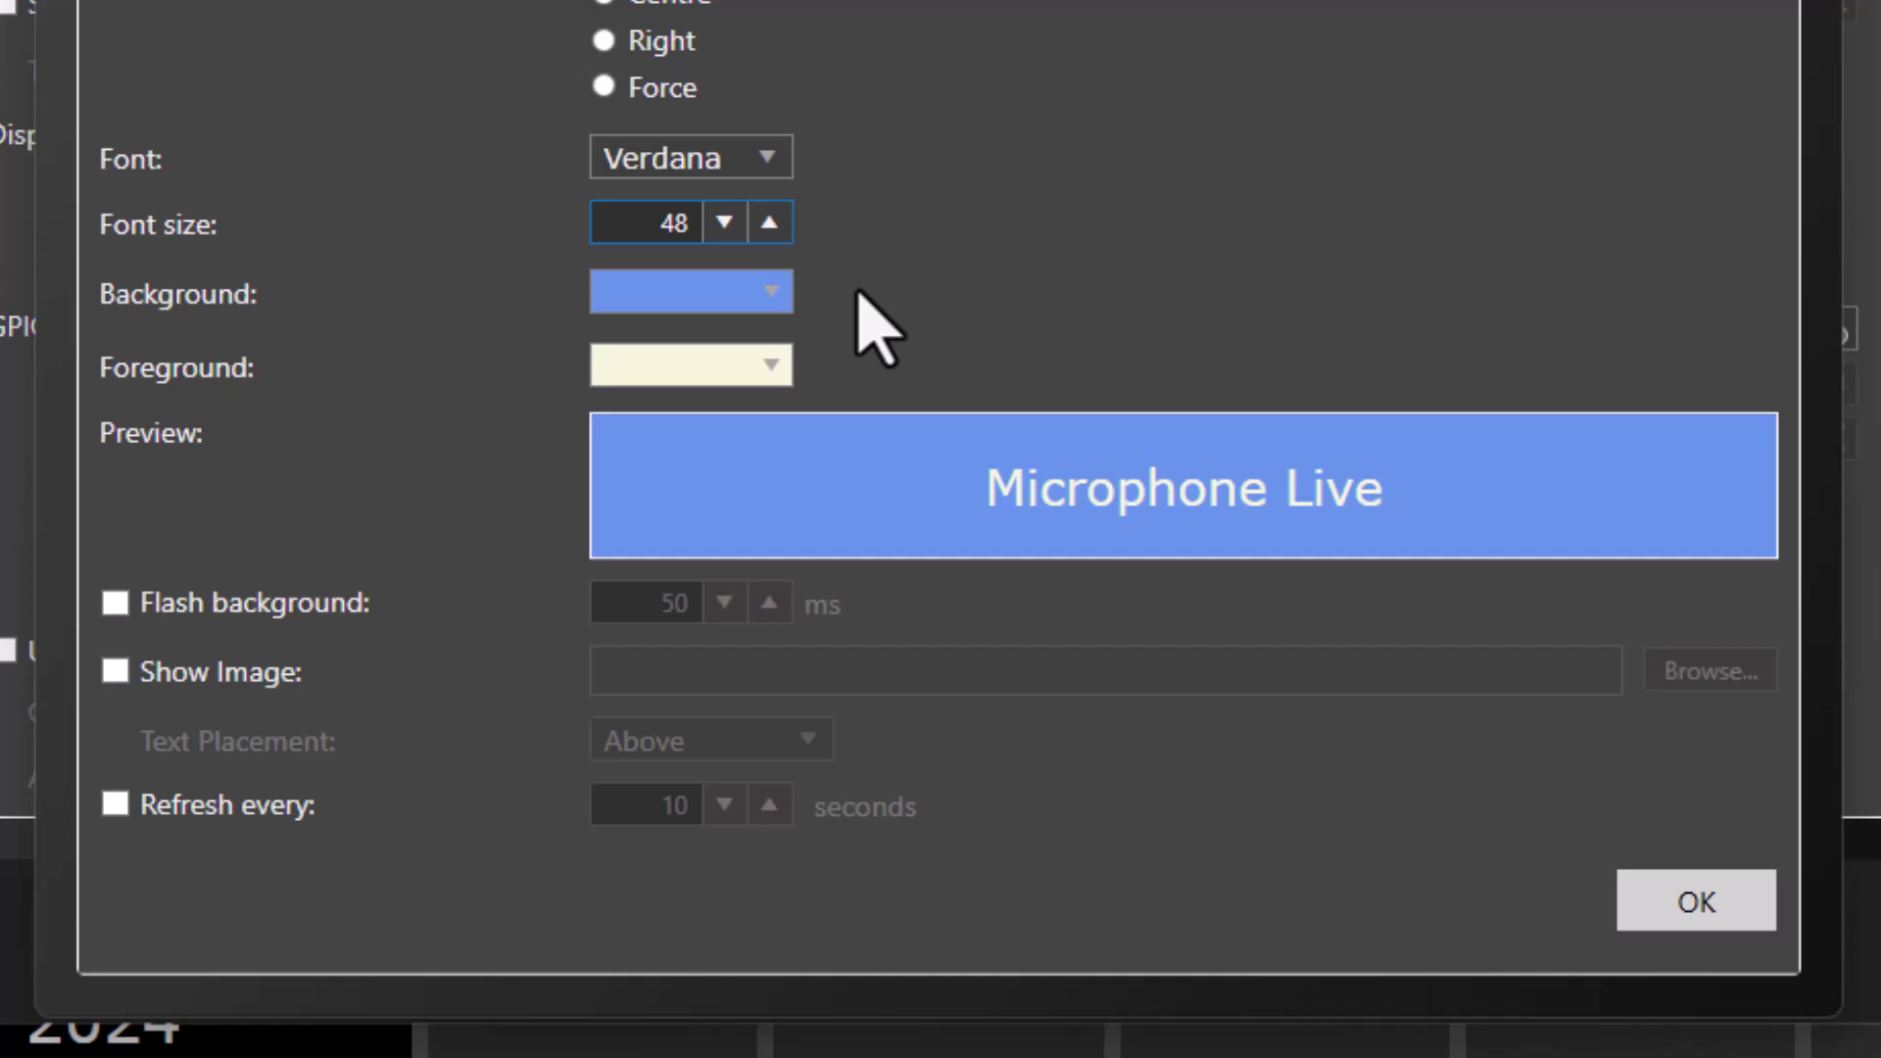
Change the GPIO line's background colour to bright red.
left_click(784, 299)
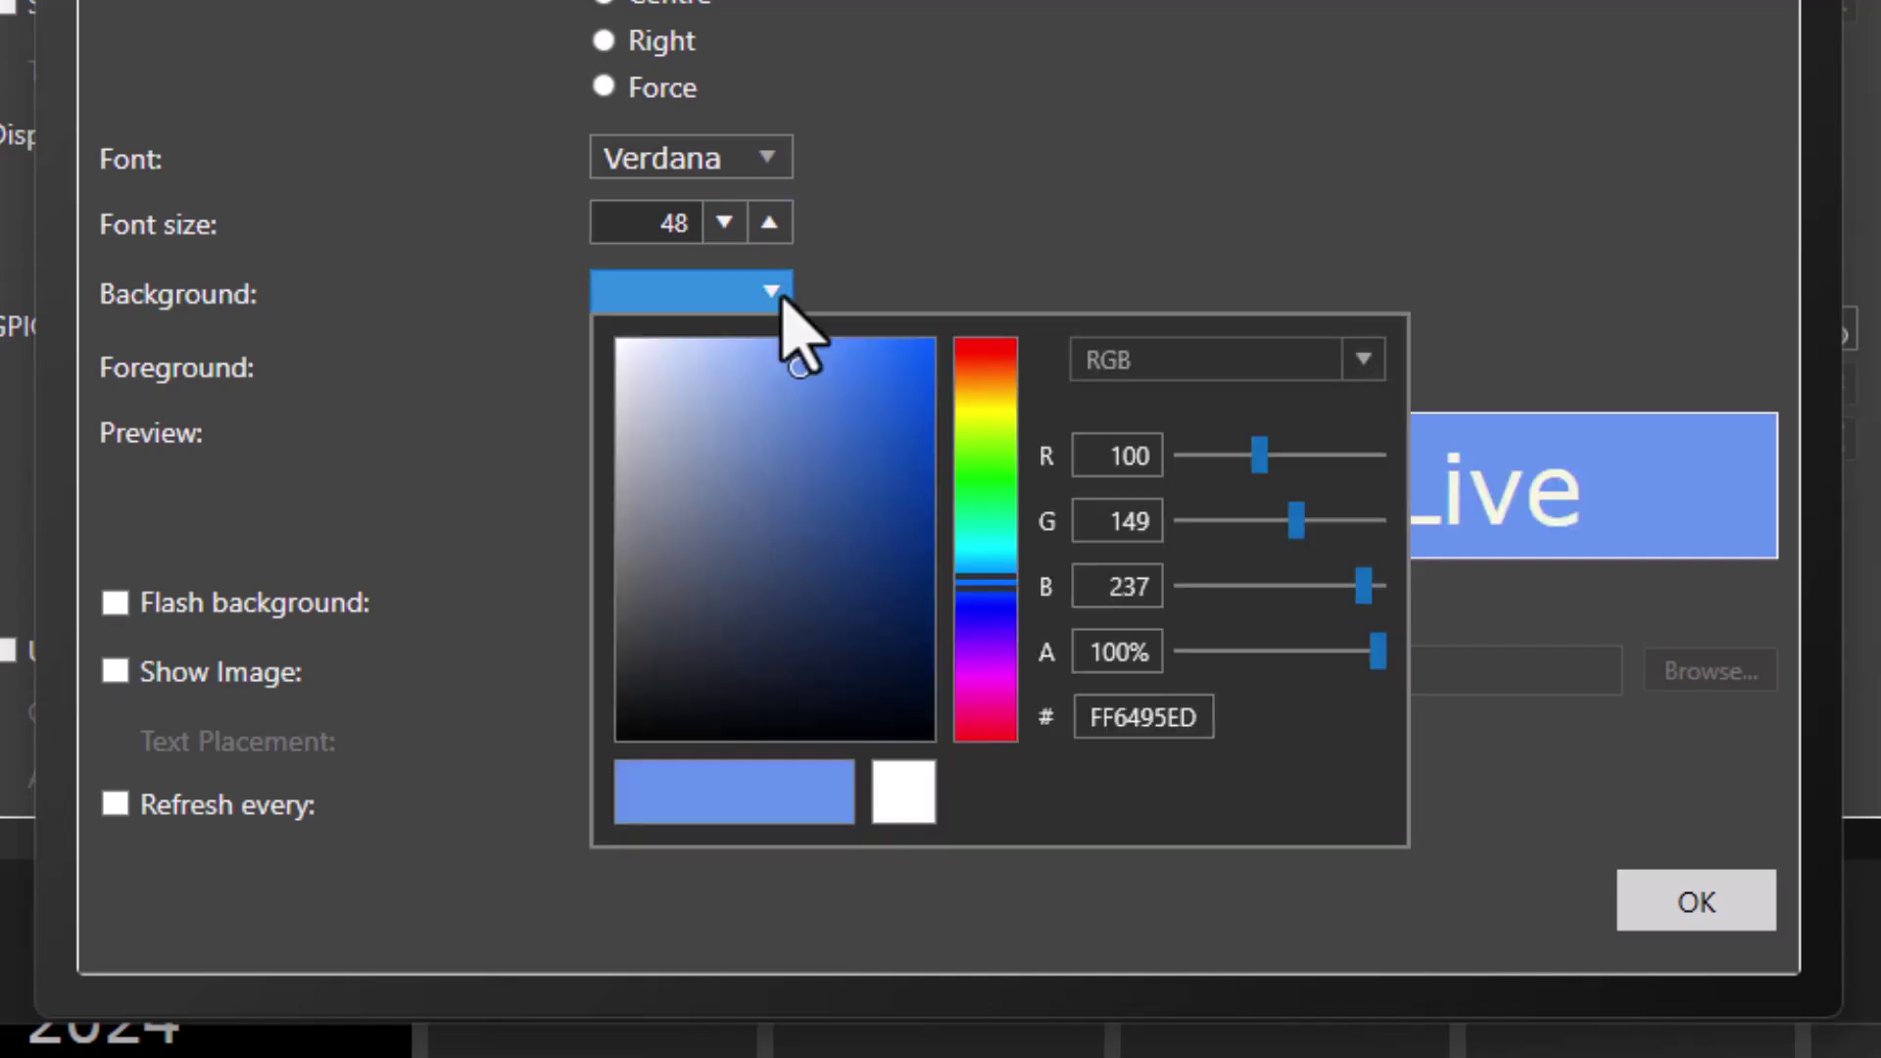
left_click(800, 367)
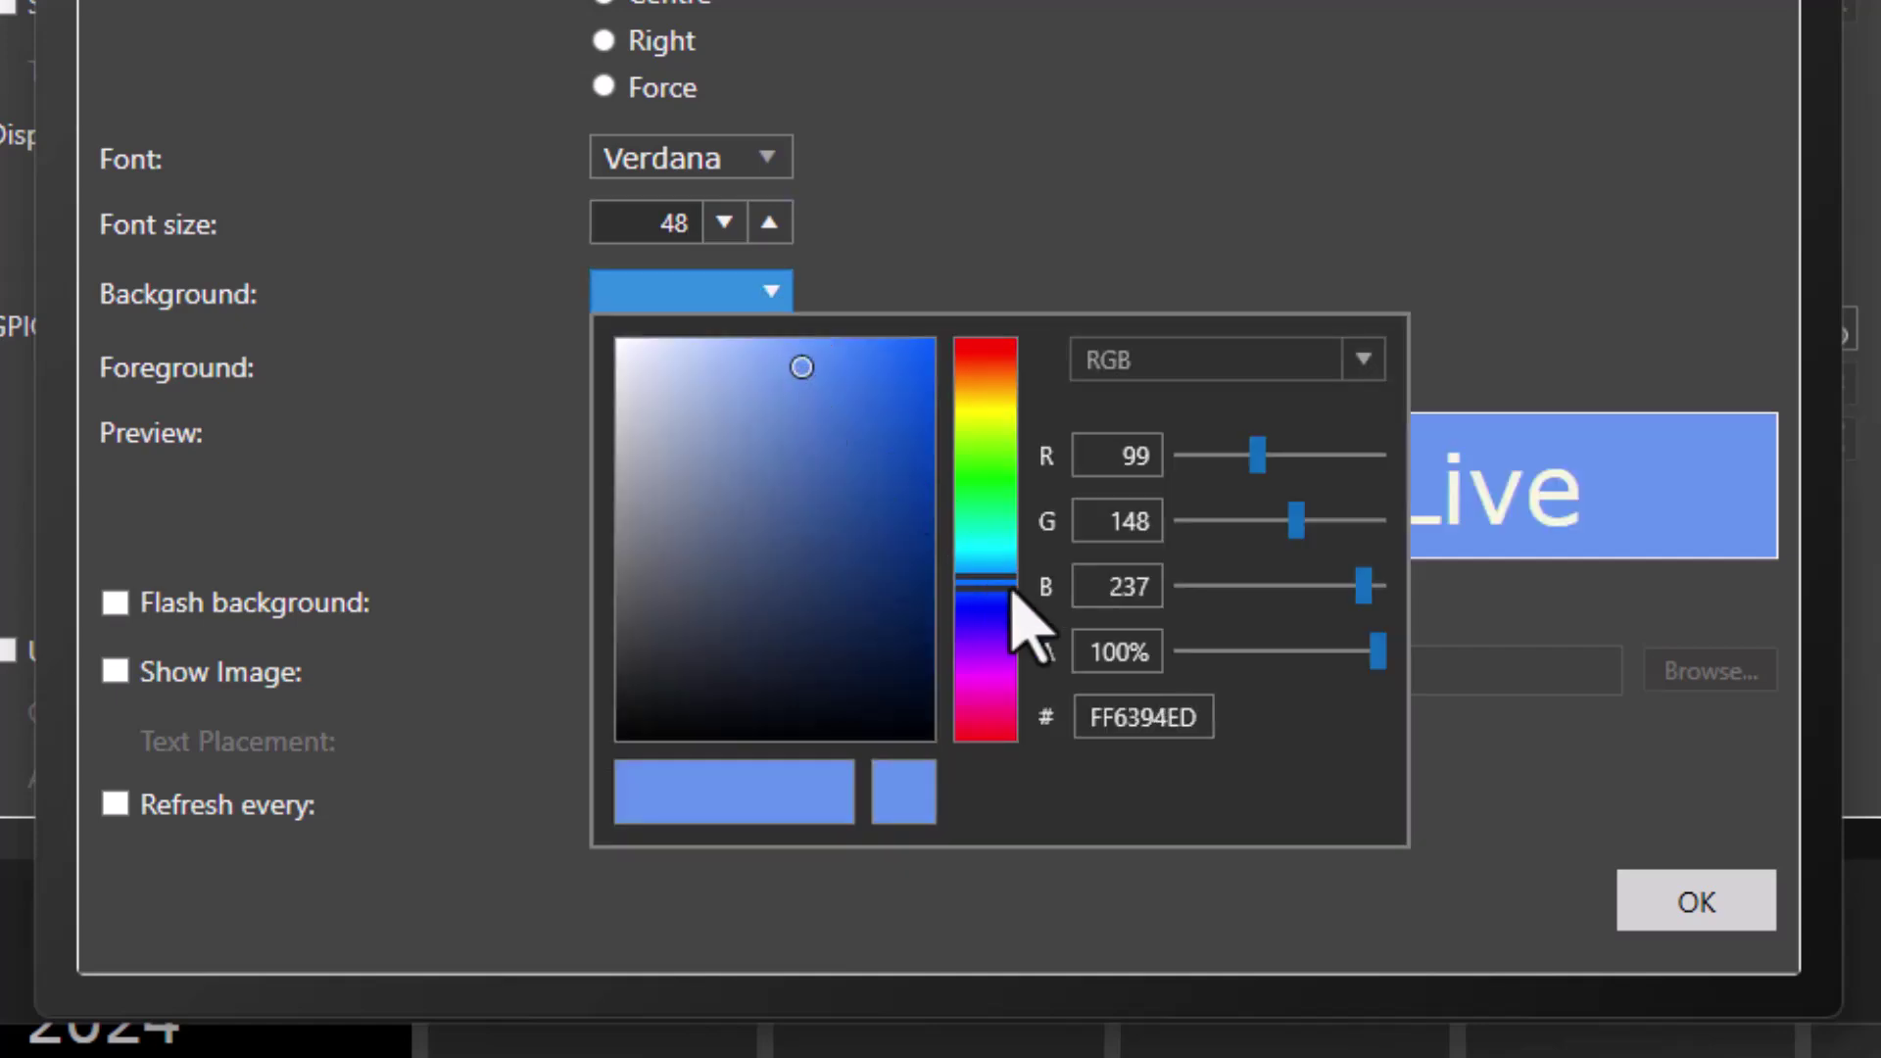
left_click_drag(1010, 578, 1008, 312)
left_click_drag(801, 367, 966, 328)
left_click(1082, 144)
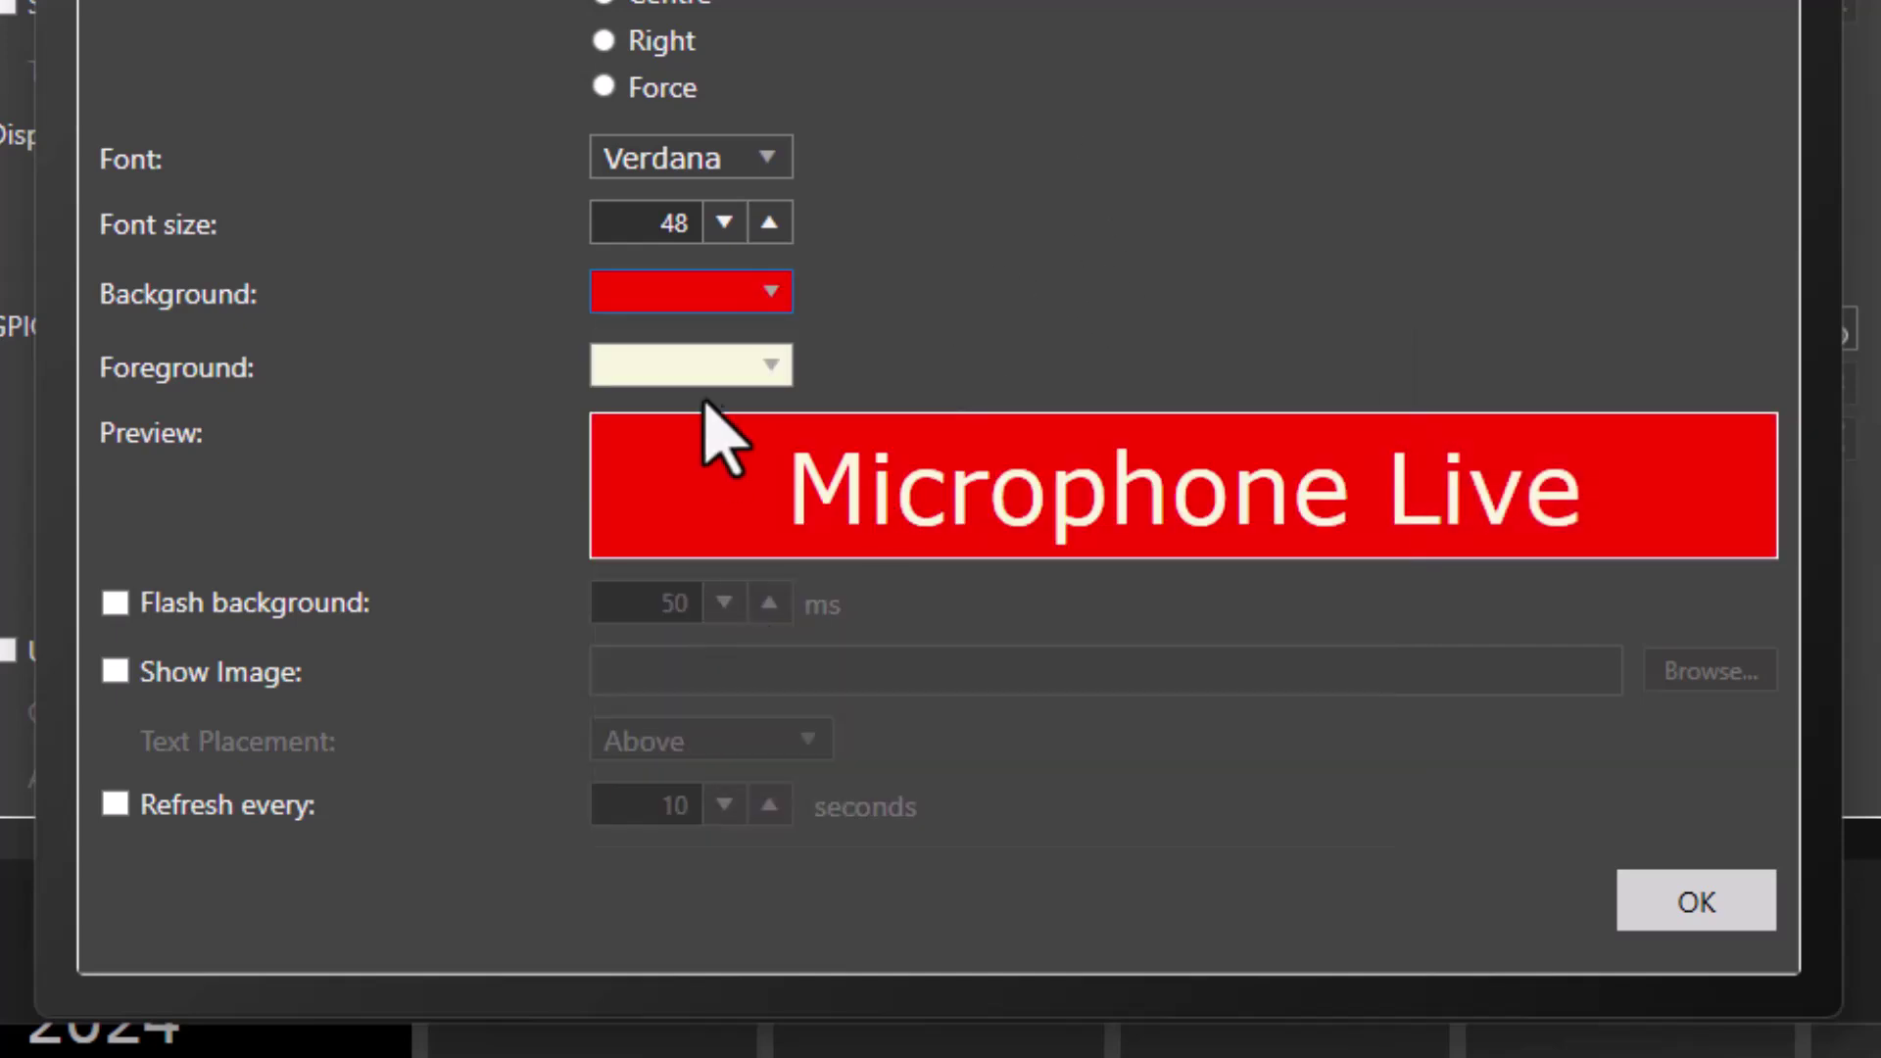
Set the GPIO line's foreground colour to white and accept the line's settings.
left_click(770, 367)
left_click(625, 424)
left_click(1115, 258)
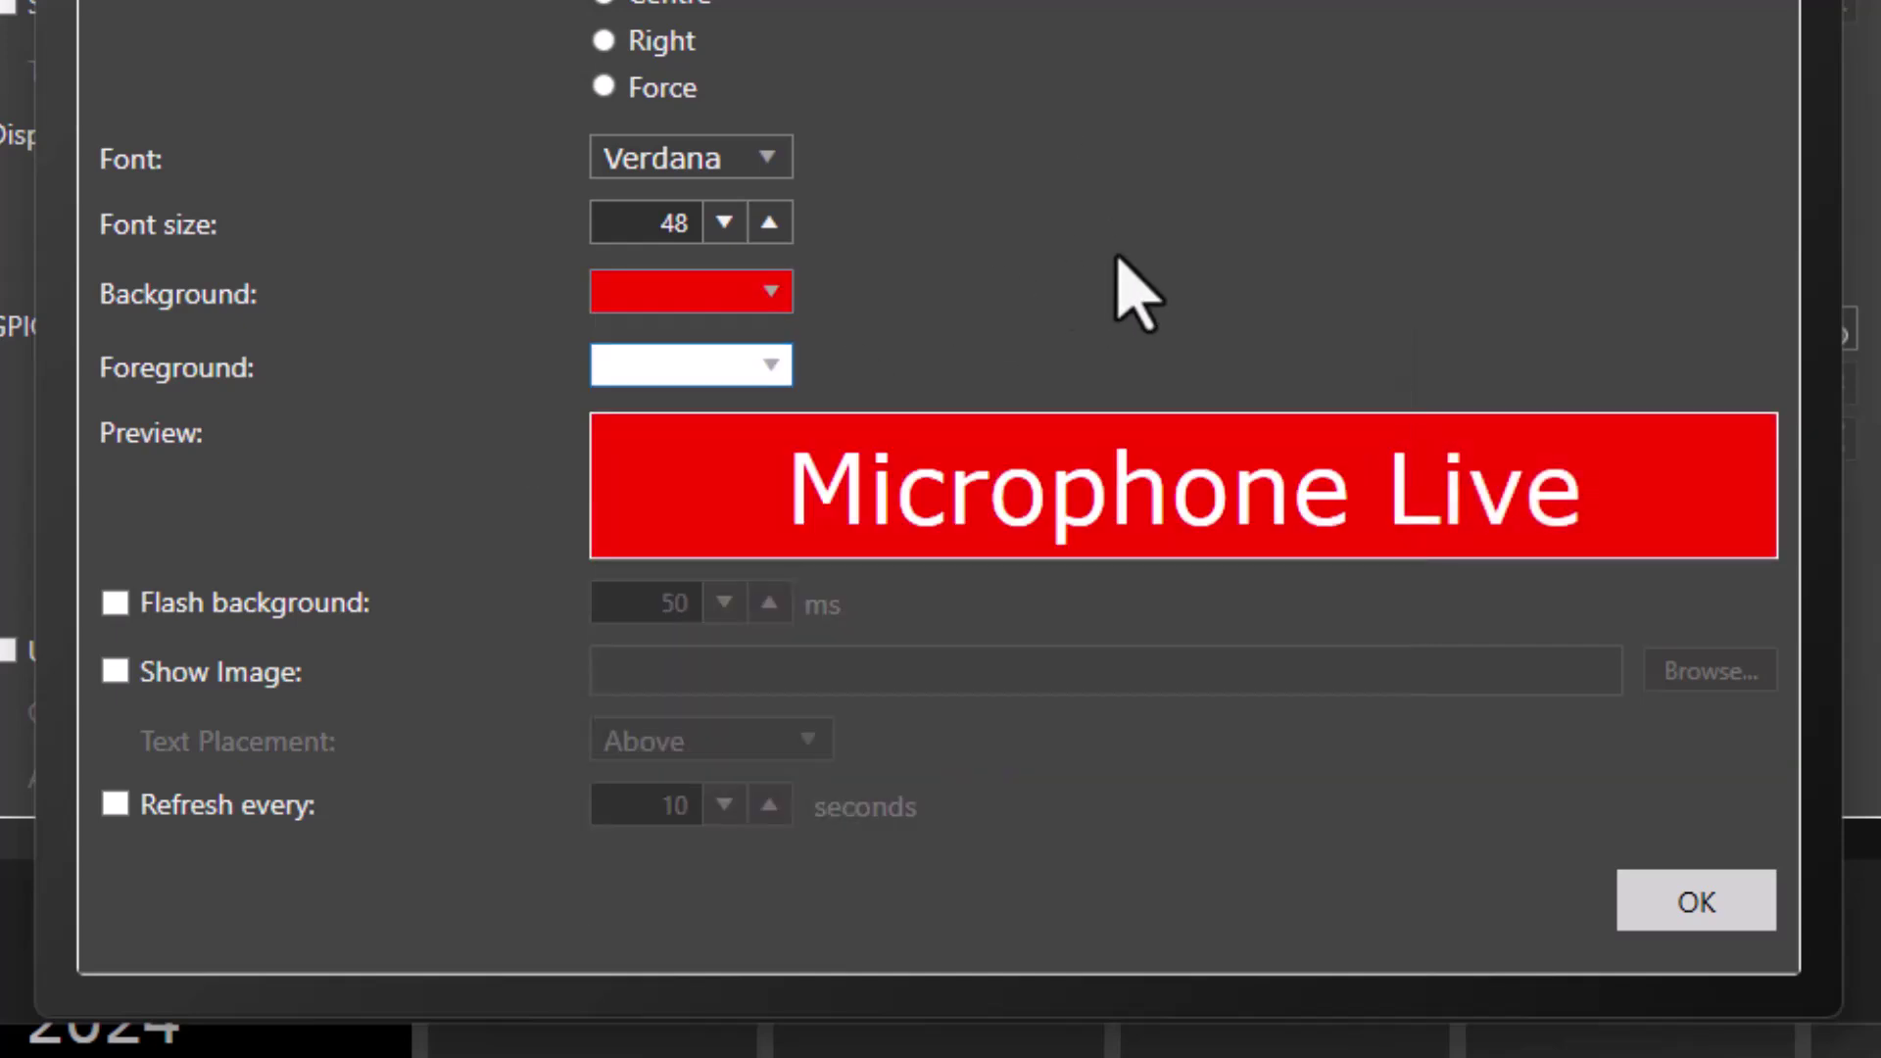
left_click(1717, 899)
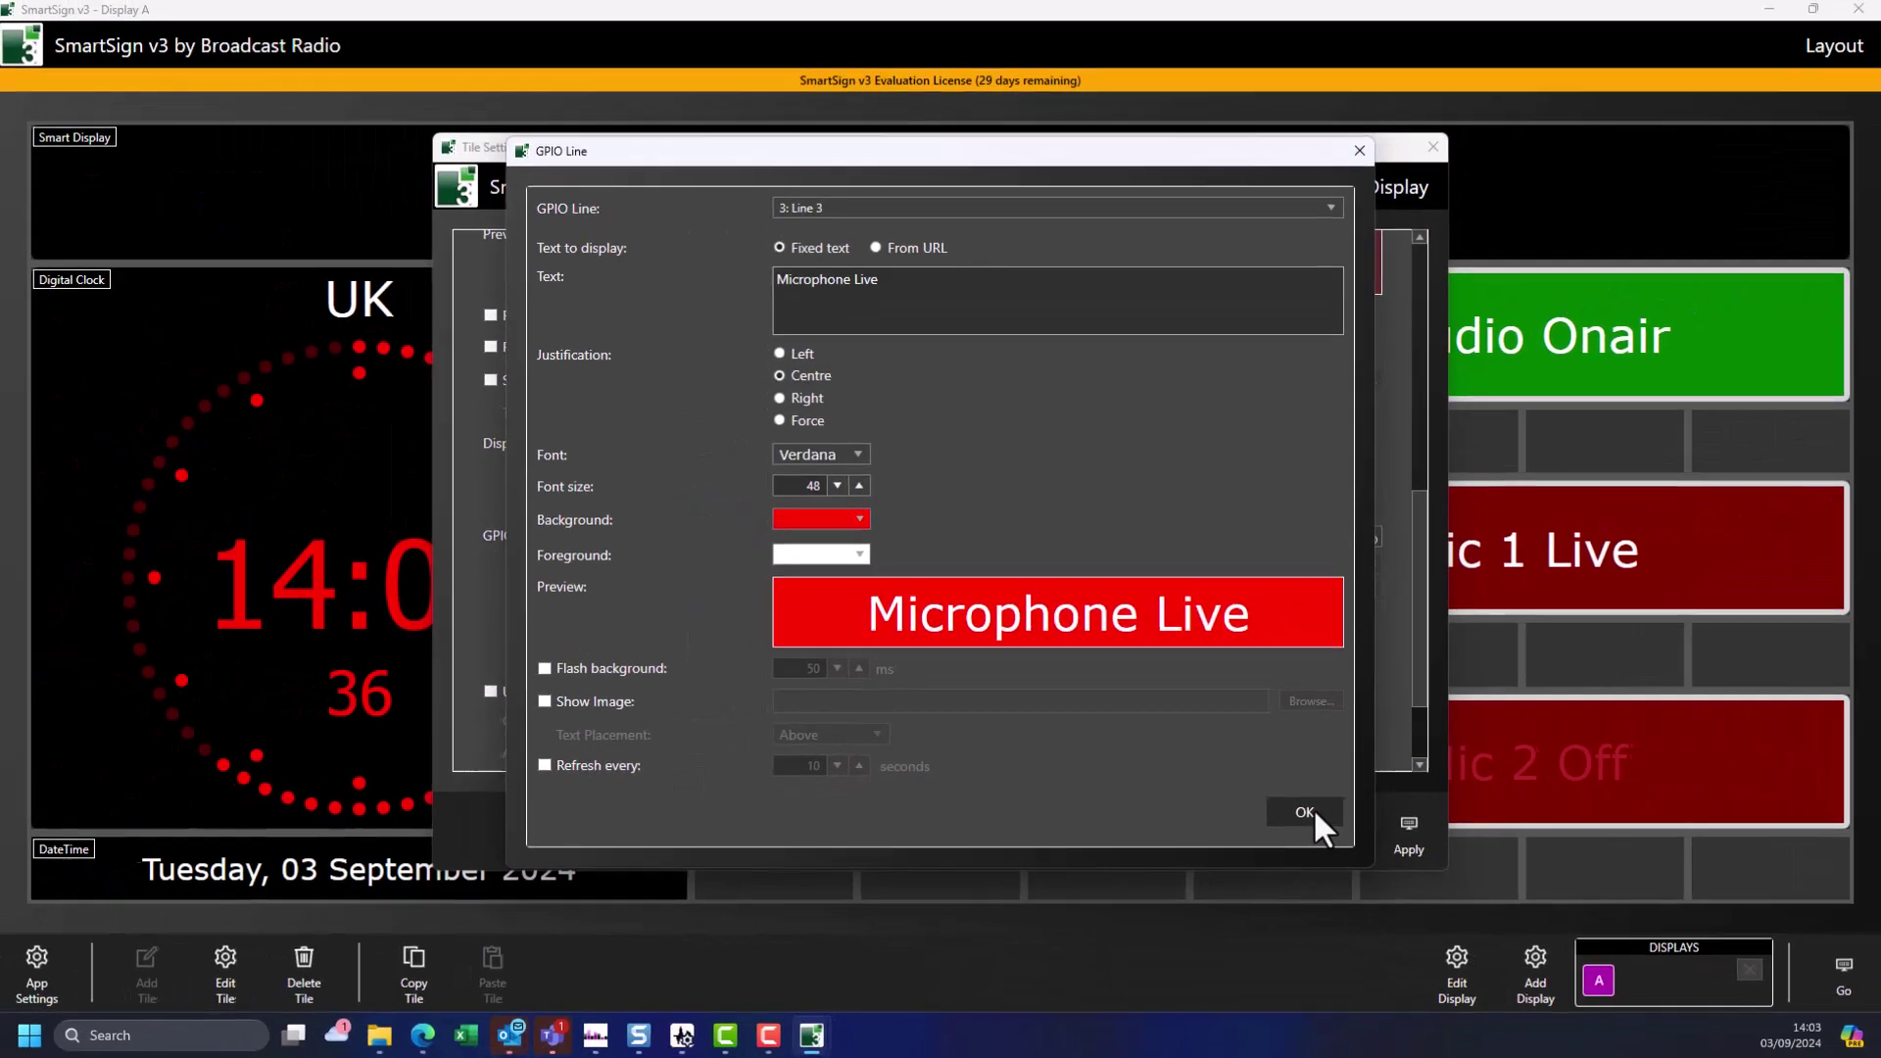
left_click(1715, 904)
Close the tile settings and enlarge the Microphone 3 tile to three grid columns by three rows.
scroll(1244, 664, "down", 2)
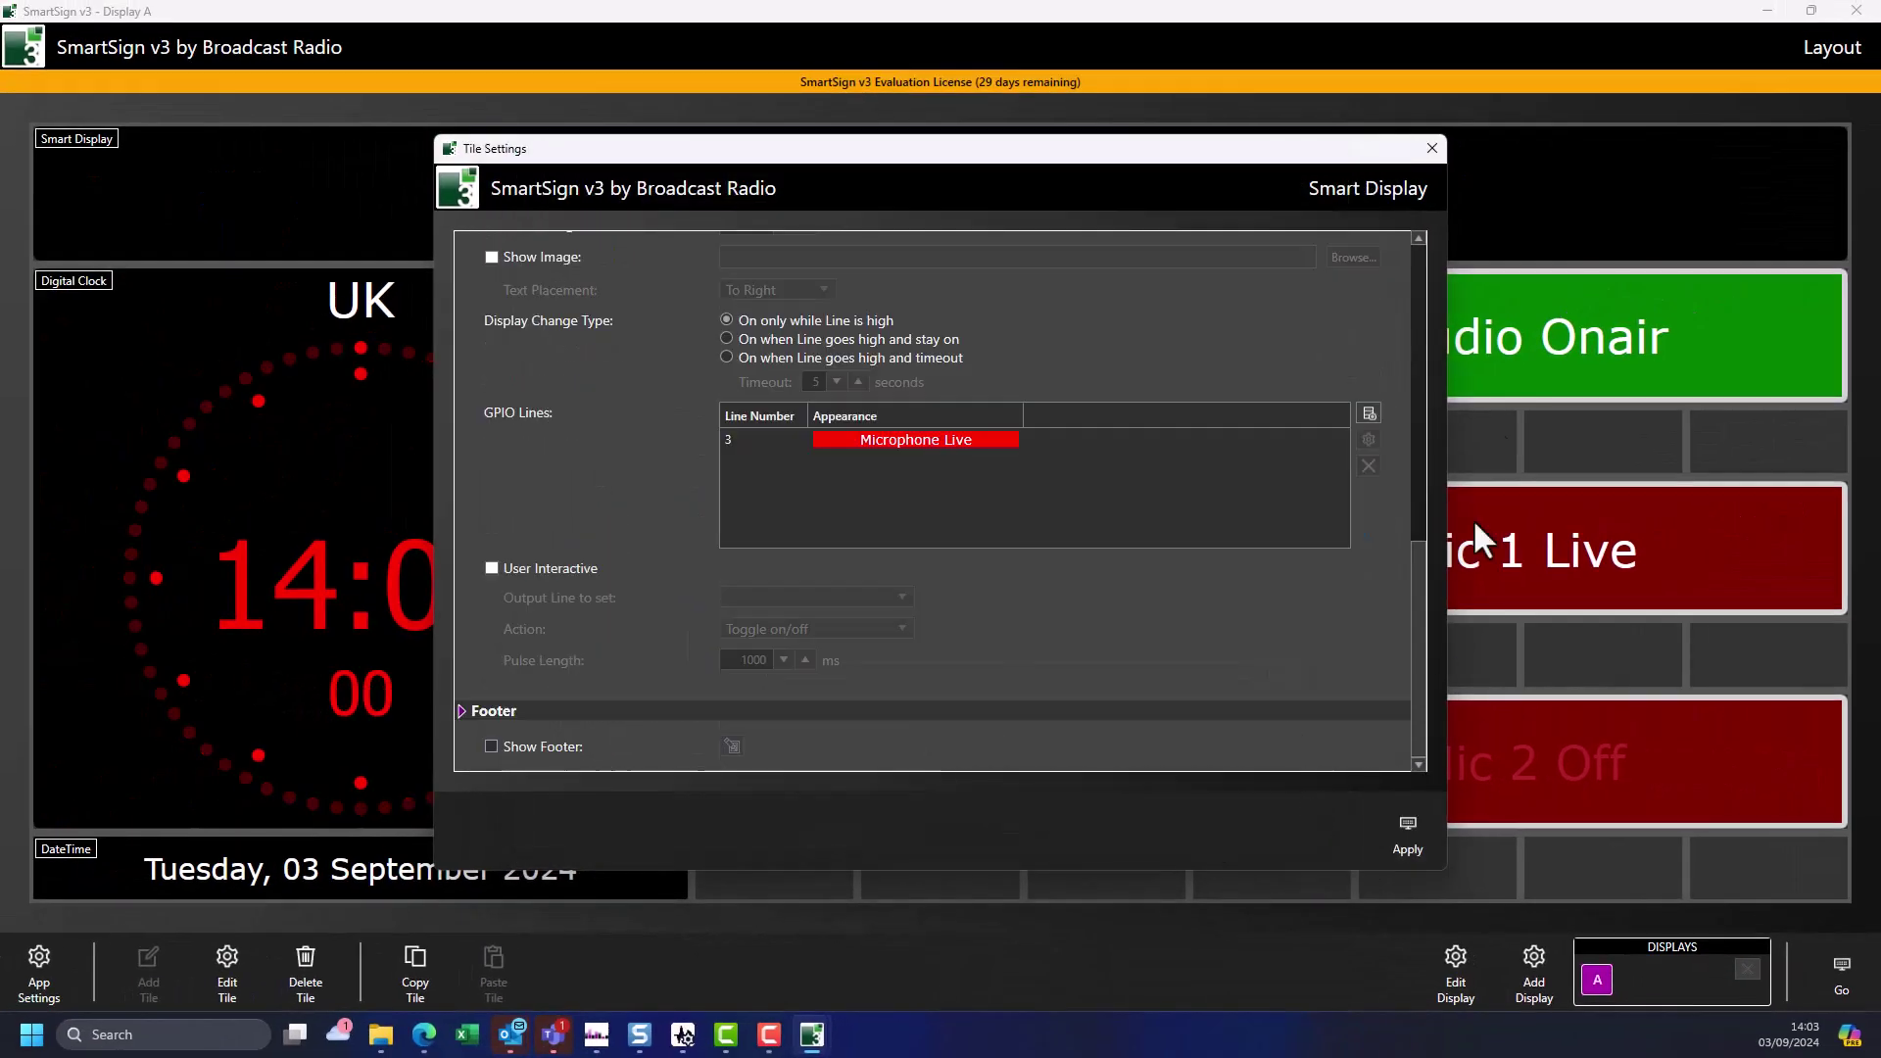
left_click(1431, 148)
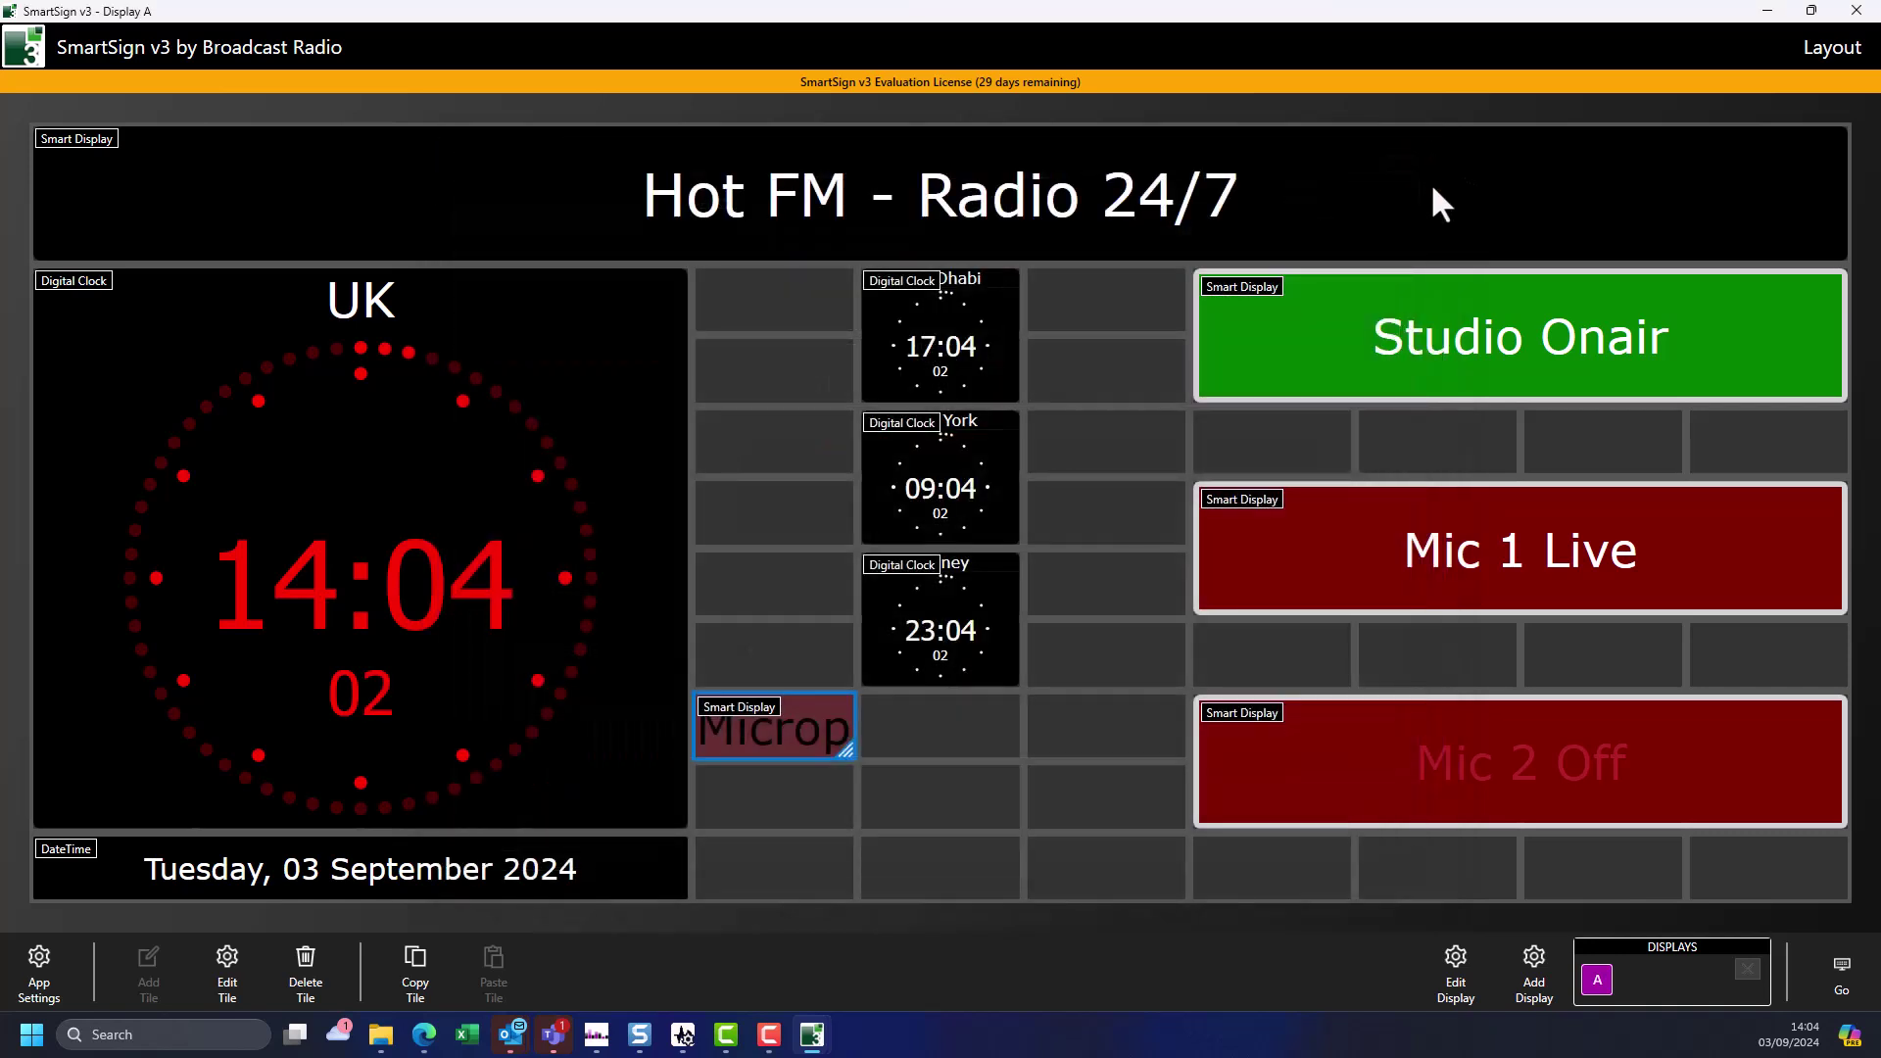
left_click_drag(845, 752, 1135, 897)
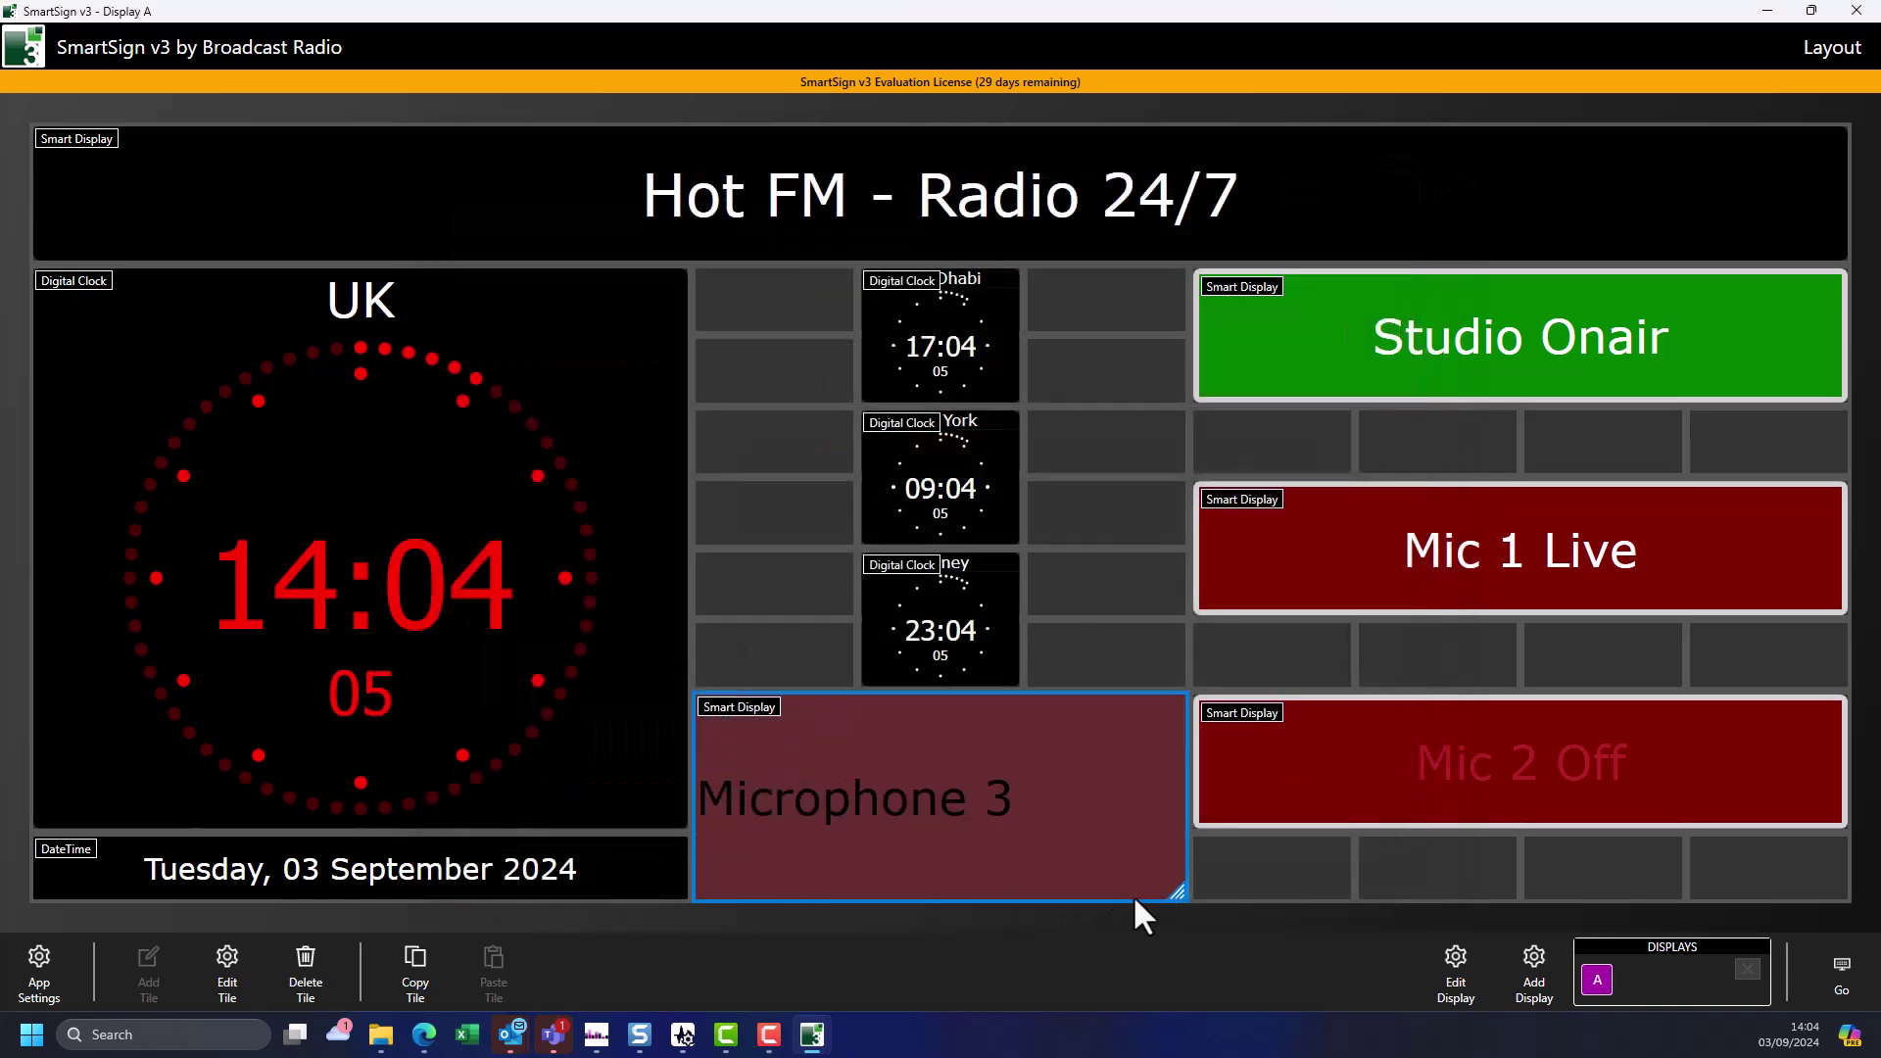
Change the Microphone 3 tile's text justification to Centre, apply it and close the tile settings.
double_click(1060, 809)
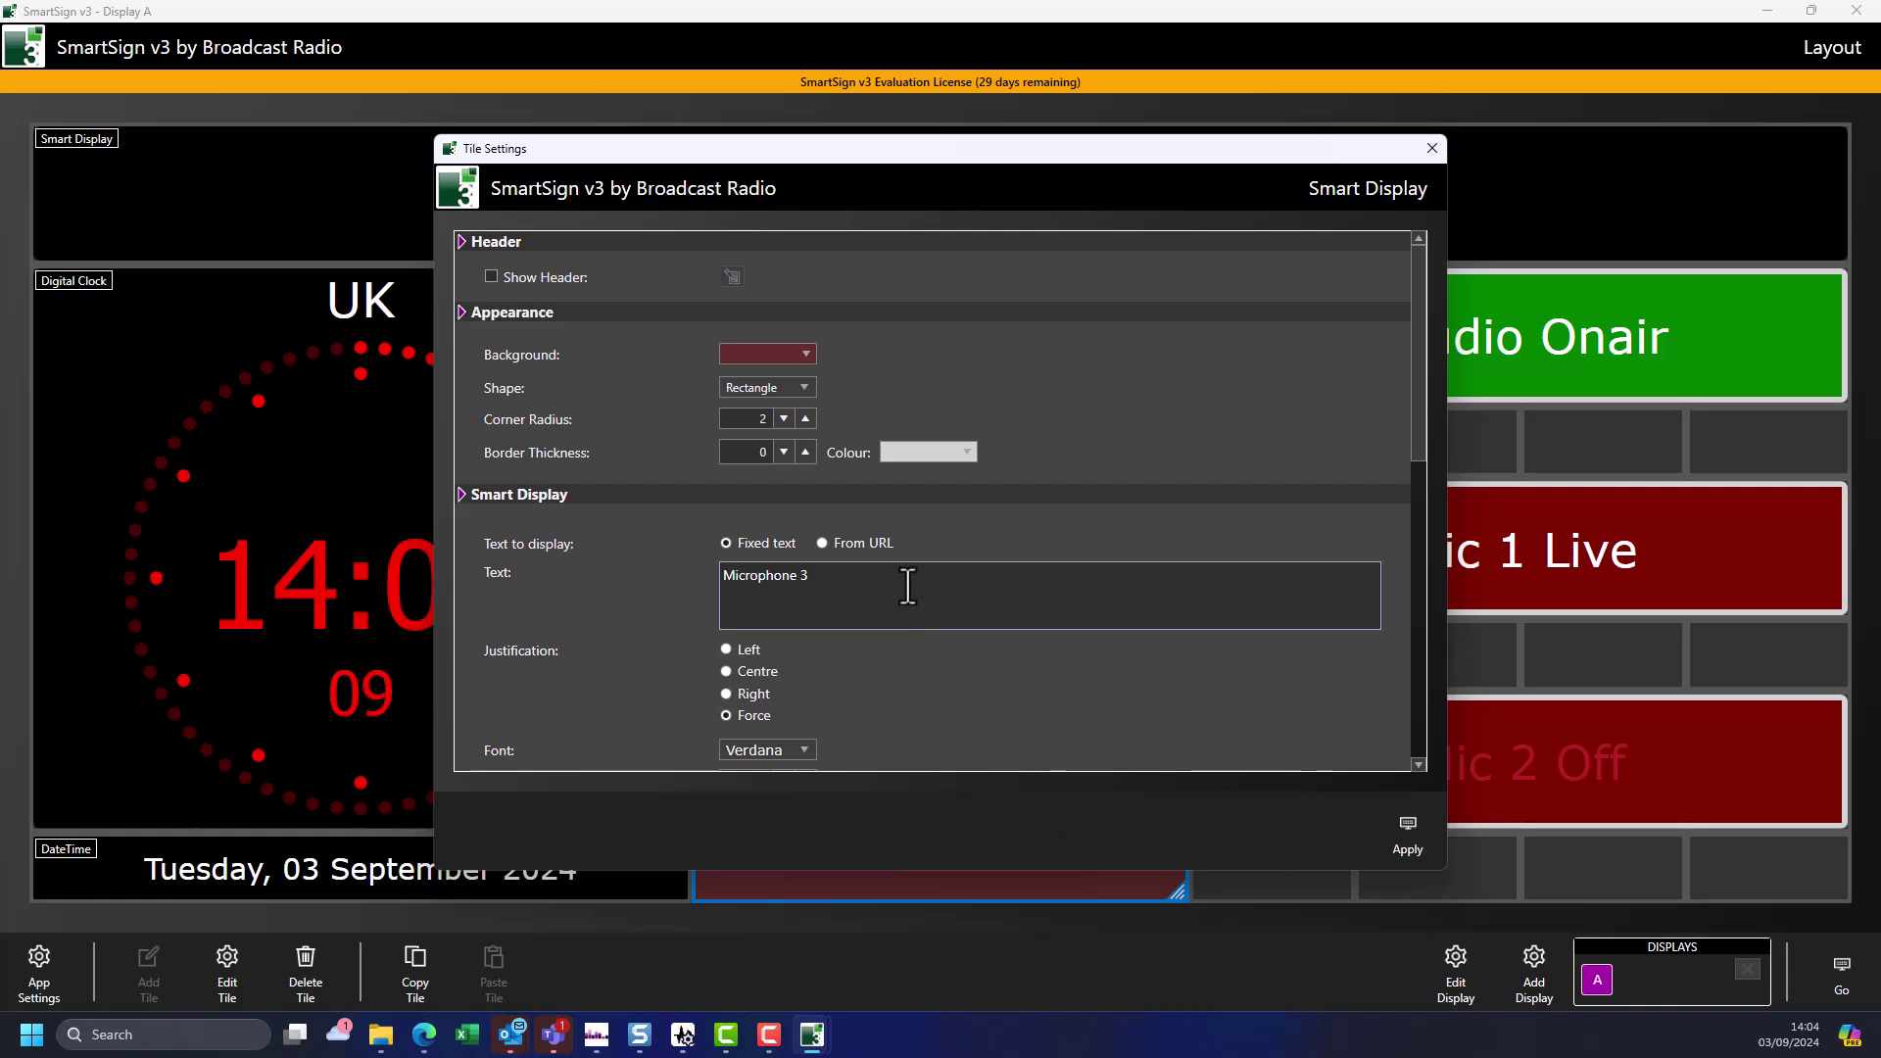
left_click(748, 678)
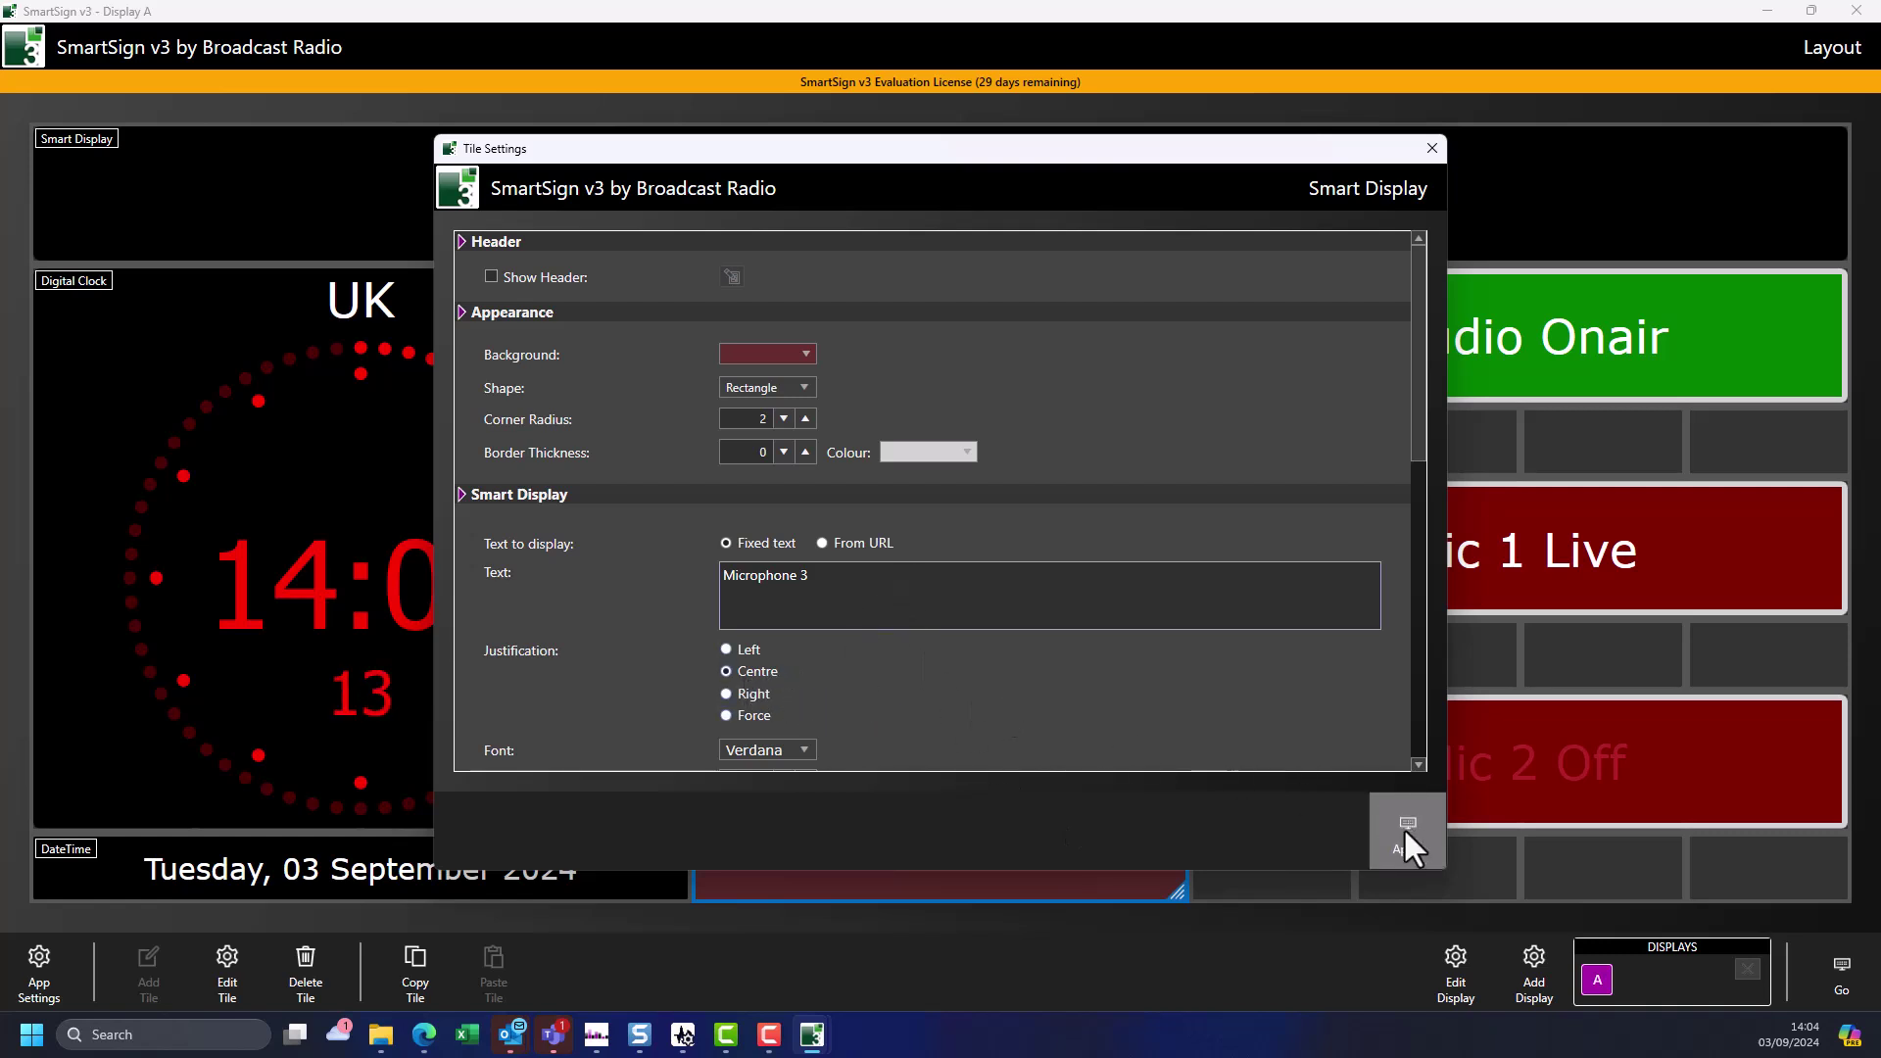
left_click(1434, 147)
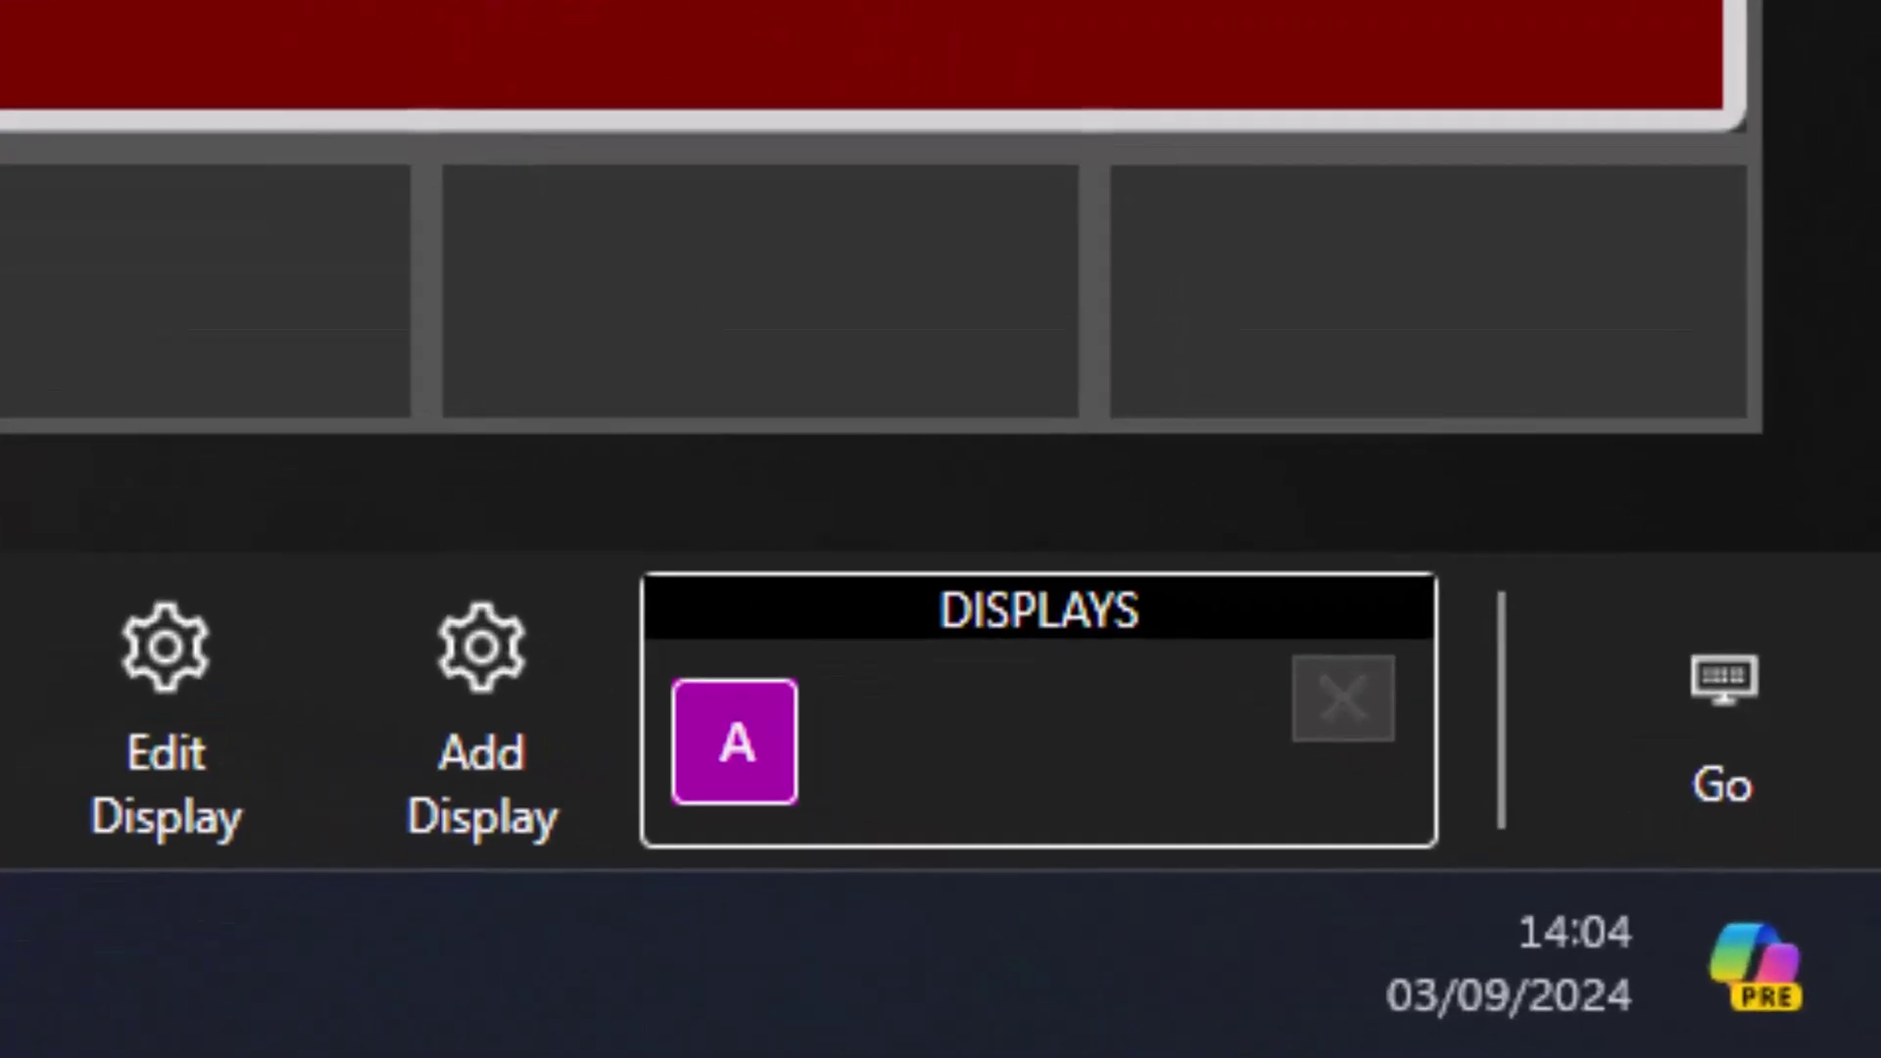
Run the display live and toggle GPIO line 3 on and off twice in the Hardware Service Monitor, then return to the layout.
left_click(1750, 710)
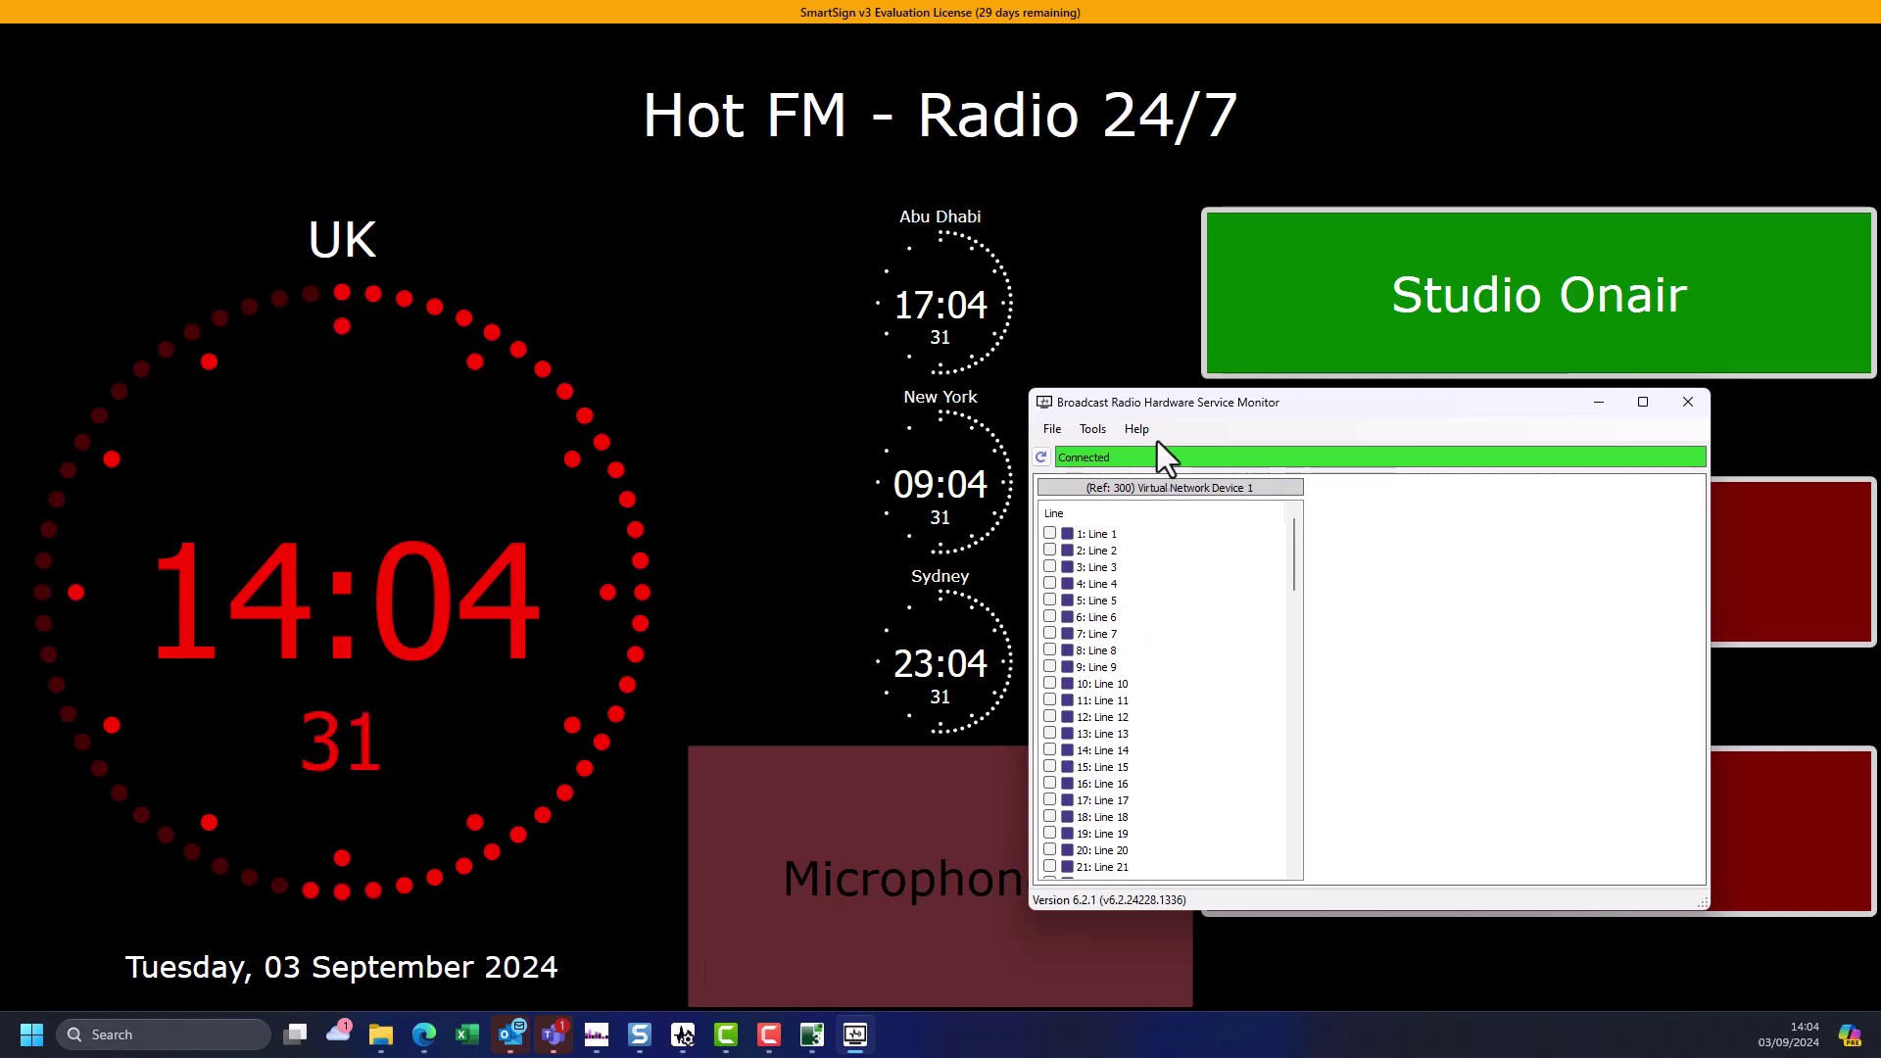
left_click_drag(1334, 400, 1498, 76)
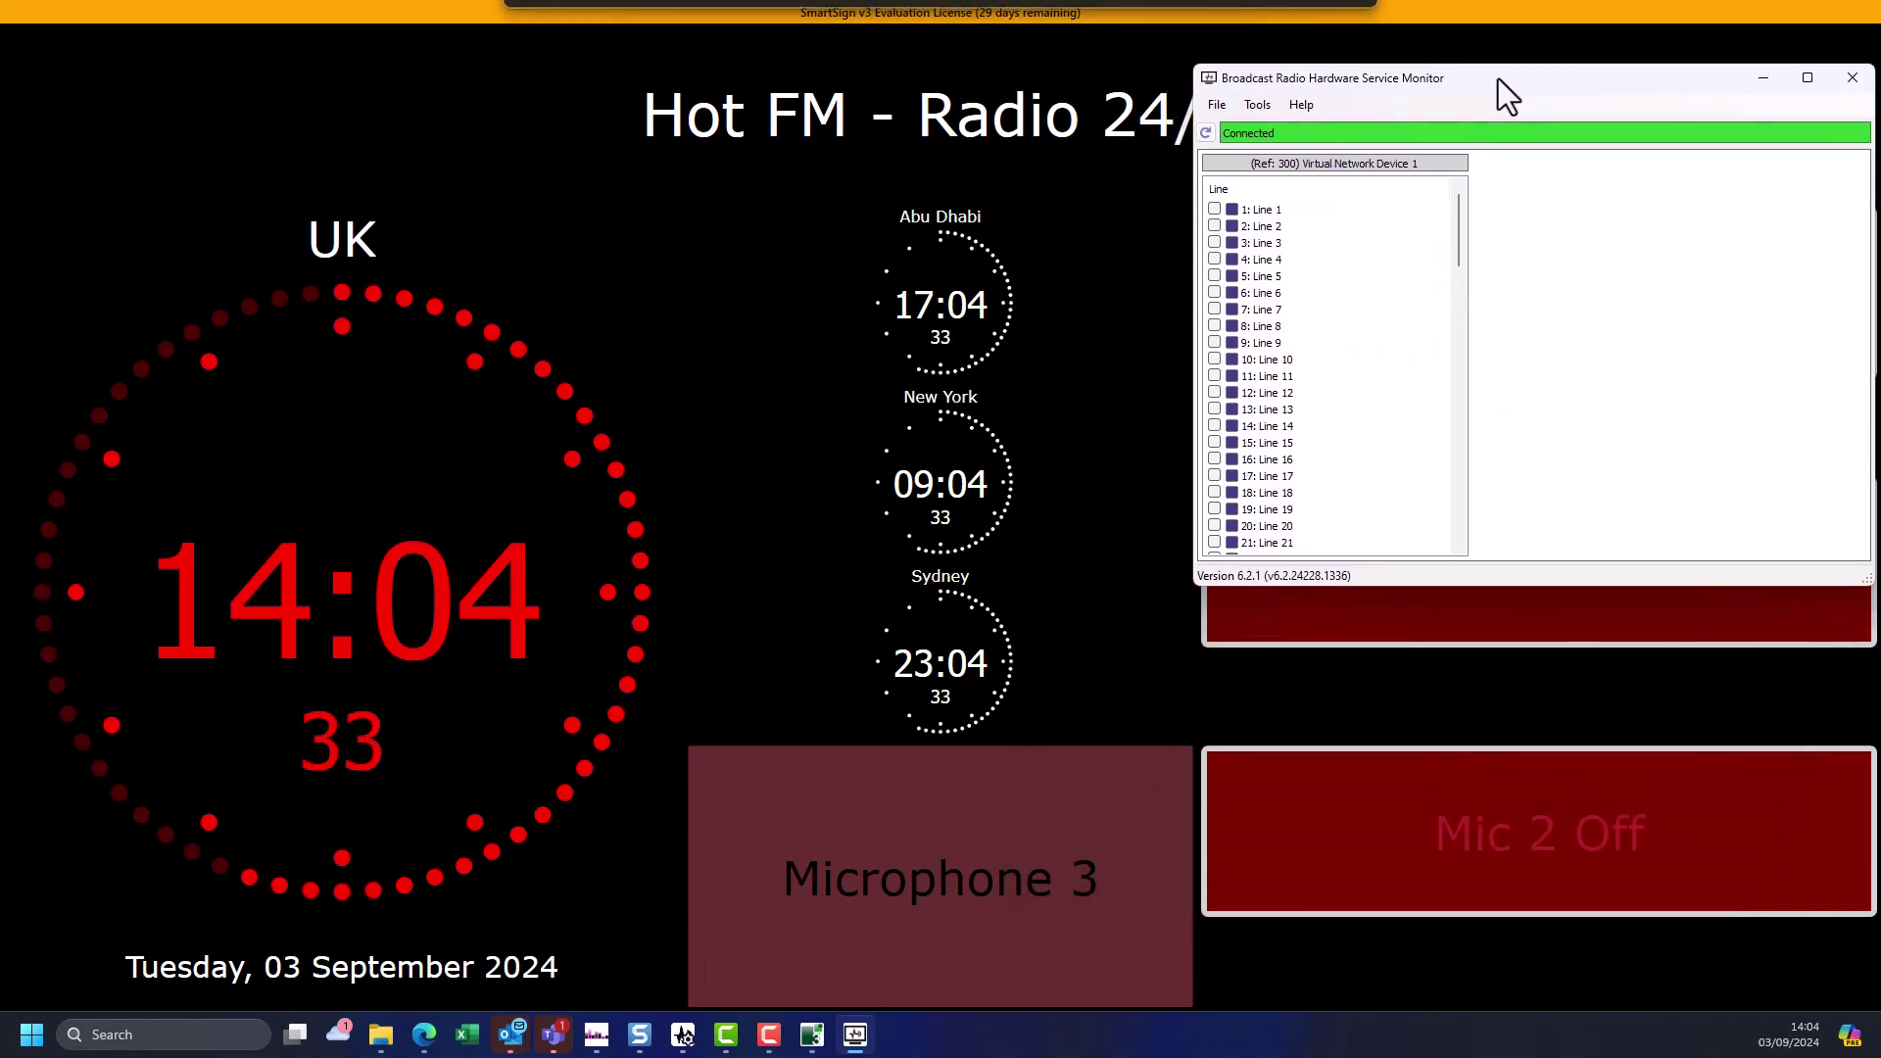
left_click(1215, 243)
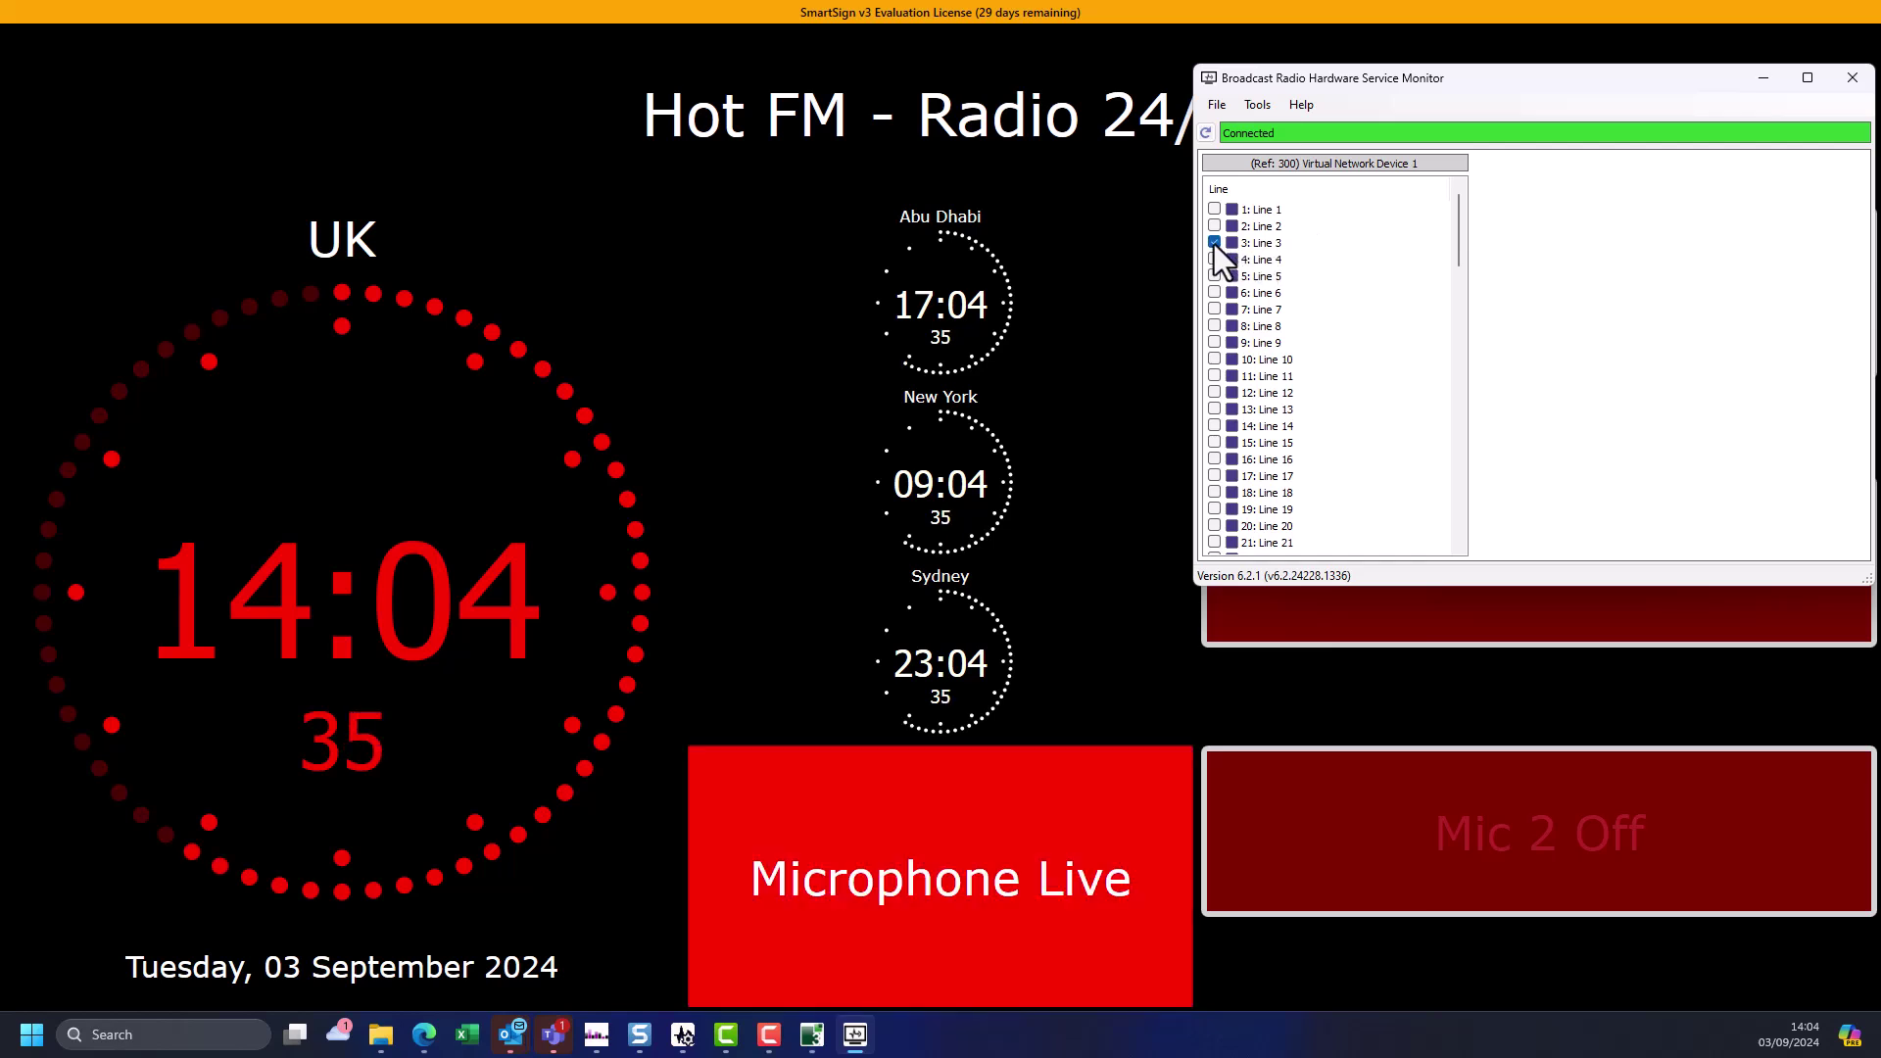
left_click(1215, 243)
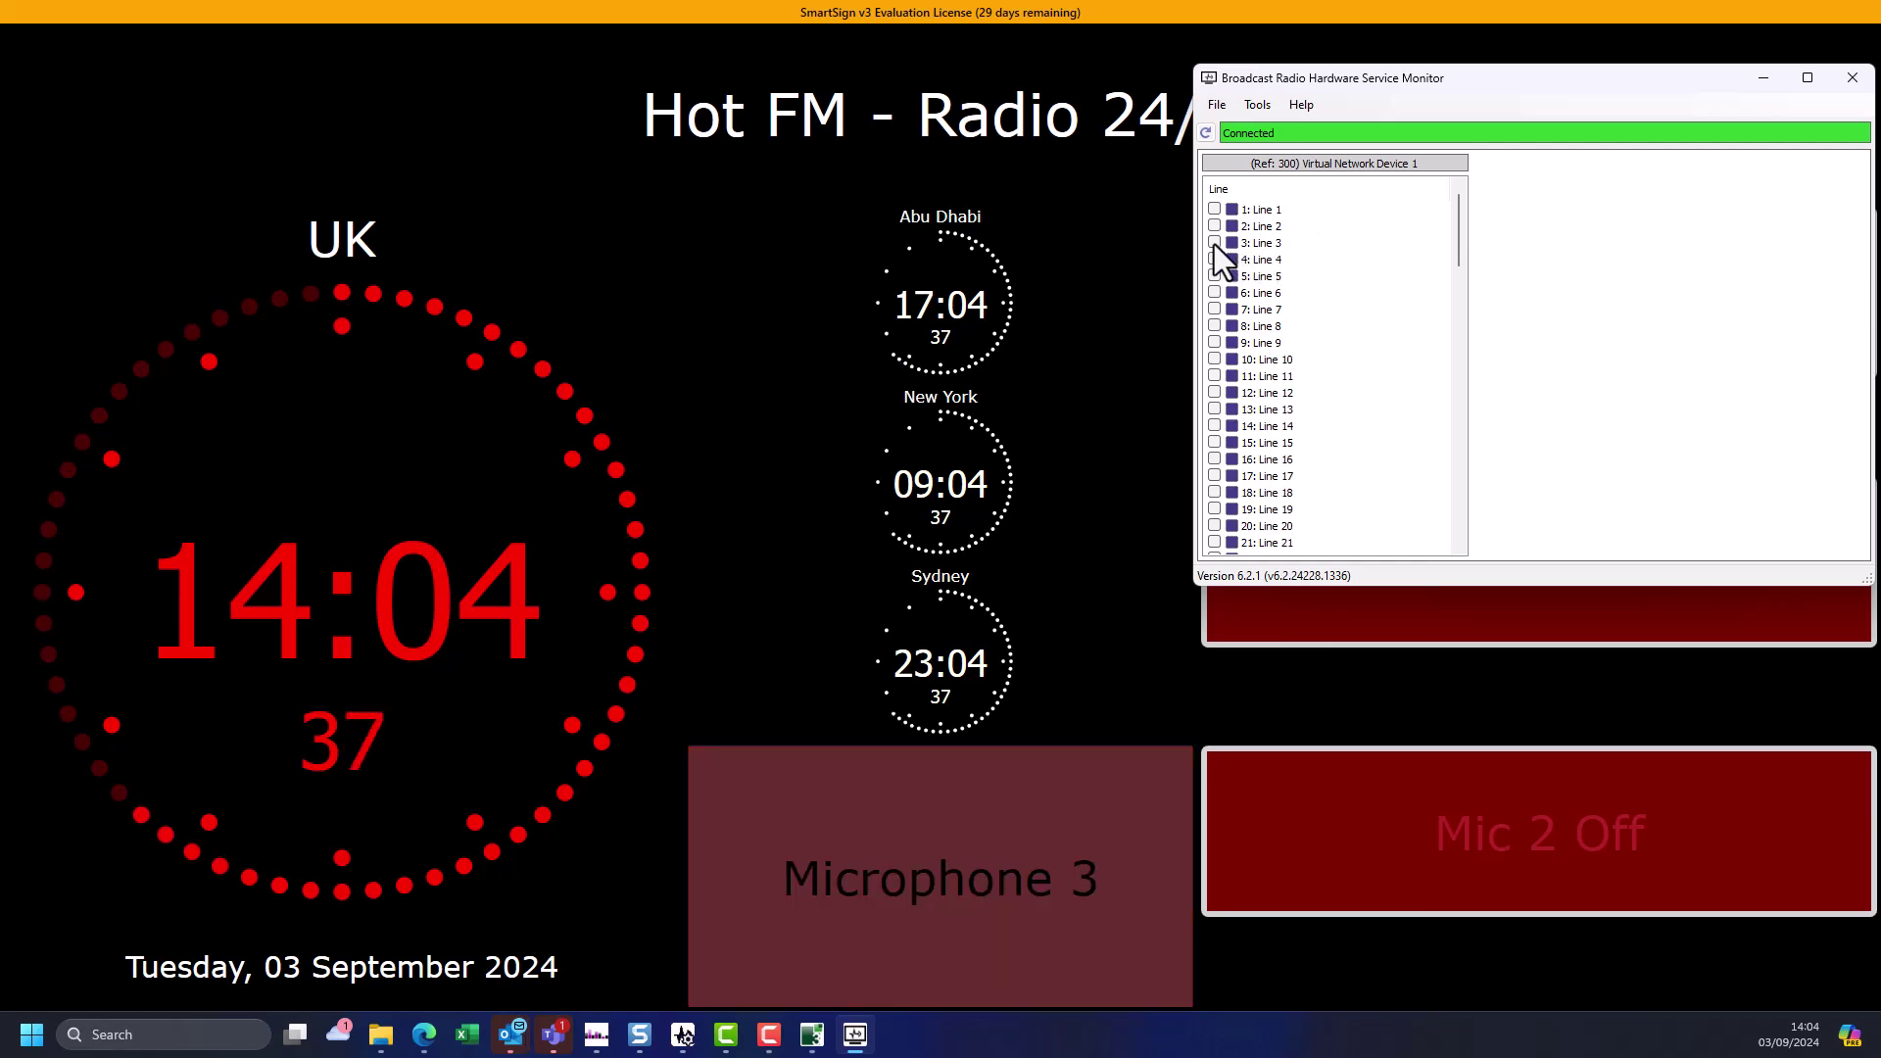
left_click(1215, 243)
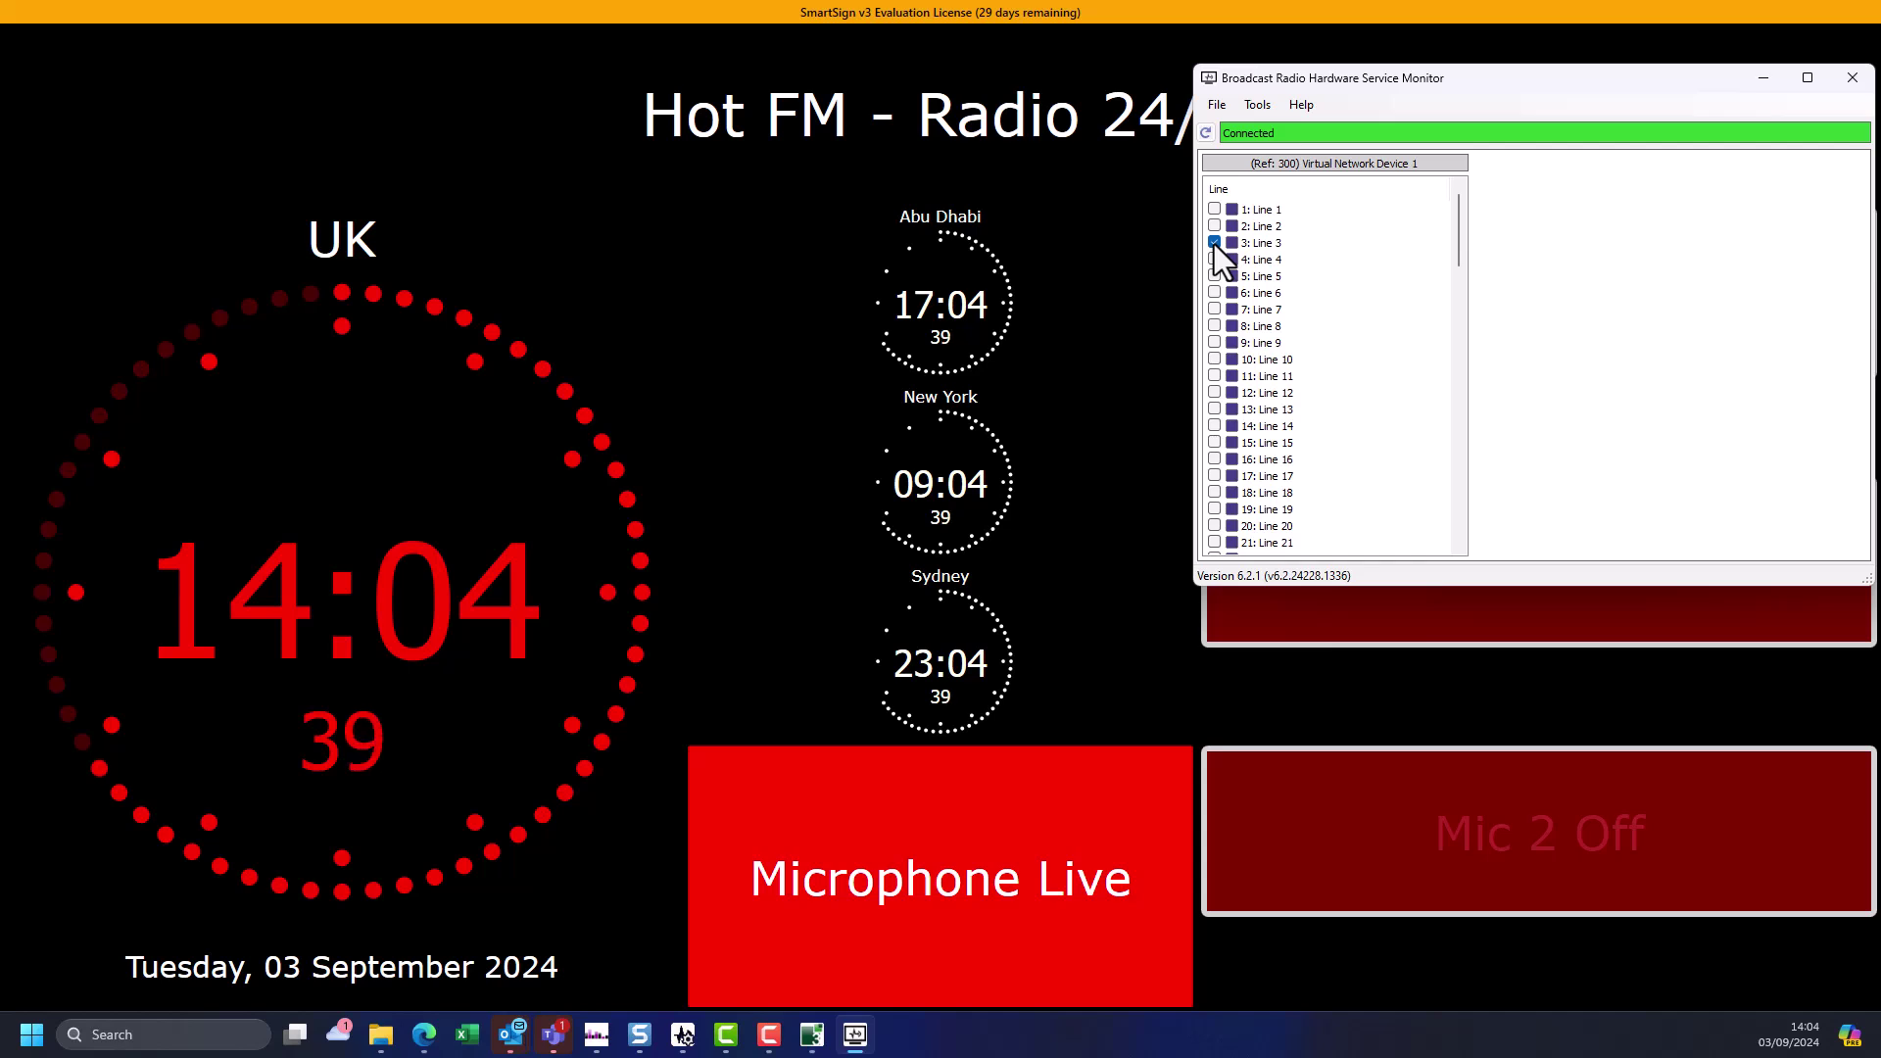
left_click(1214, 243)
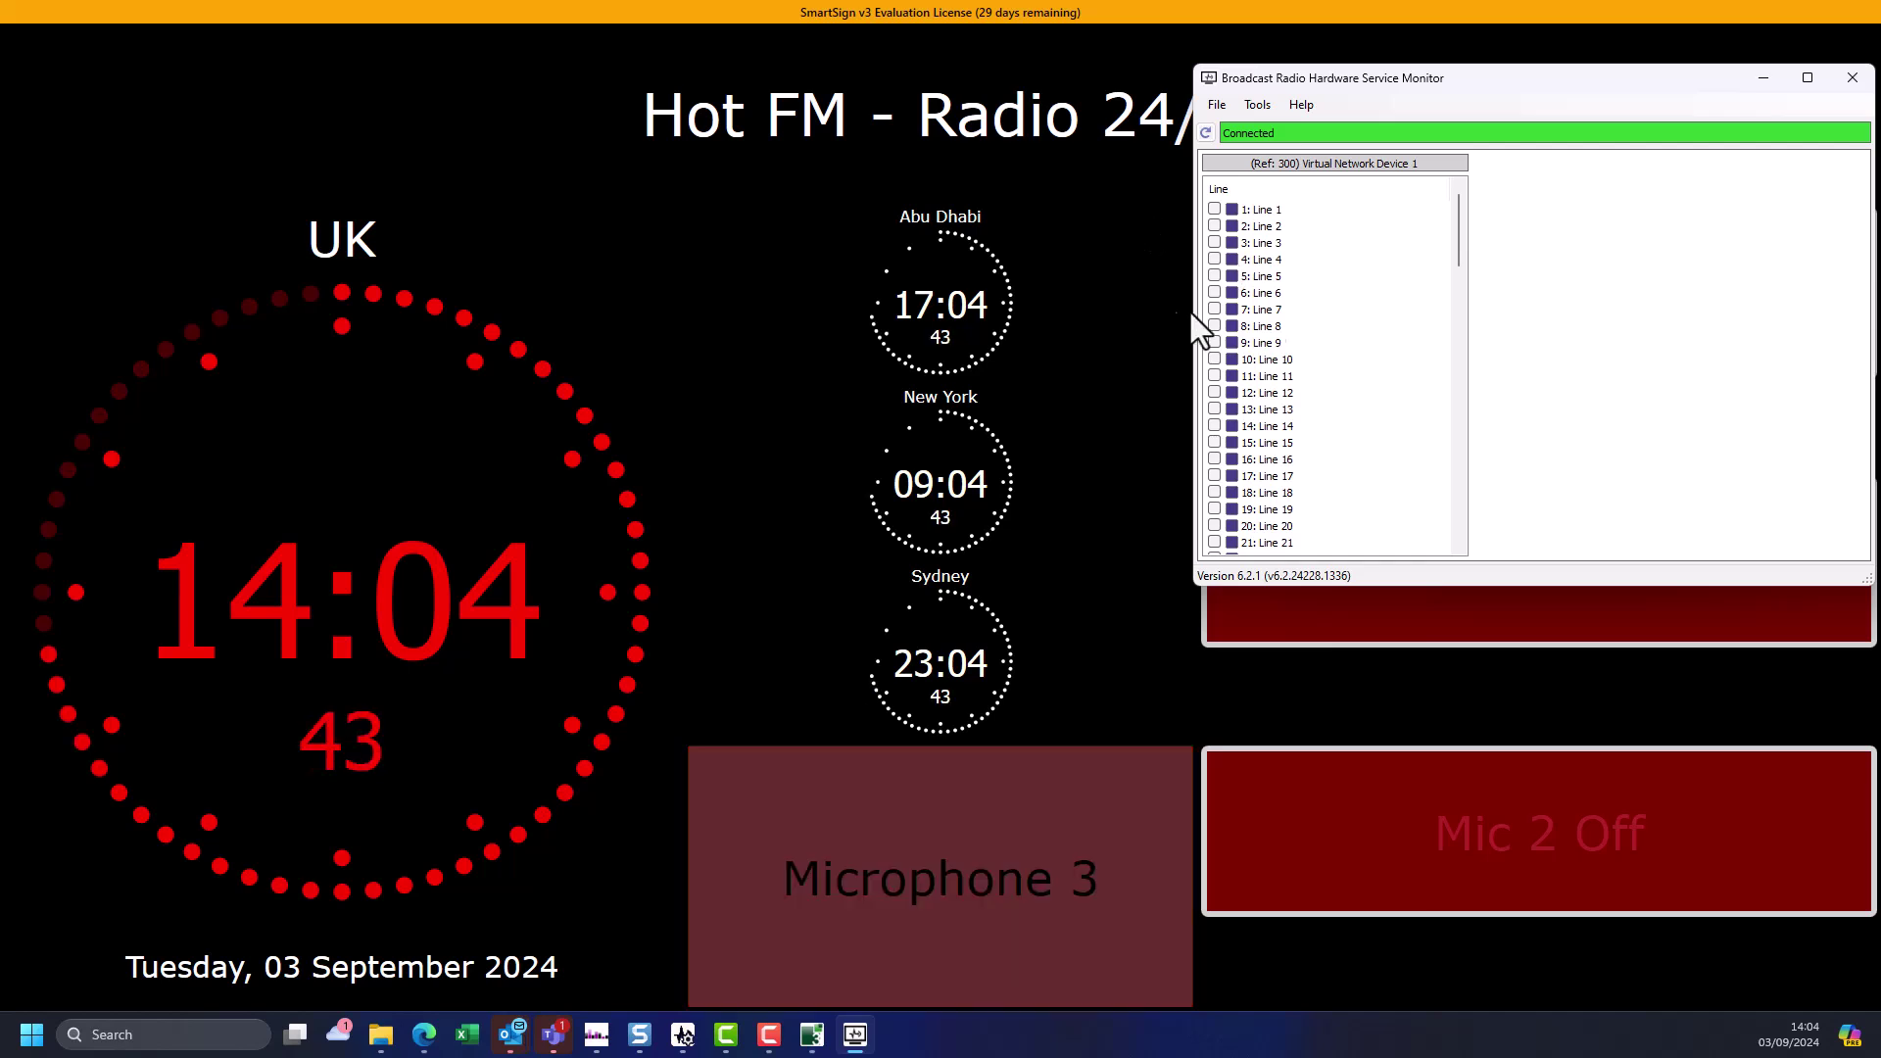
left_click(1852, 79)
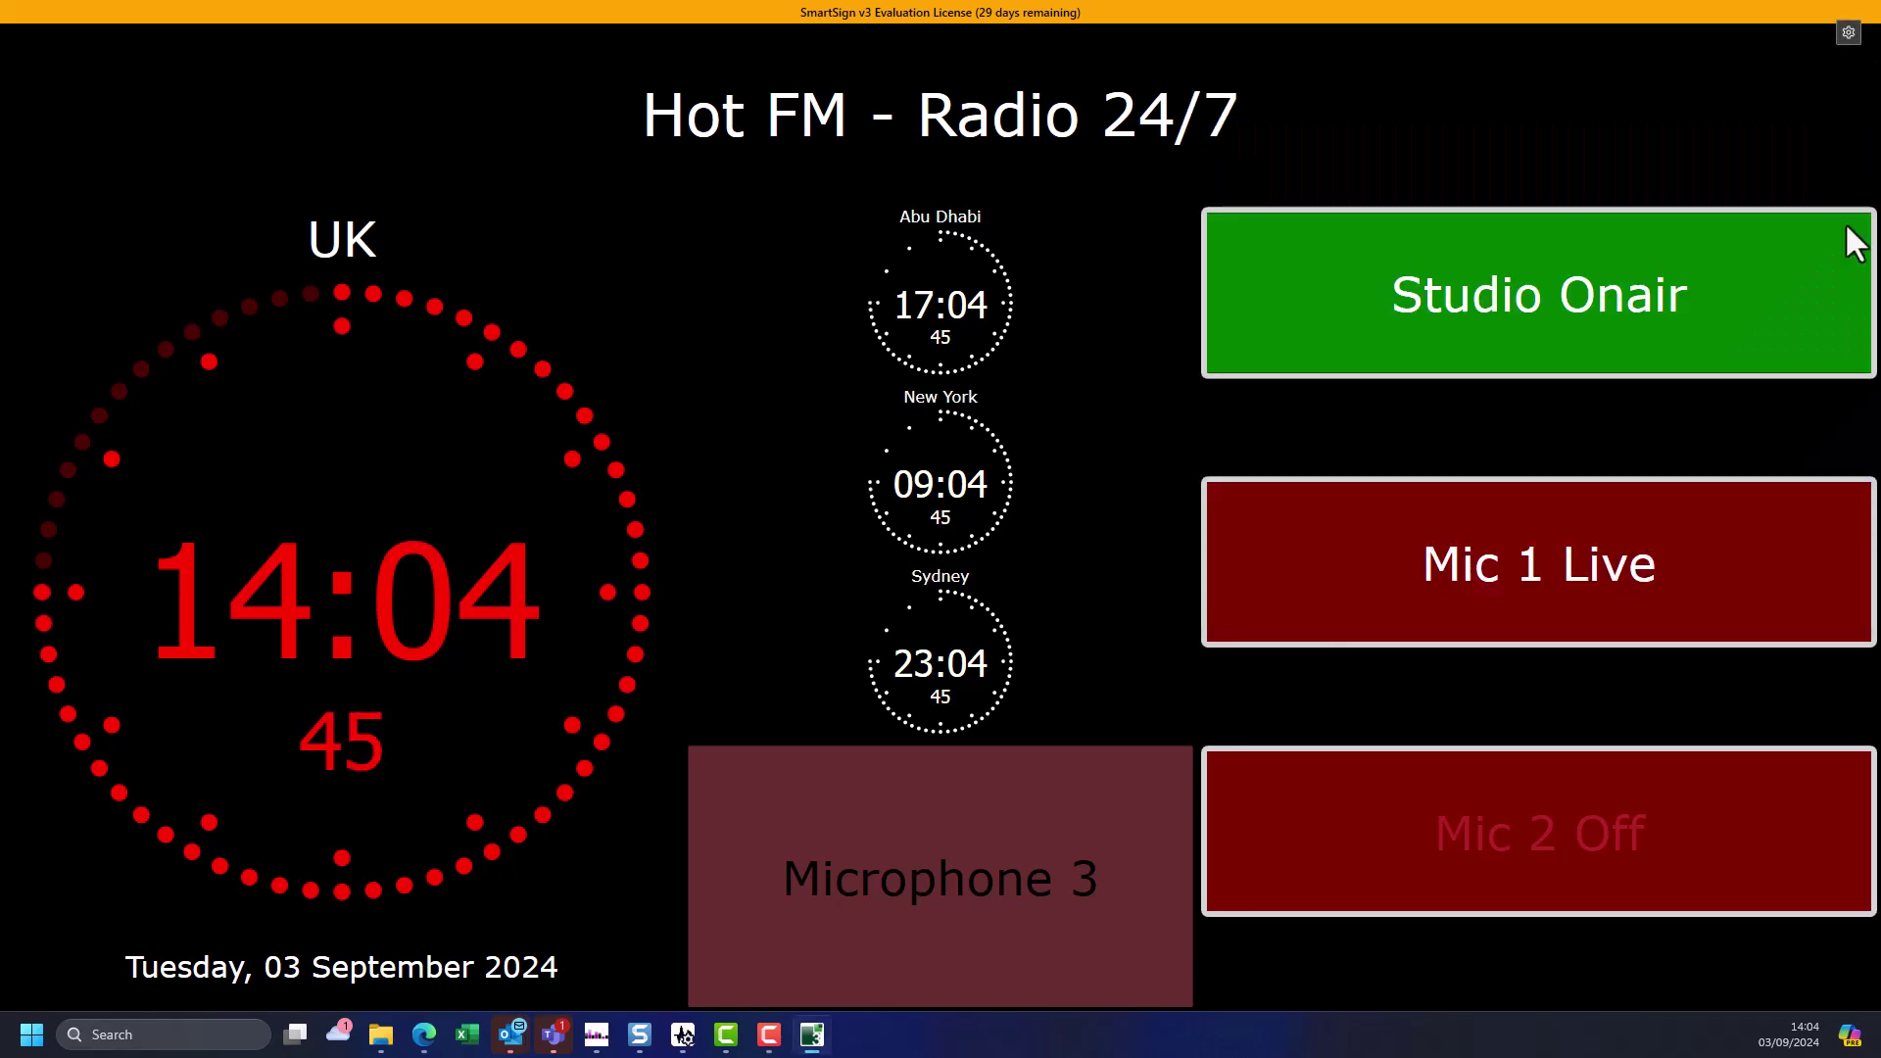
key("Escape")
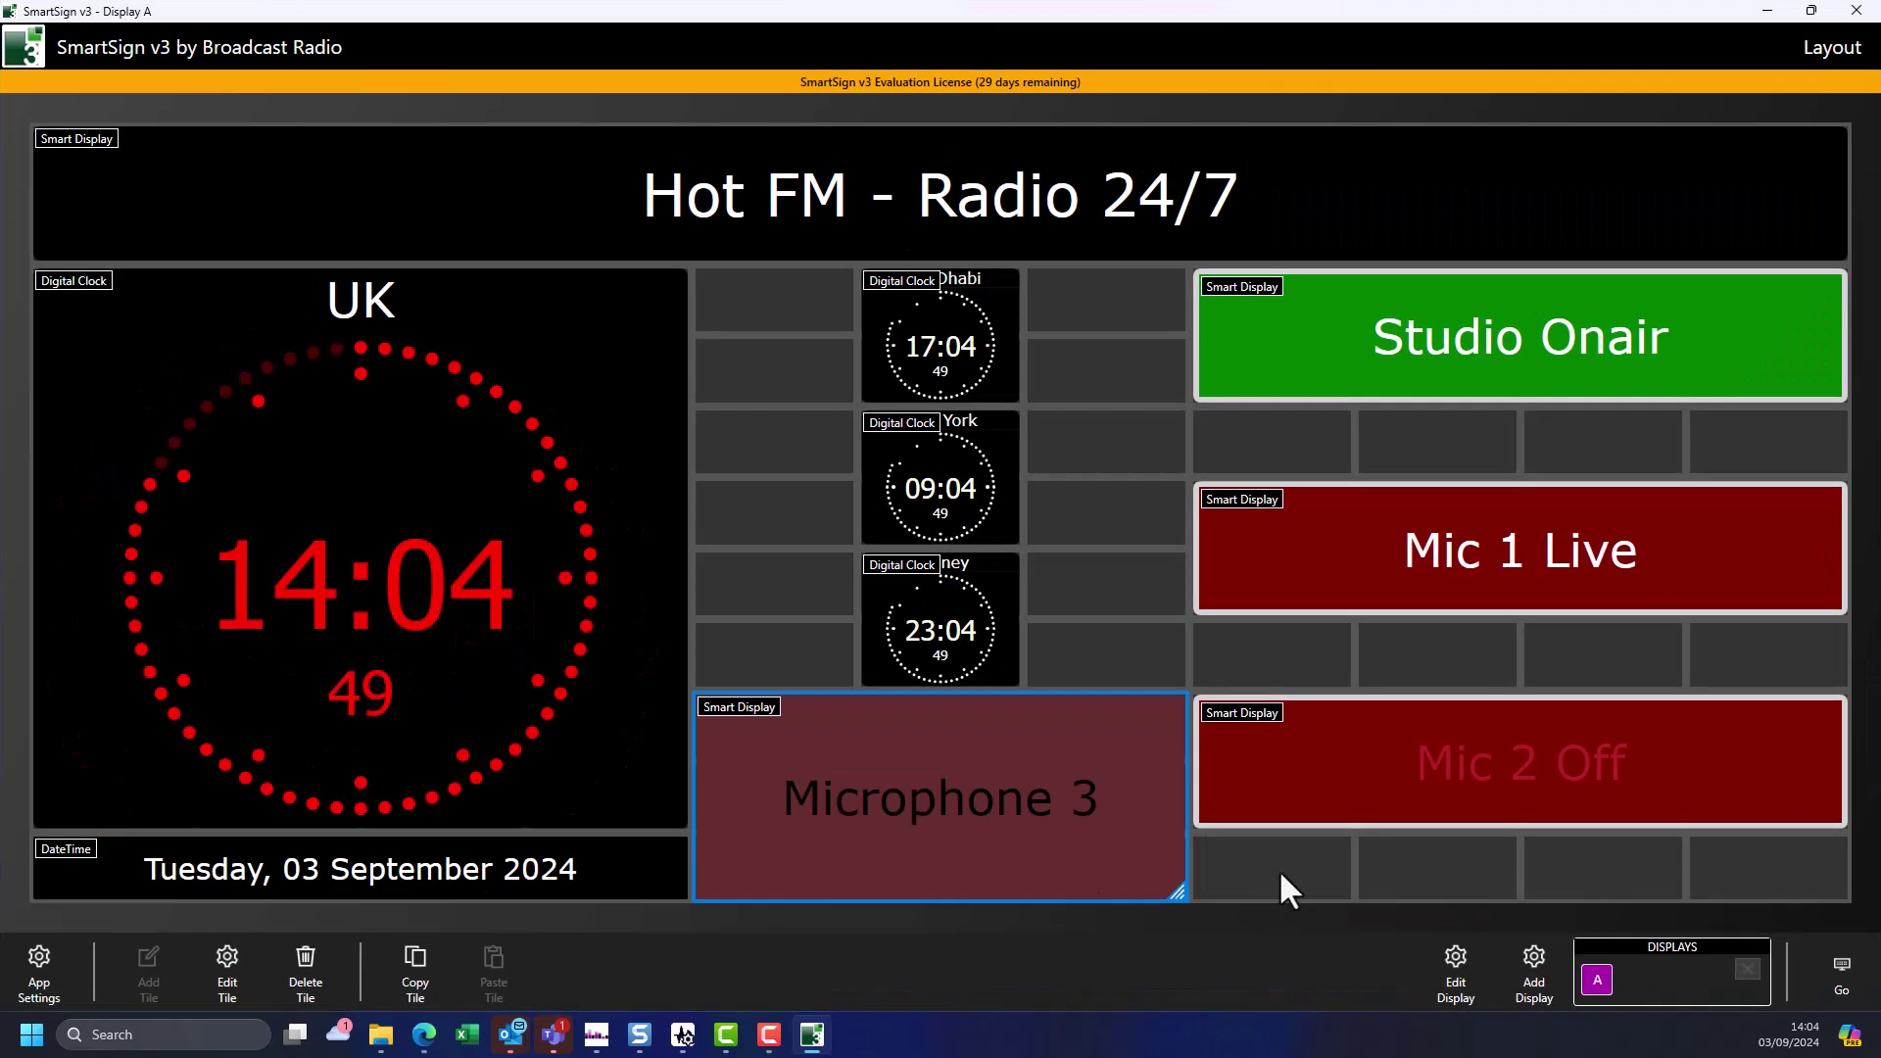
Review the settings of the UK digital clock tile and the DateTime tile, including the date format help.
double_click(483, 492)
scroll(1152, 489, "down", 1)
left_click(1432, 148)
double_click(367, 864)
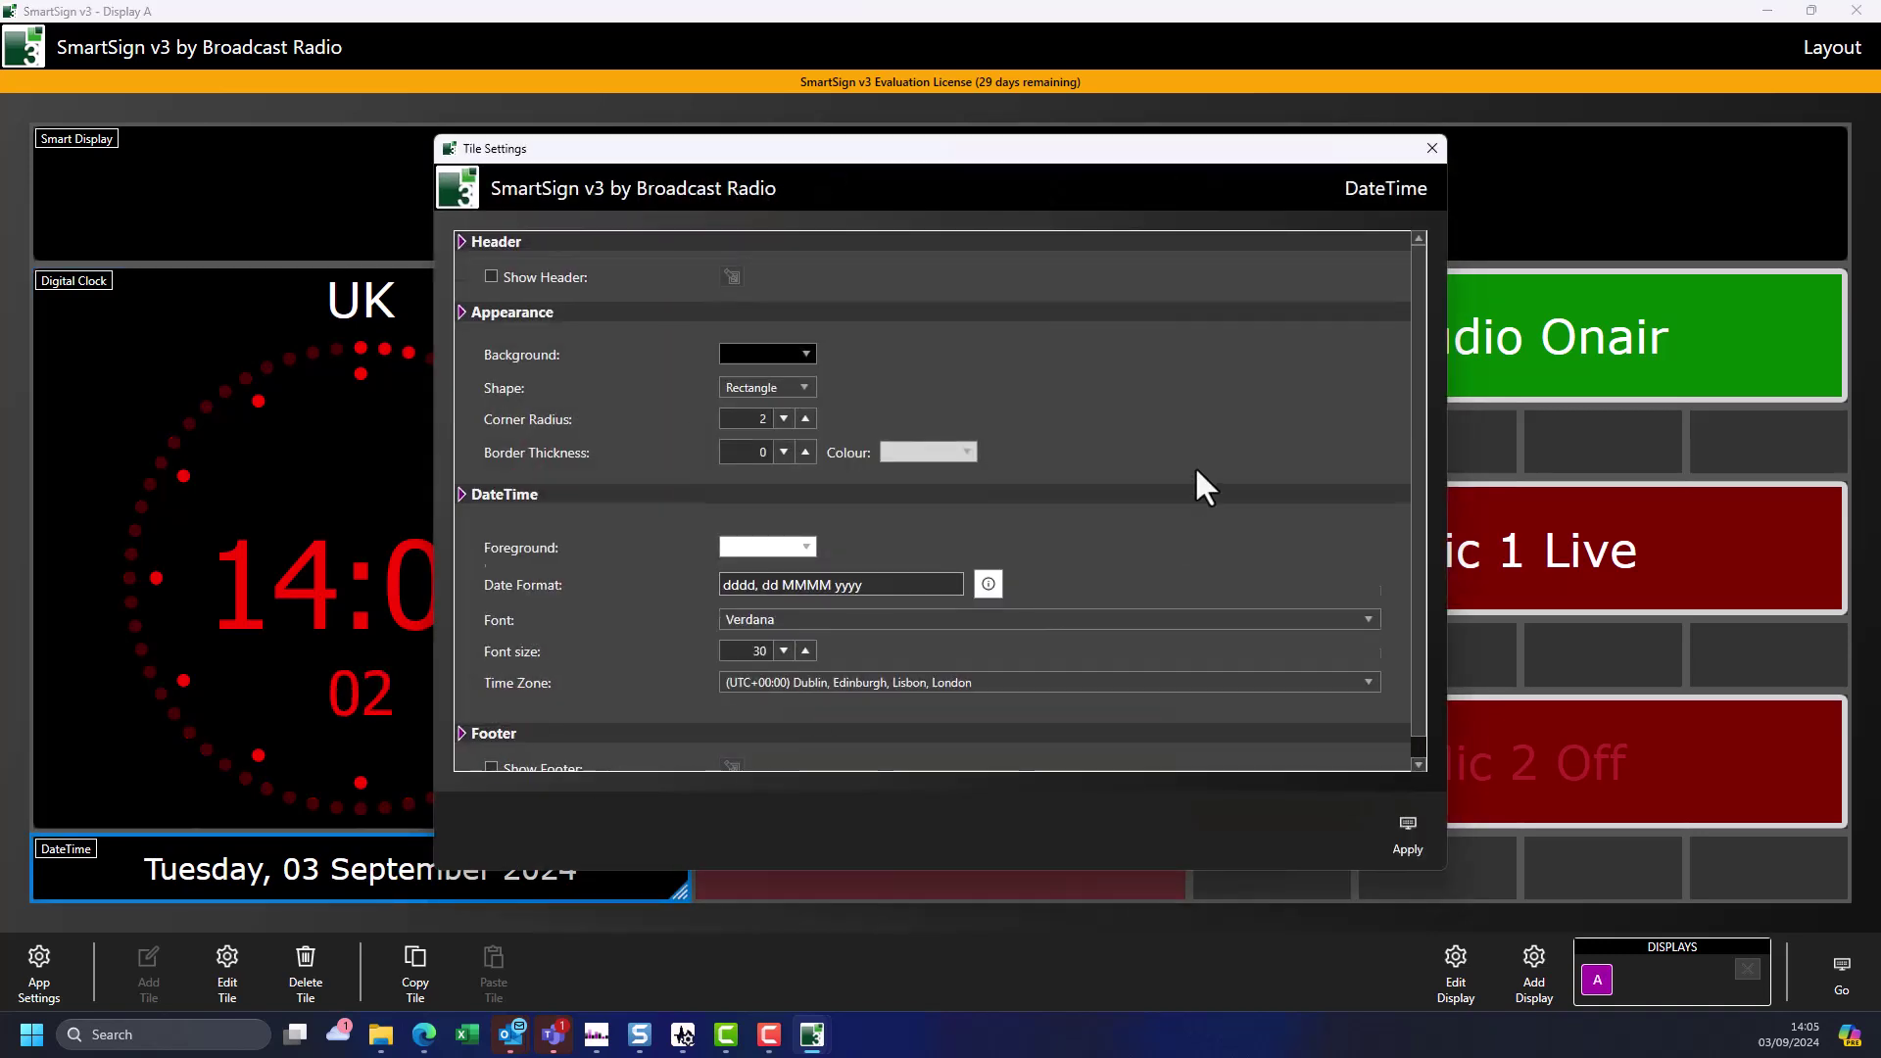
scroll(1126, 500, "down", 1)
left_click(988, 560)
left_click(1211, 275)
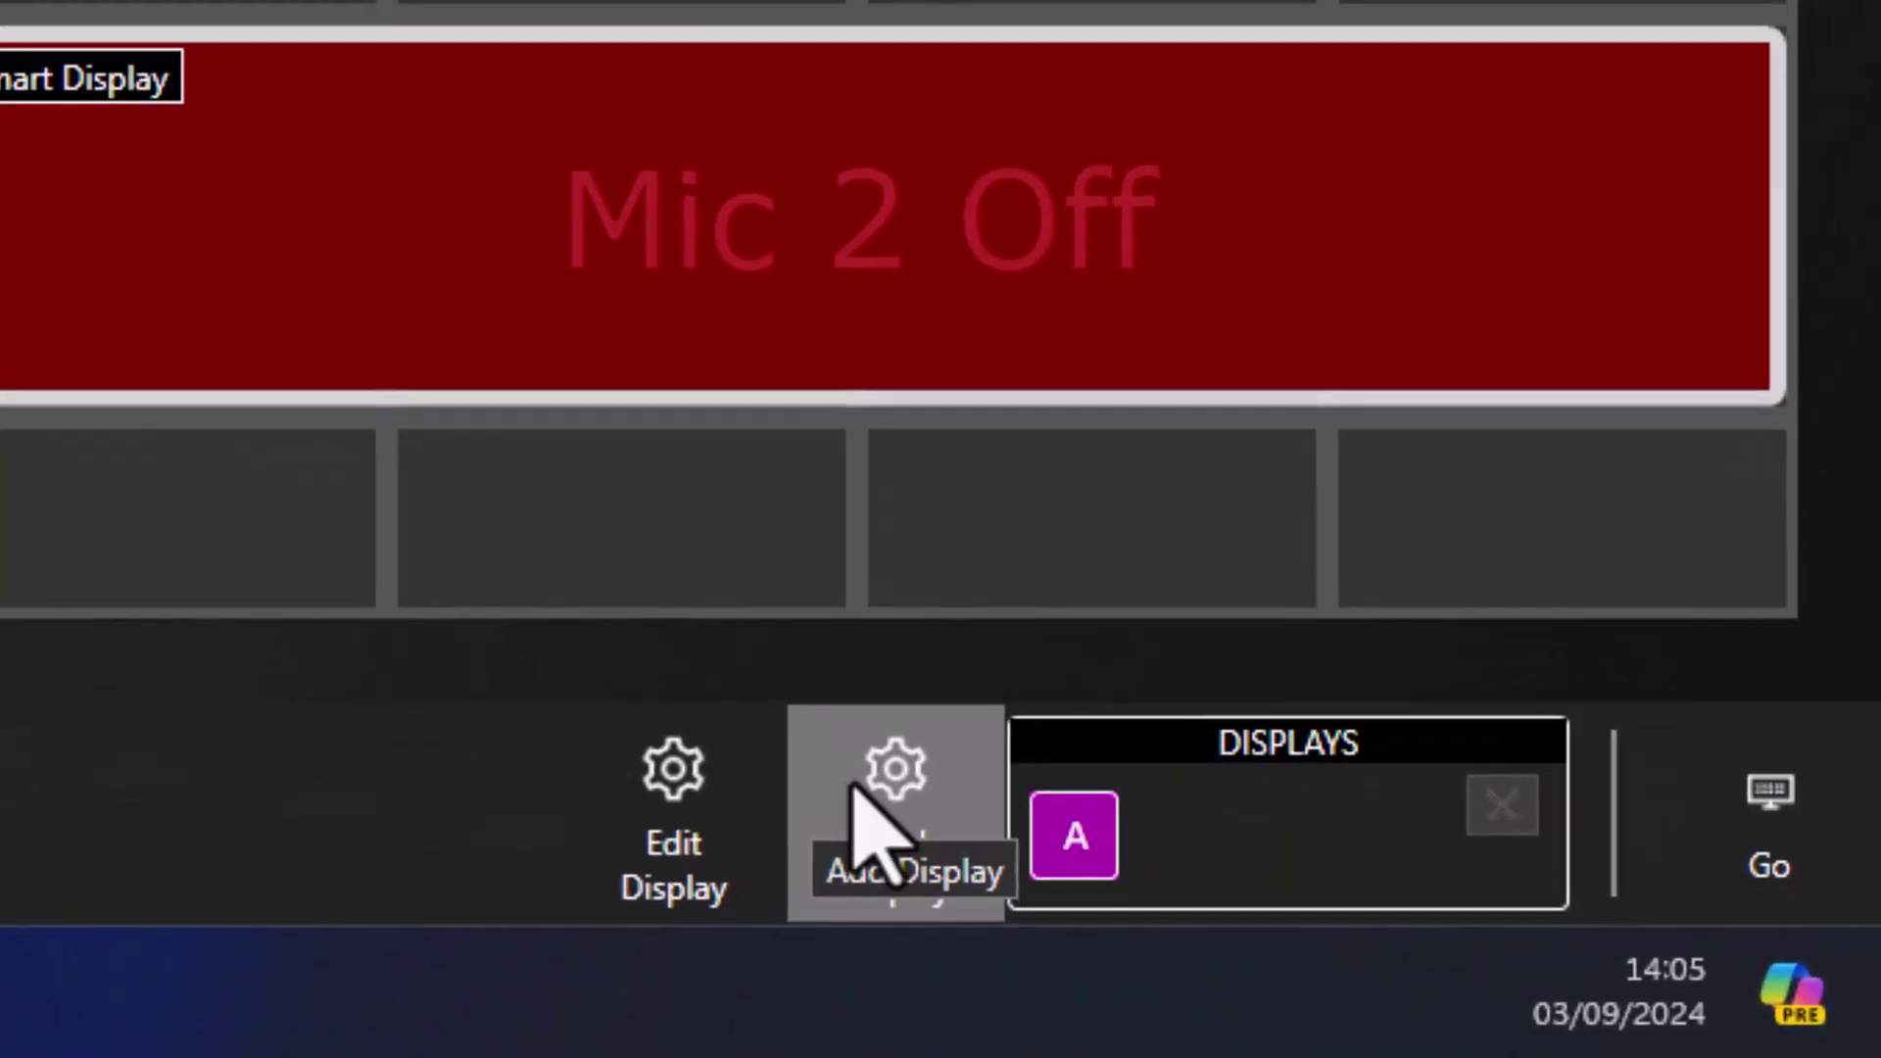
Add a second display without copying the current display's tiles and switch to display B.
left_click(848, 784)
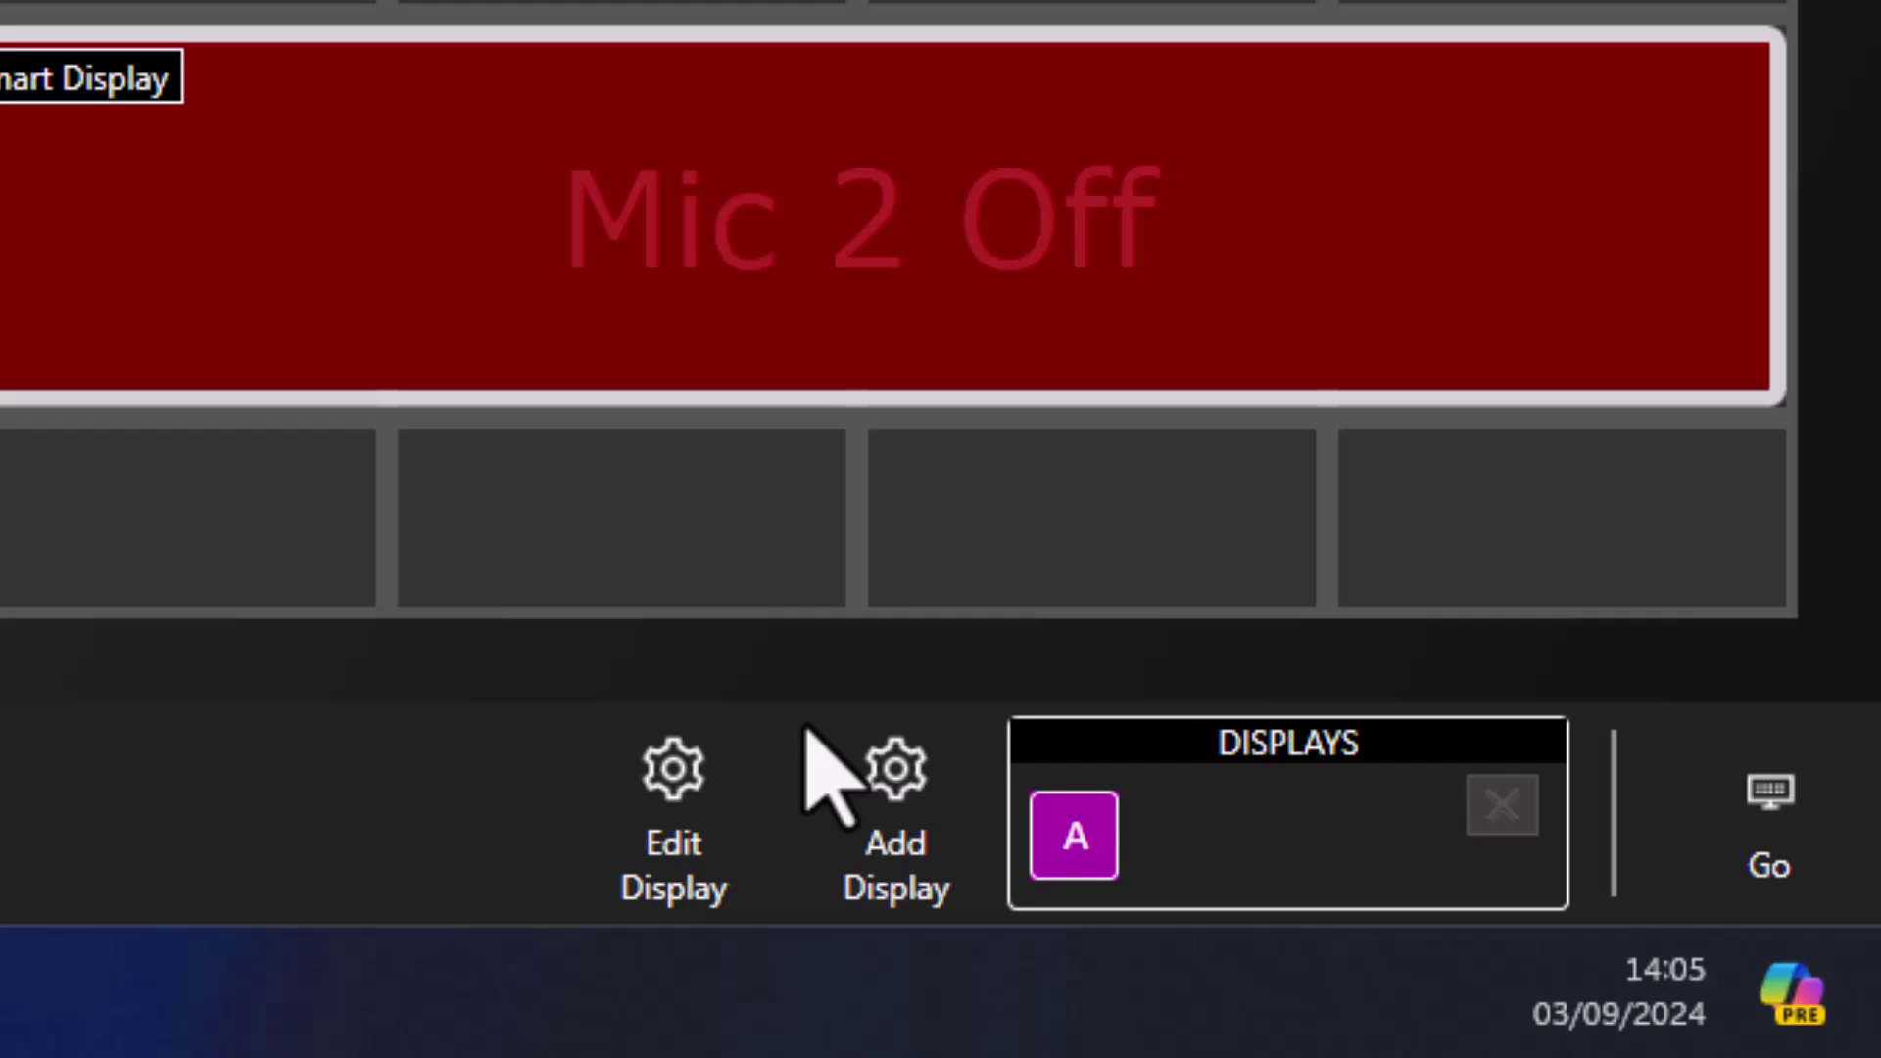
left_click(821, 769)
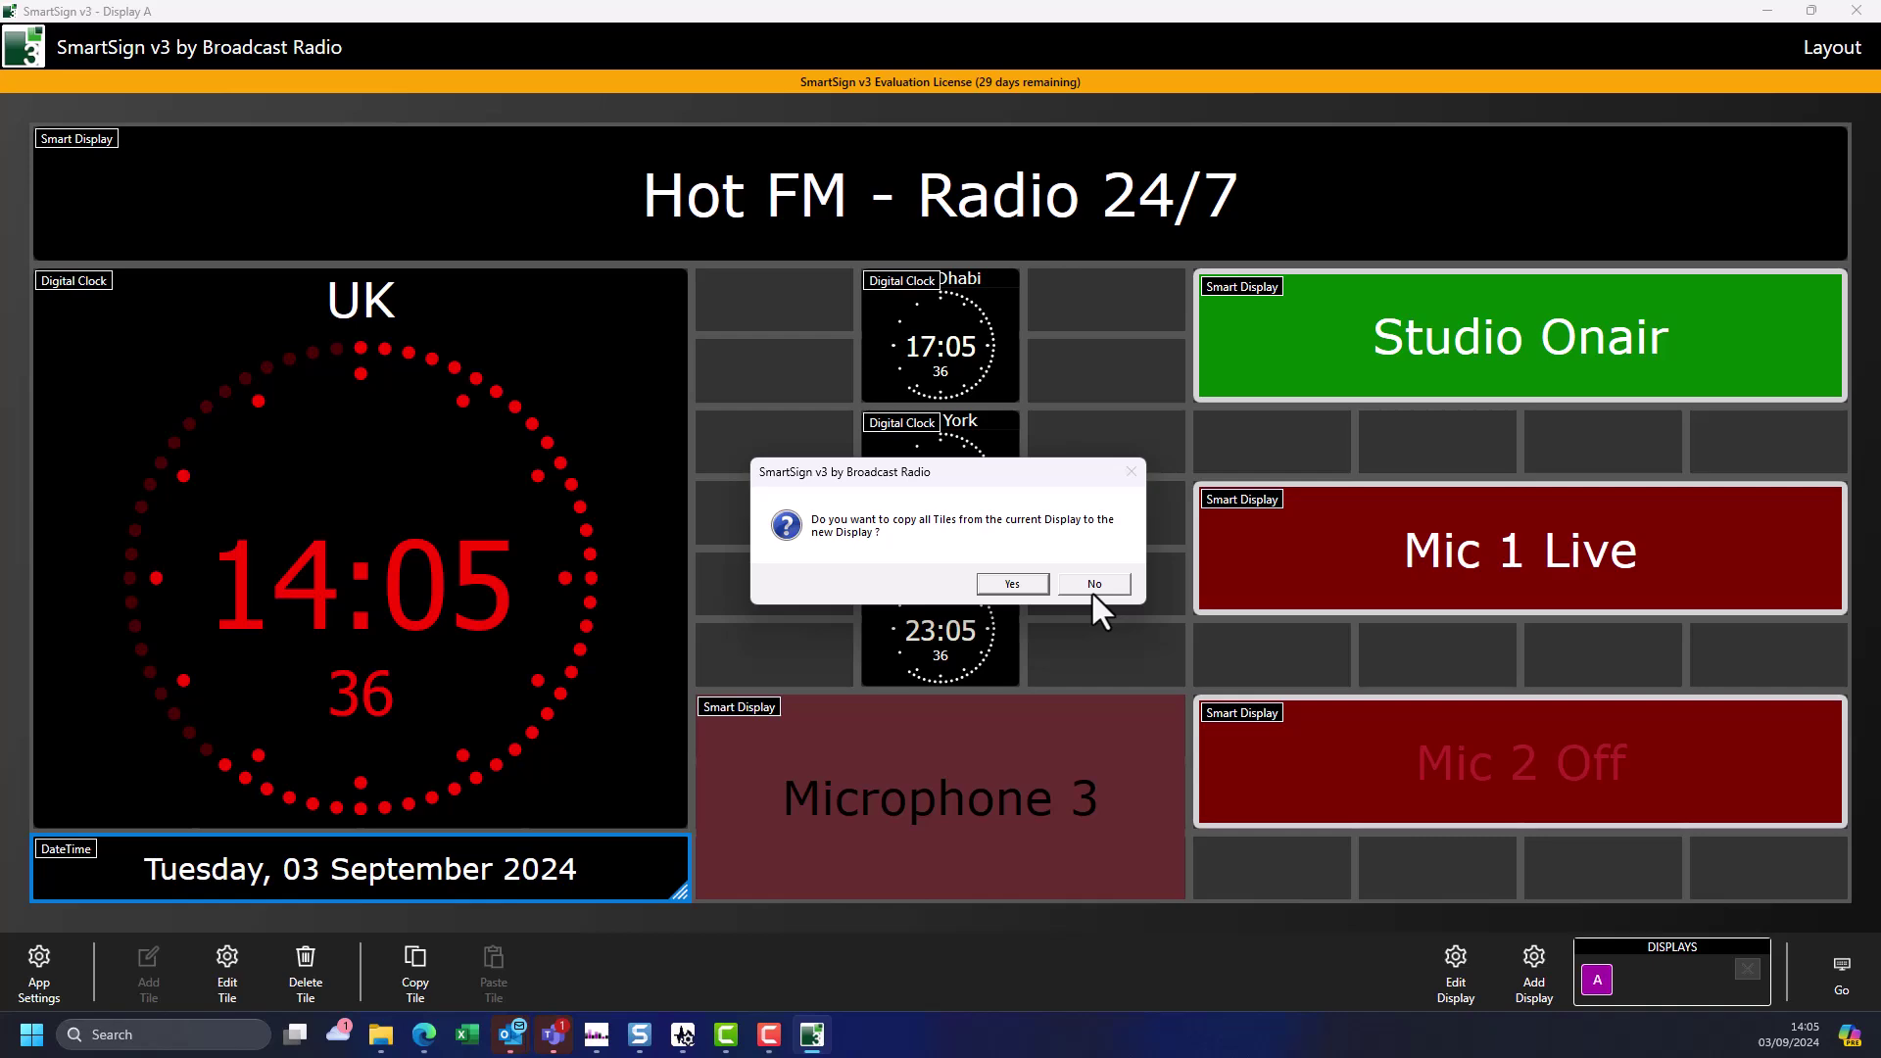
left_click(1093, 584)
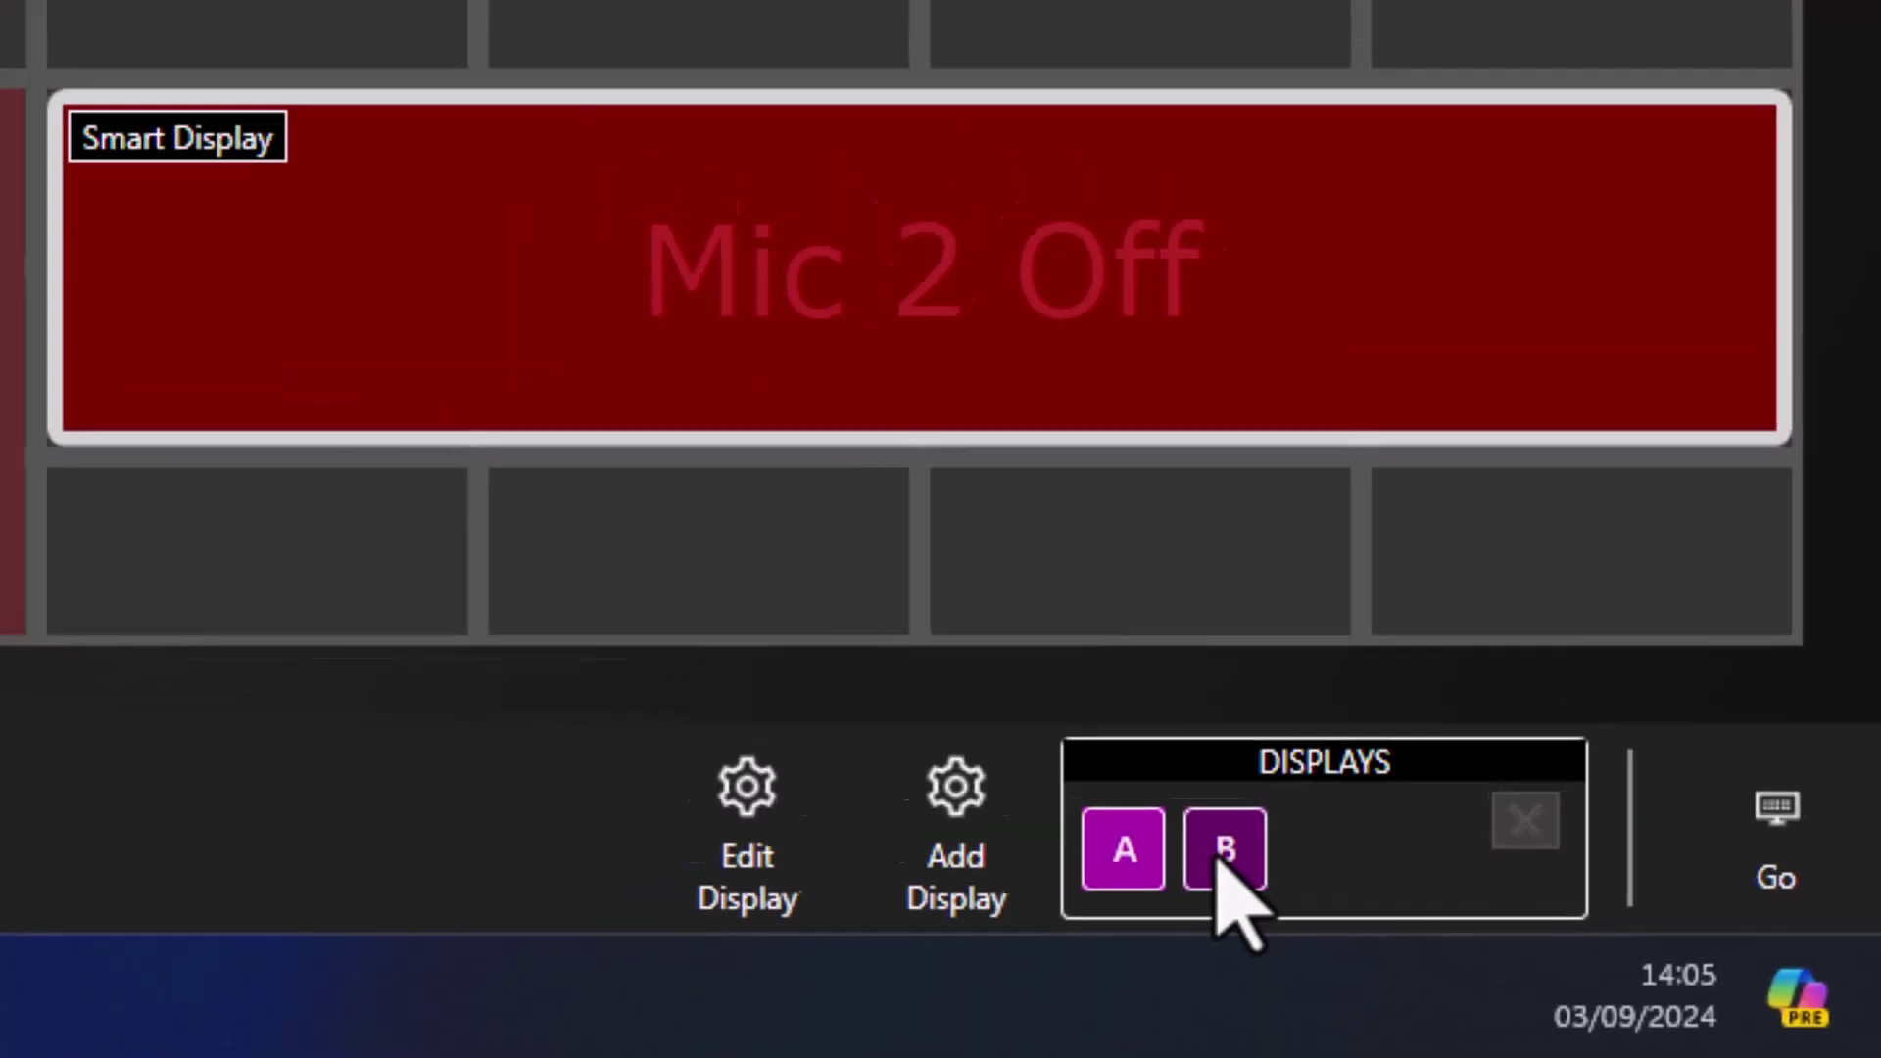
left_click(1134, 820)
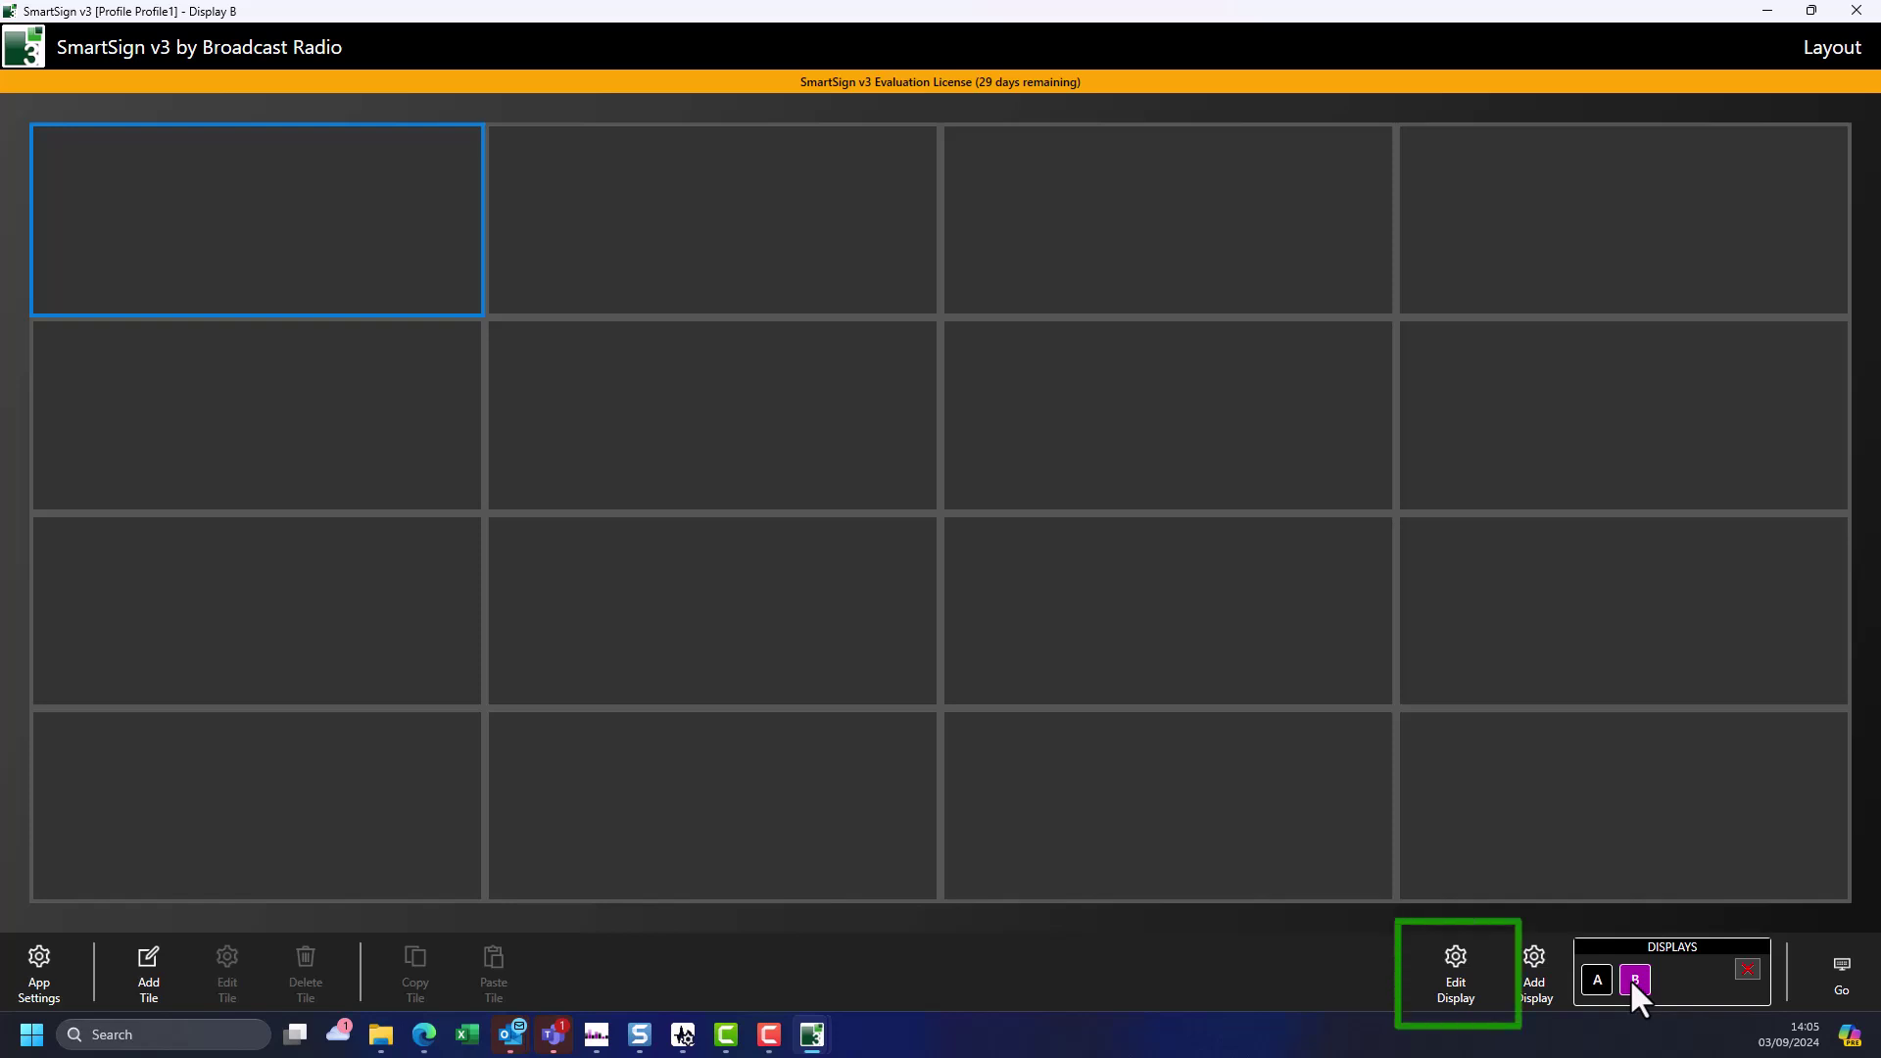
Set display B's grid to 7 columns and 8 rows and close the display settings.
left_click(1459, 973)
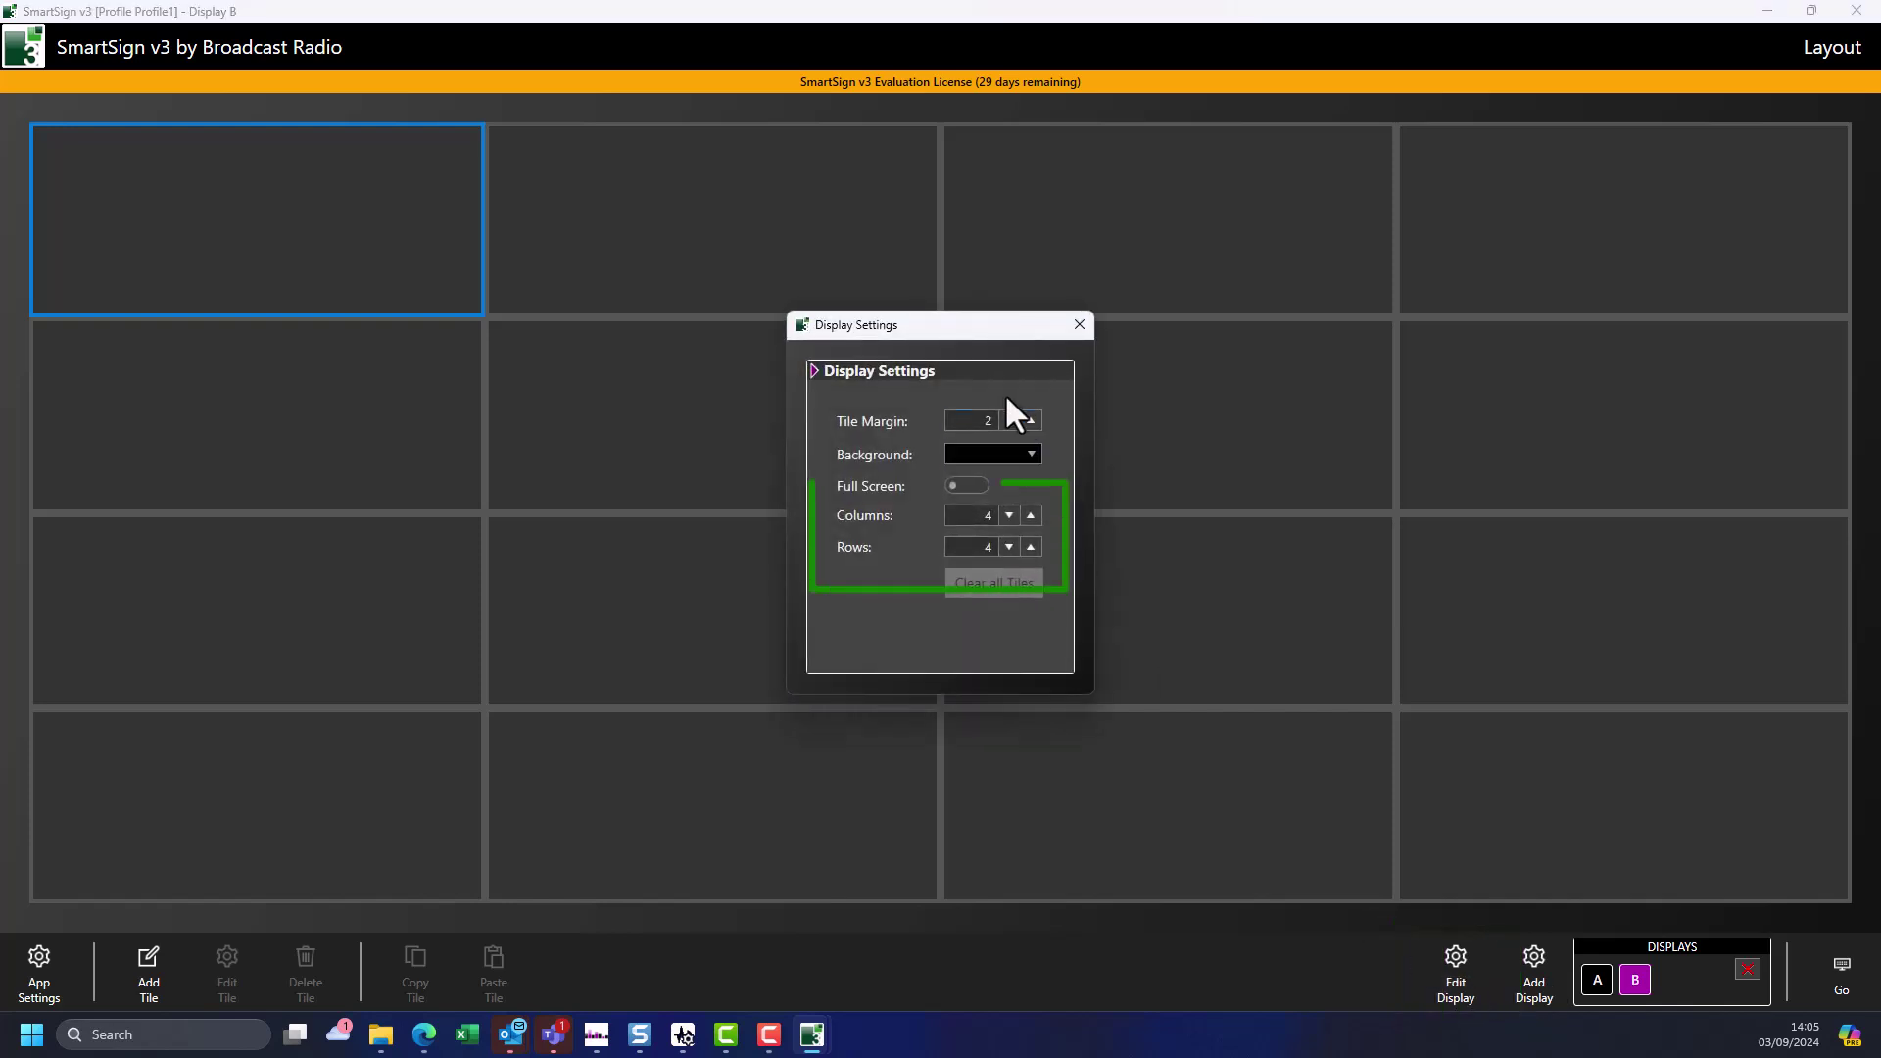
left_click(1009, 516)
left_click(1009, 516)
left_click(1029, 516)
left_click(1030, 516)
left_click(1029, 517)
left_click(1030, 516)
left_click(1029, 517)
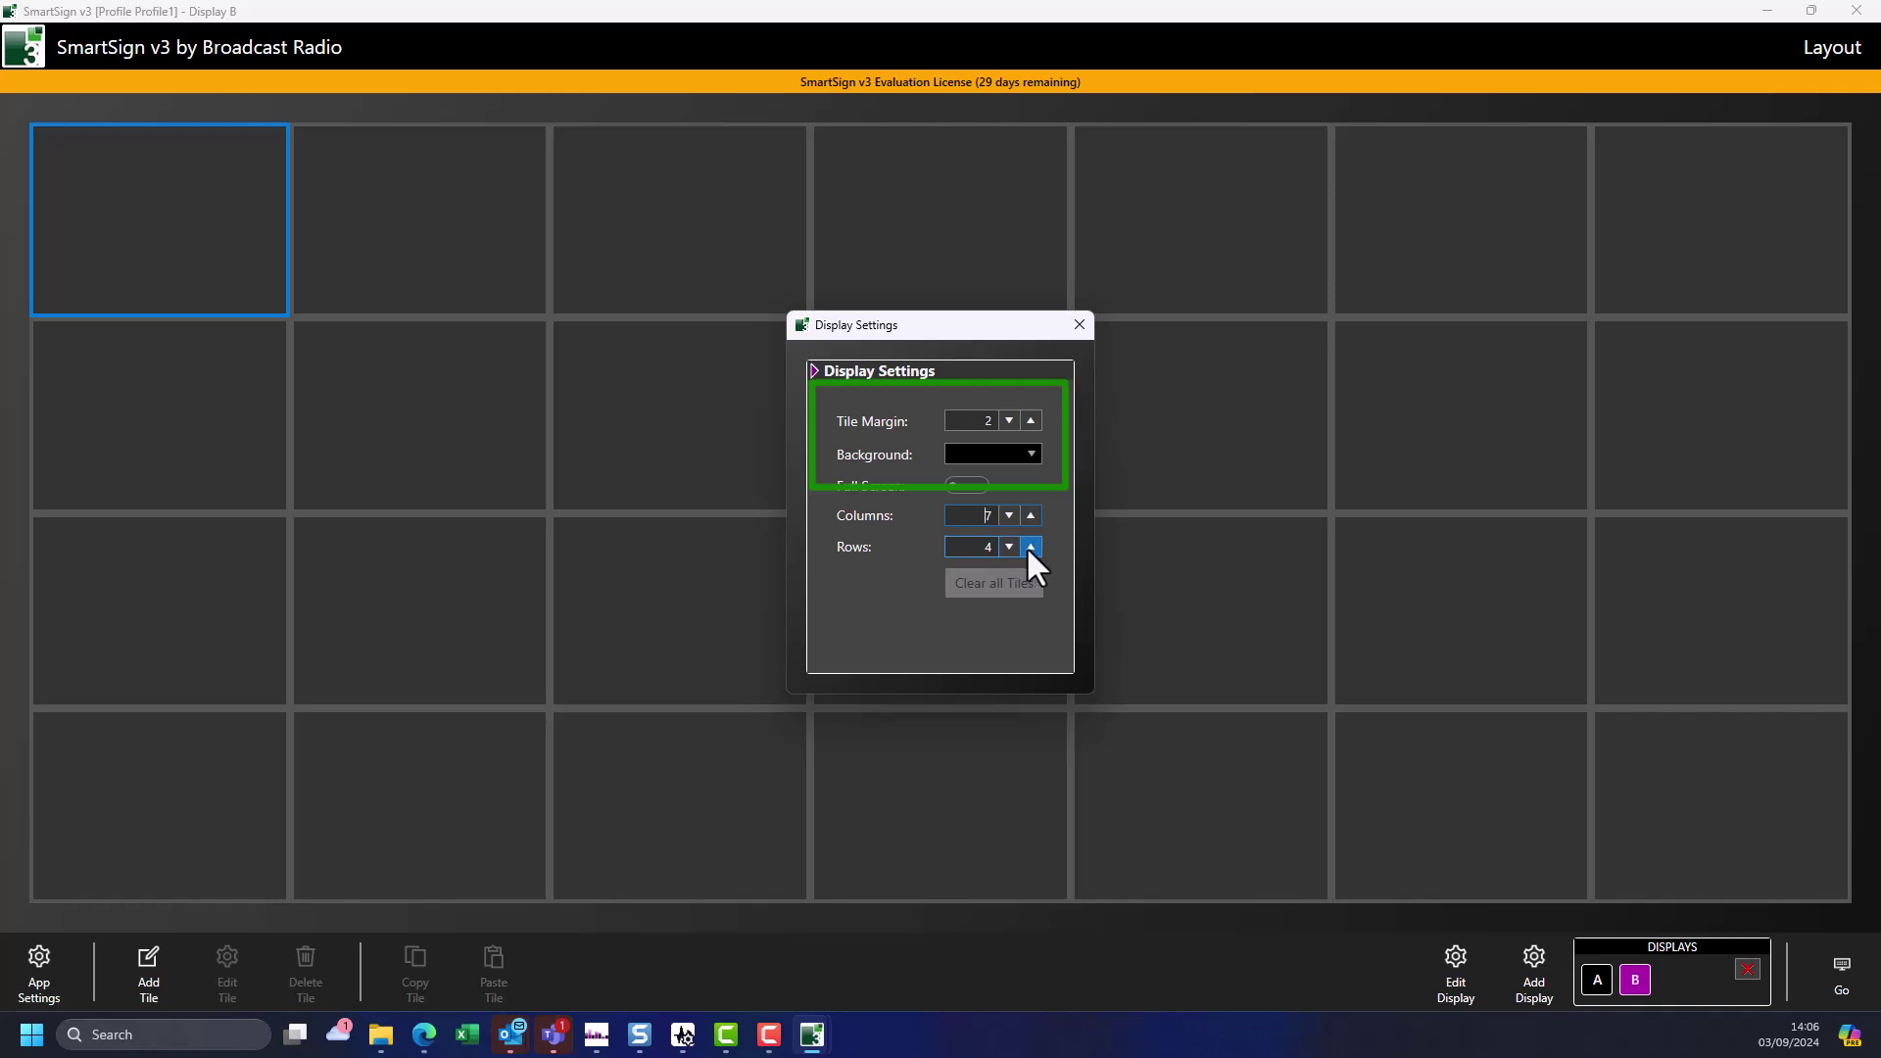
left_click(1030, 546)
left_click(1030, 547)
left_click(1029, 546)
left_click(1029, 546)
left_click(1080, 324)
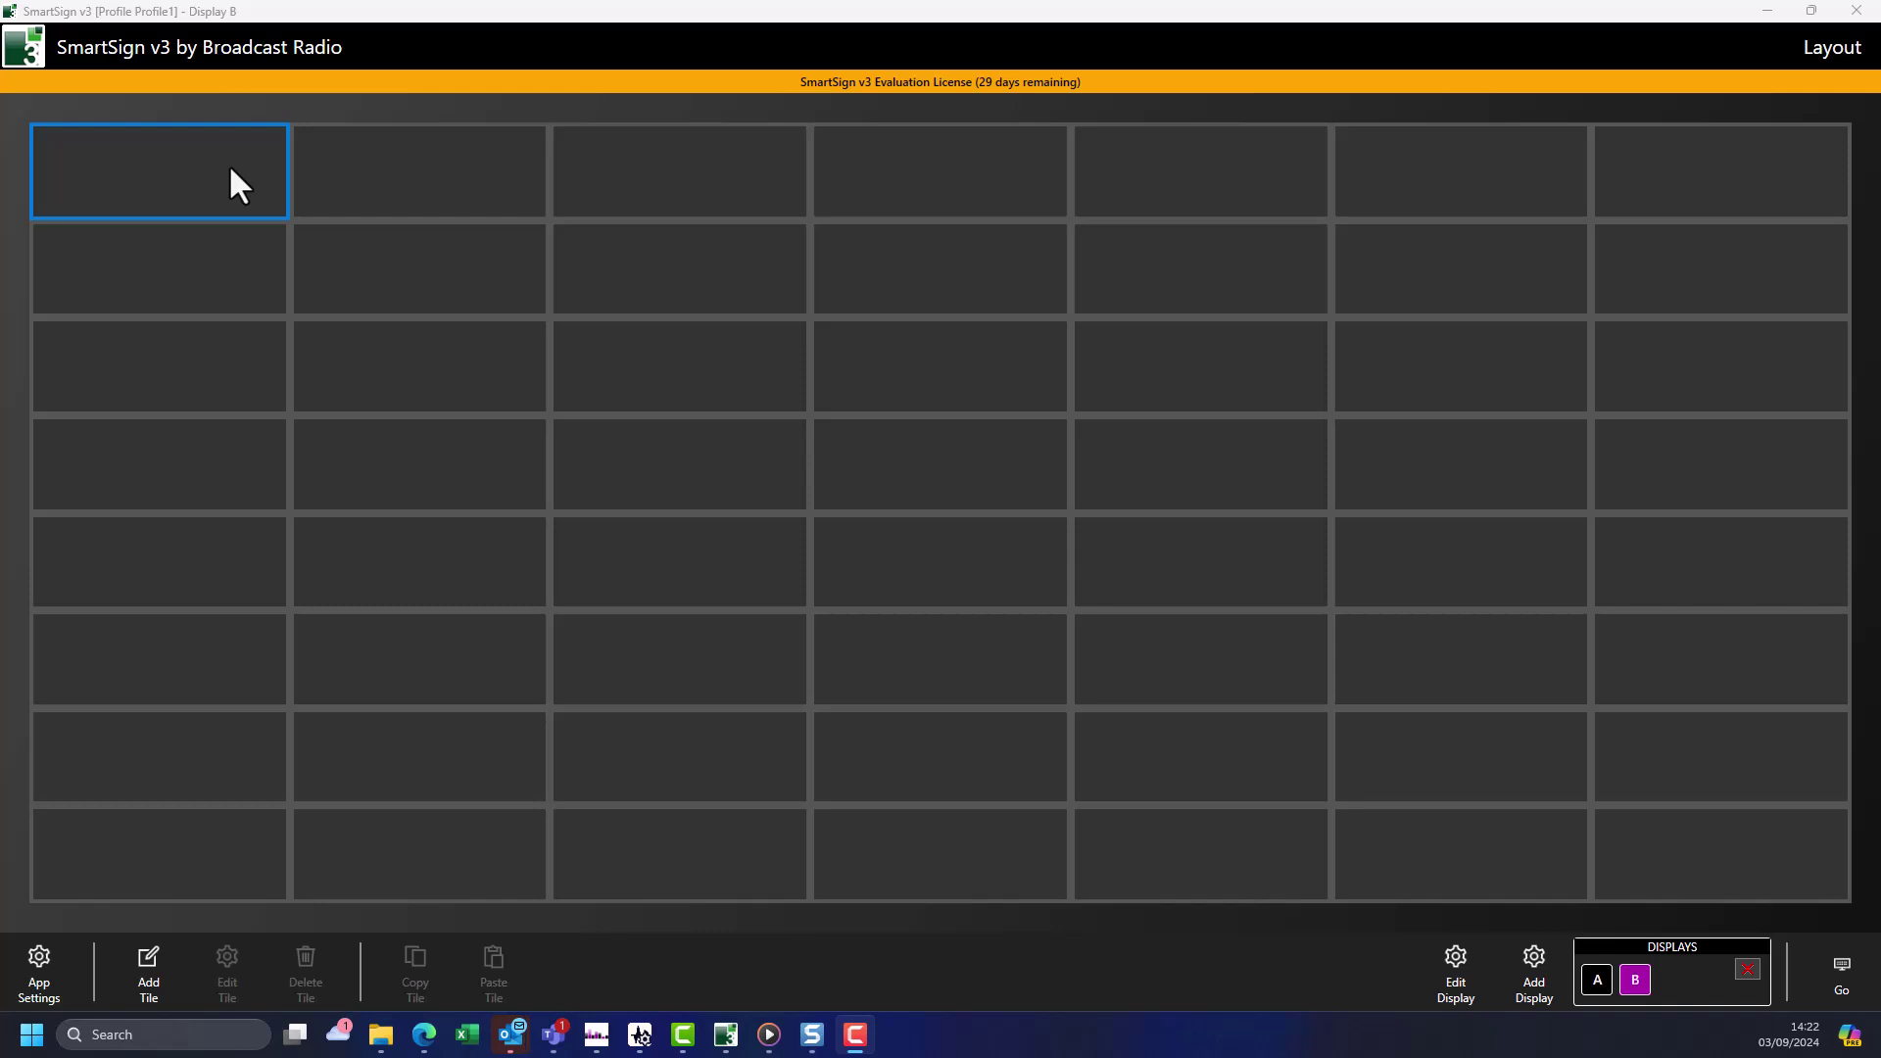
Add an RSS Feed tile in the first grid cell and enlarge it to seven columns by two rows.
double_click(221, 167)
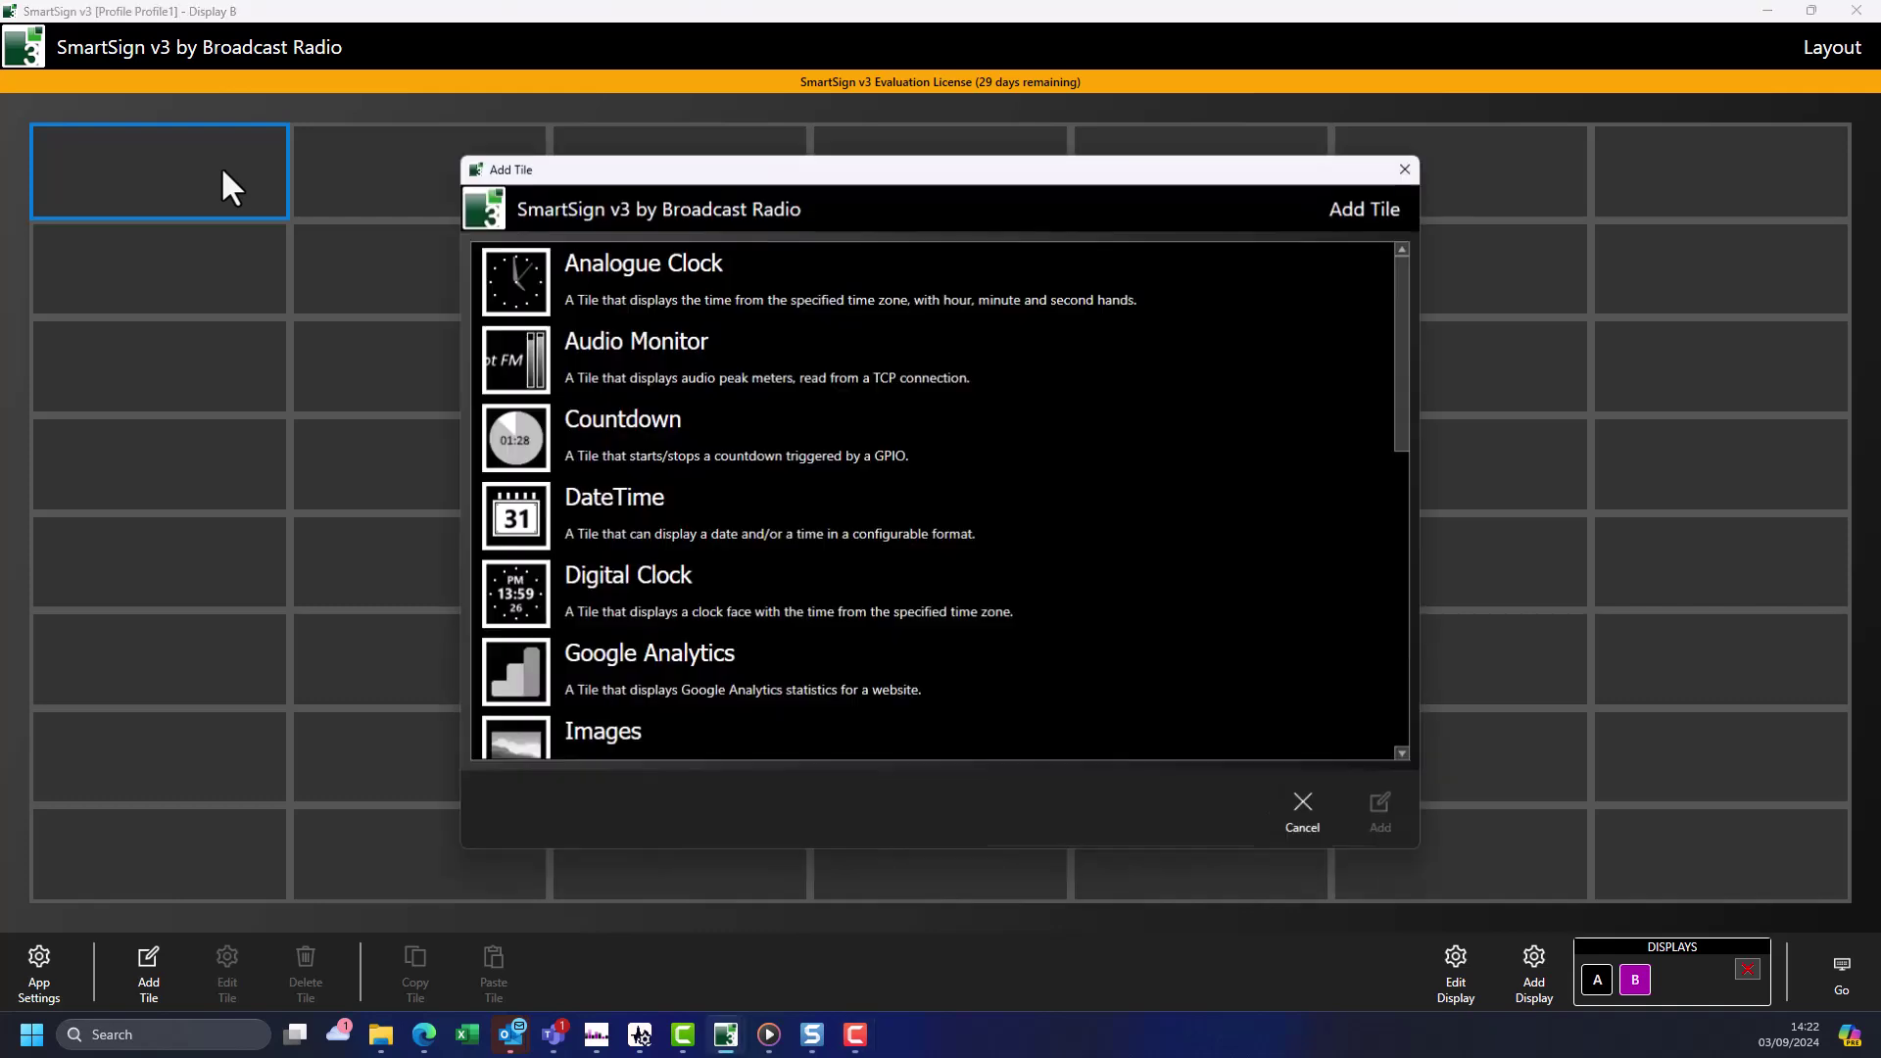
scroll(784, 315, "down", 3)
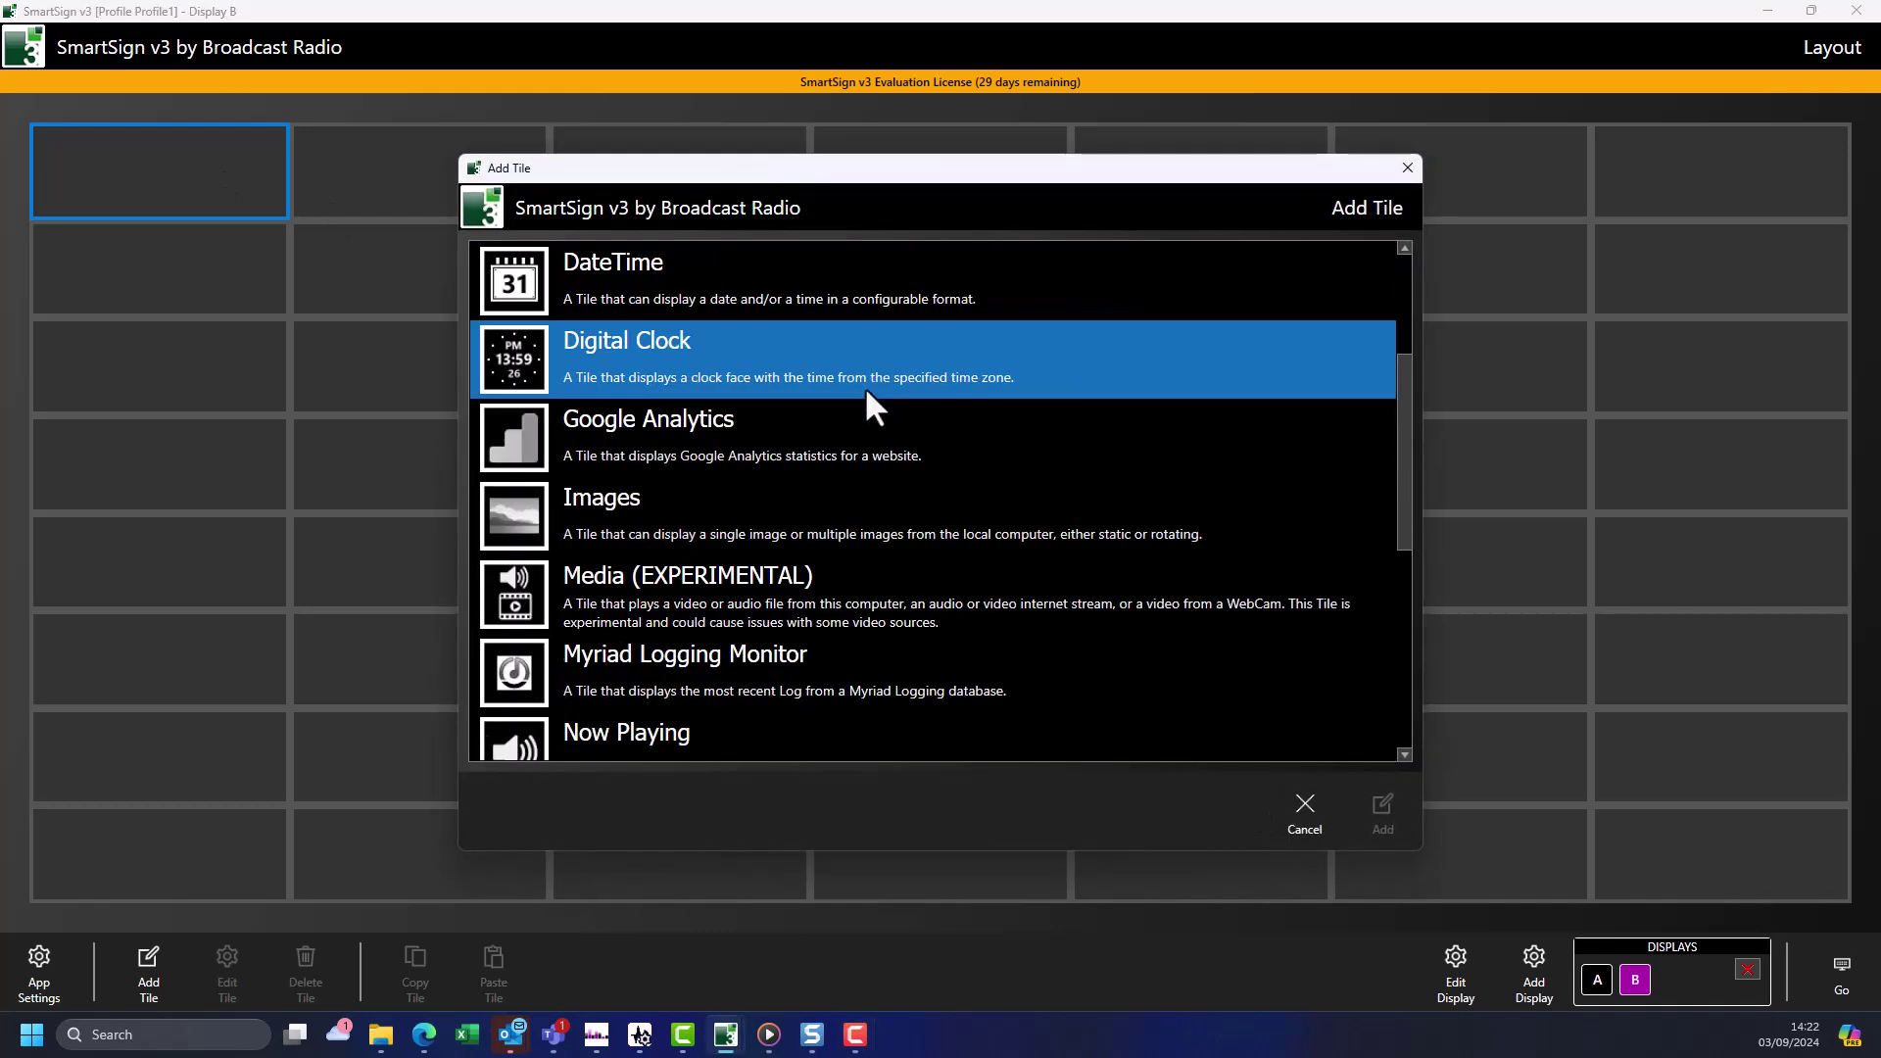
left_click(802, 356)
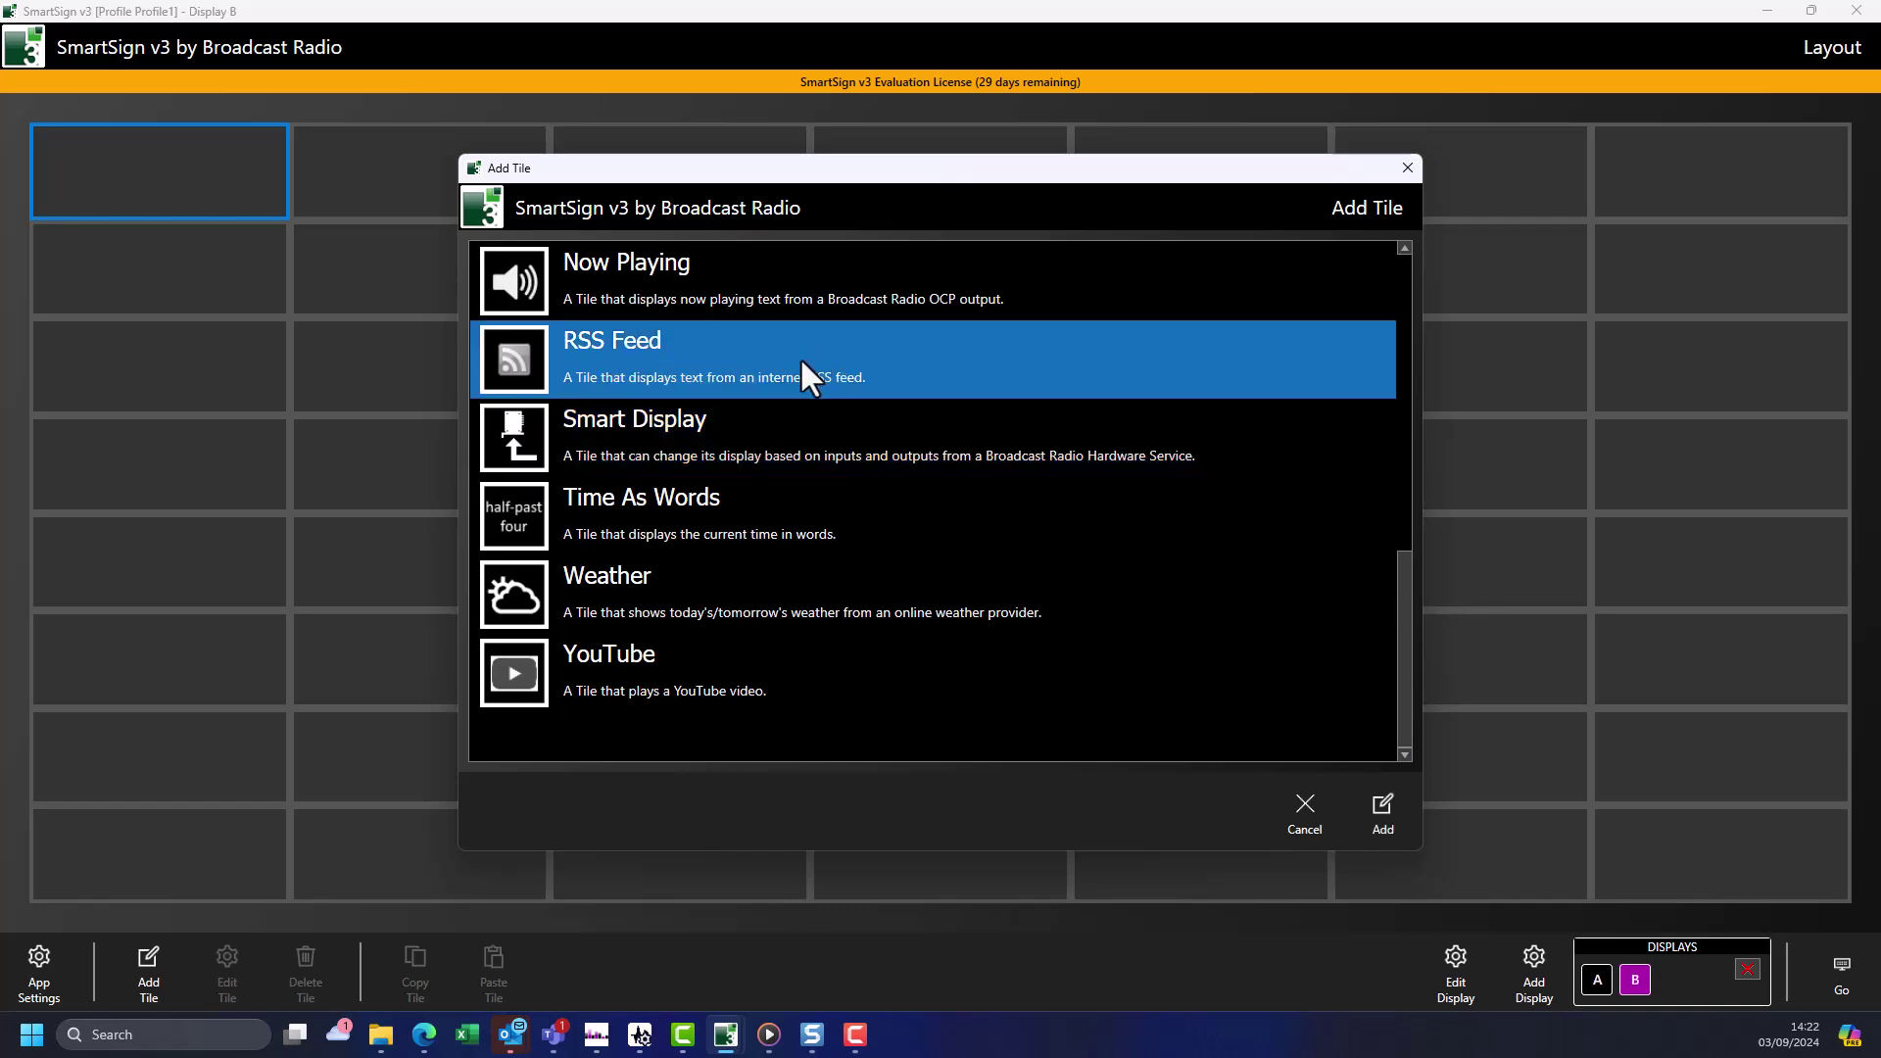
left_click(1381, 823)
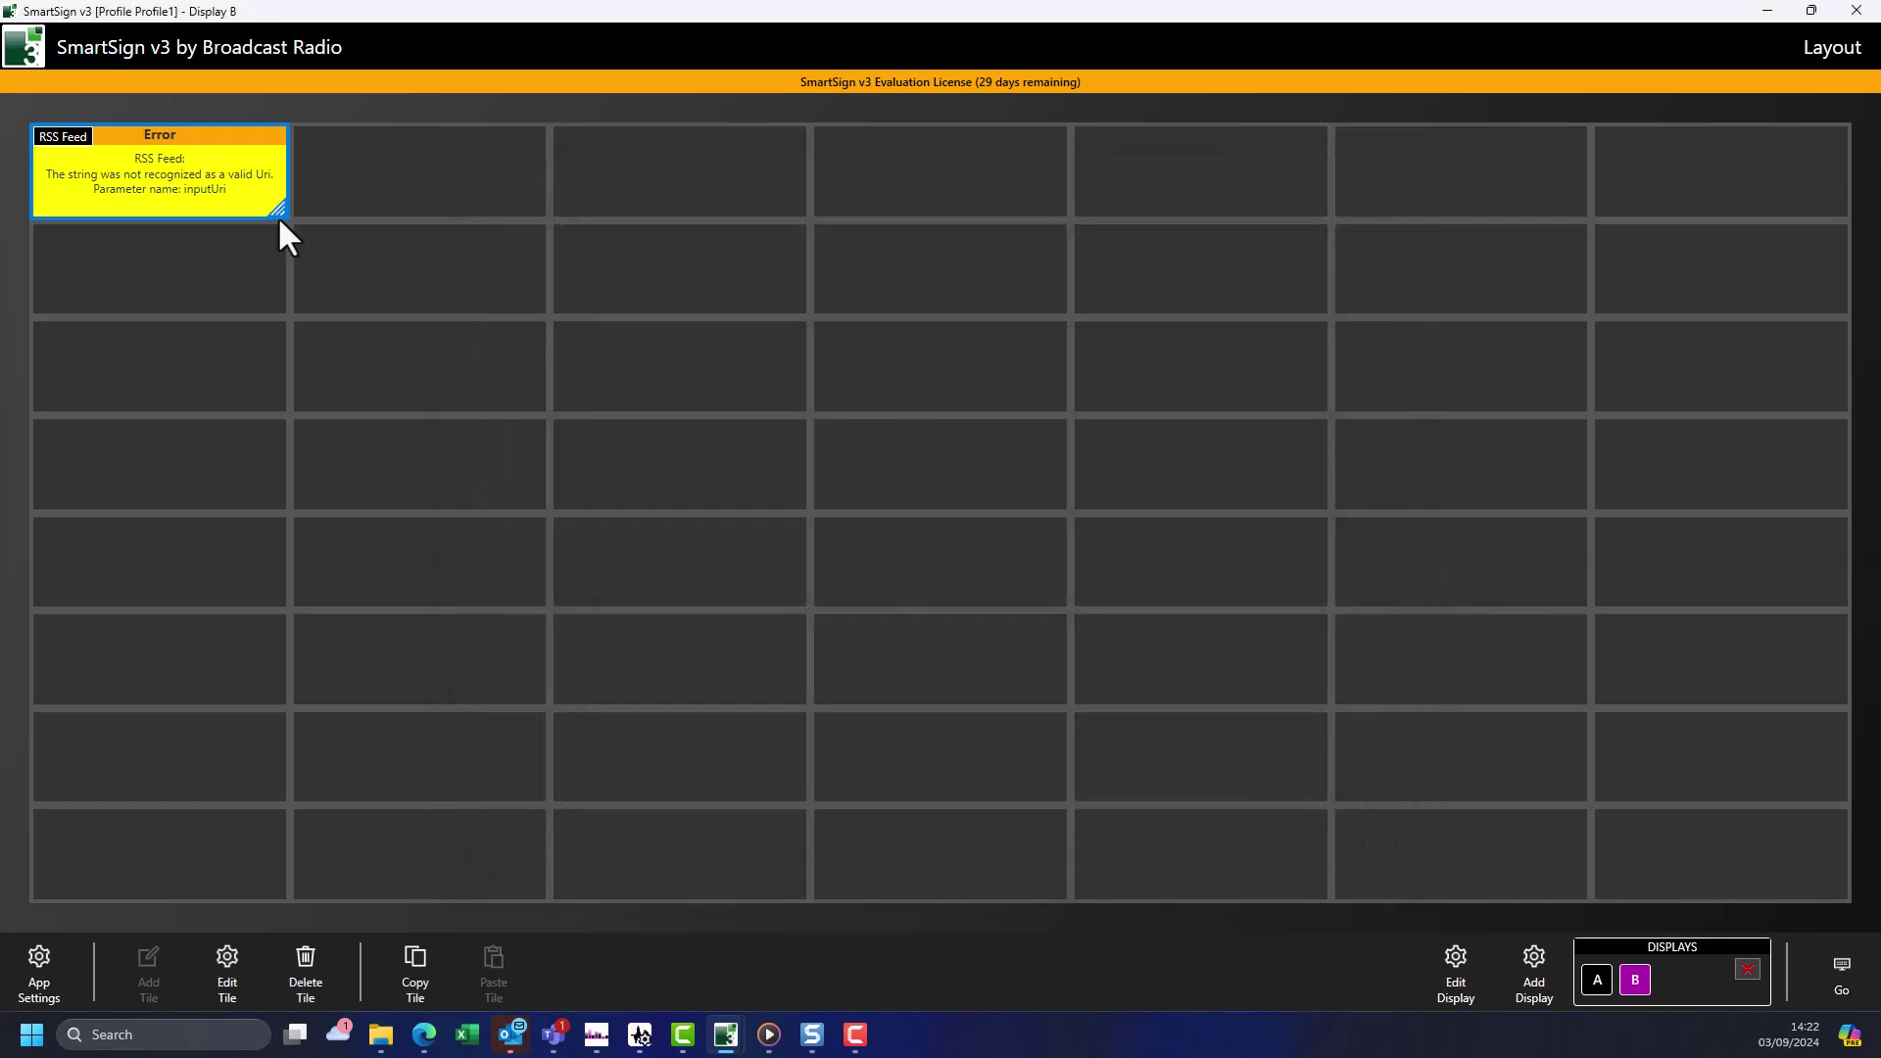
left_click_drag(280, 219, 382, 230)
left_click_drag(1343, 315, 1794, 312)
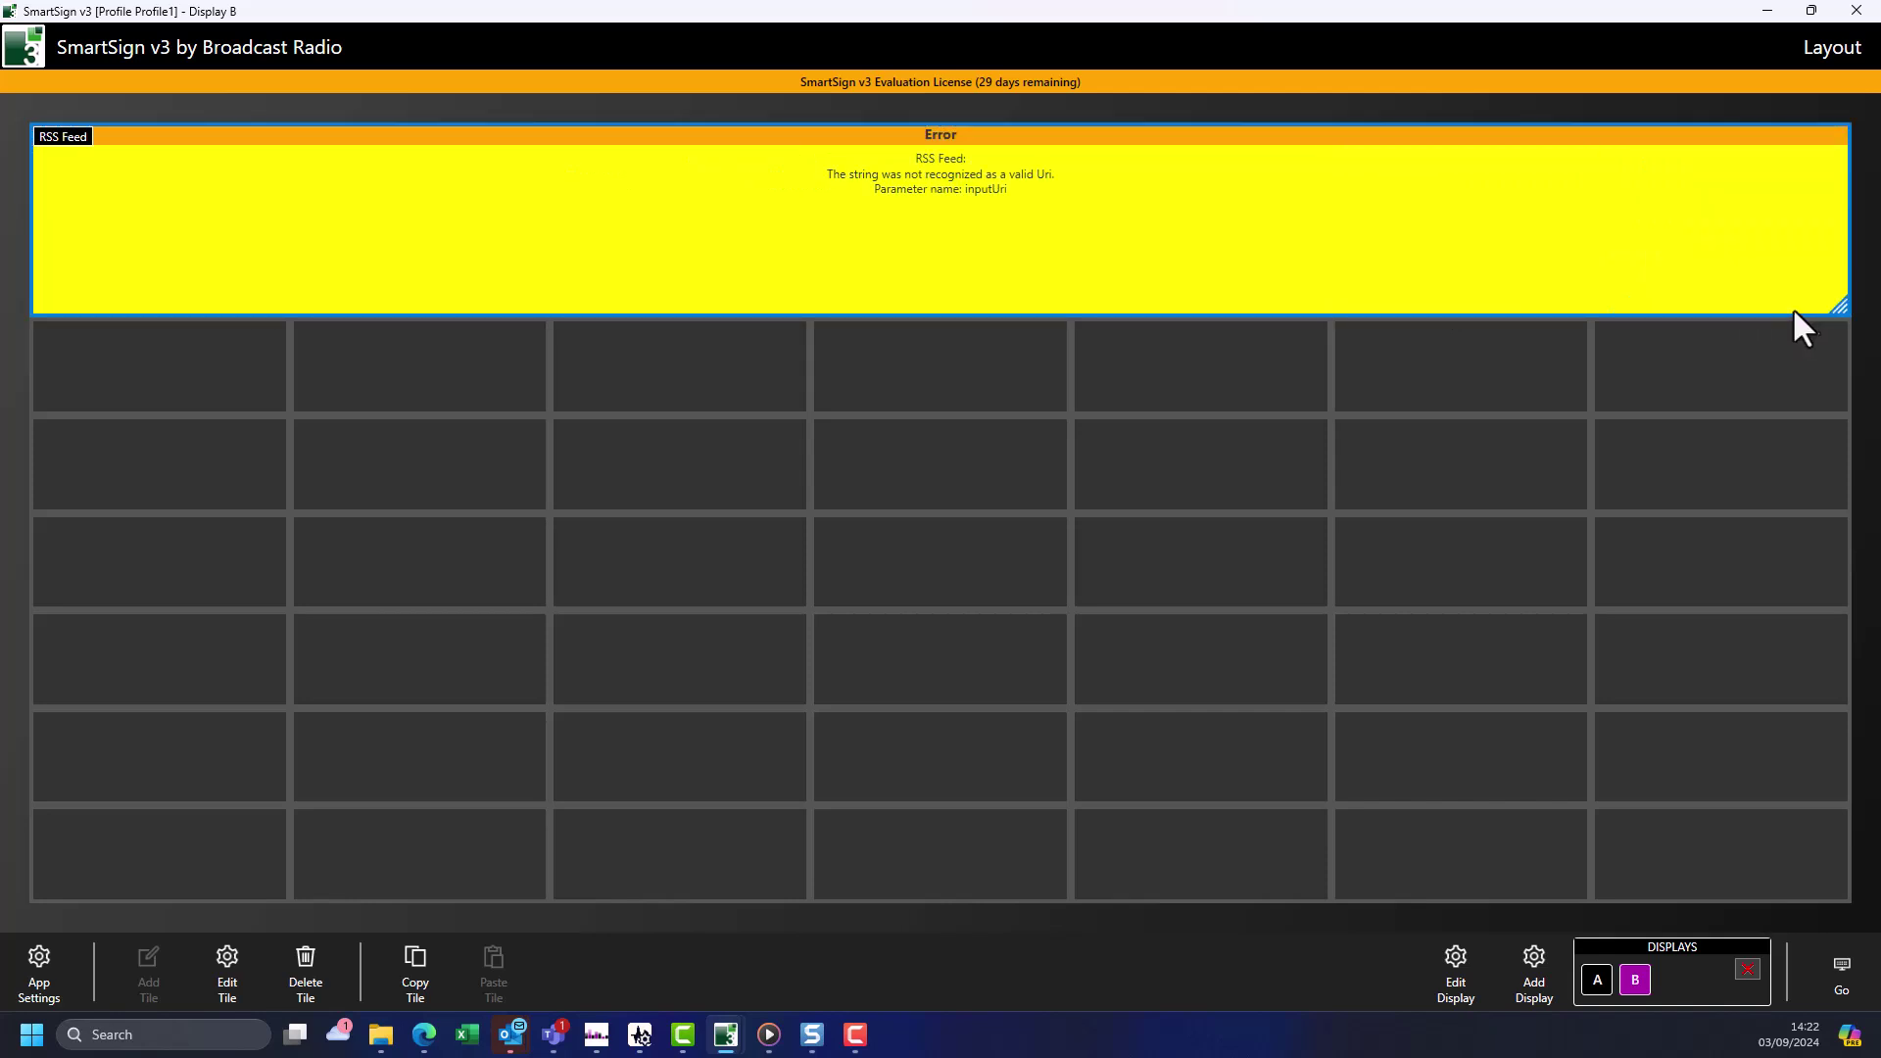
double_click(926, 233)
left_click(855, 546)
type("https://feeds.bbci.co.uk/news/rss.xml")
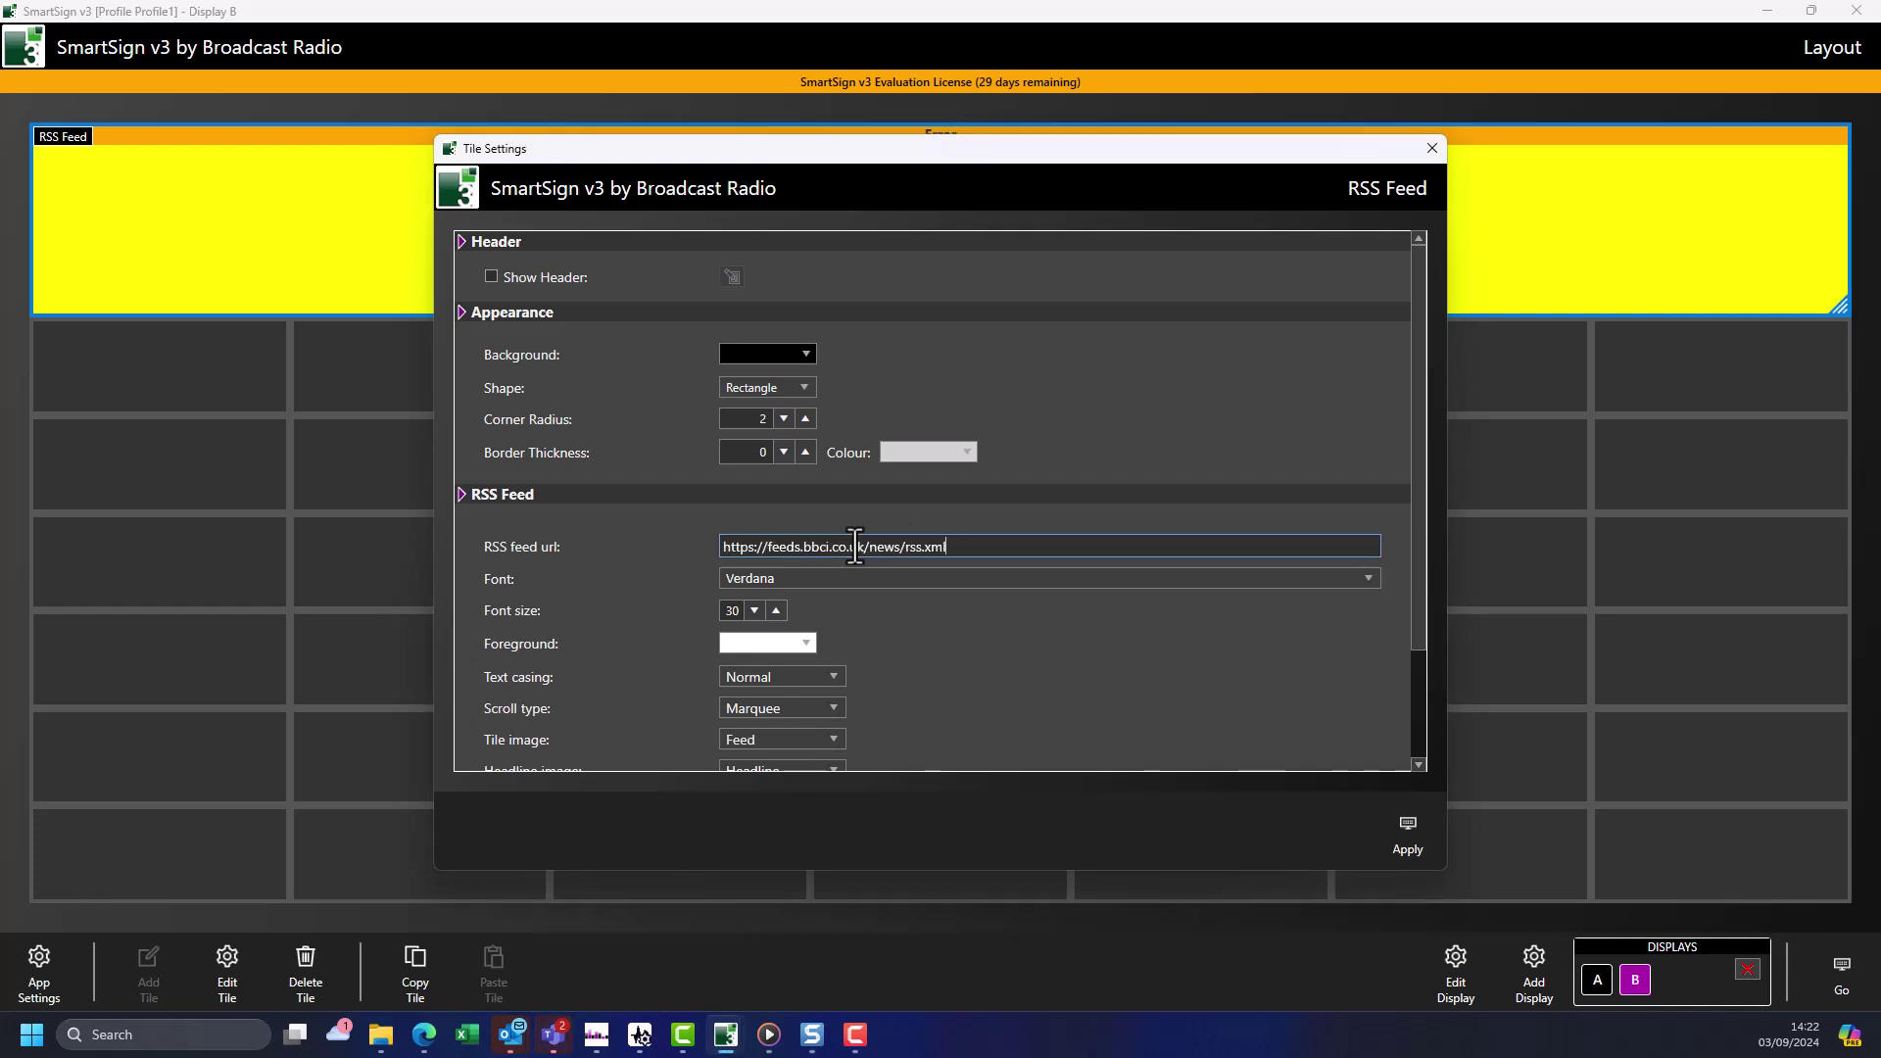
double_click(729, 610)
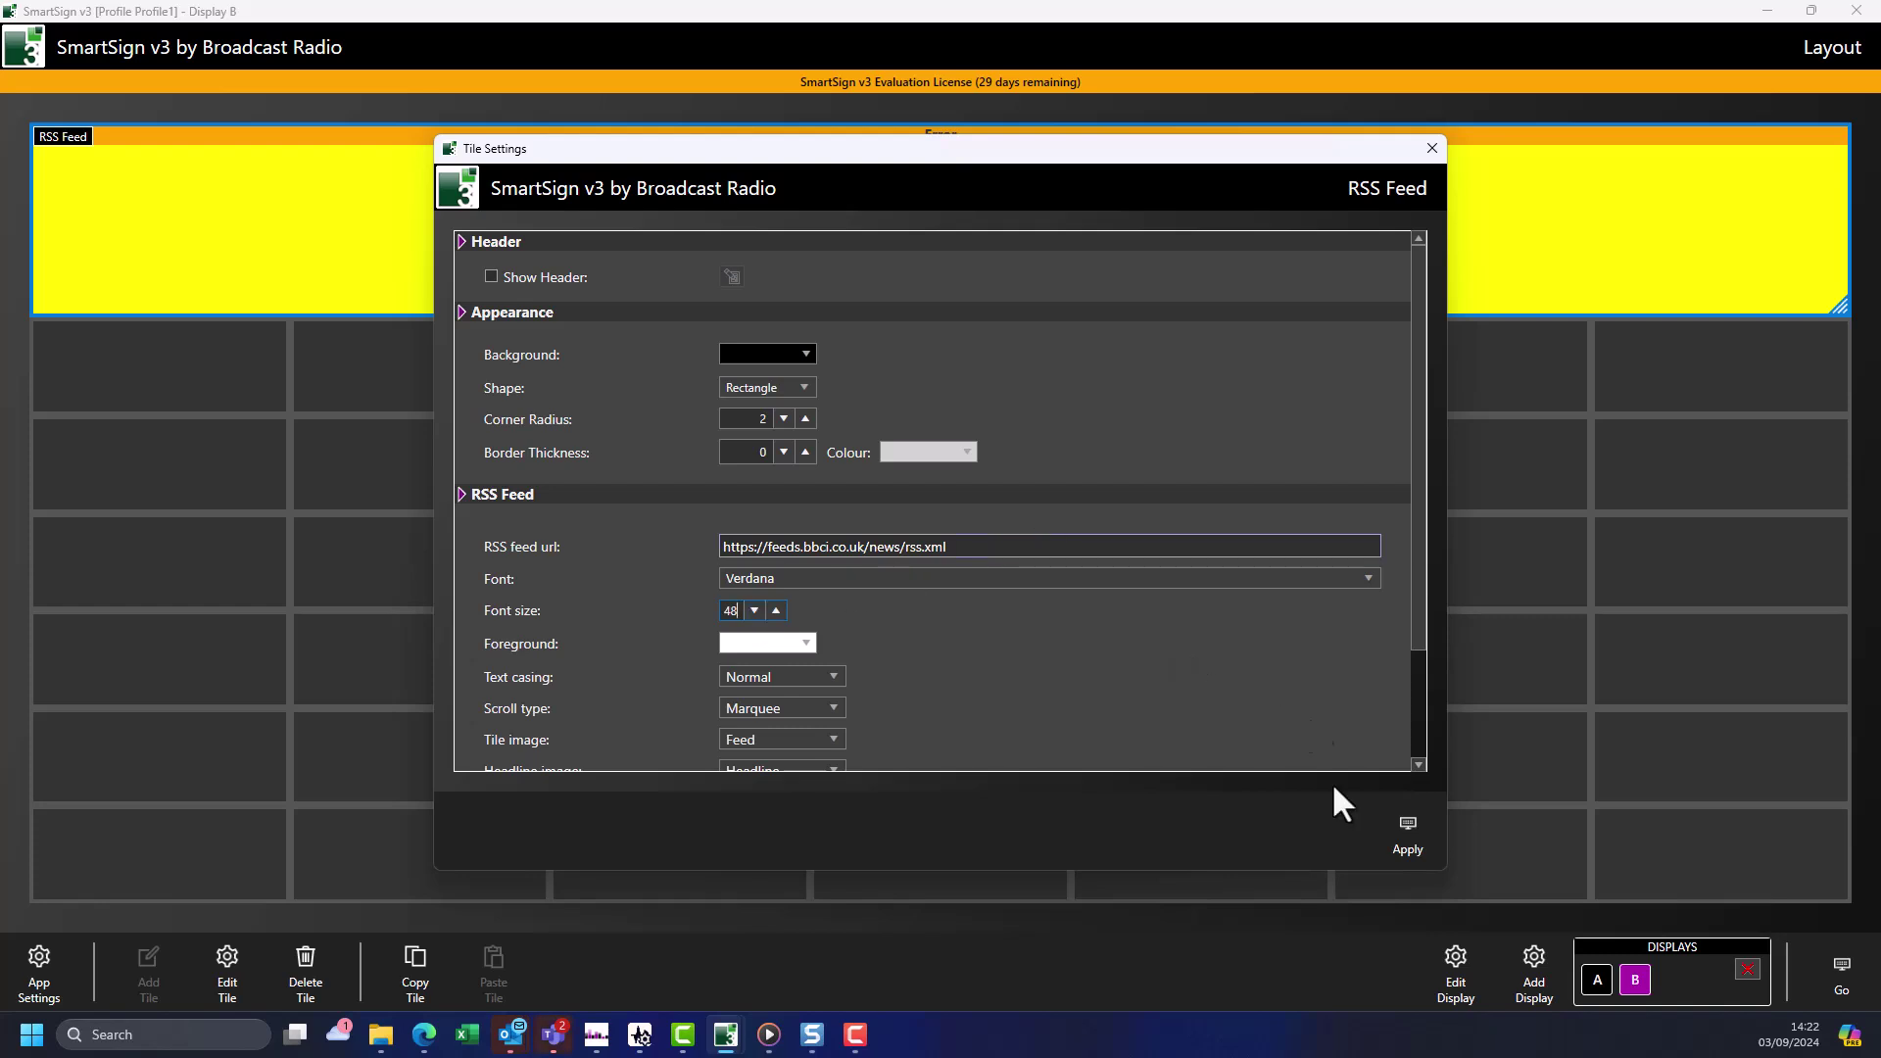
left_click(1422, 841)
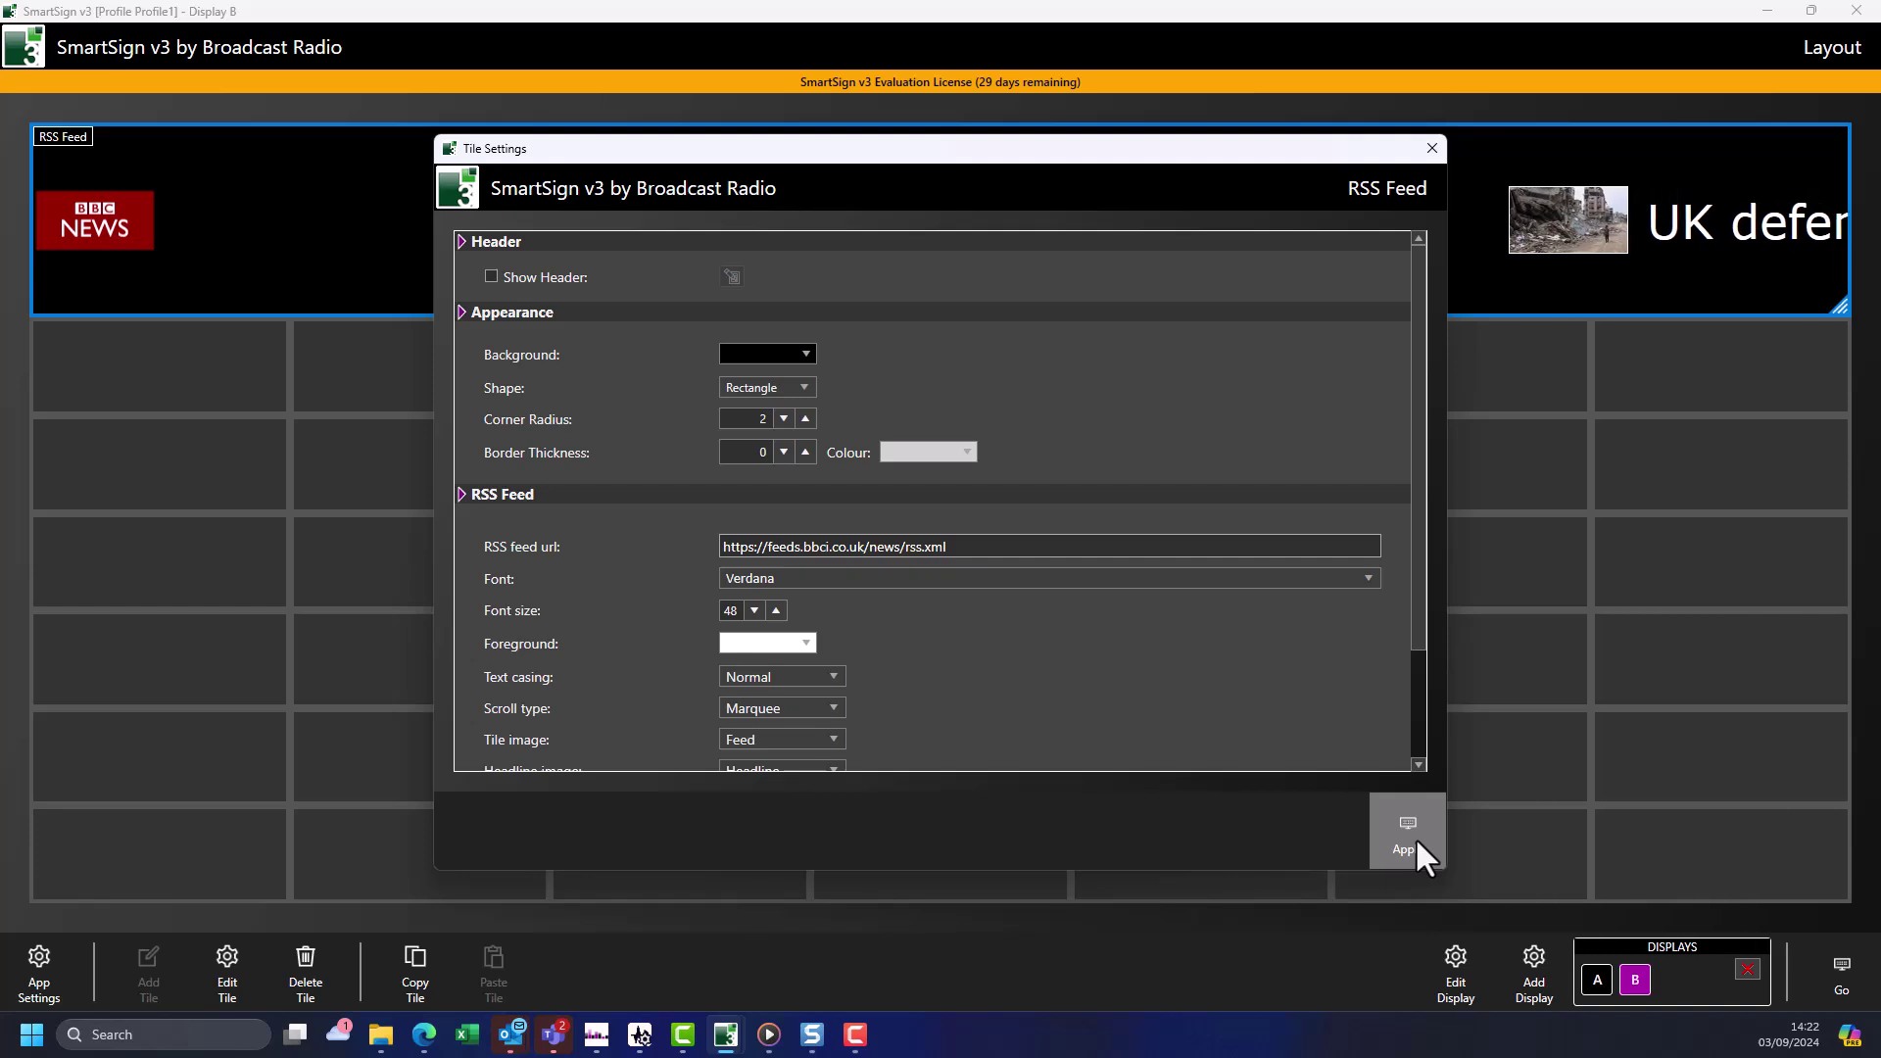
left_click(1428, 149)
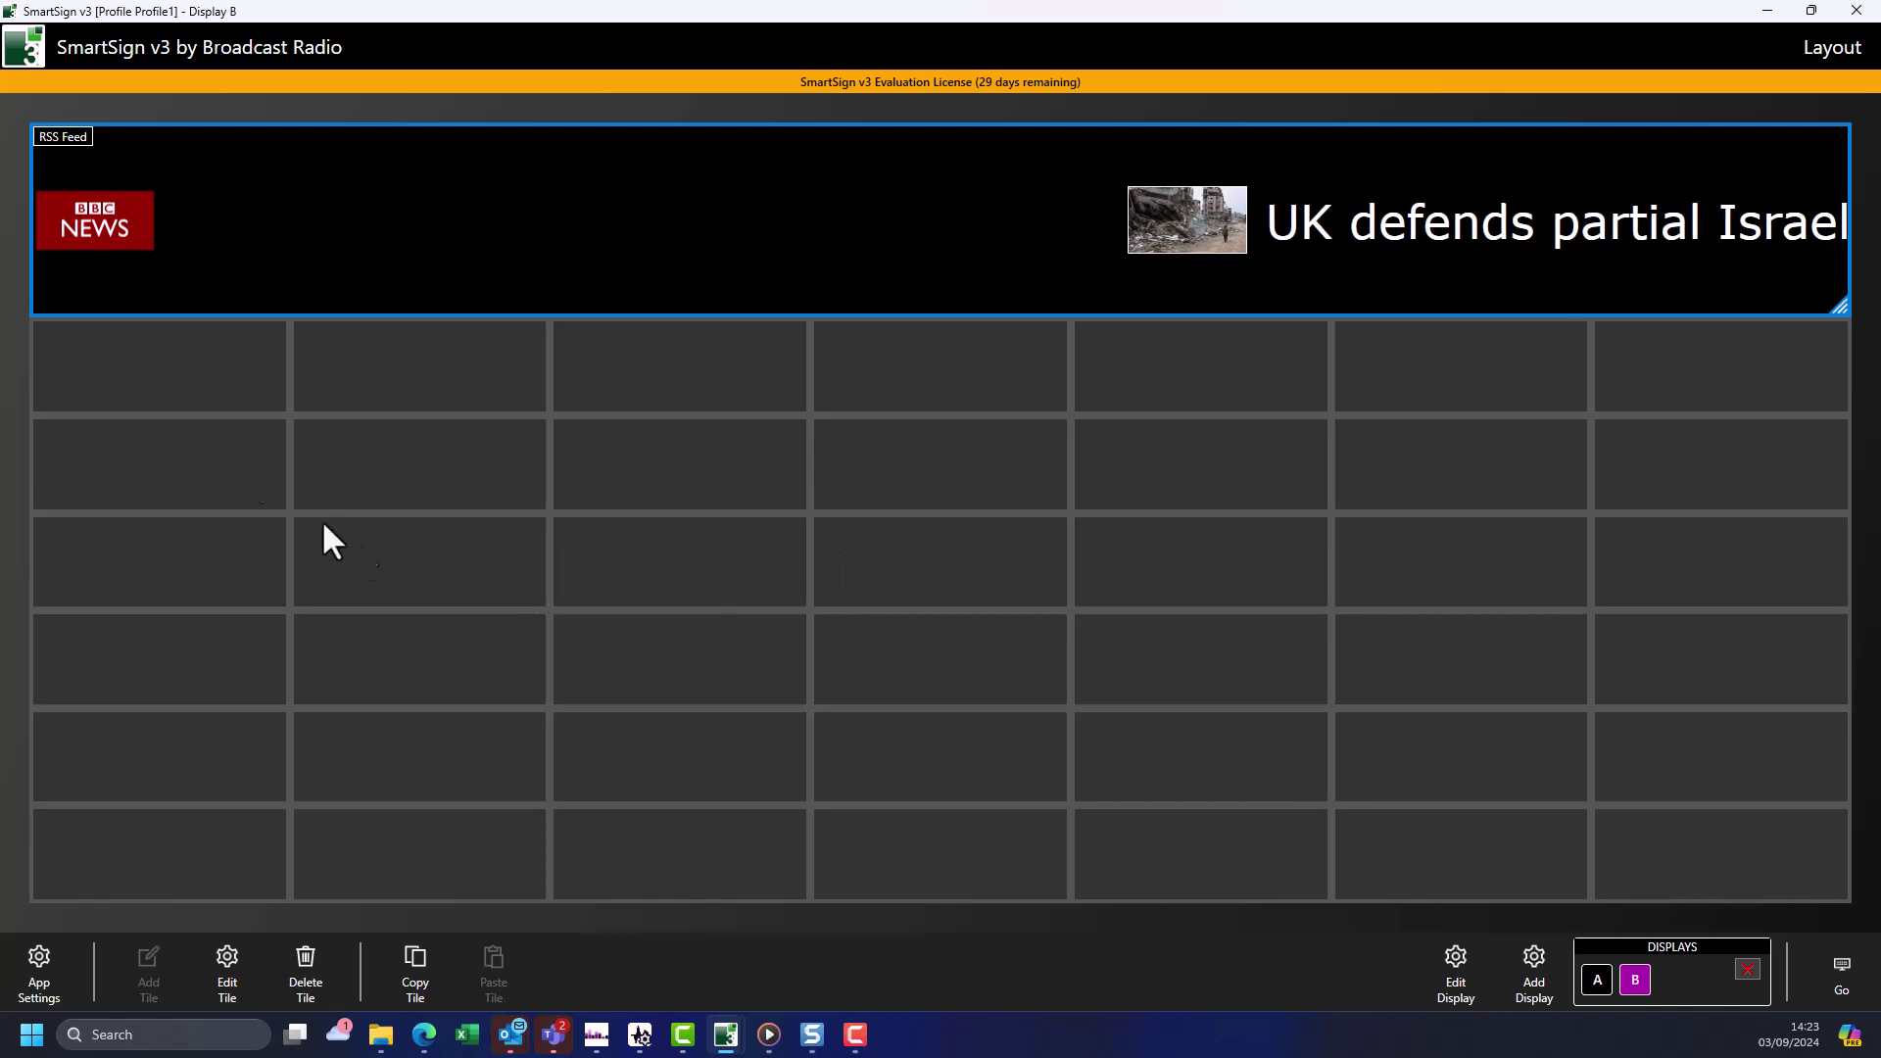
Add a YouTube tile directly below the RSS feed's start and enlarge it to four columns by six rows.
double_click(103, 378)
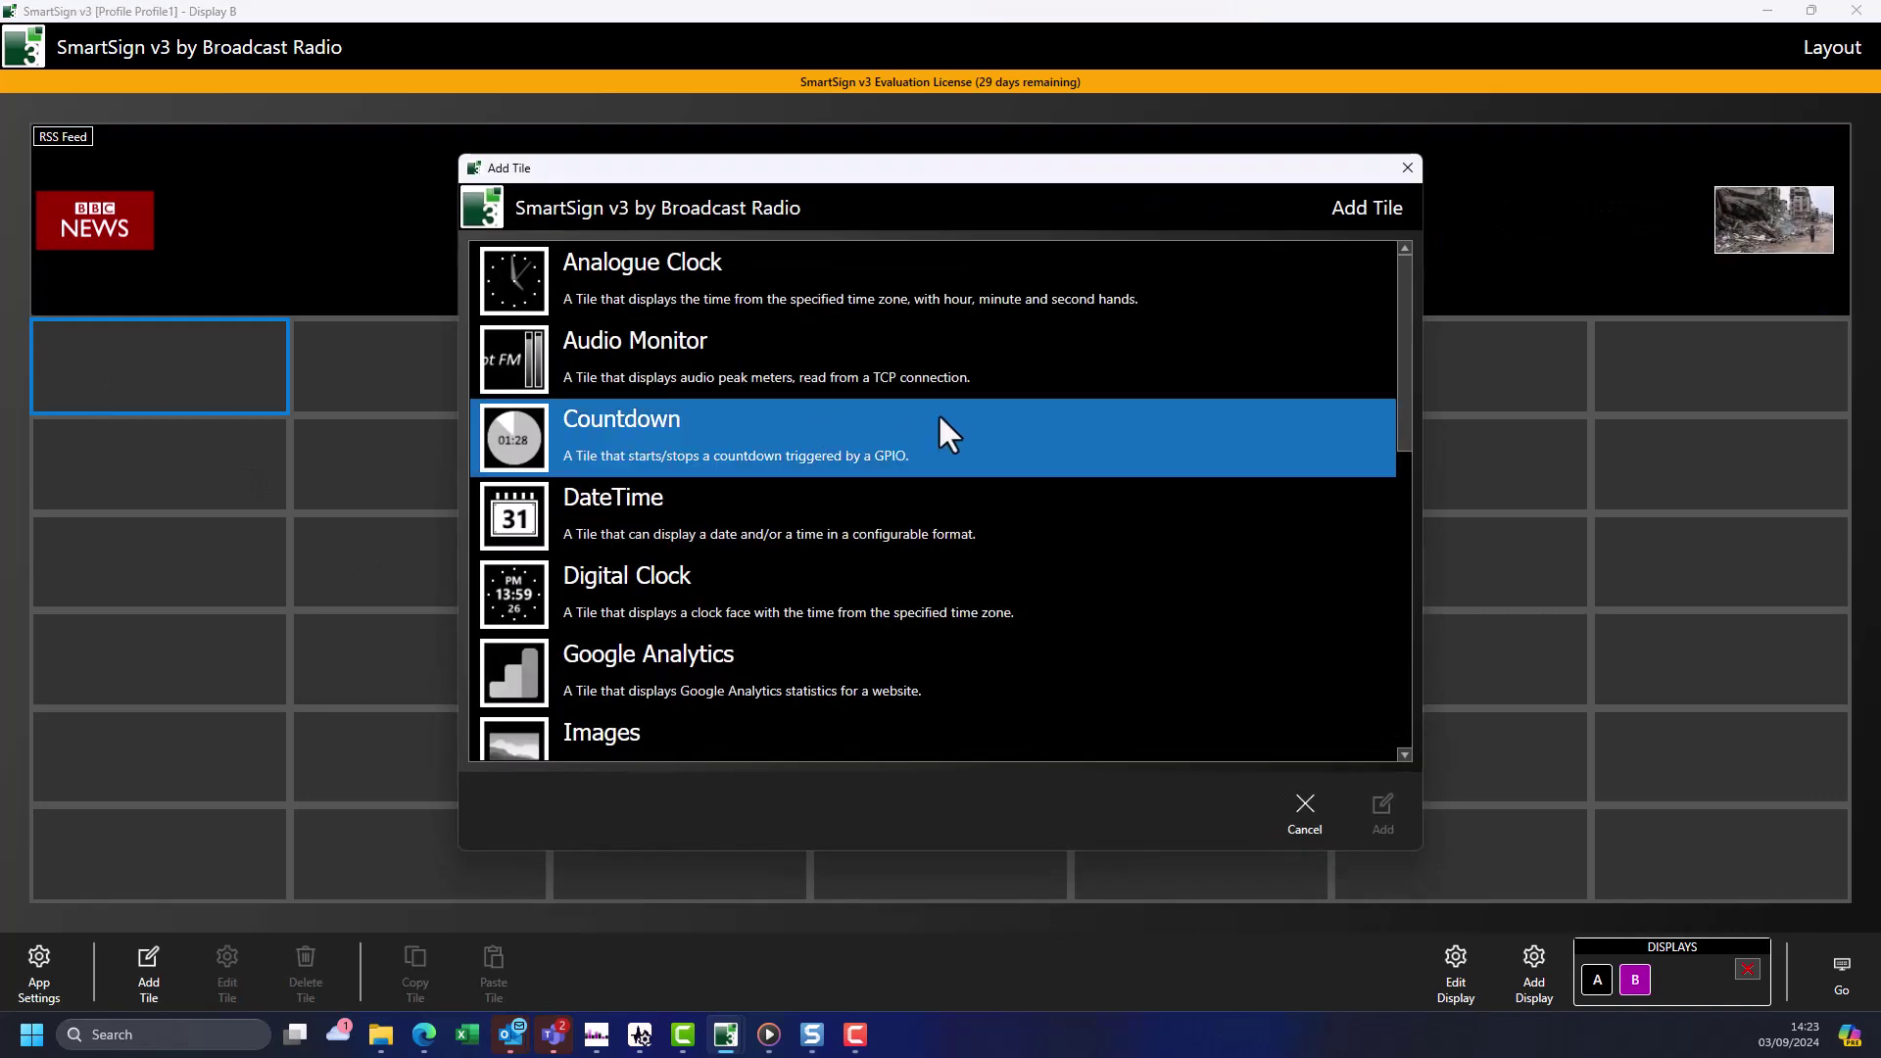
scroll(929, 414, "down", 5)
double_click(681, 661)
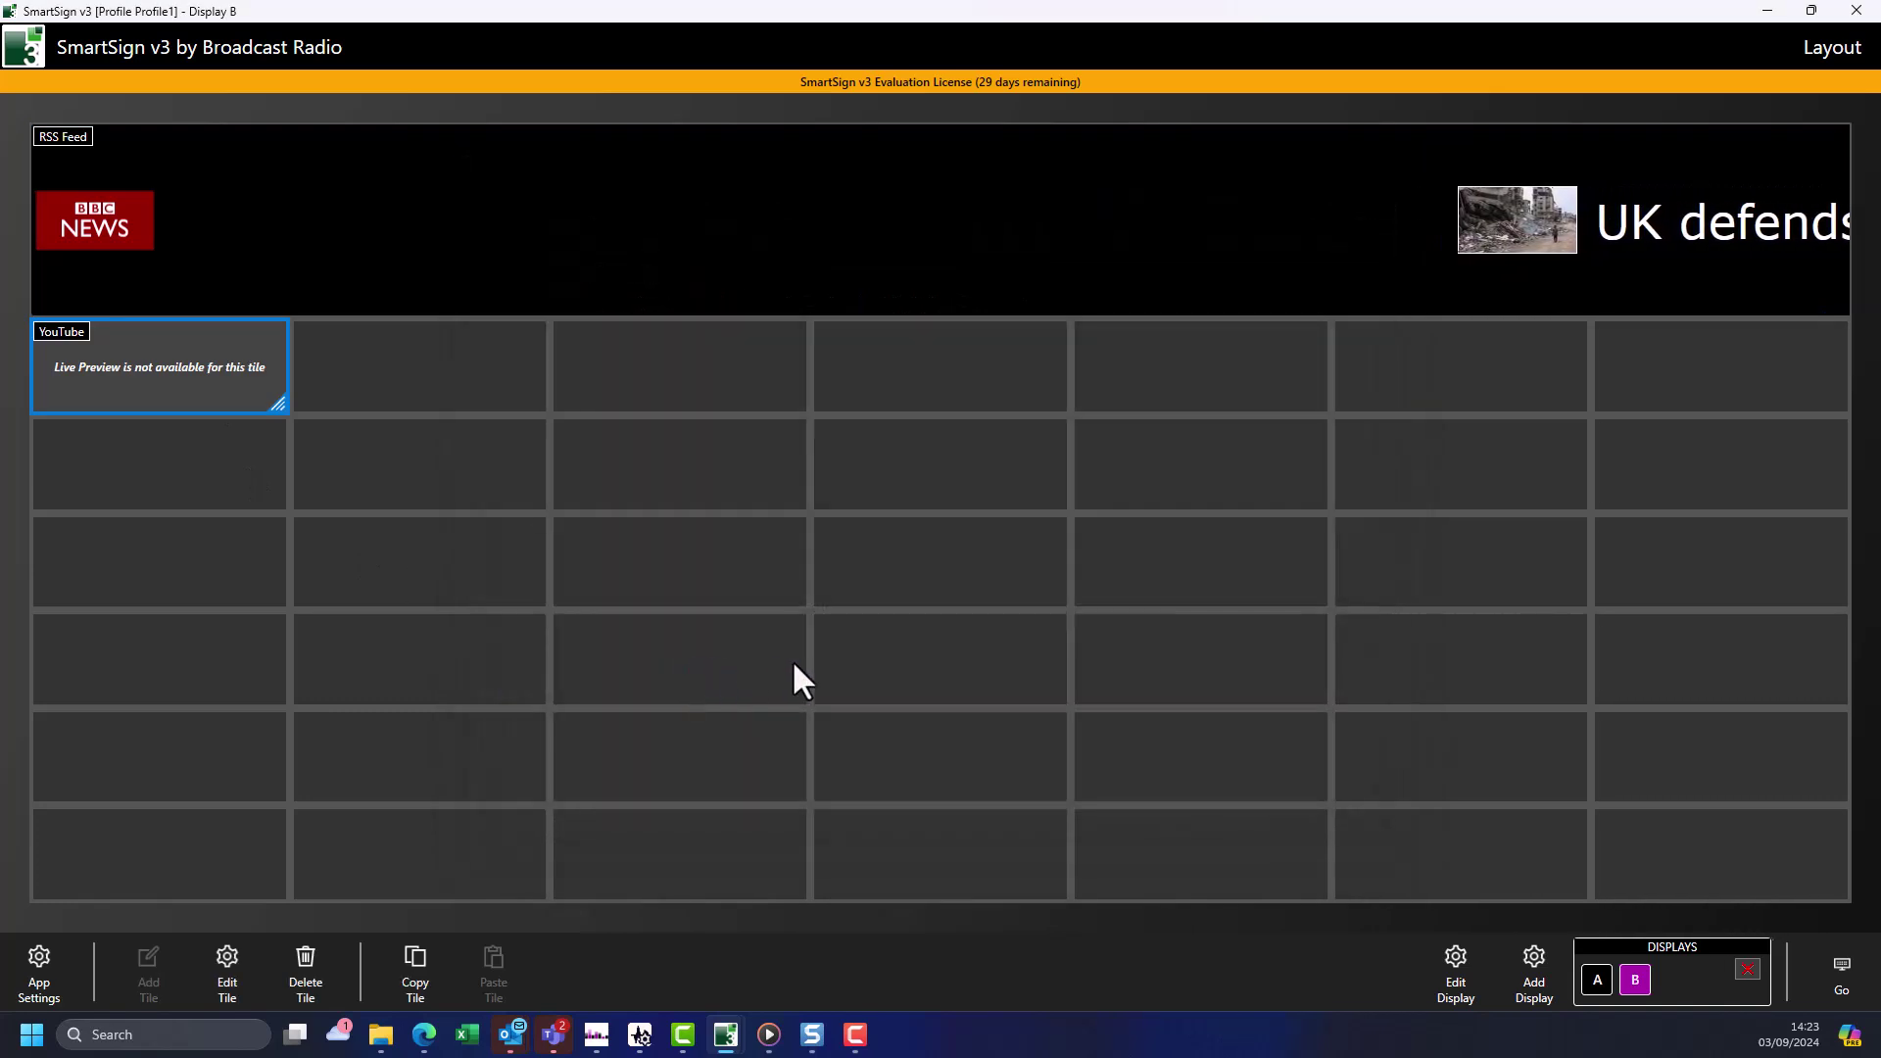
left_click_drag(285, 410, 1003, 897)
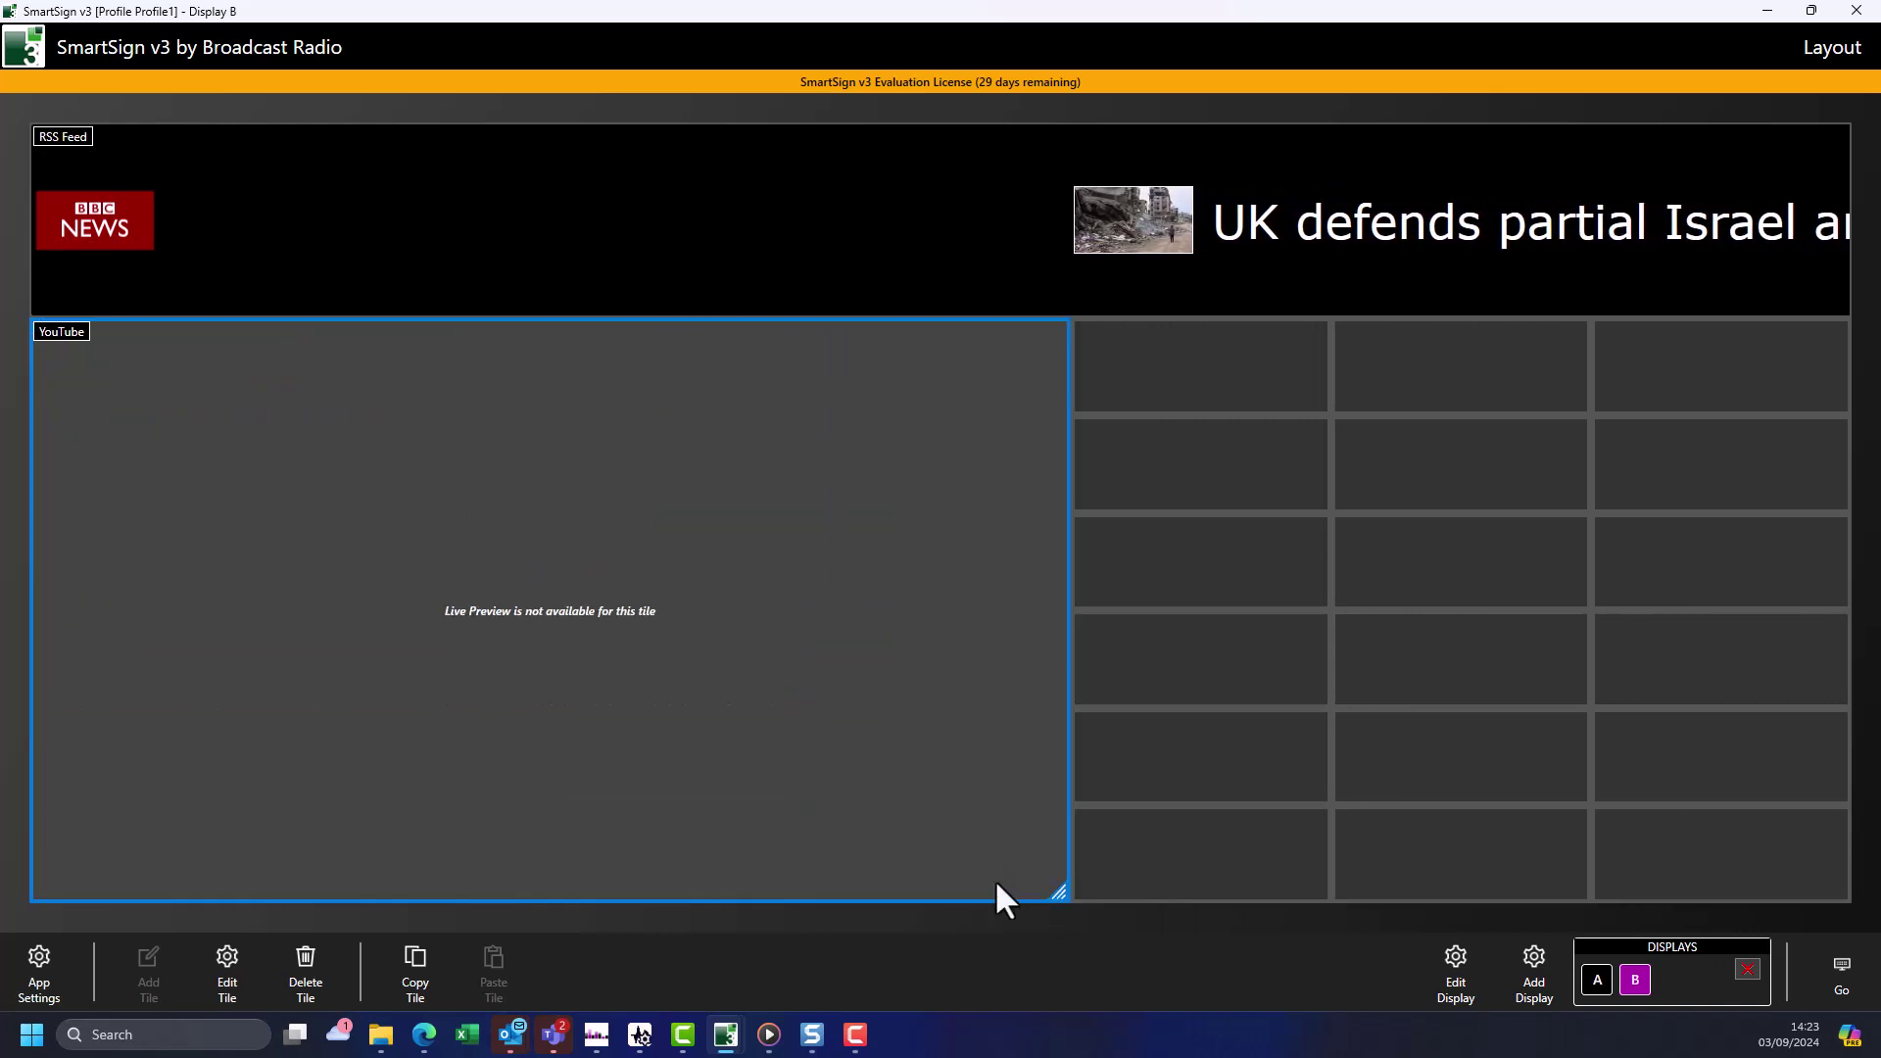
Set the YouTube tile's video ID to 4bmiyEfWCN4, apply it and close the tile settings.
double_click(395, 480)
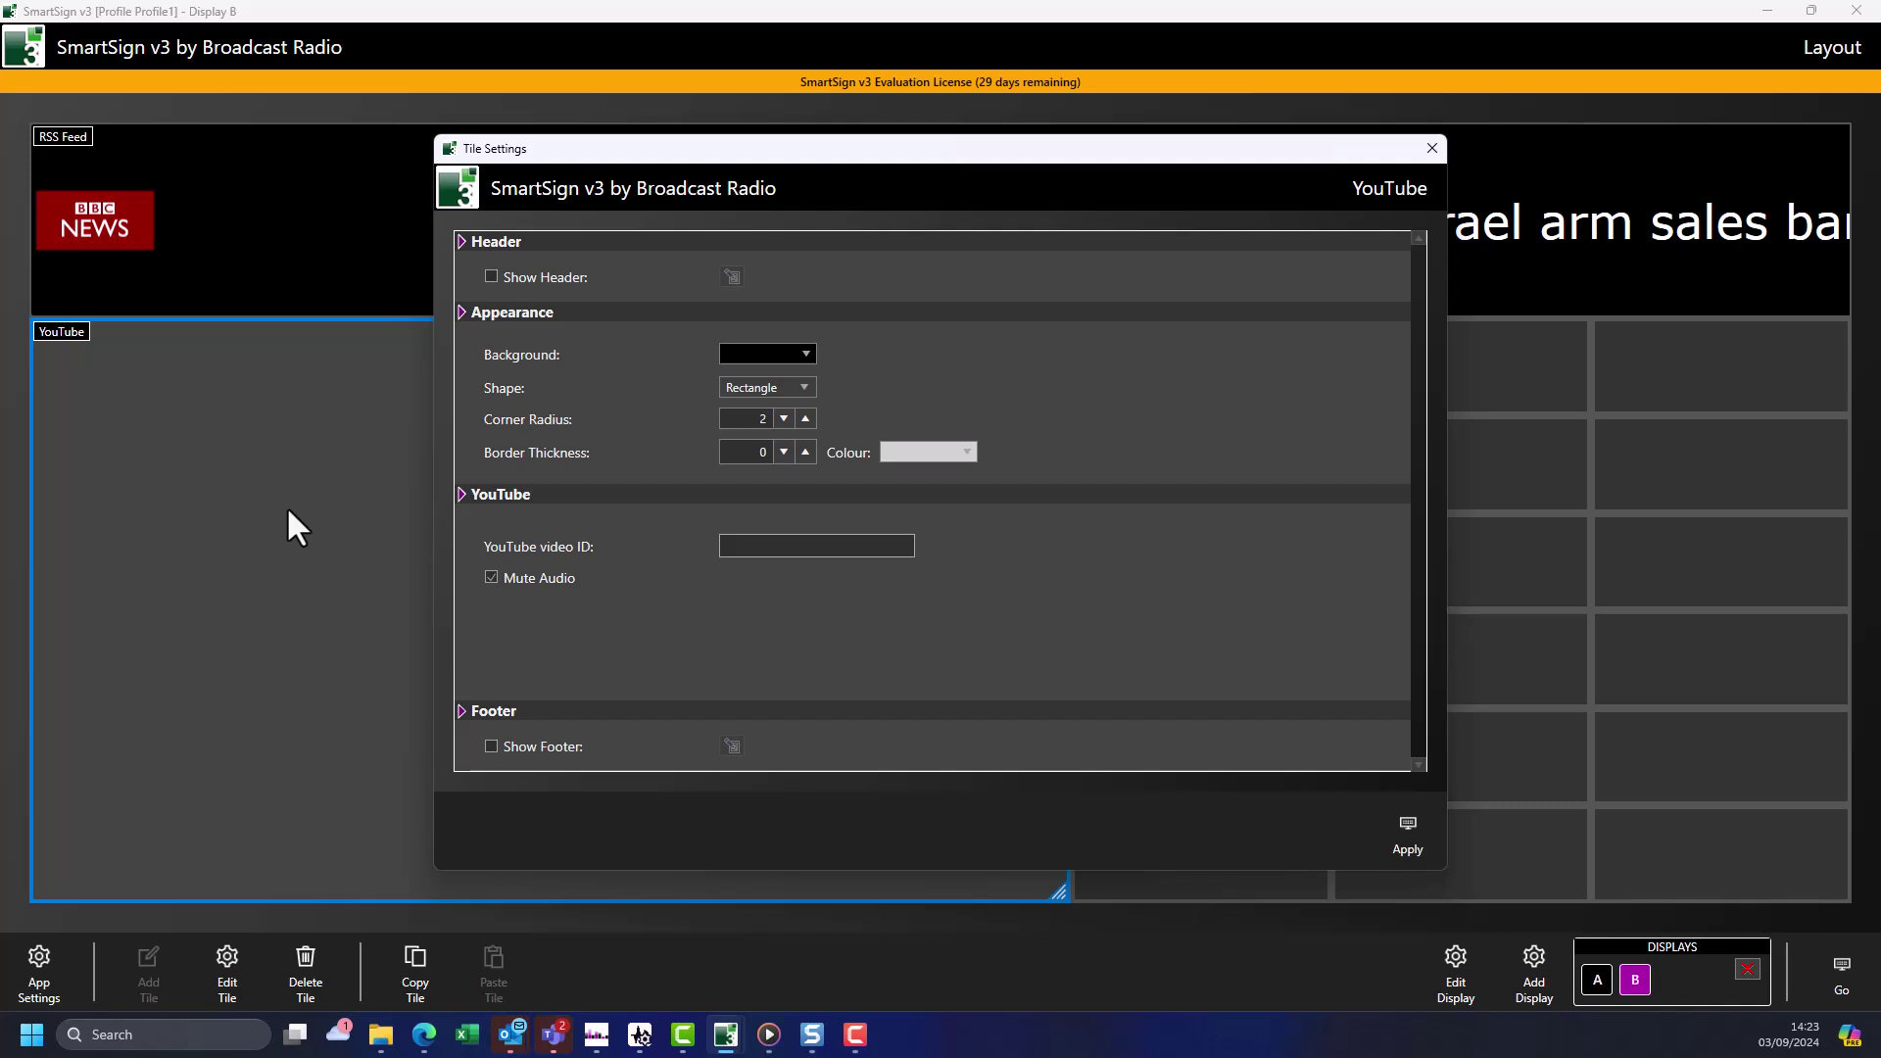
left_click(730, 546)
type("4bmiyEfWCN4")
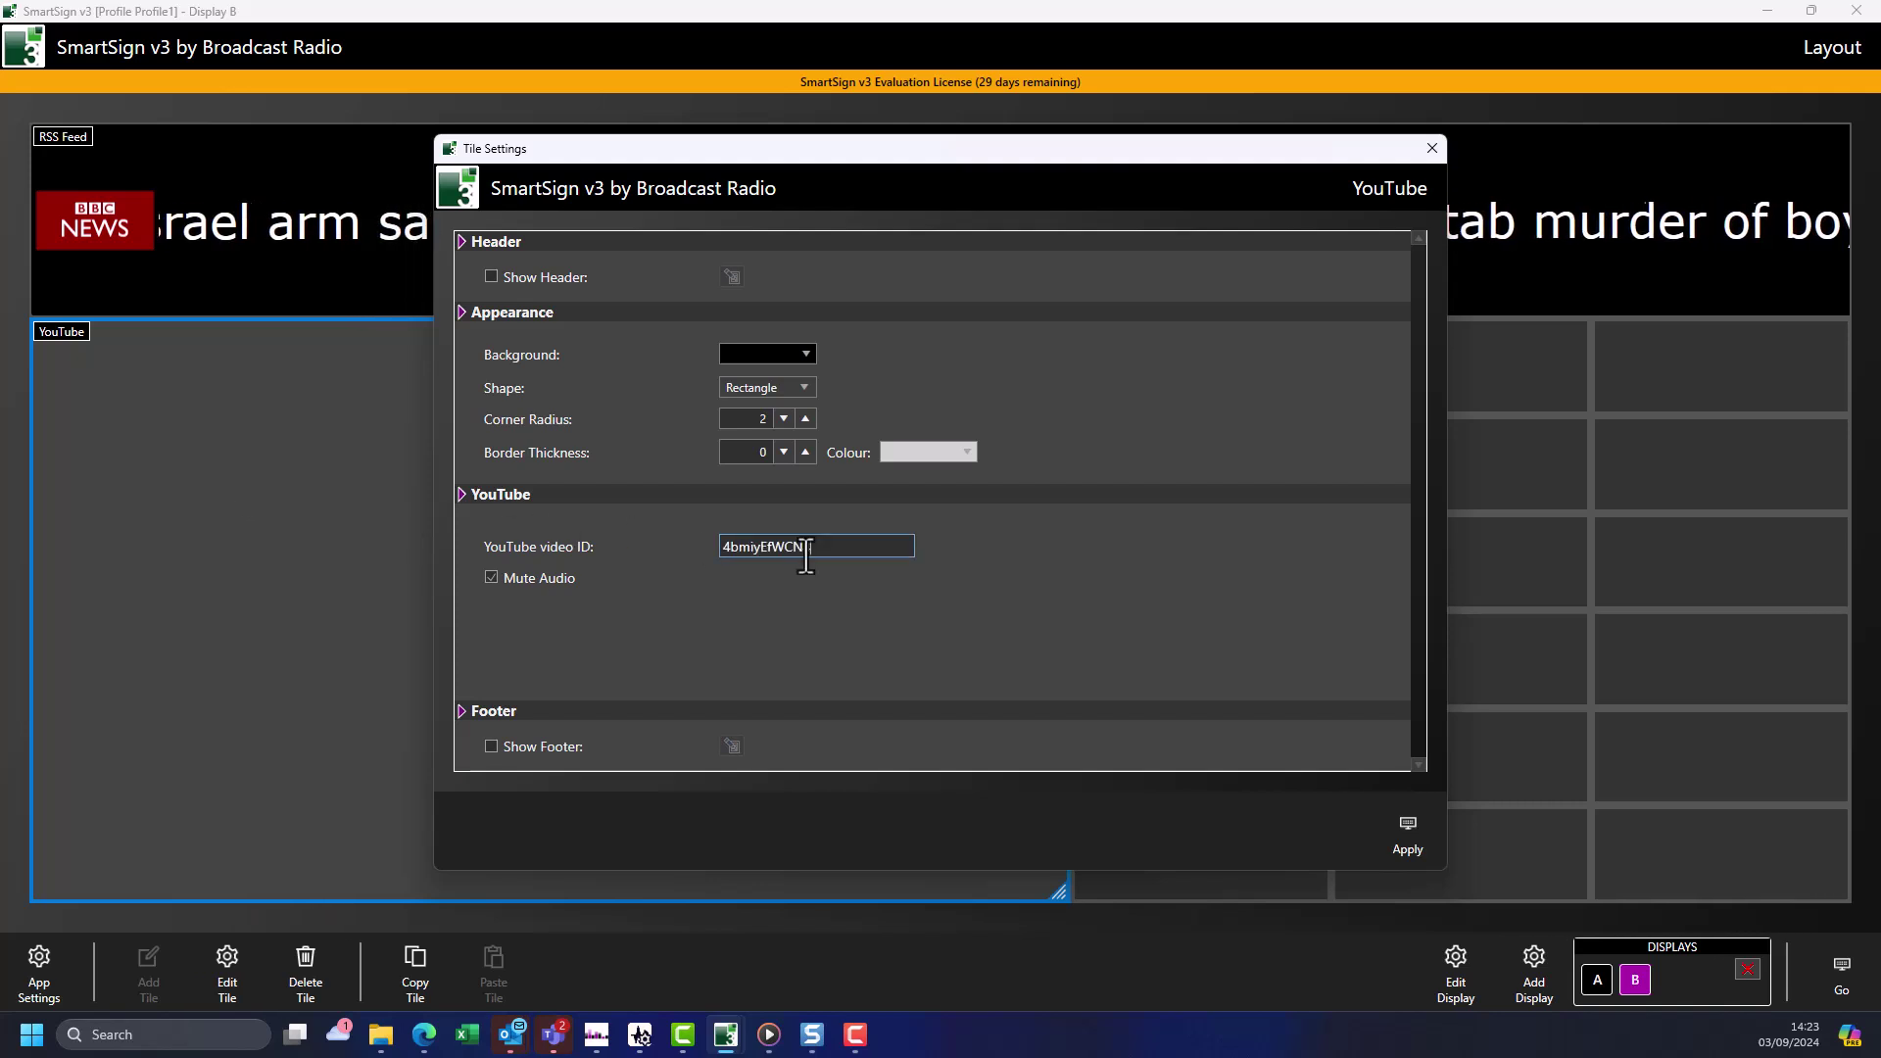
left_click(1399, 818)
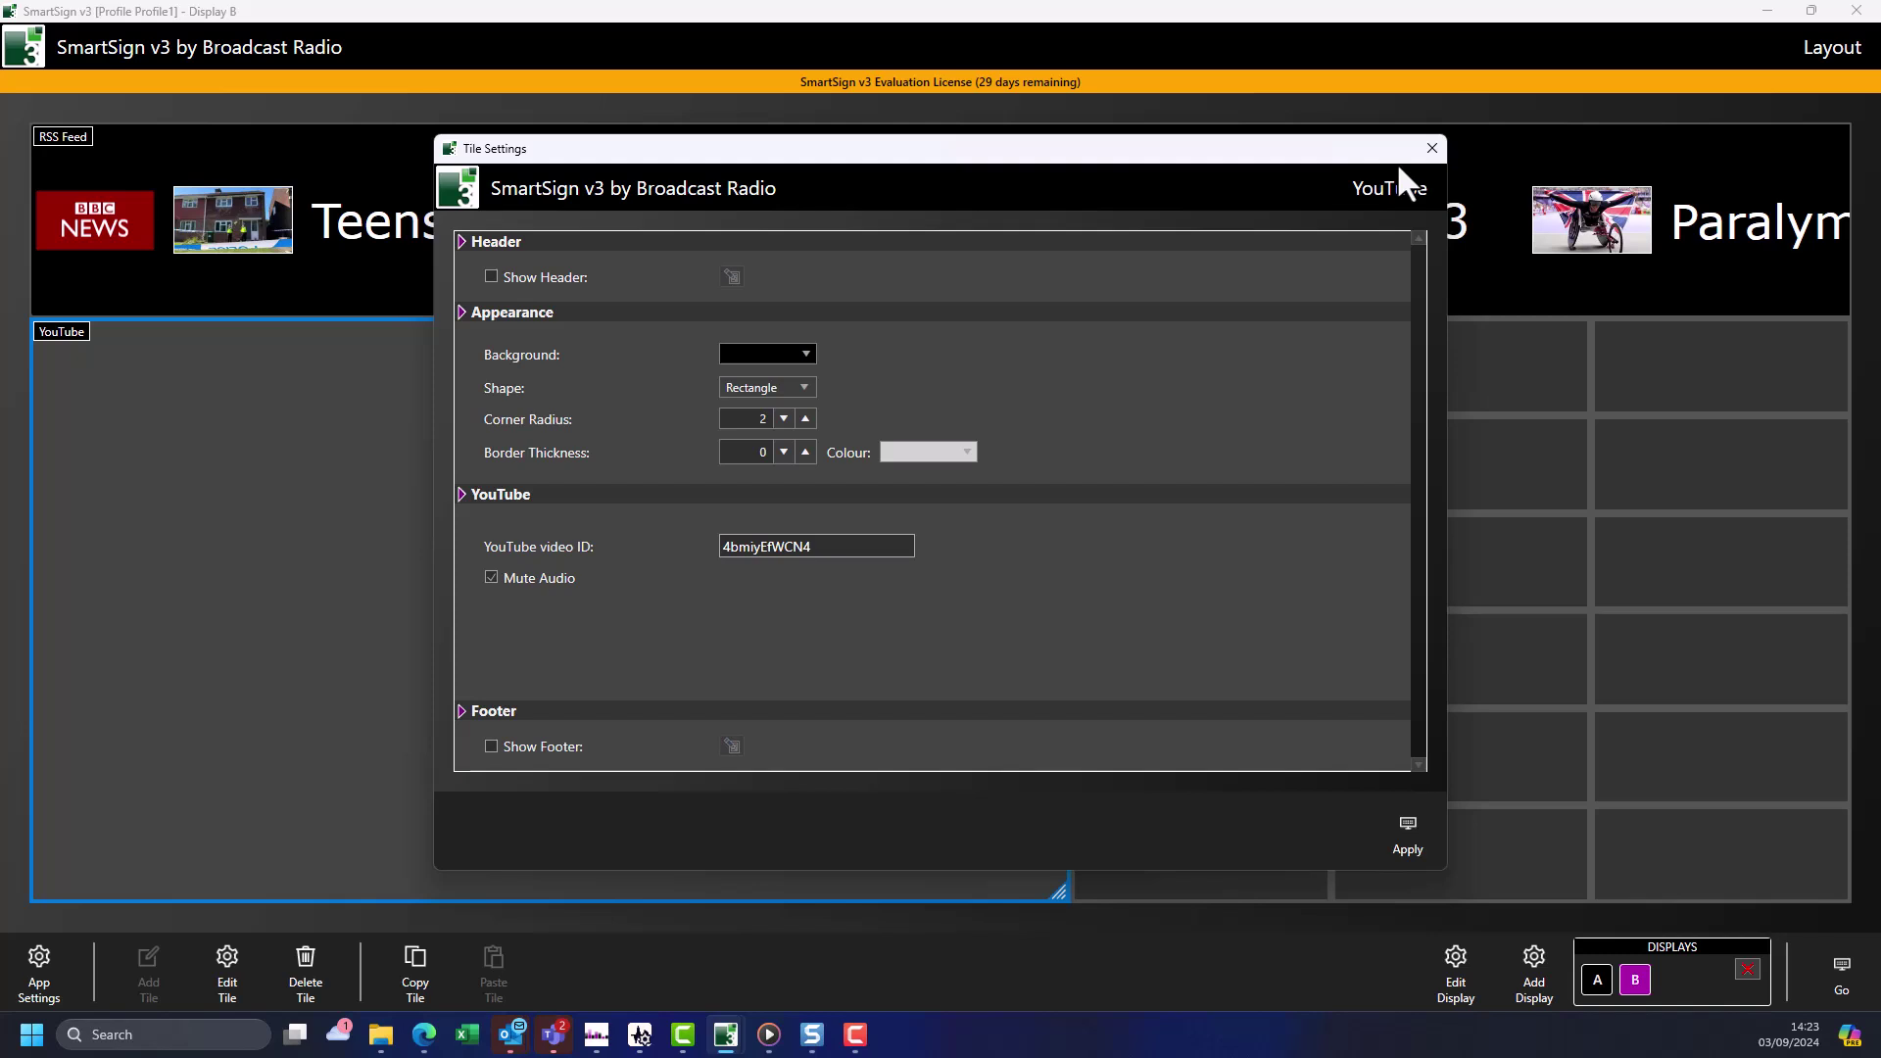
left_click(1431, 148)
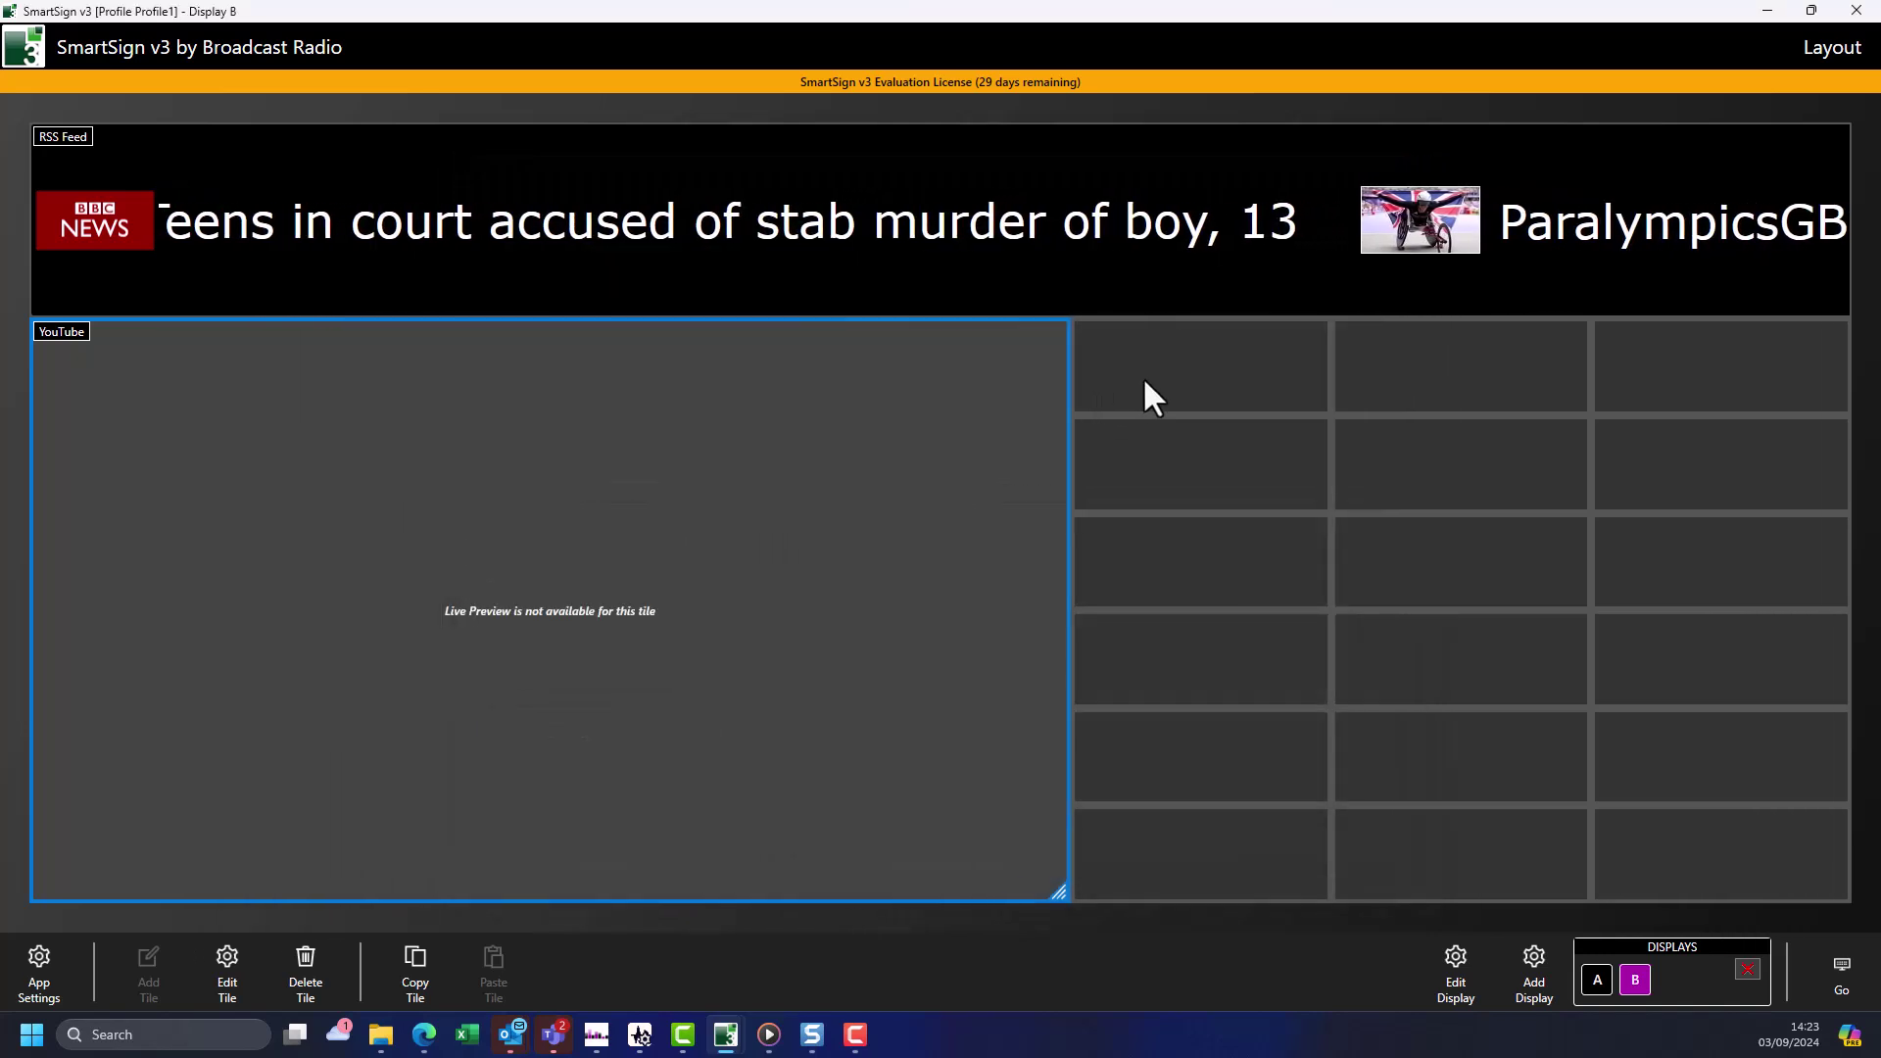
Add a Weather tile directly beside the YouTube tile's upper edge and enlarge it to three columns by four rows.
left_click(1144, 382)
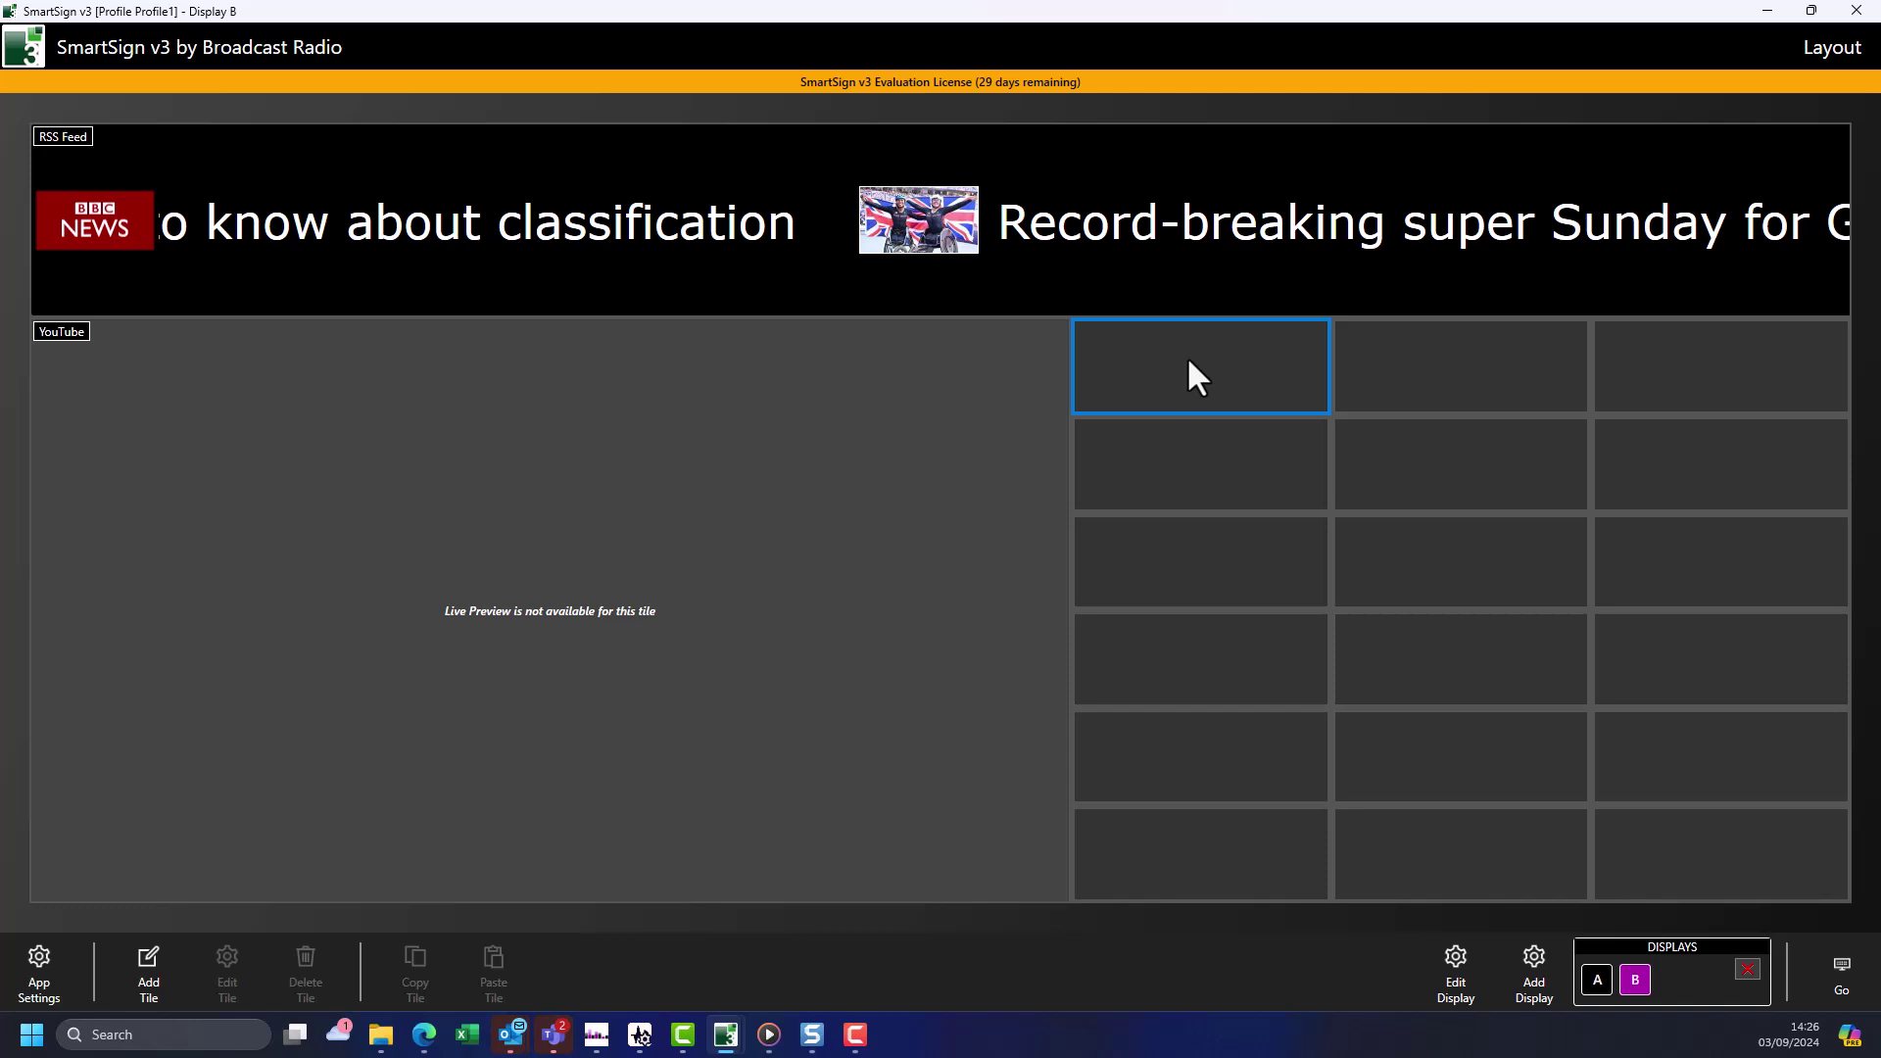
double_click(1189, 361)
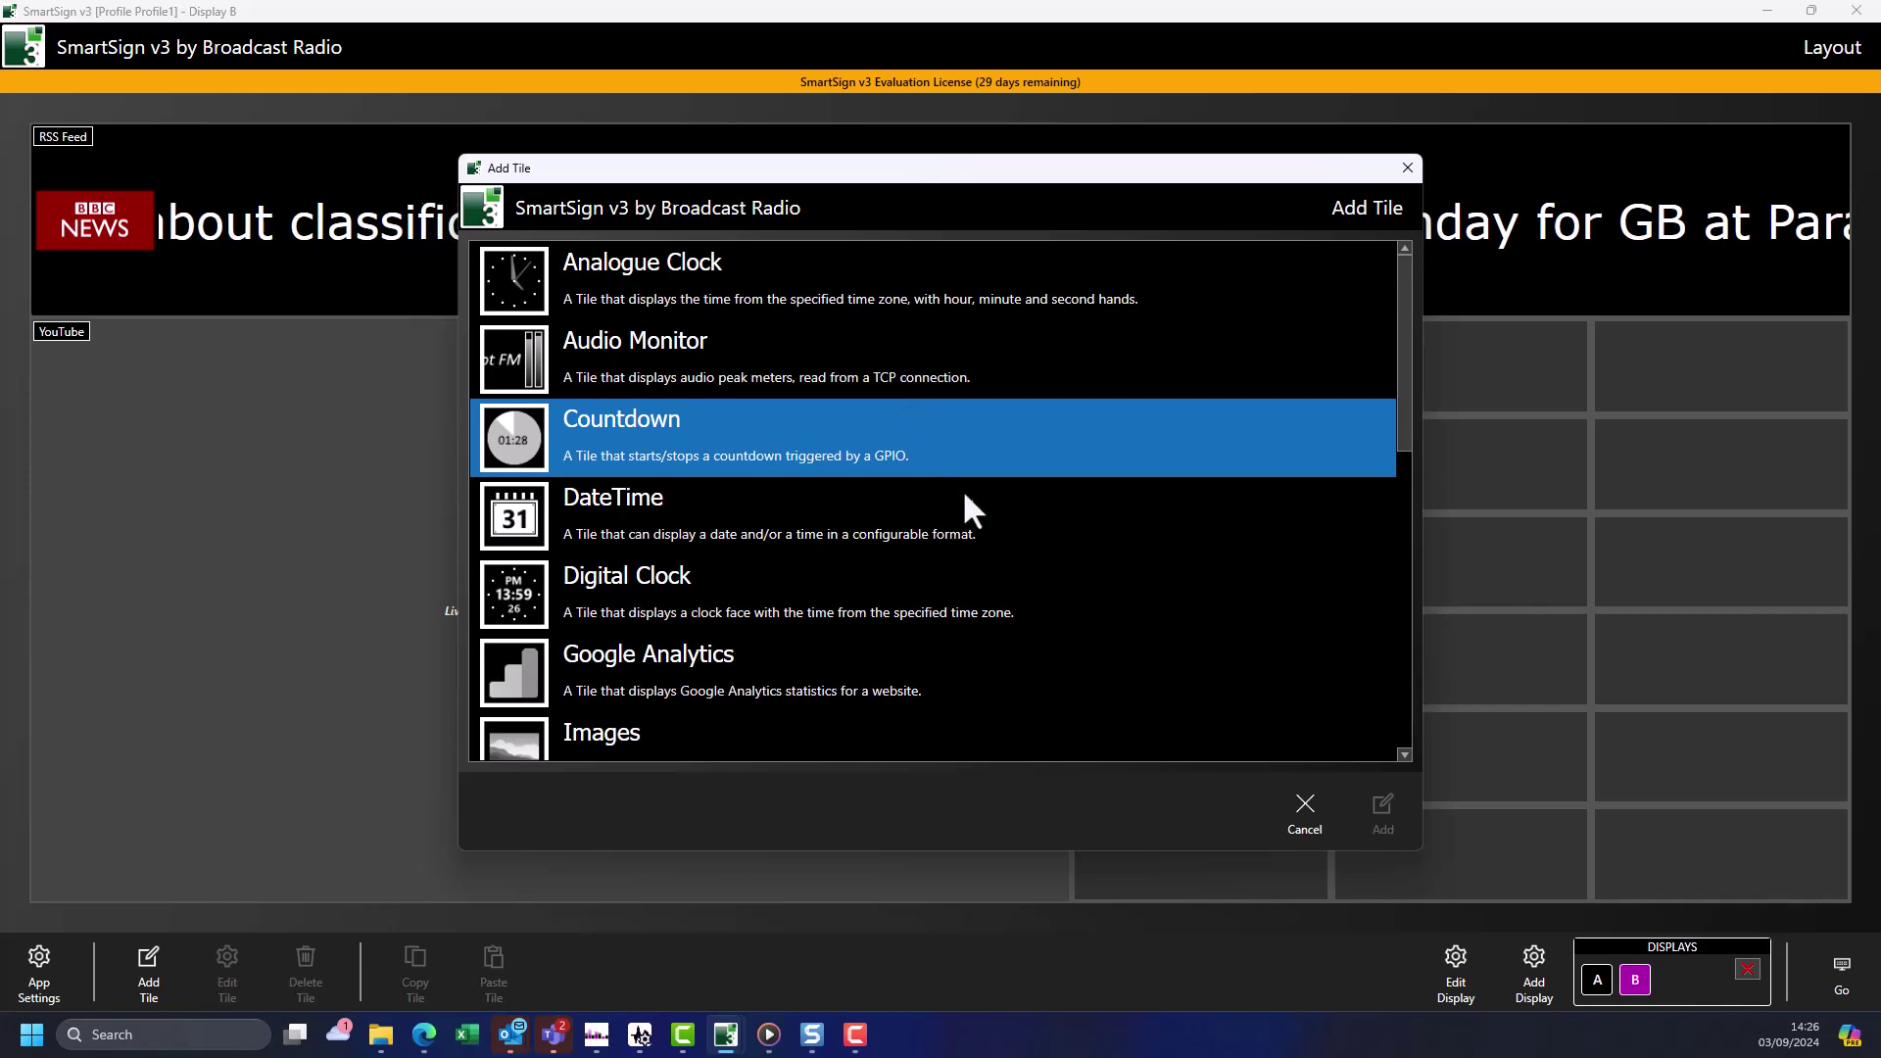
scroll(964, 490, "down", 4)
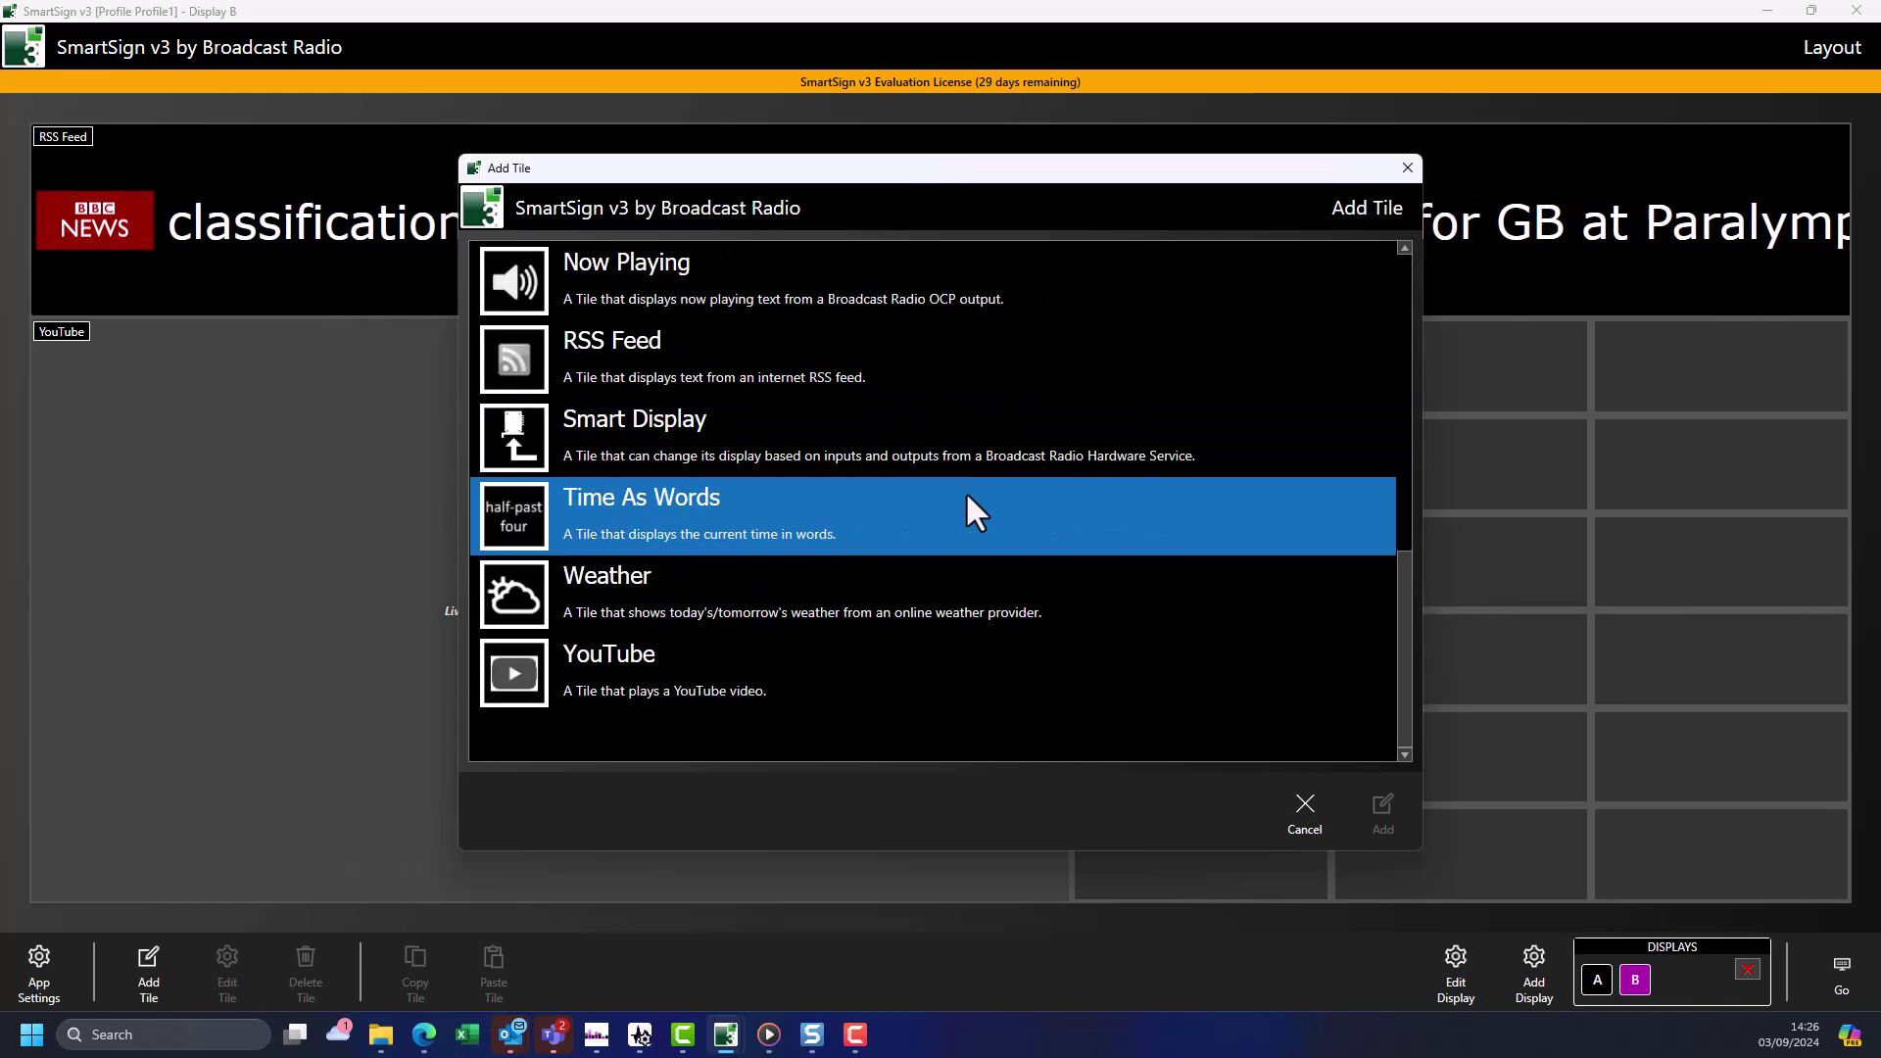
double_click(636, 578)
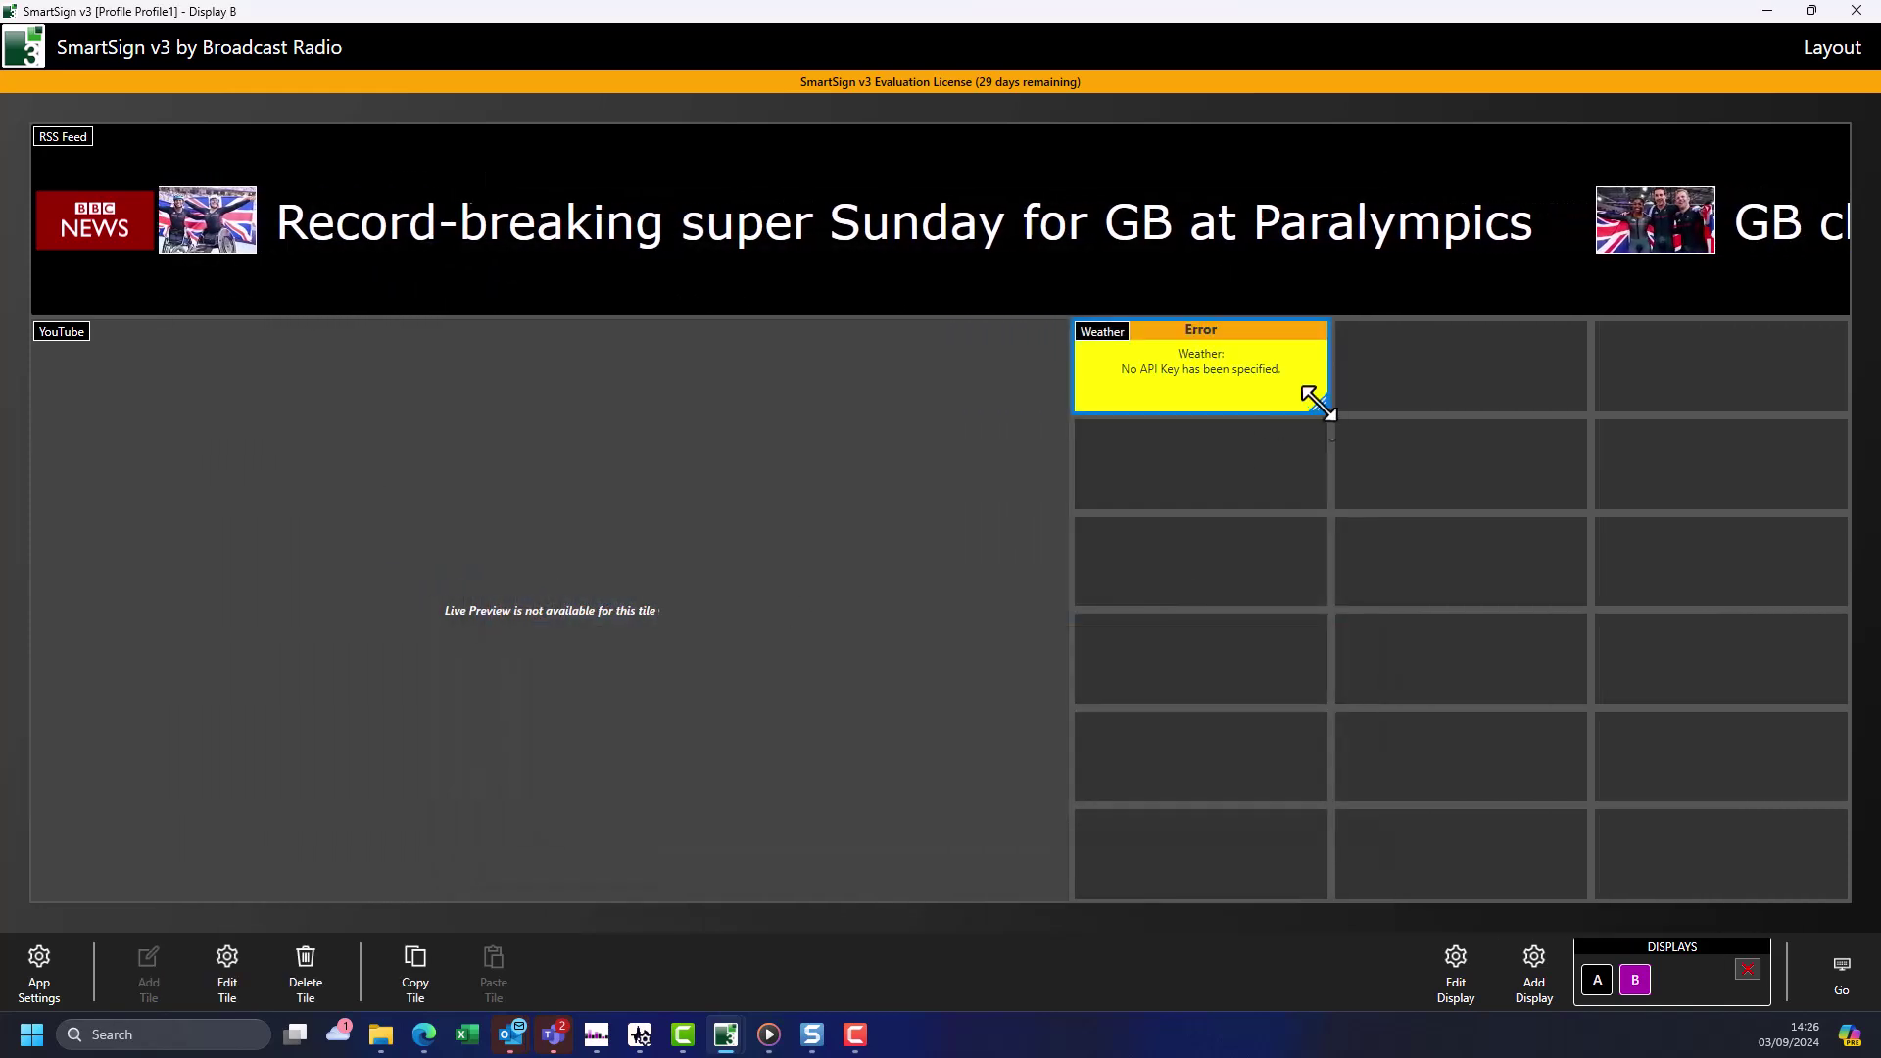
left_click_drag(1318, 403, 1793, 679)
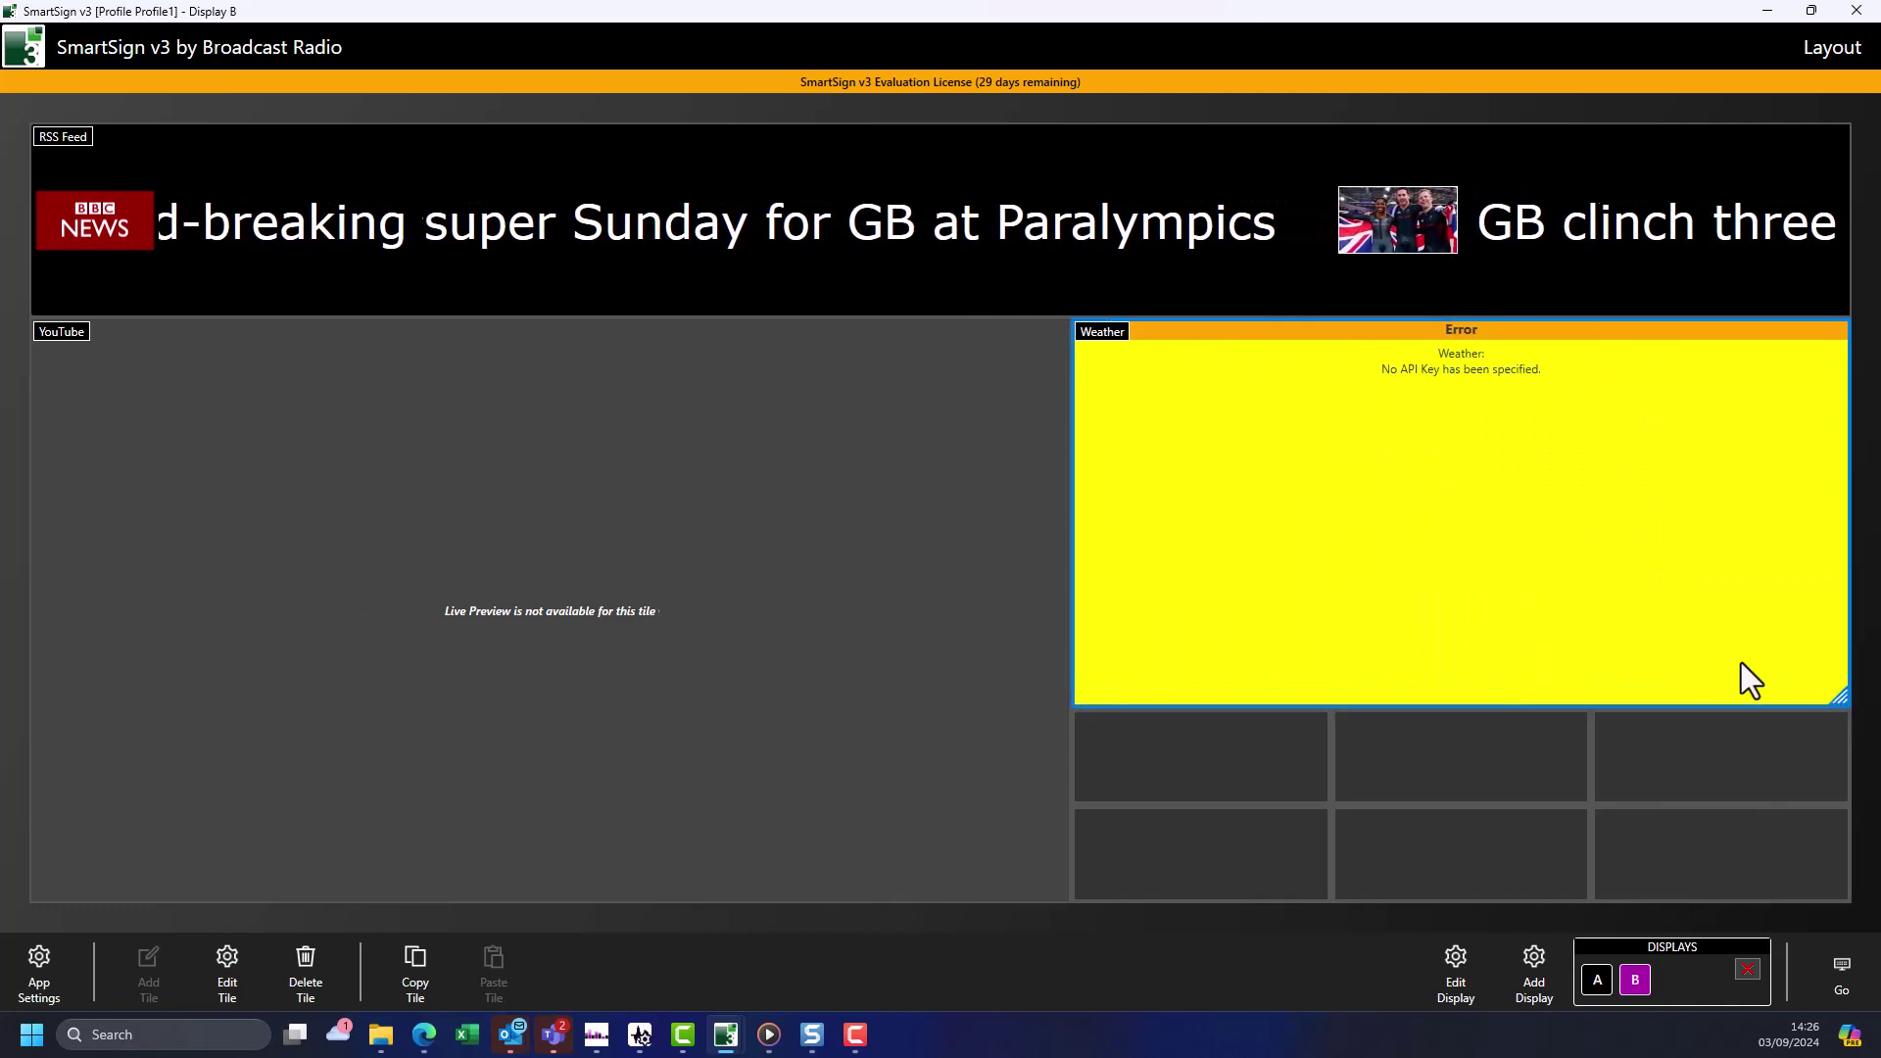
In the Weather tile's settings, choose UK Postcode lookup, enter the site's postcode and find its location.
double_click(1397, 463)
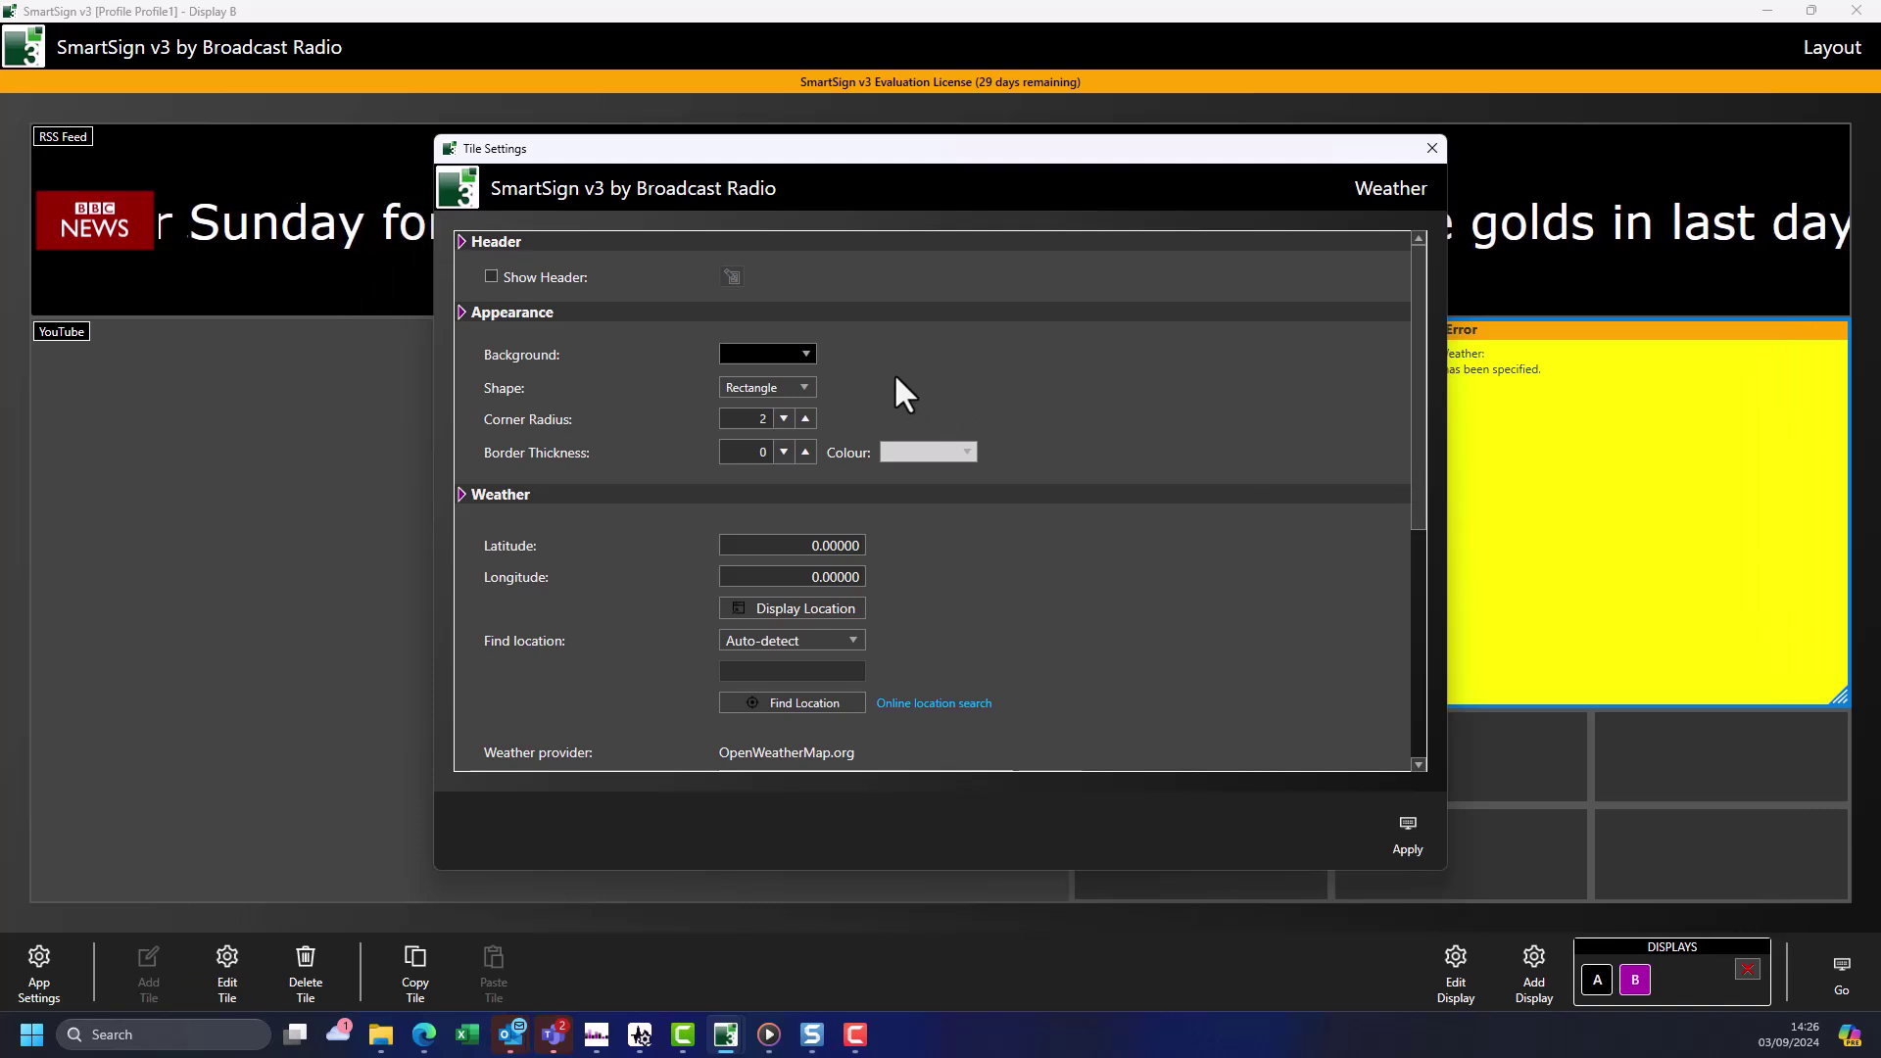
left_click(797, 640)
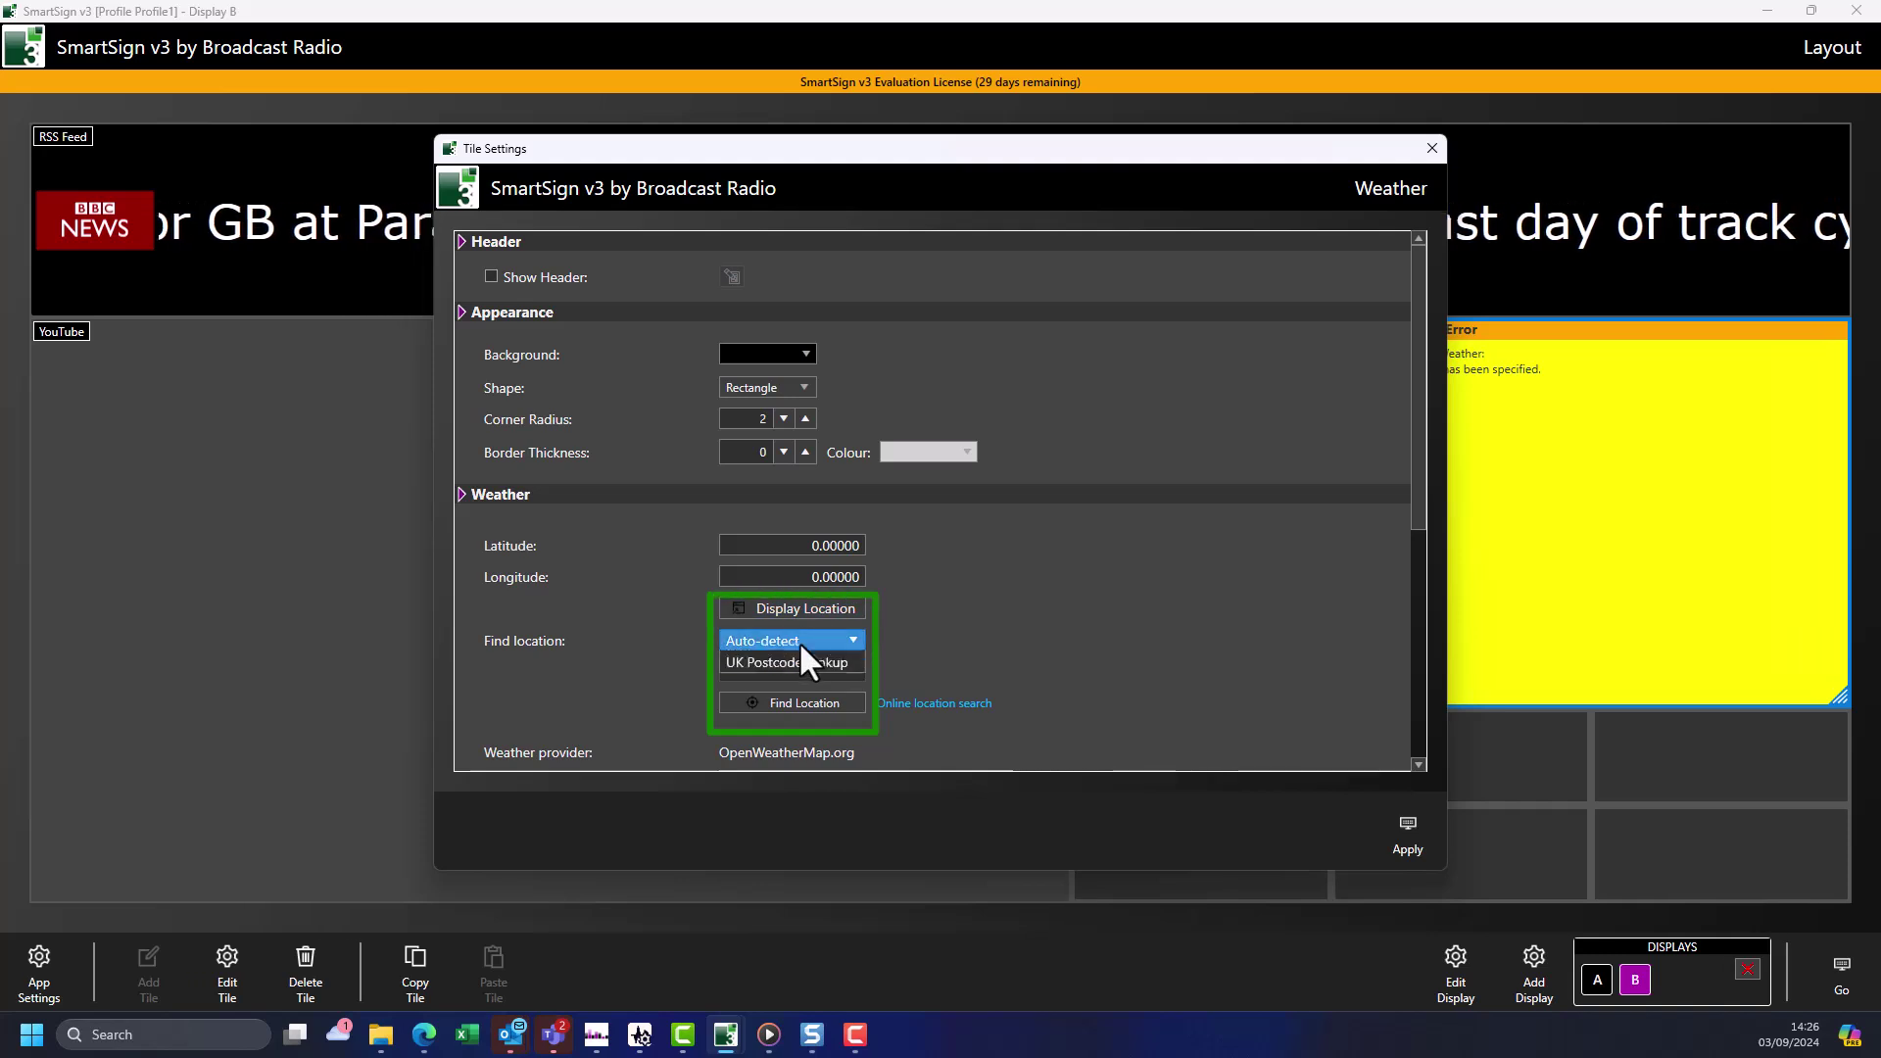
left_click(774, 672)
left_click(805, 672)
type("hu130eg")
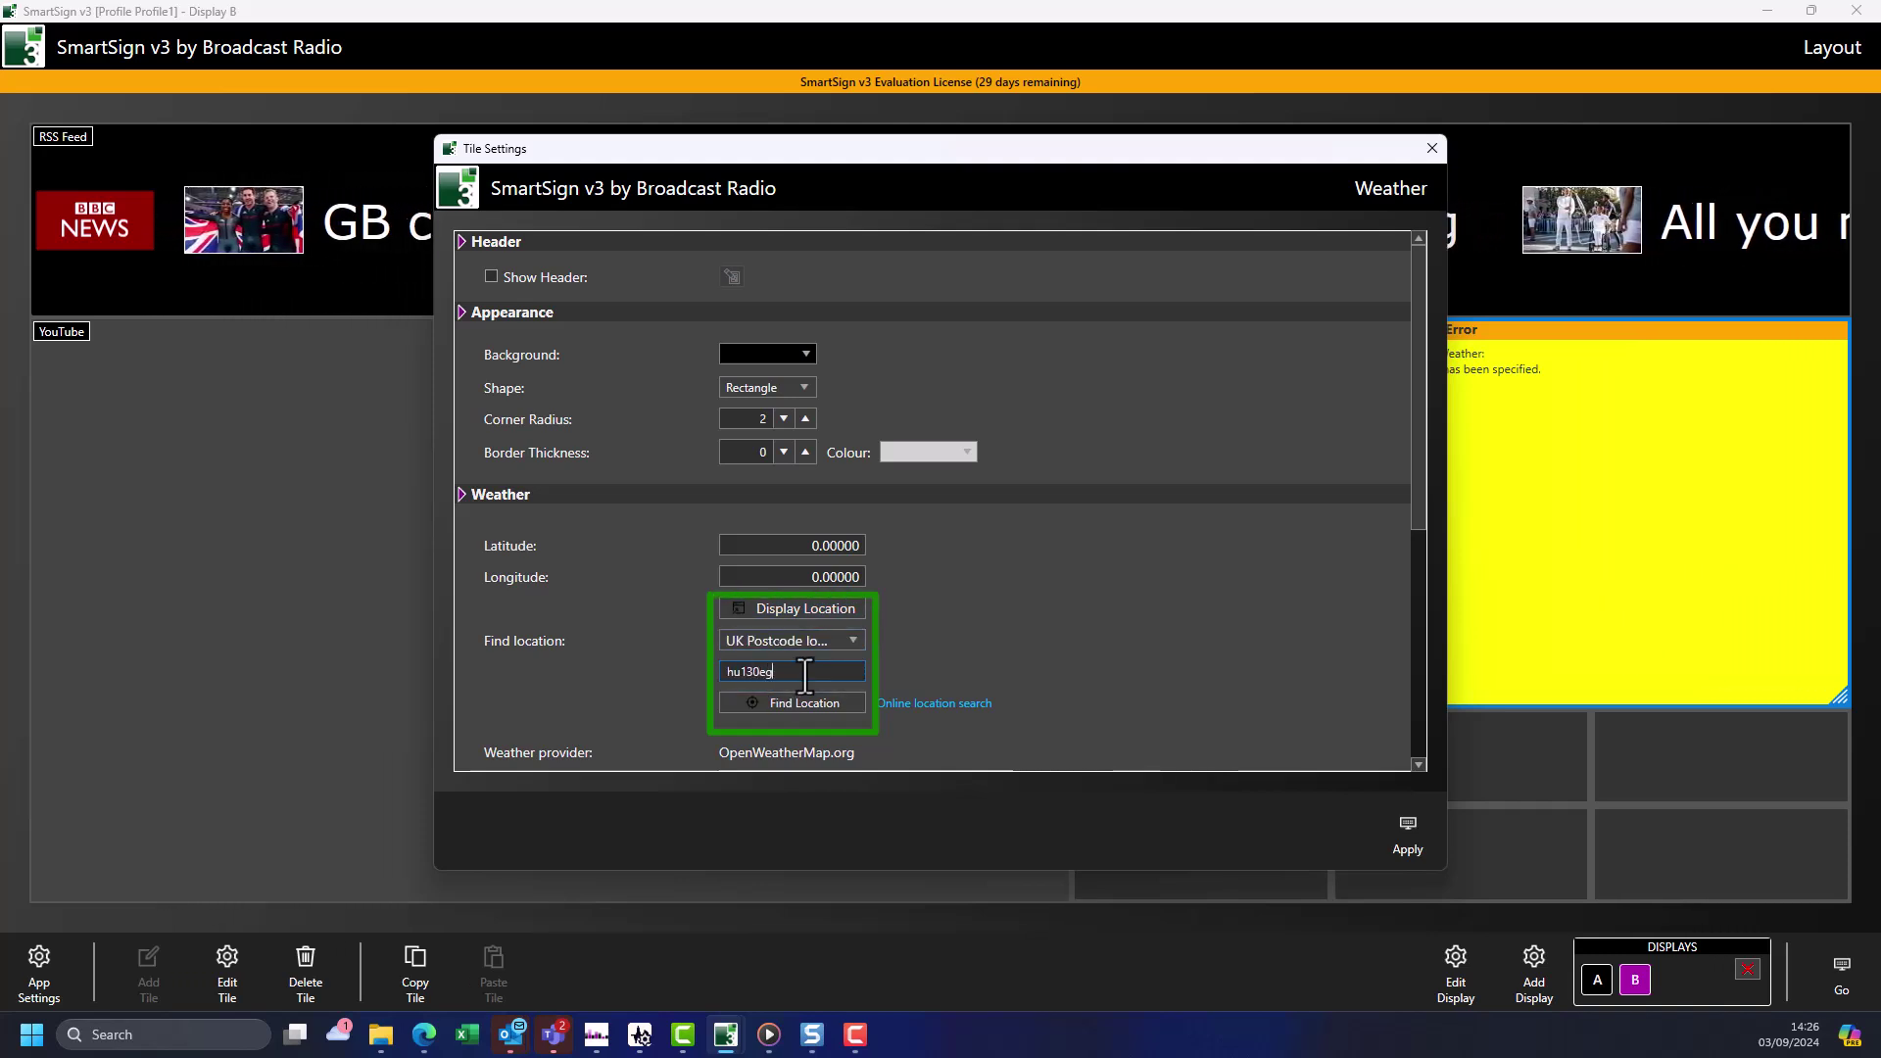
left_click(790, 701)
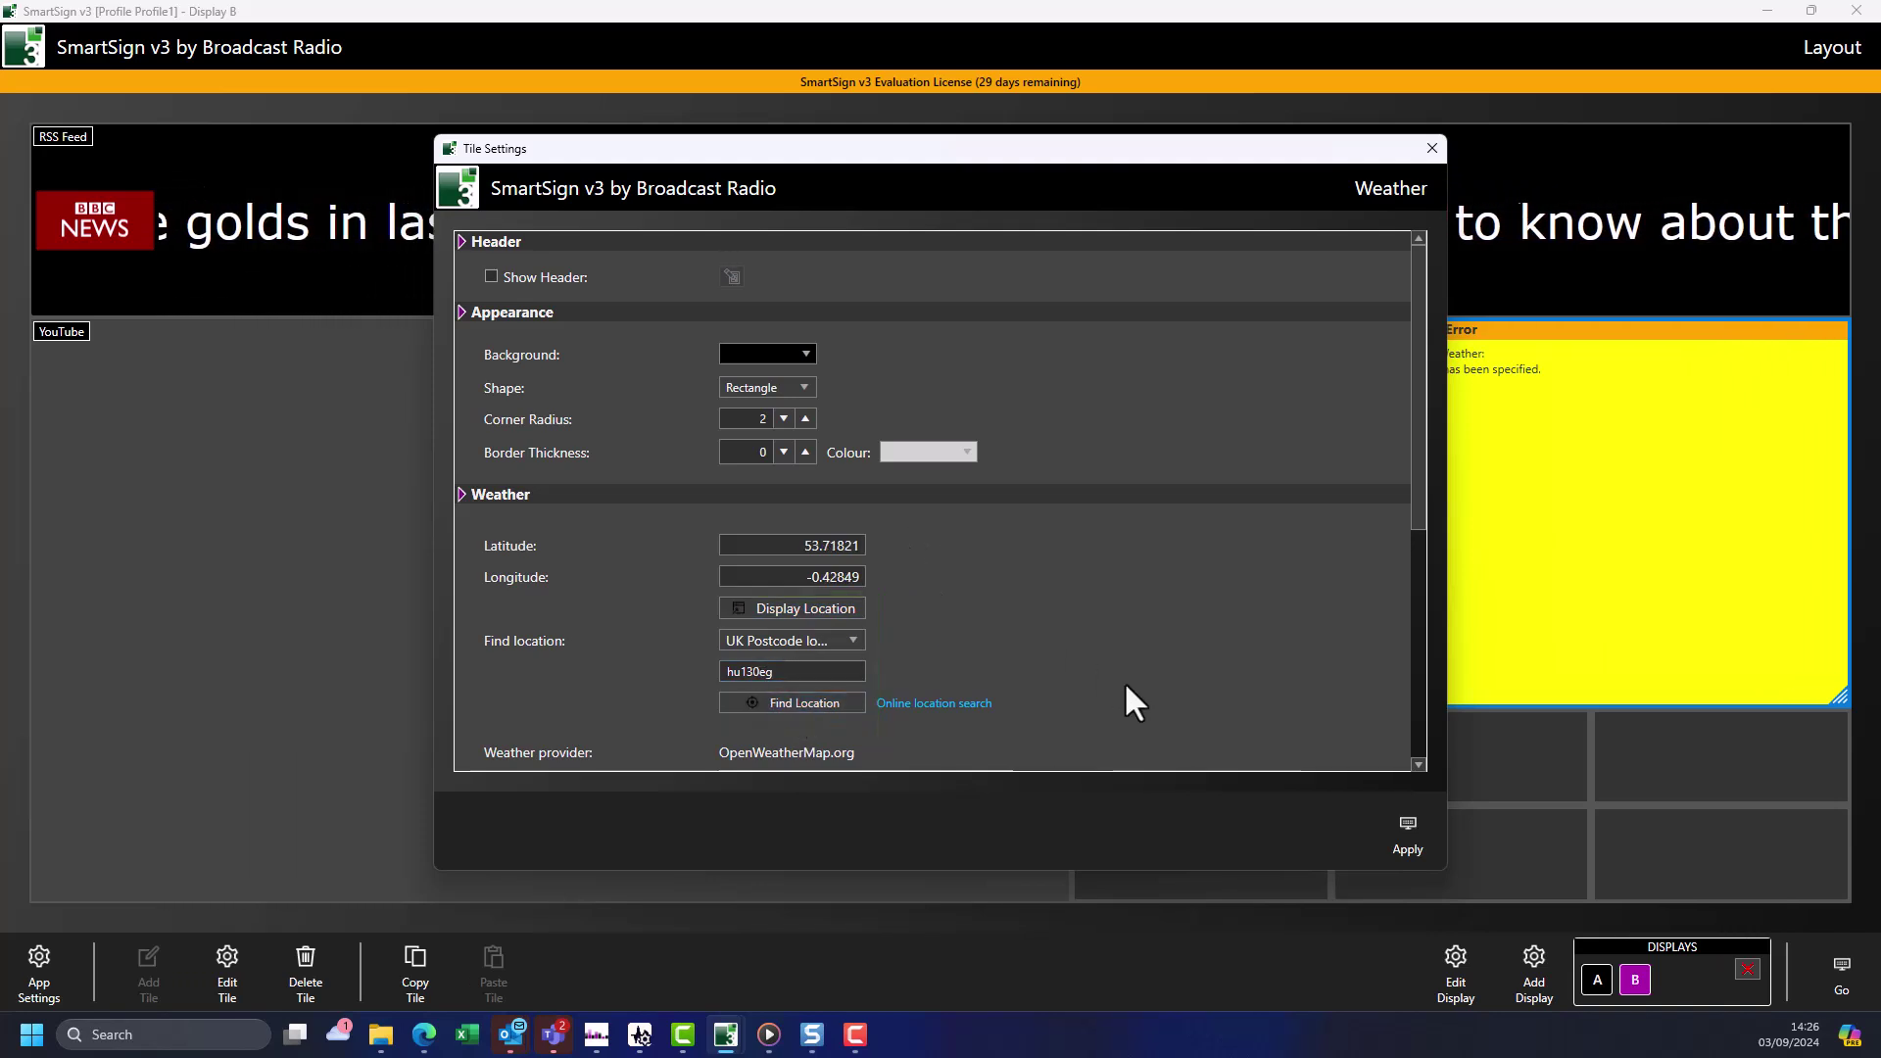
Paste the OpenWeatherMap.org API key into the Weather tile's settings and set the weather display to Forecast.
scroll(1126, 686, "down", 3)
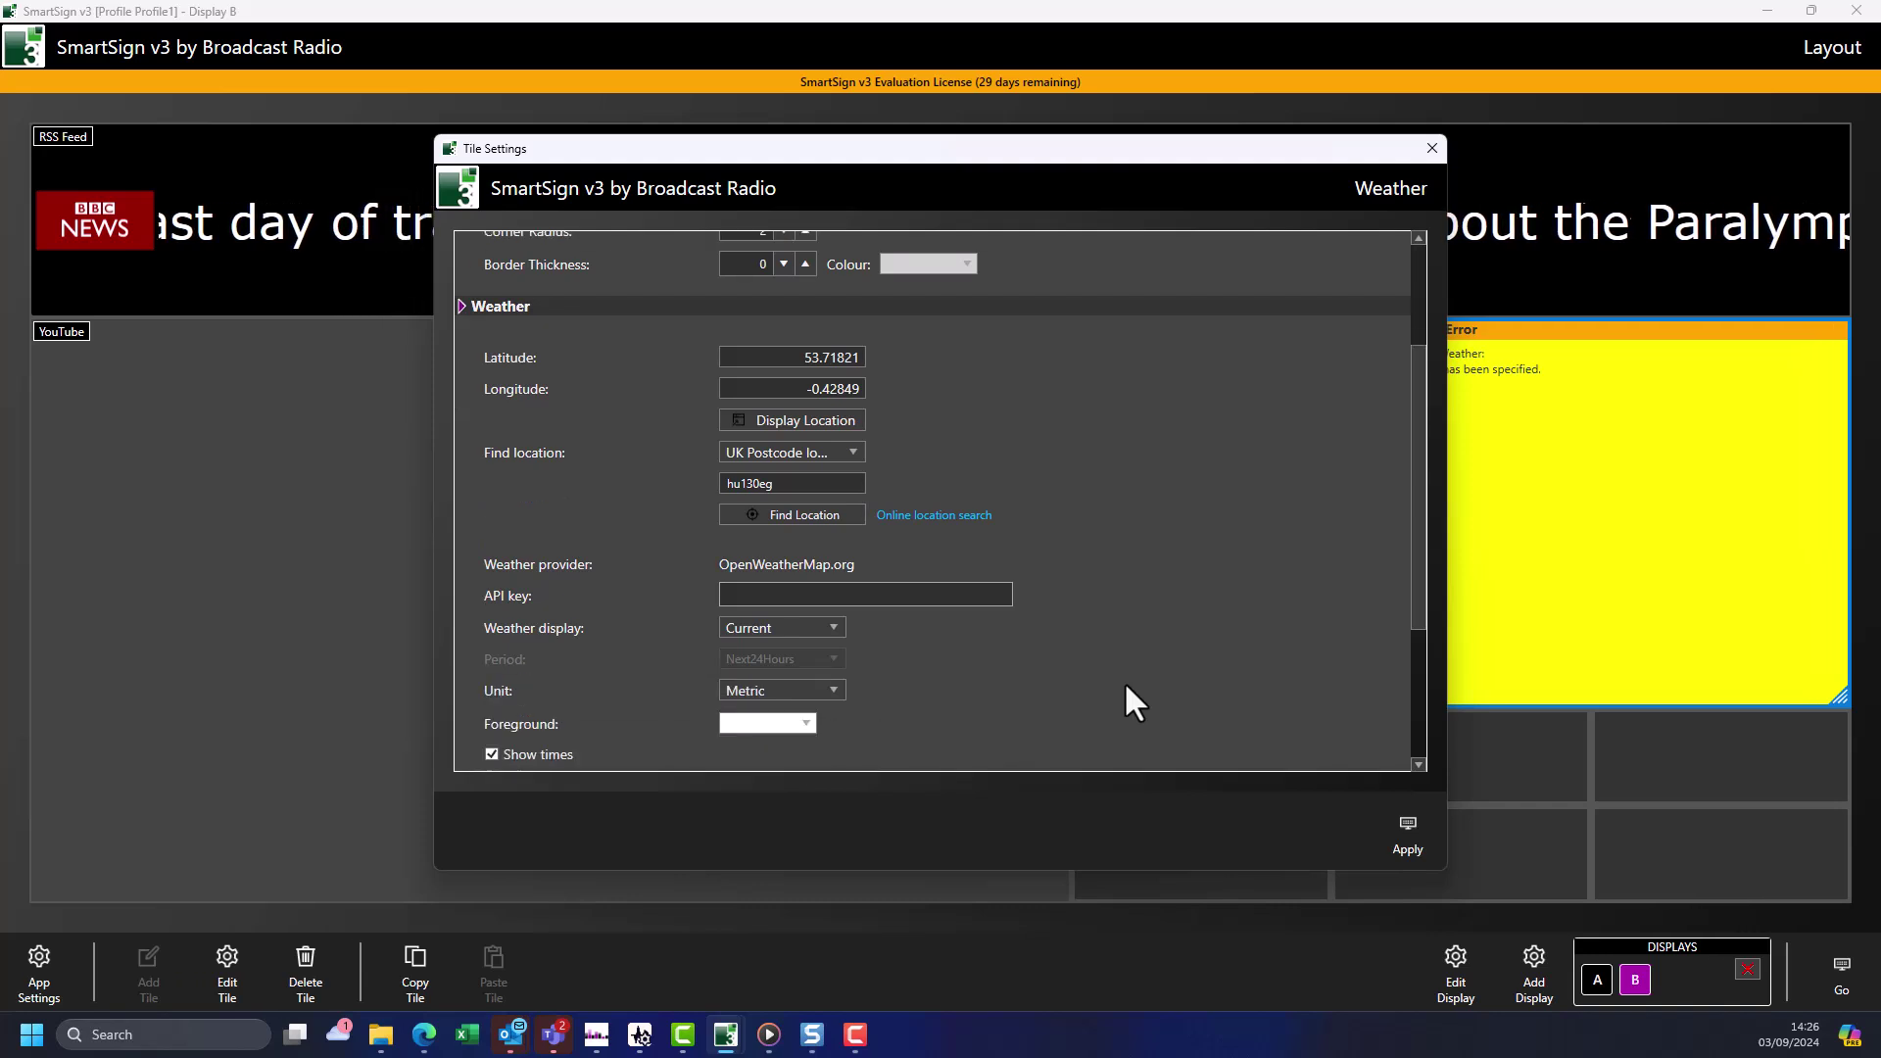
right_click(909, 588)
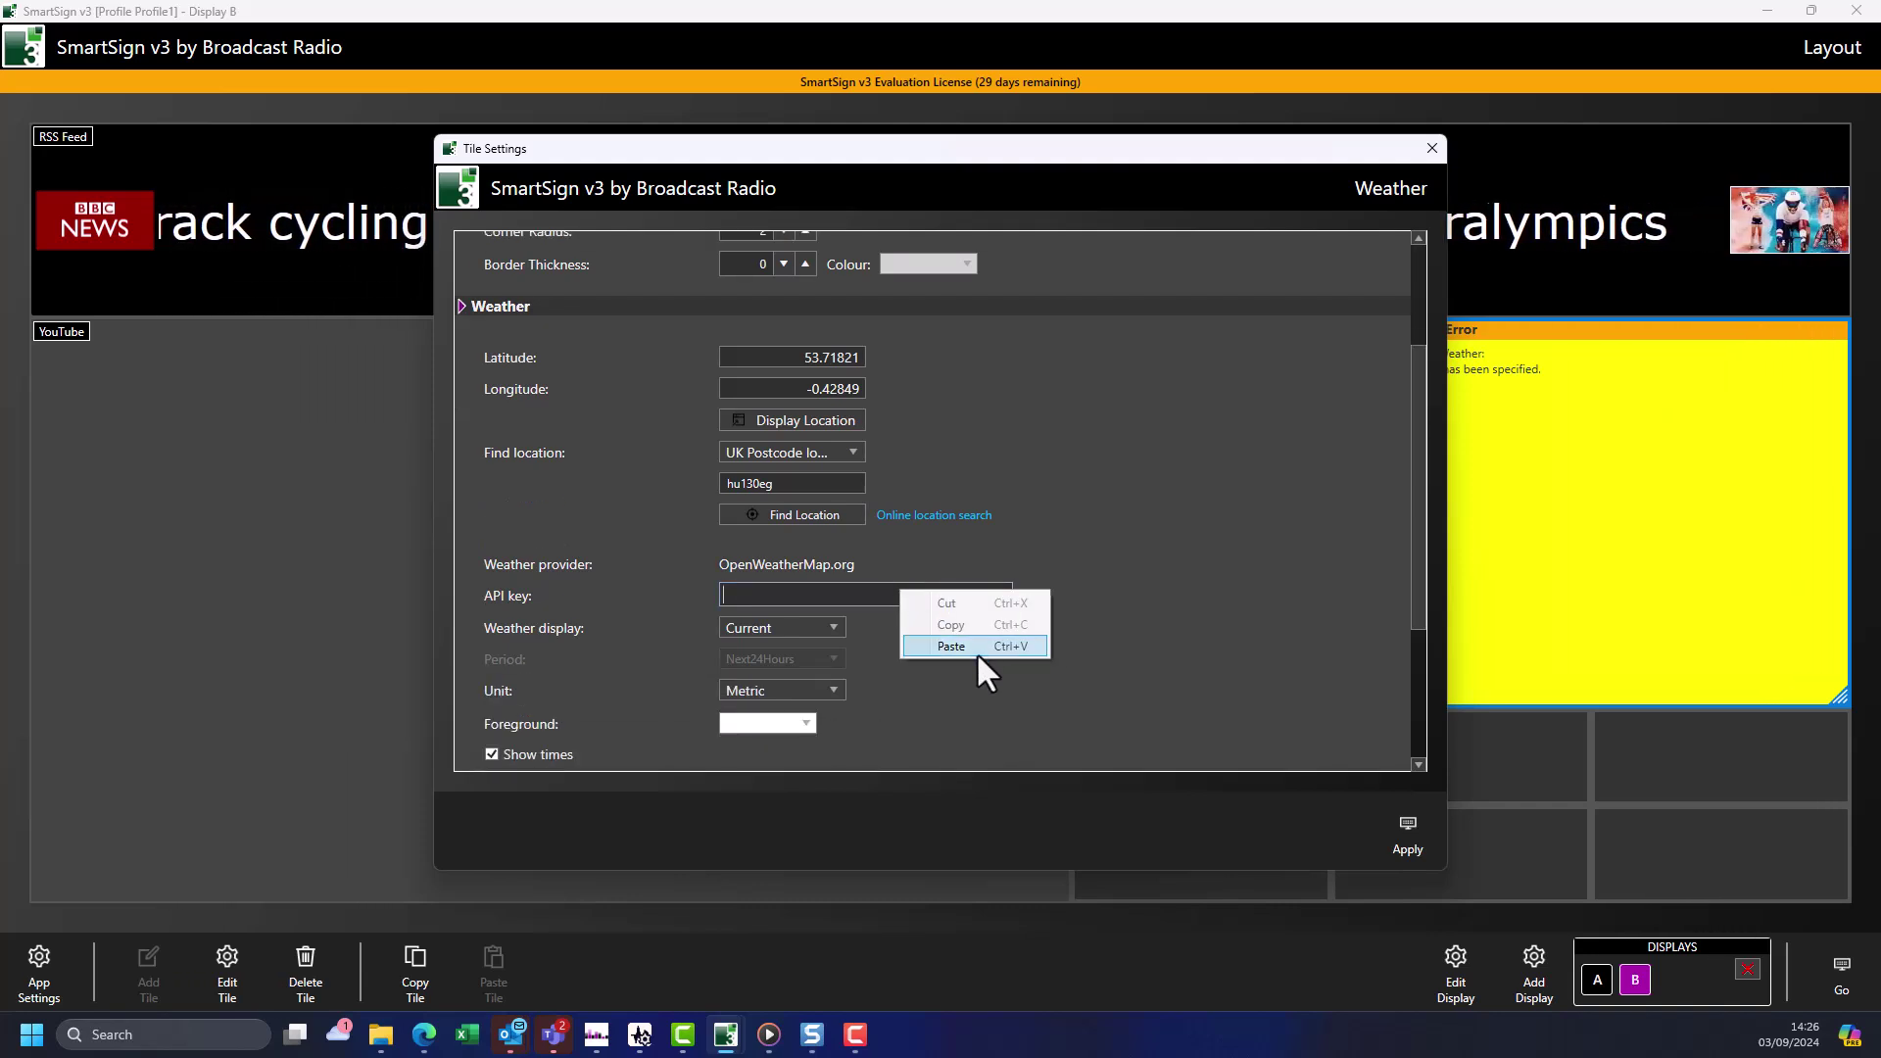
left_click(976, 655)
scroll(1207, 568, "down", 3)
left_click(829, 443)
left_click(778, 483)
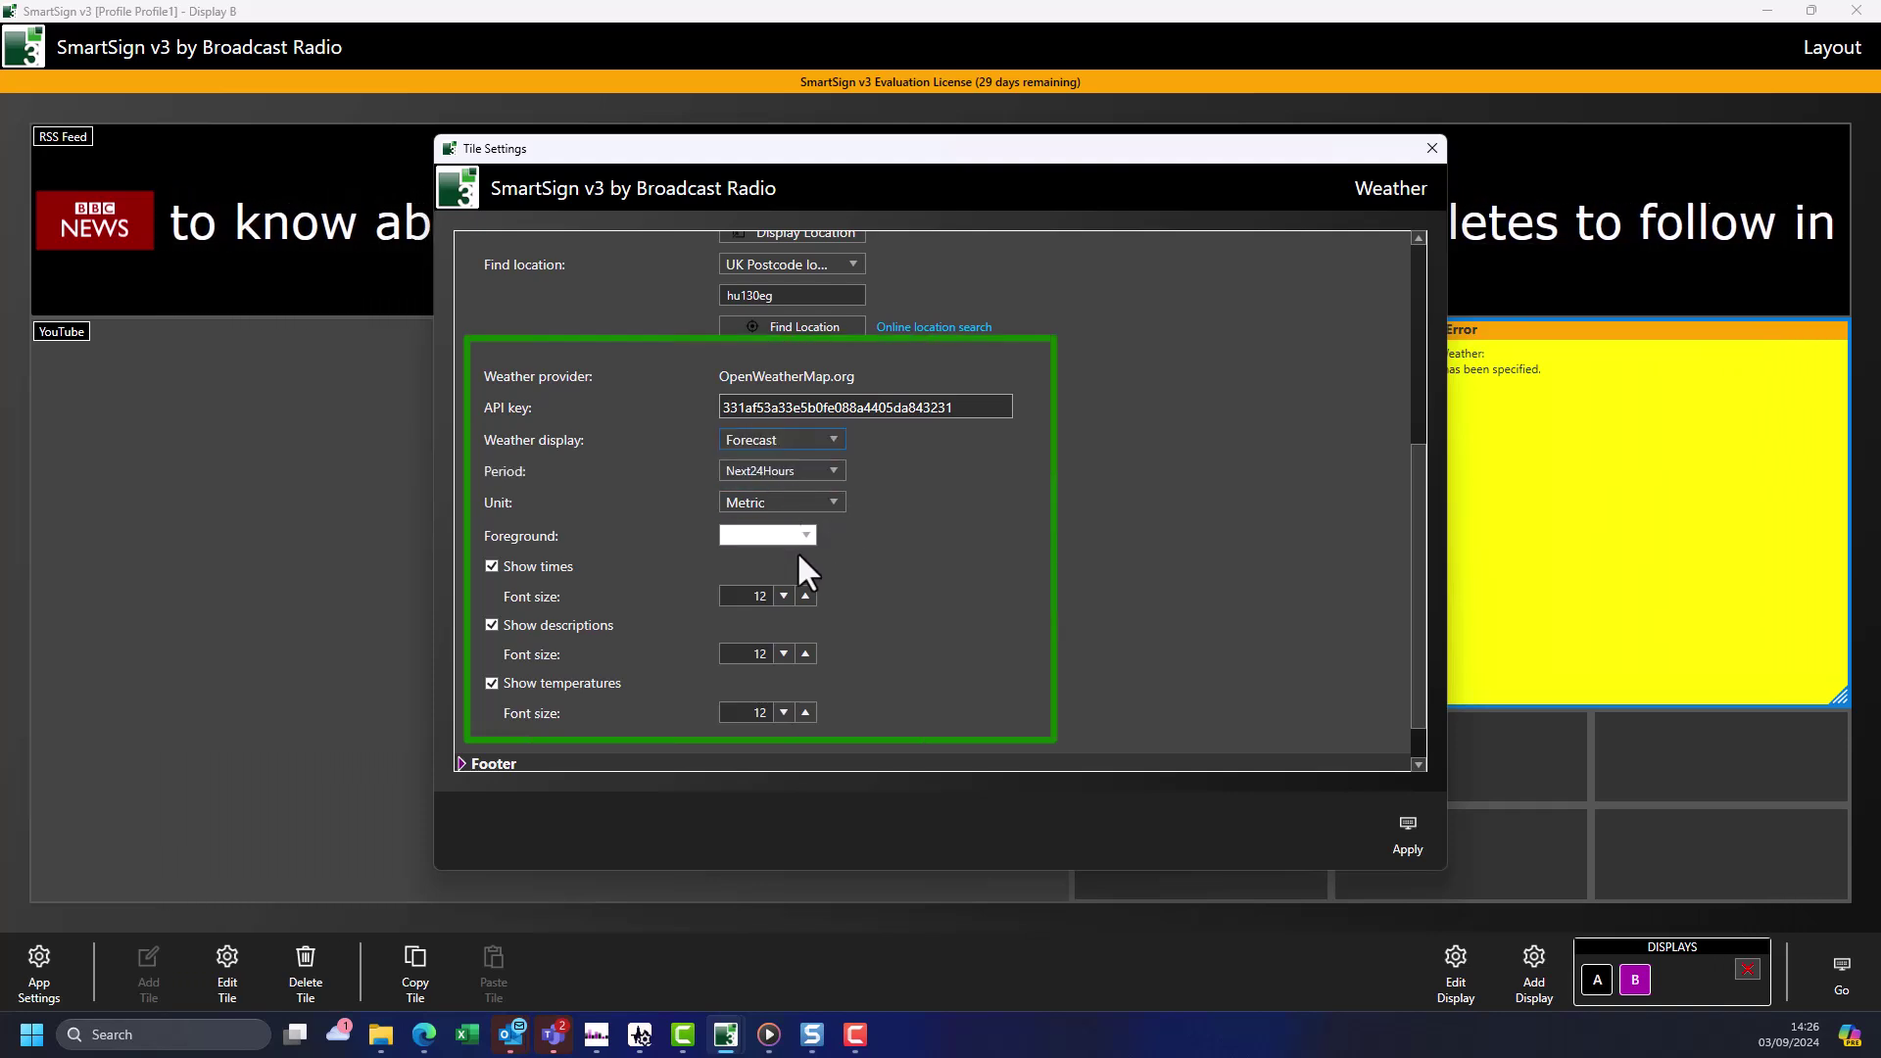
Set the font sizes of the weather times, descriptions and temperatures to 24 and apply the settings.
left_click(747, 592)
type("24")
key("Tab")
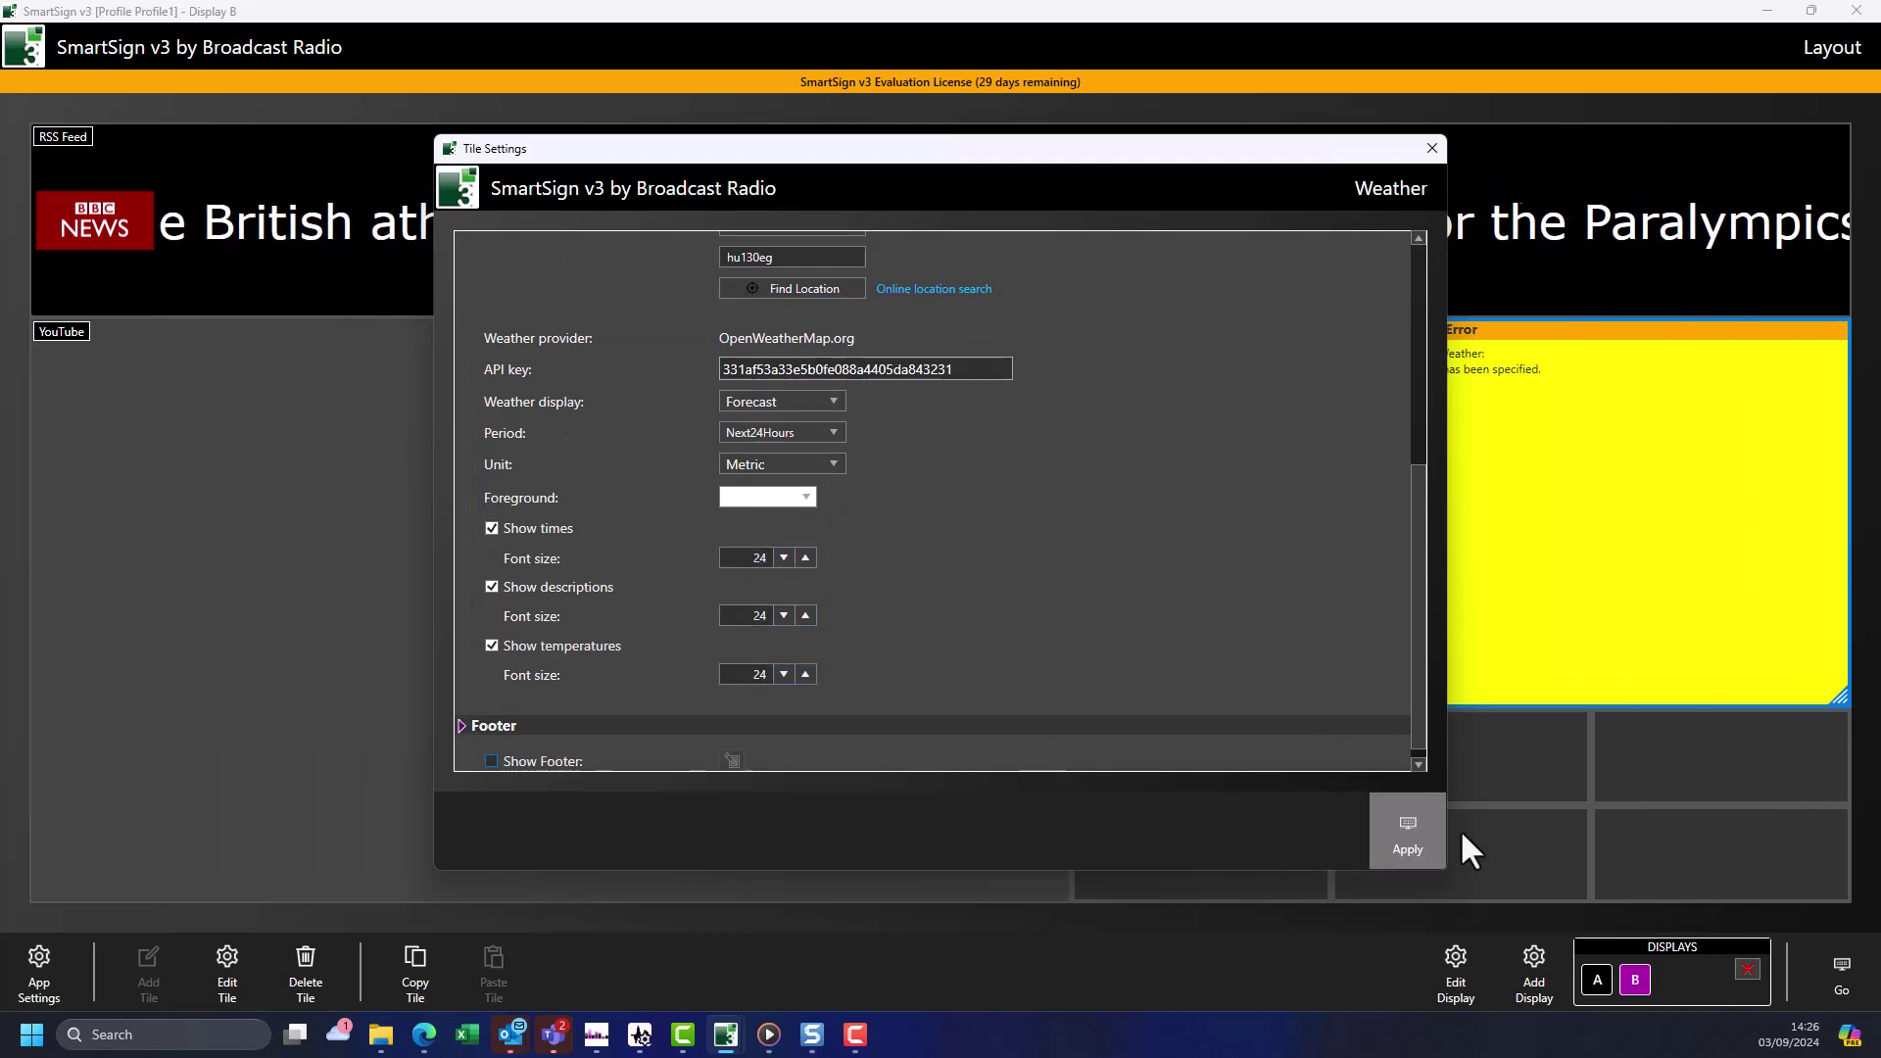
left_click(1411, 837)
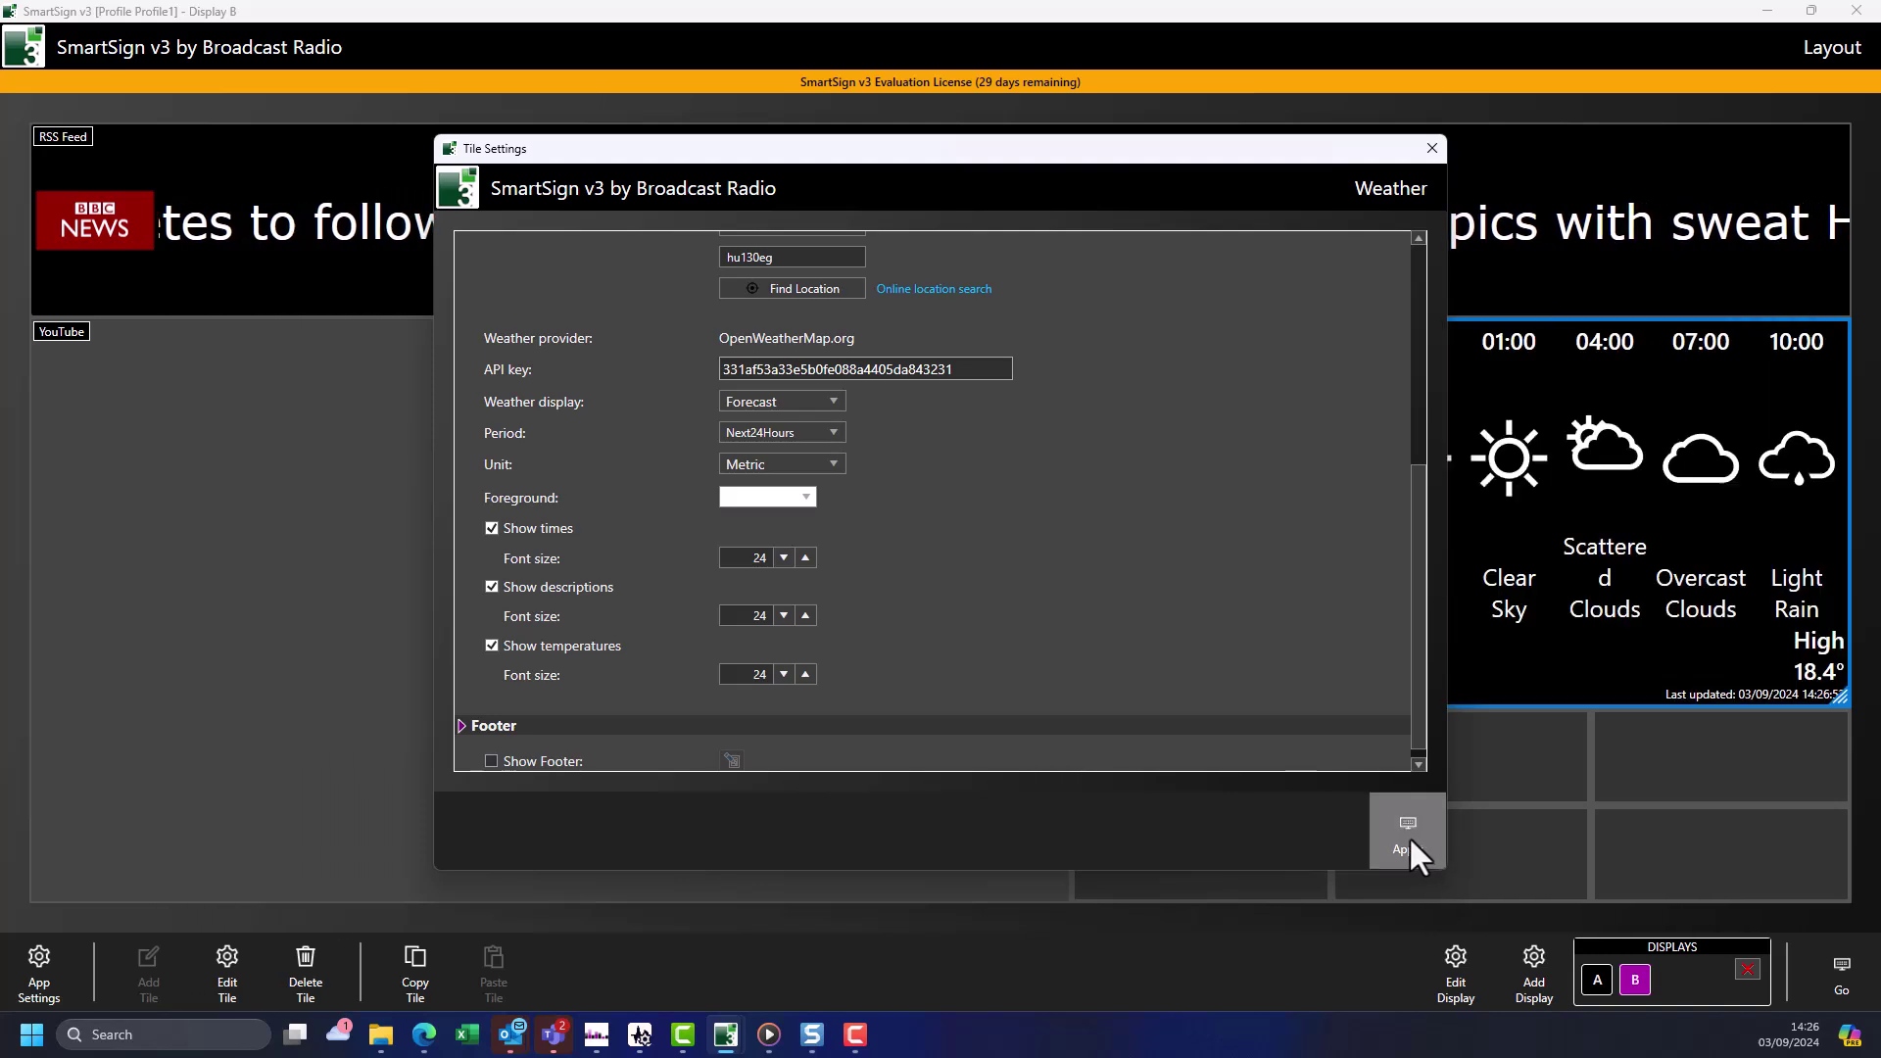
Reduce the weather descriptions' font size to 20, apply it and close the tile settings.
double_click(747, 616)
type("20")
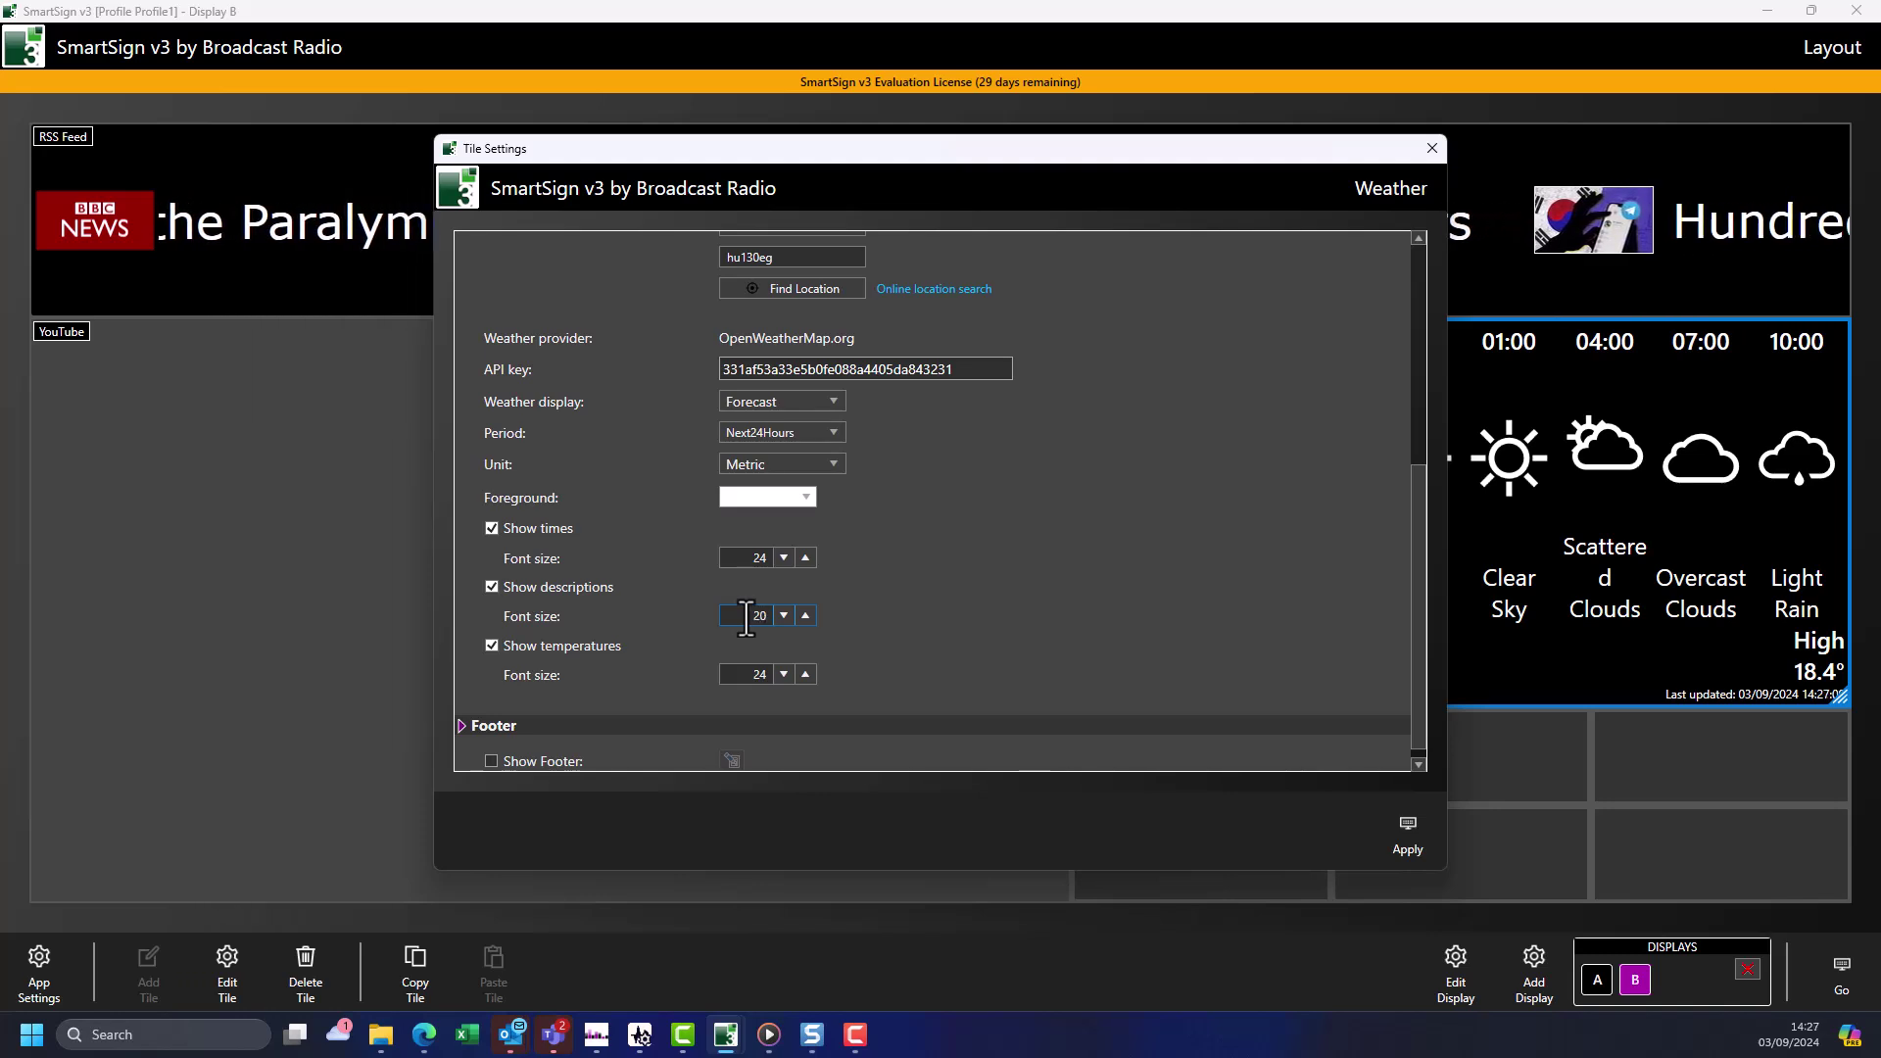
left_click(1400, 833)
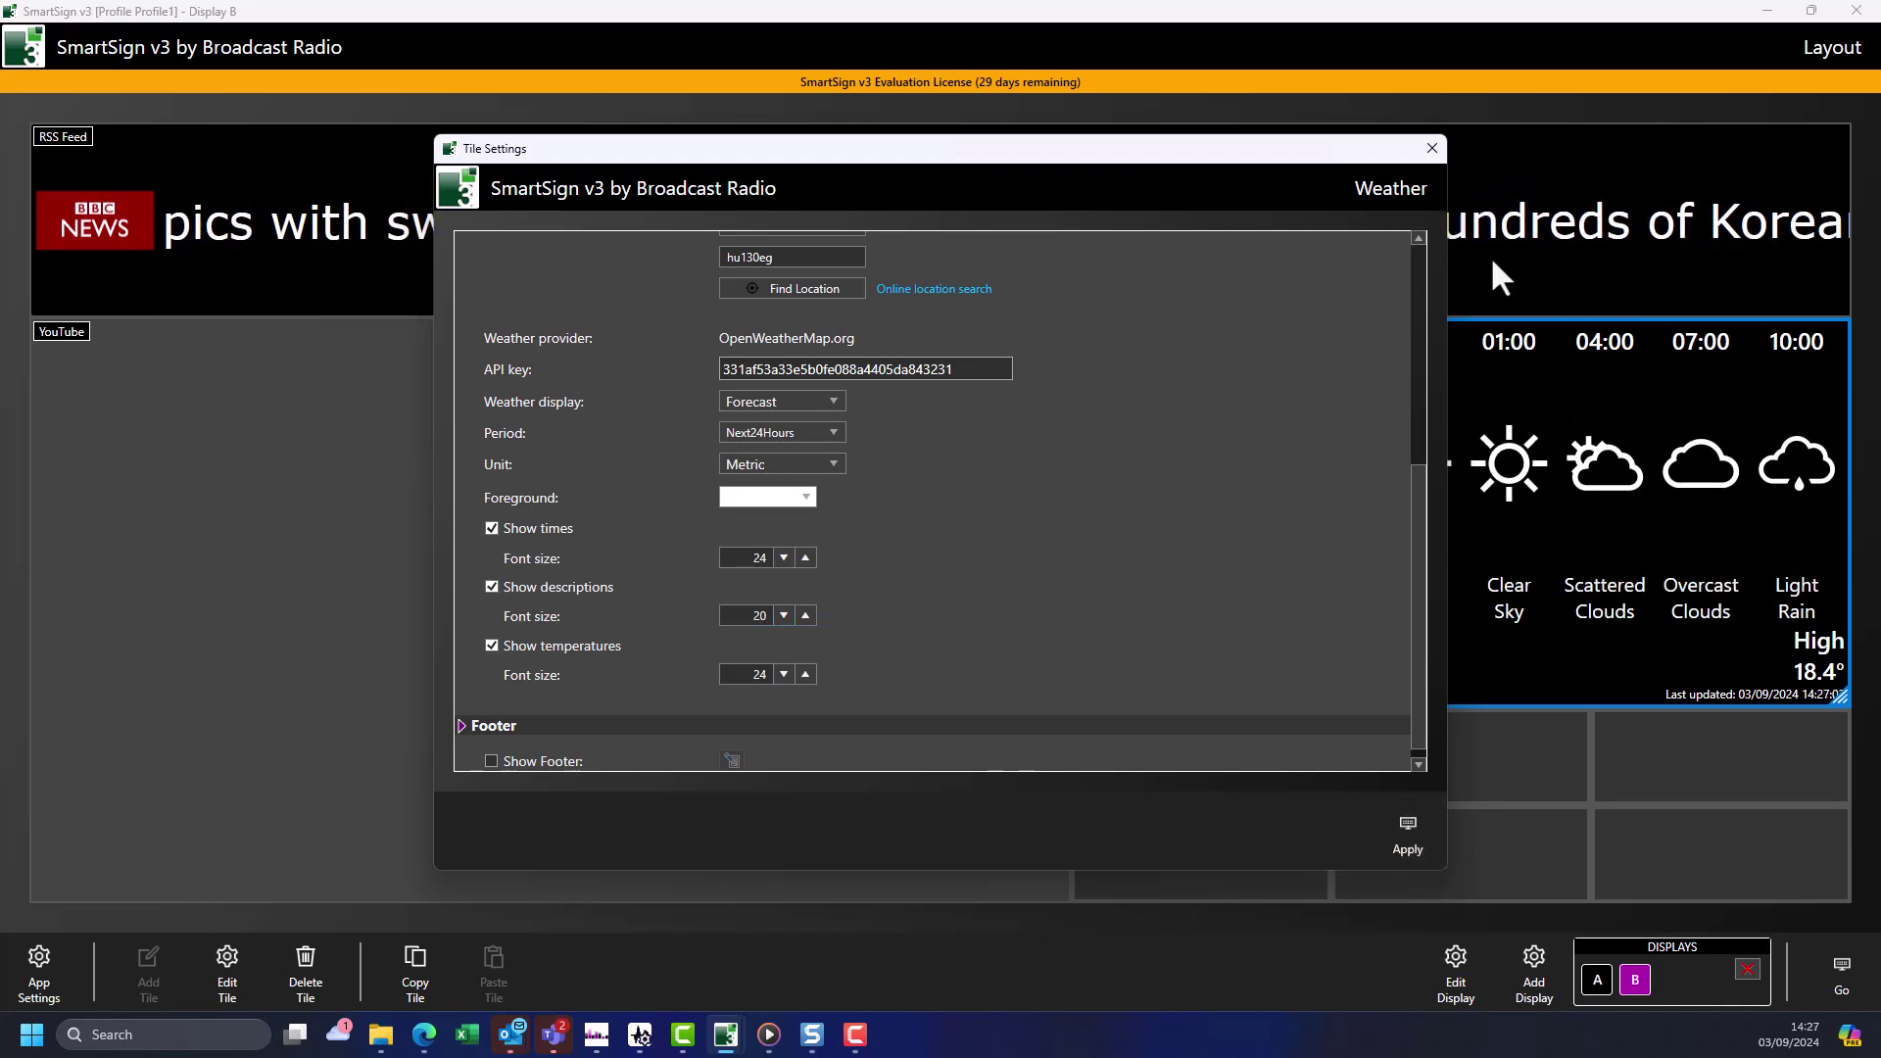
left_click(1430, 149)
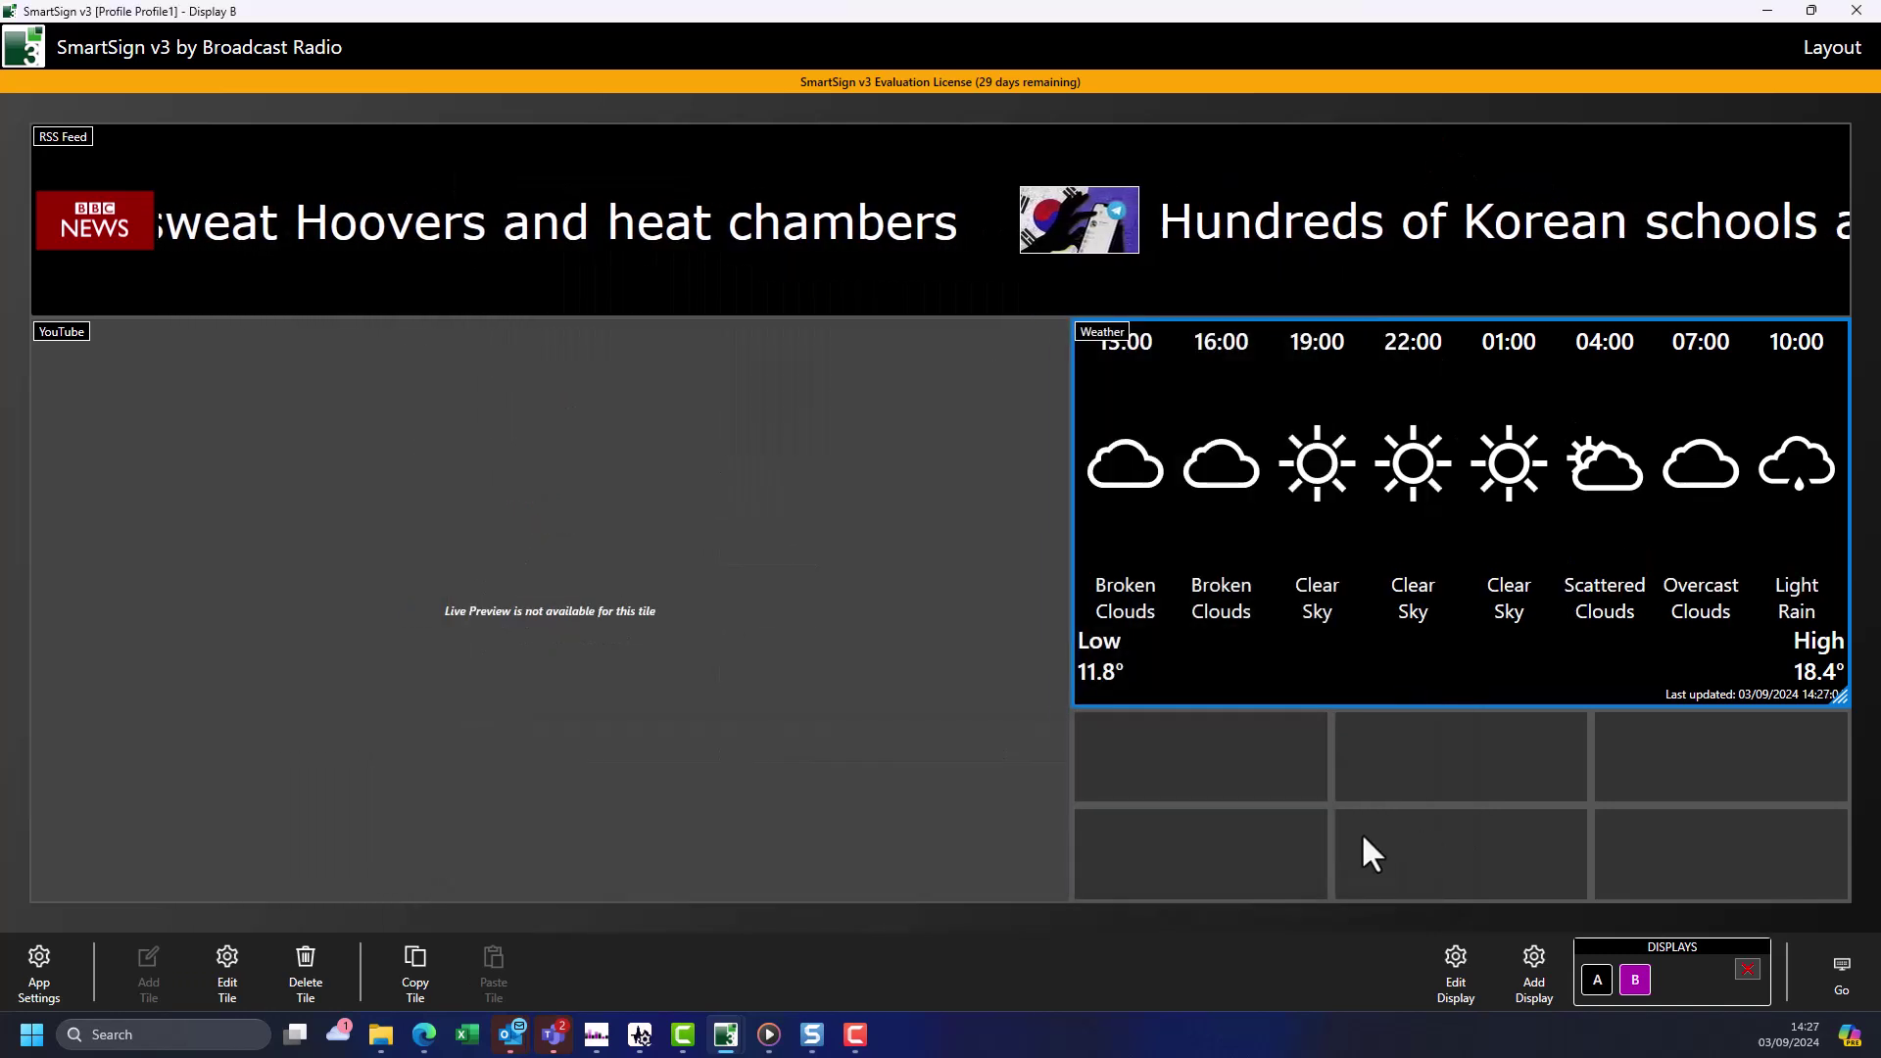
Add a DateTime tile directly below the Weather tile and widen it to three columns.
double_click(1218, 769)
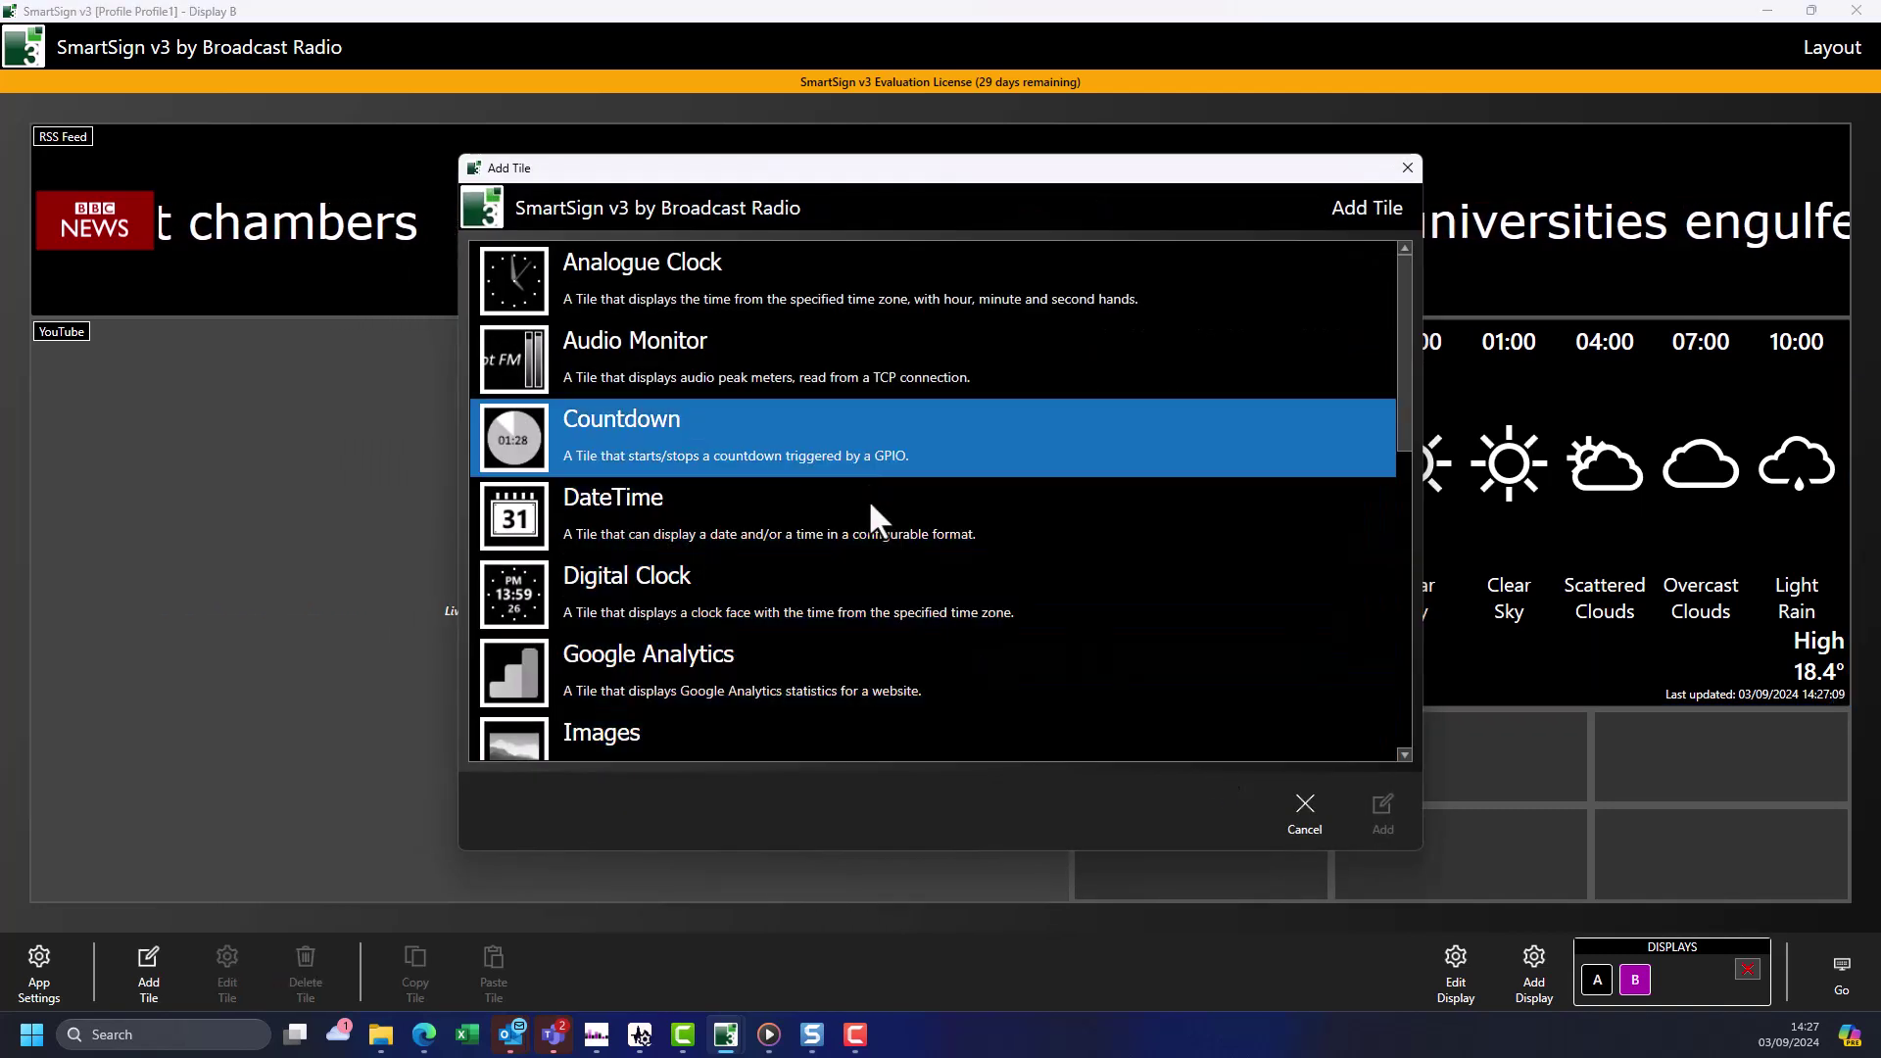
double_click(829, 529)
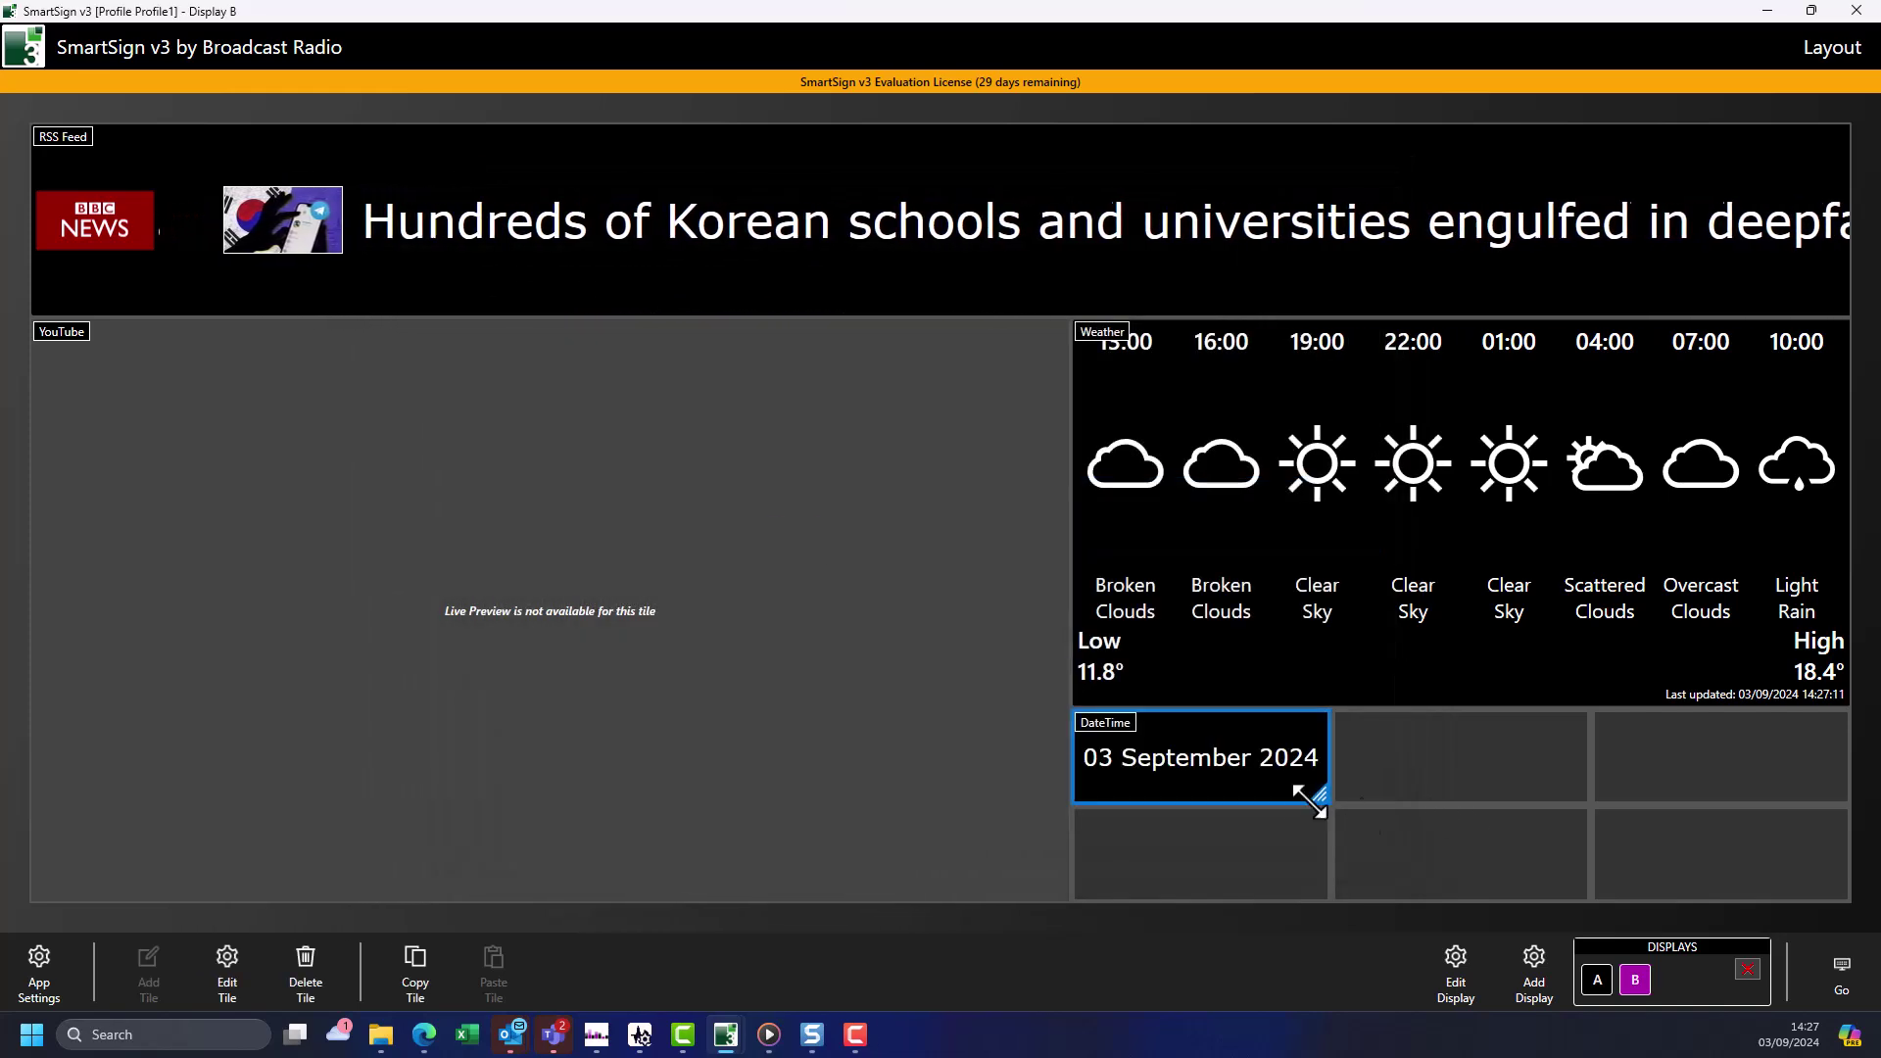
left_click_drag(1322, 795, 1734, 806)
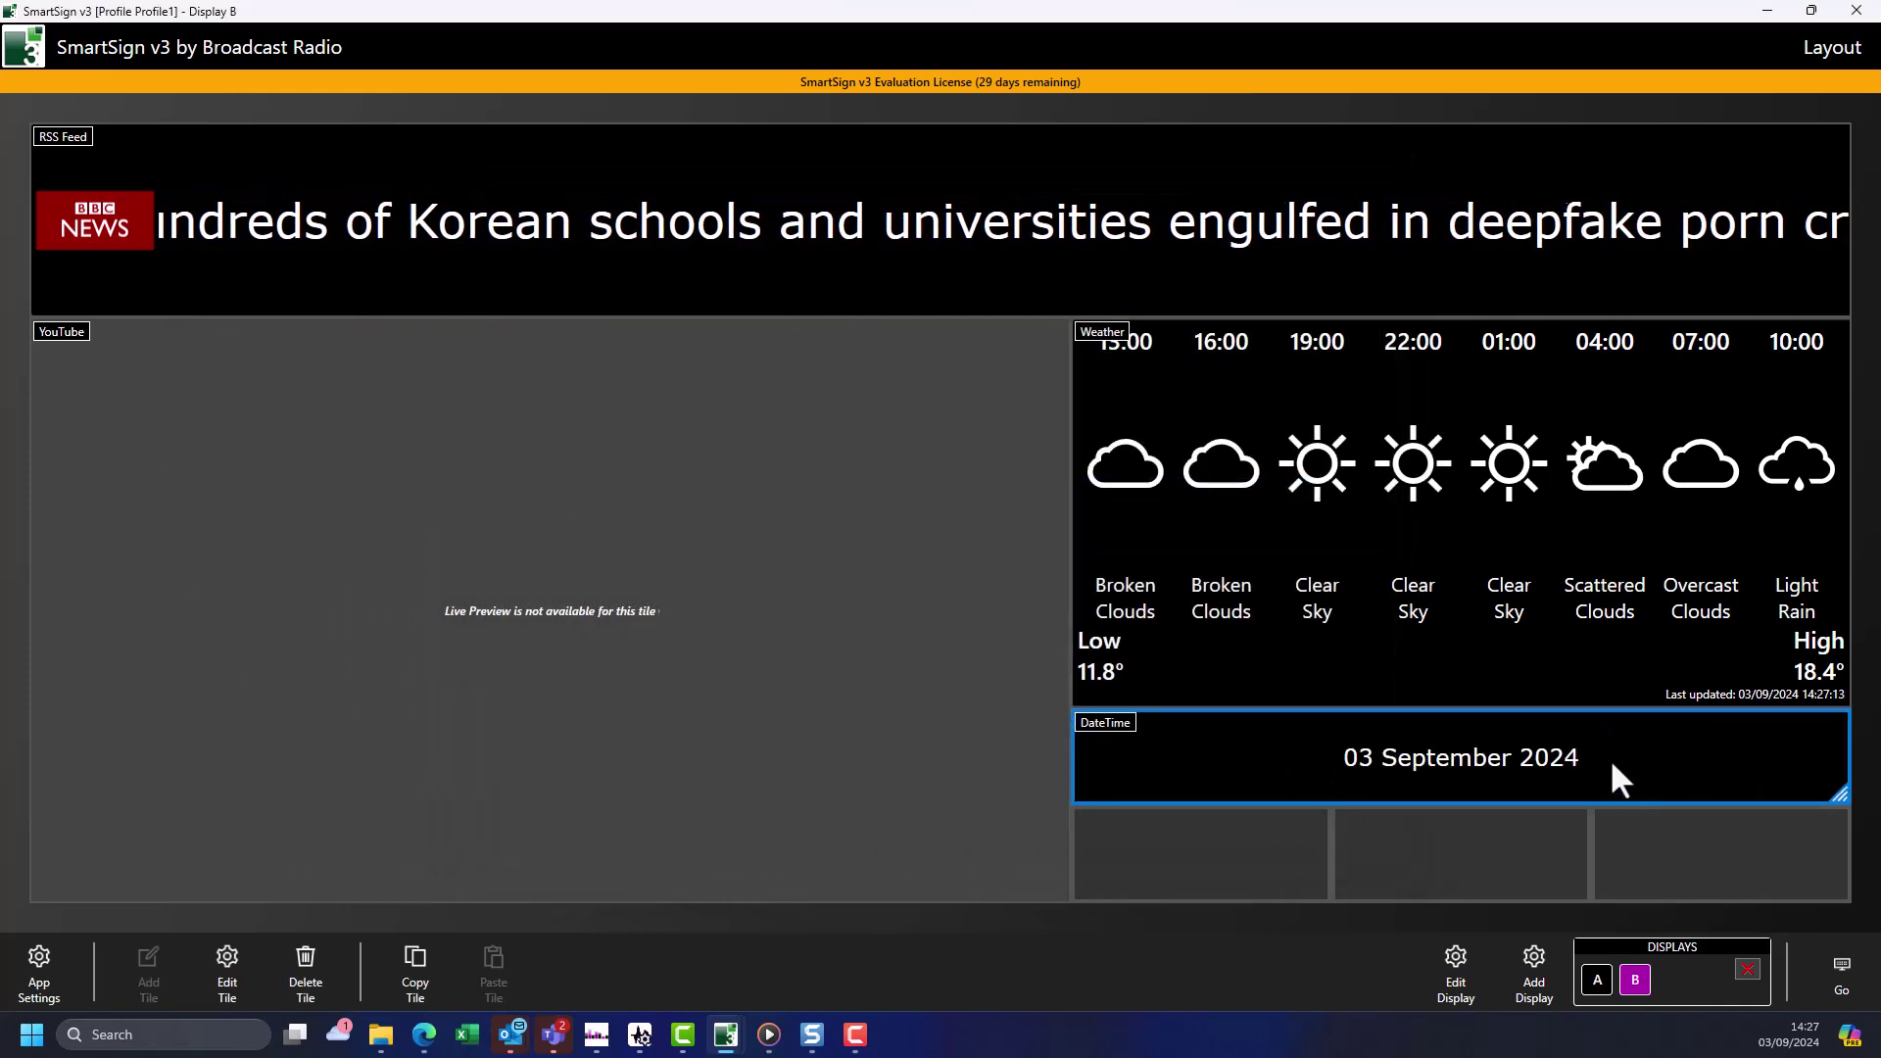
Open the DateTime tile's settings and set its font size to 48.
double_click(1612, 765)
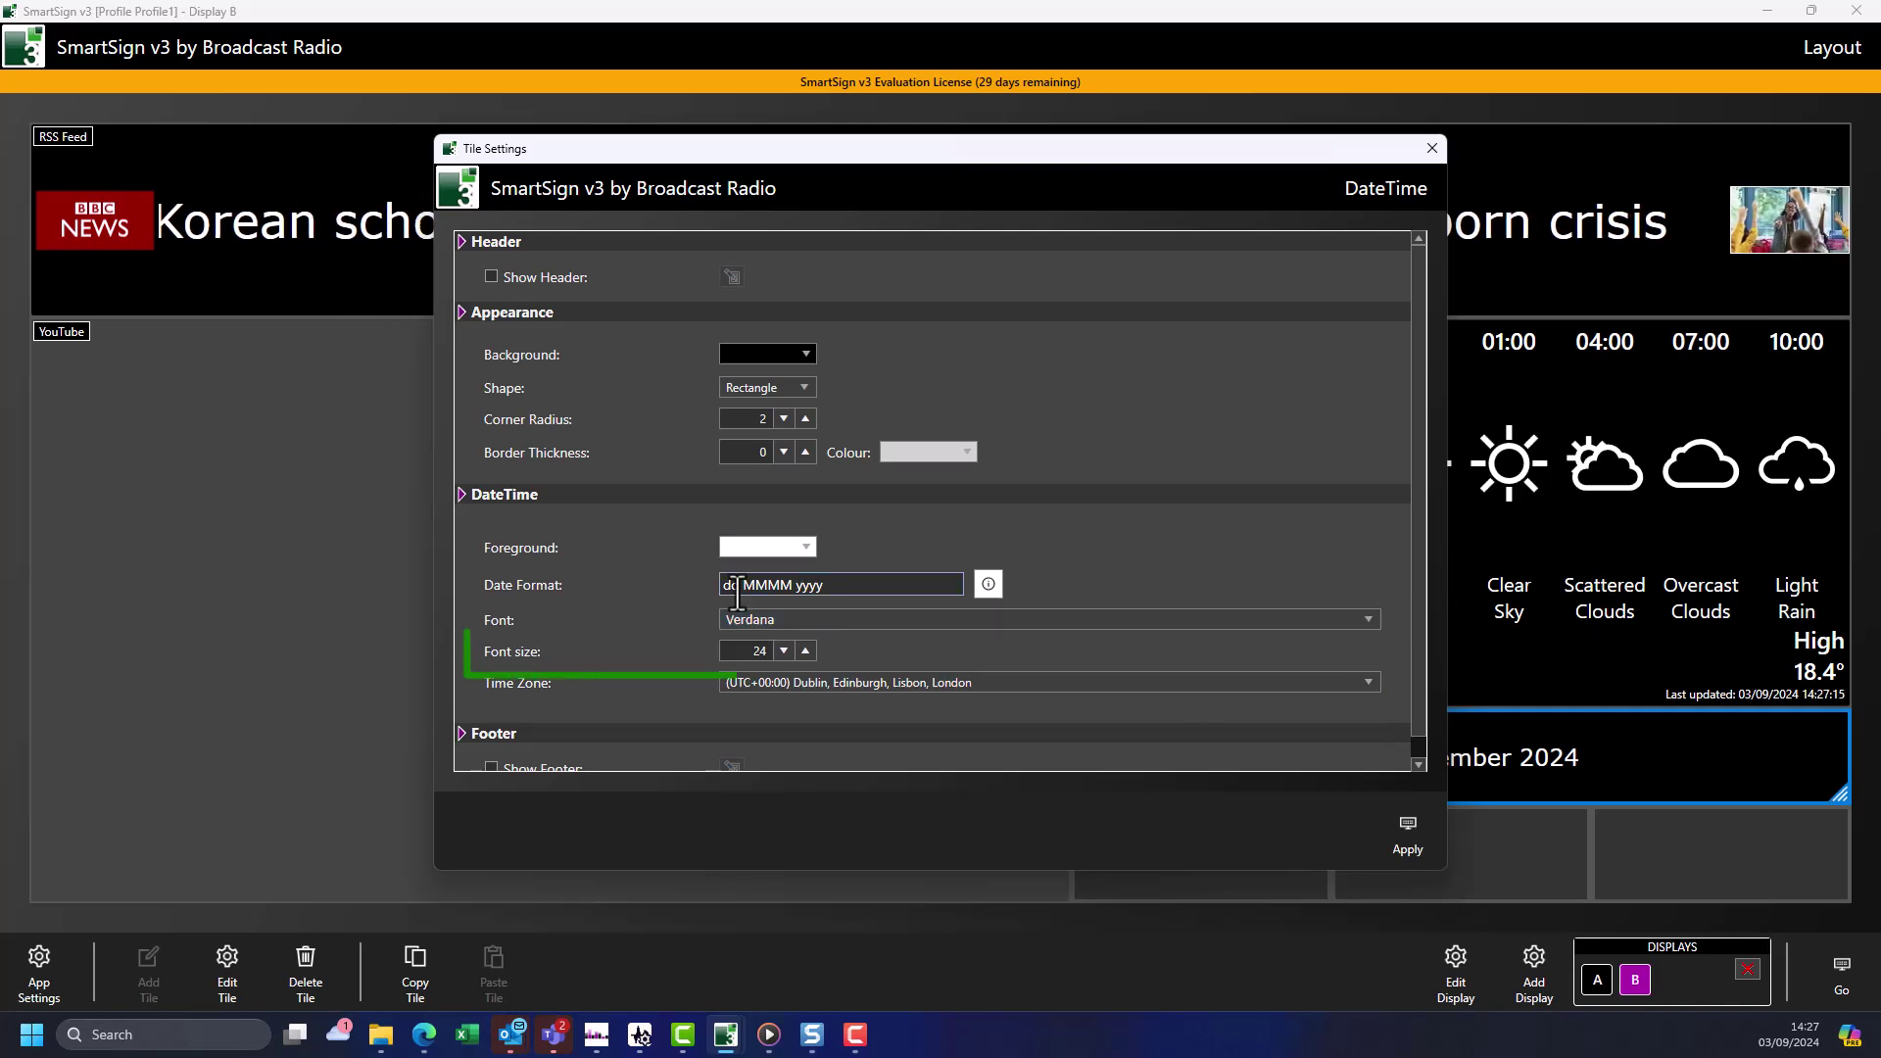
double_click(742, 651)
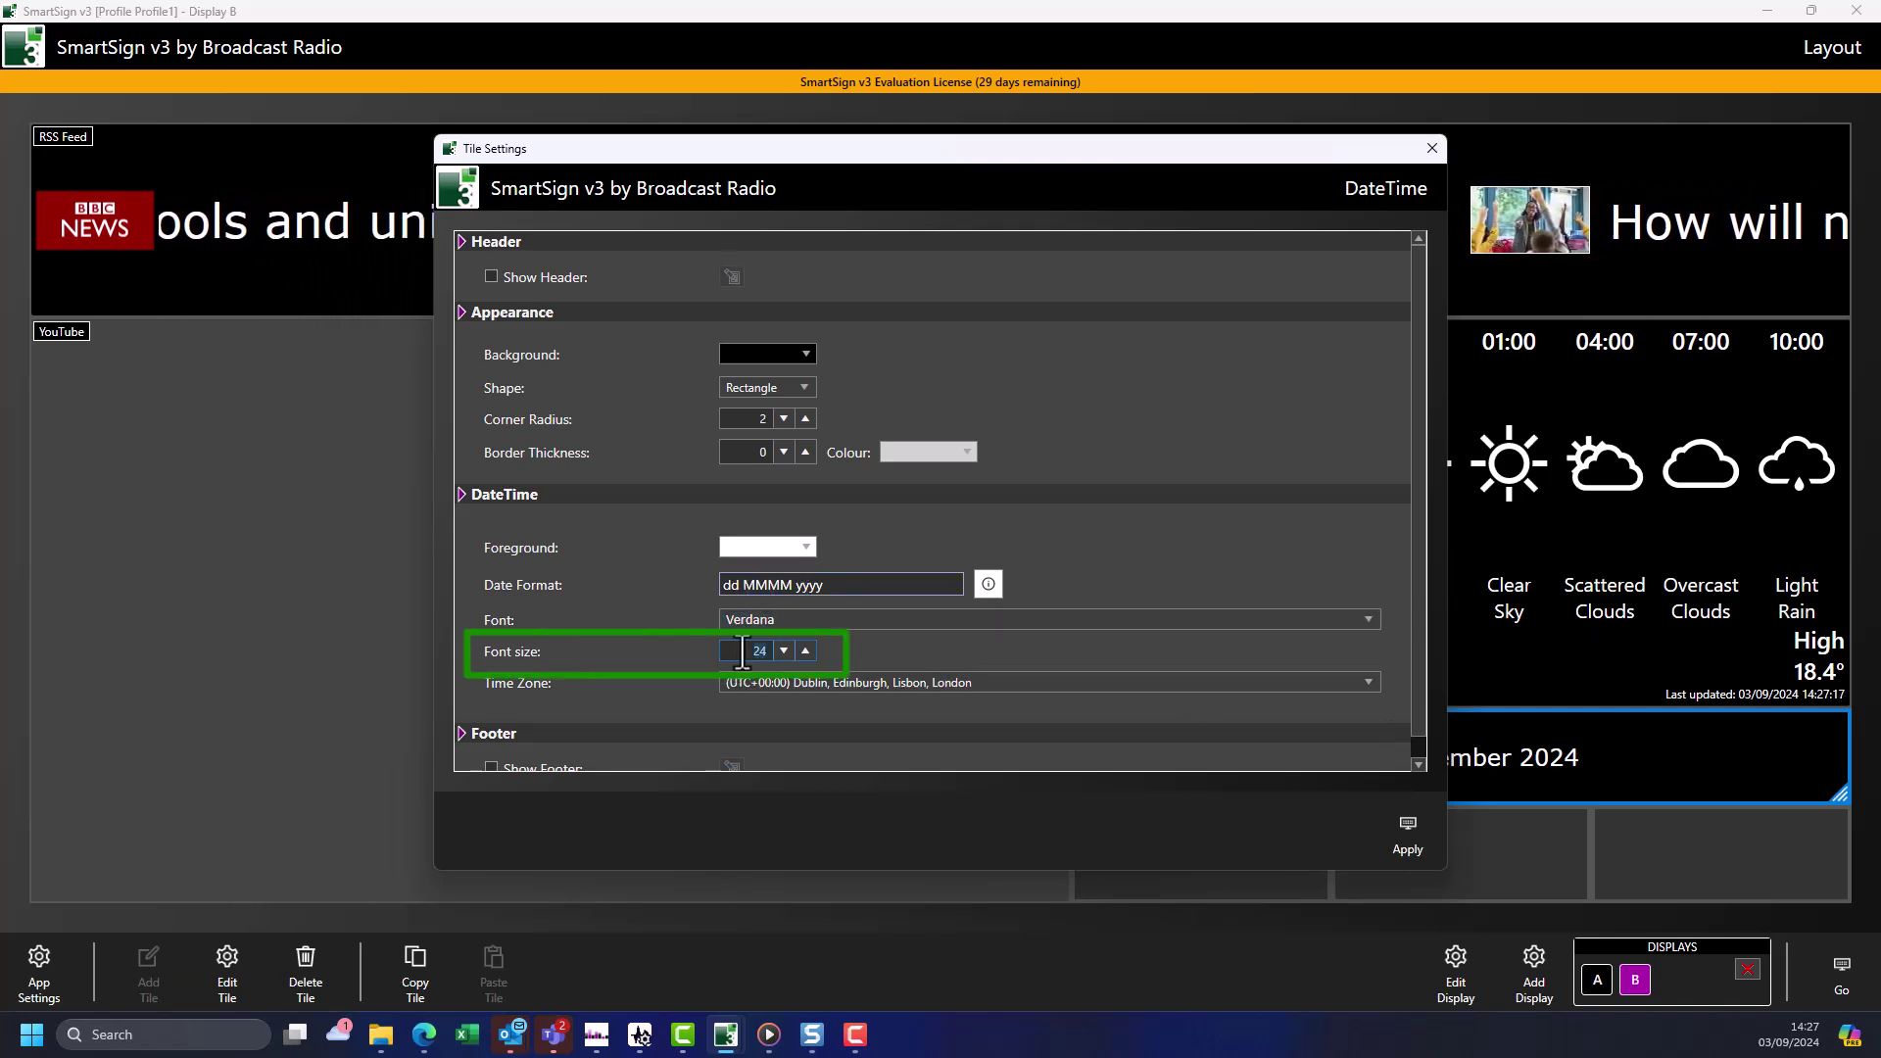
type("48")
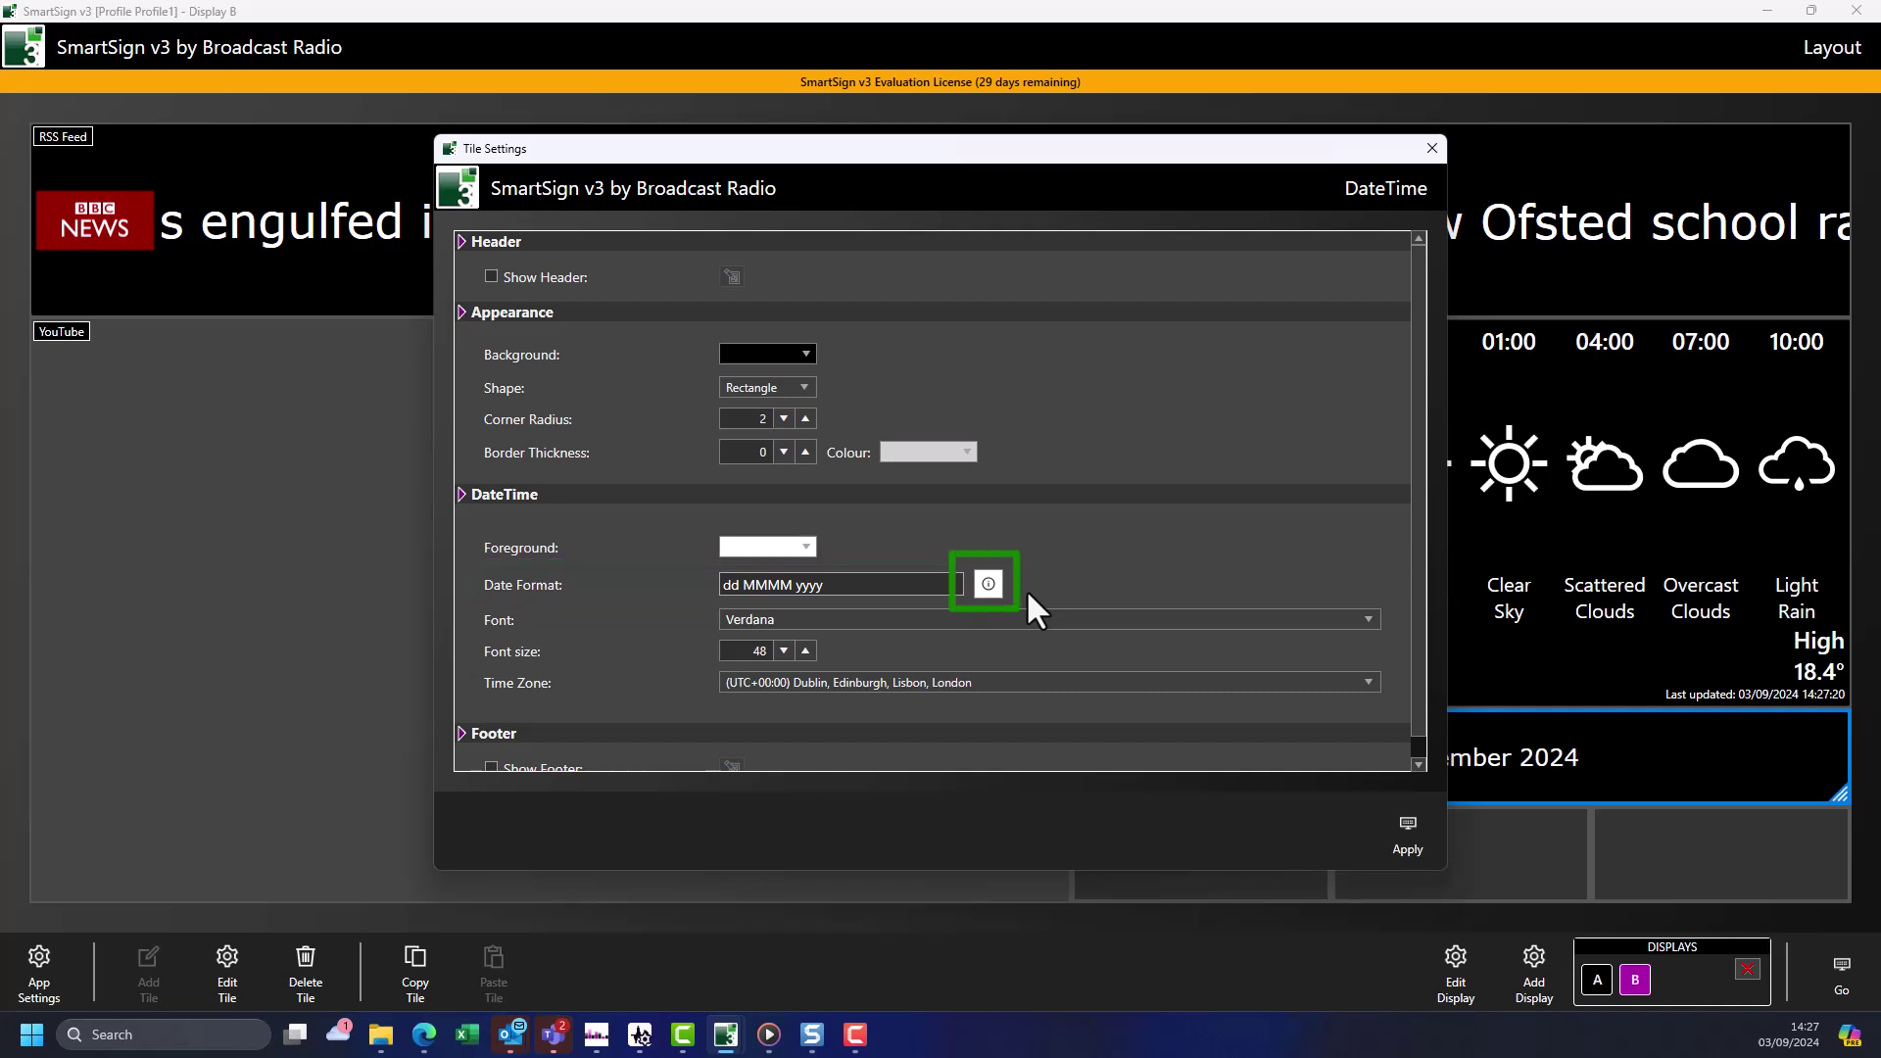
Consult the date format codes, set the DateTime tile's format to "dddd, dd MMMM yyyy", apply it and close the settings.
left_click(995, 584)
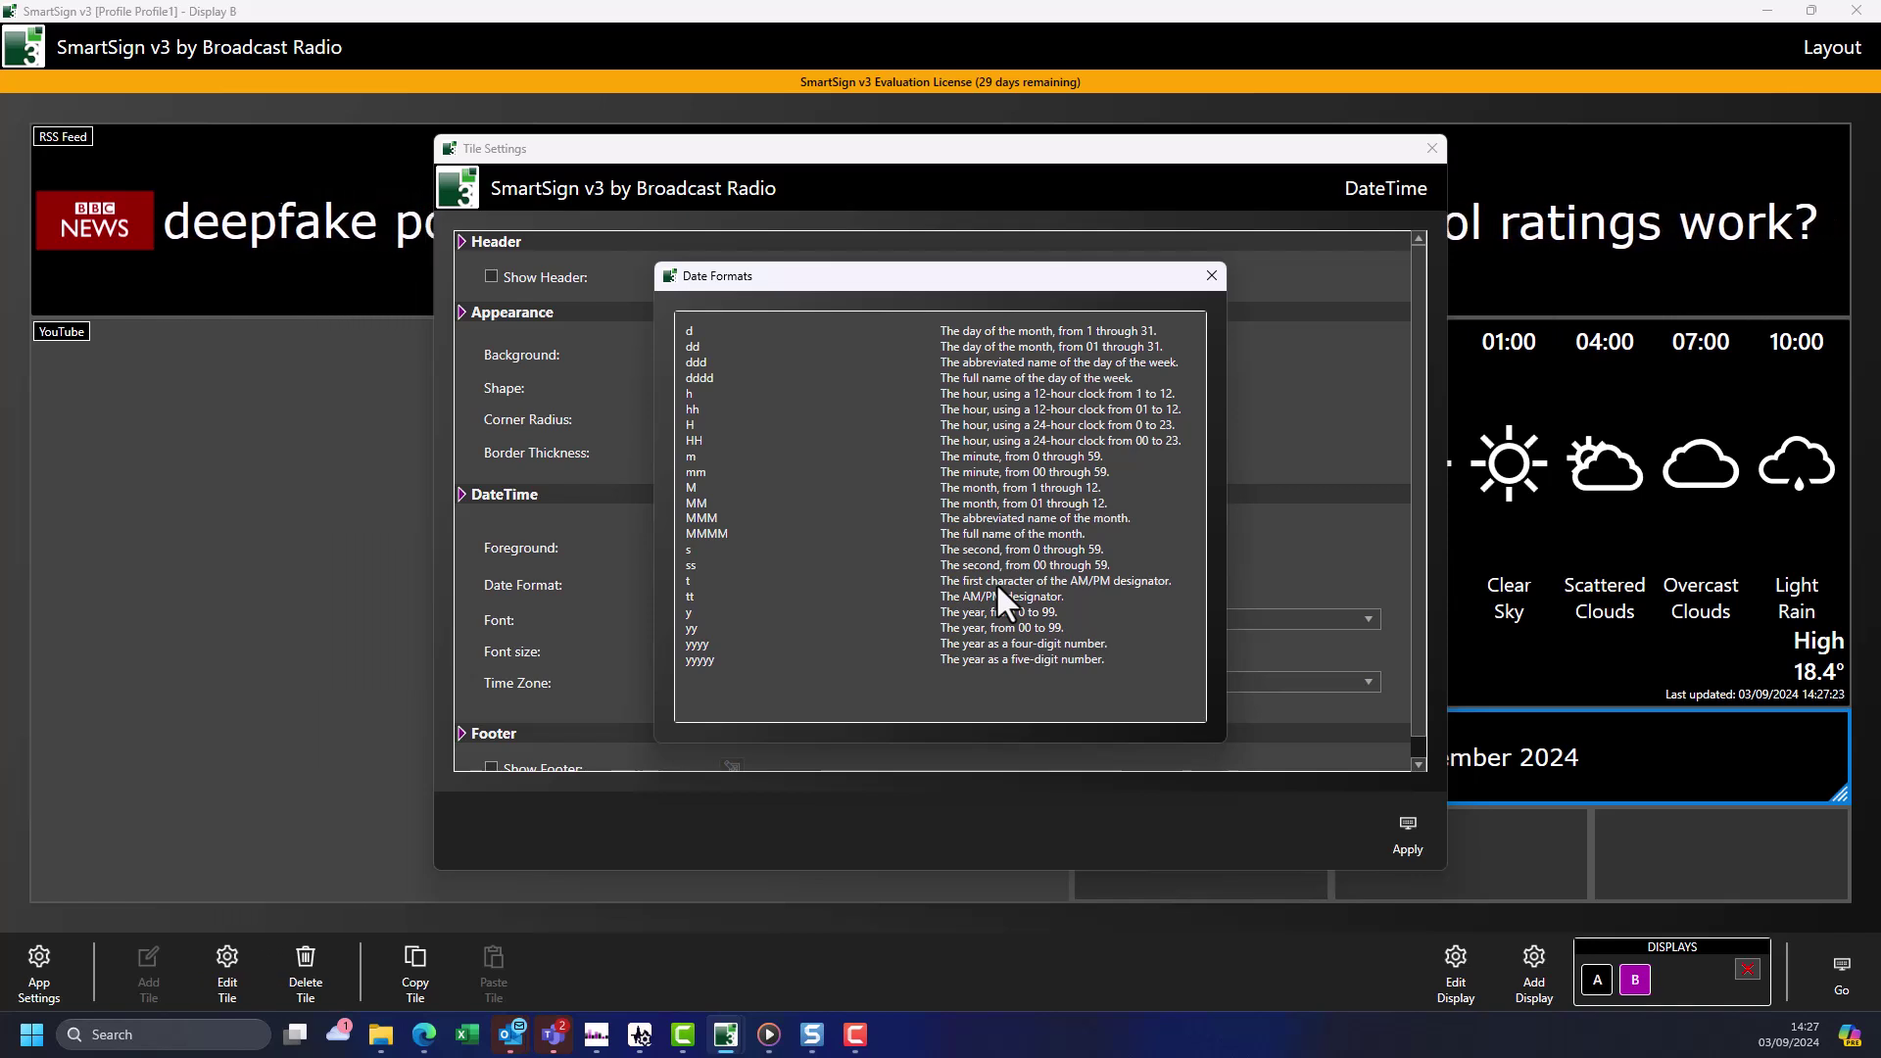
left_click_drag(968, 292, 1214, 280)
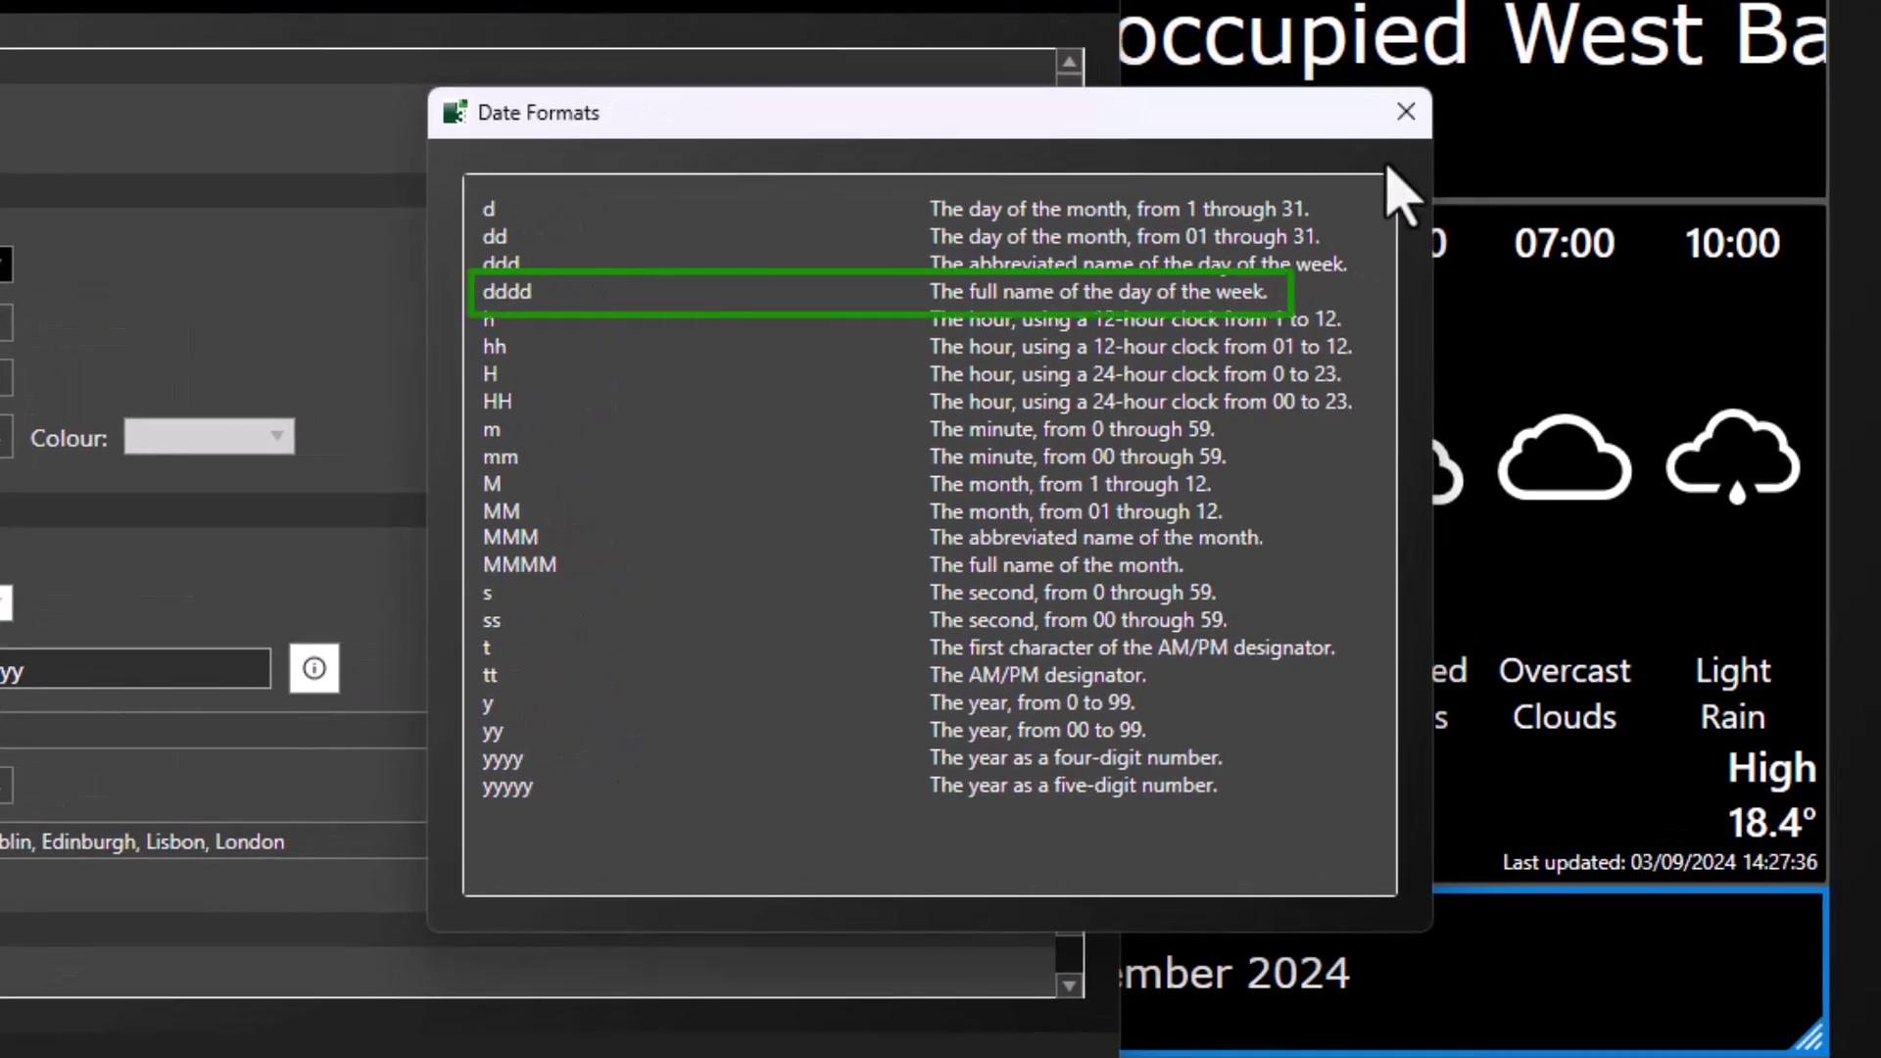
left_click(1406, 111)
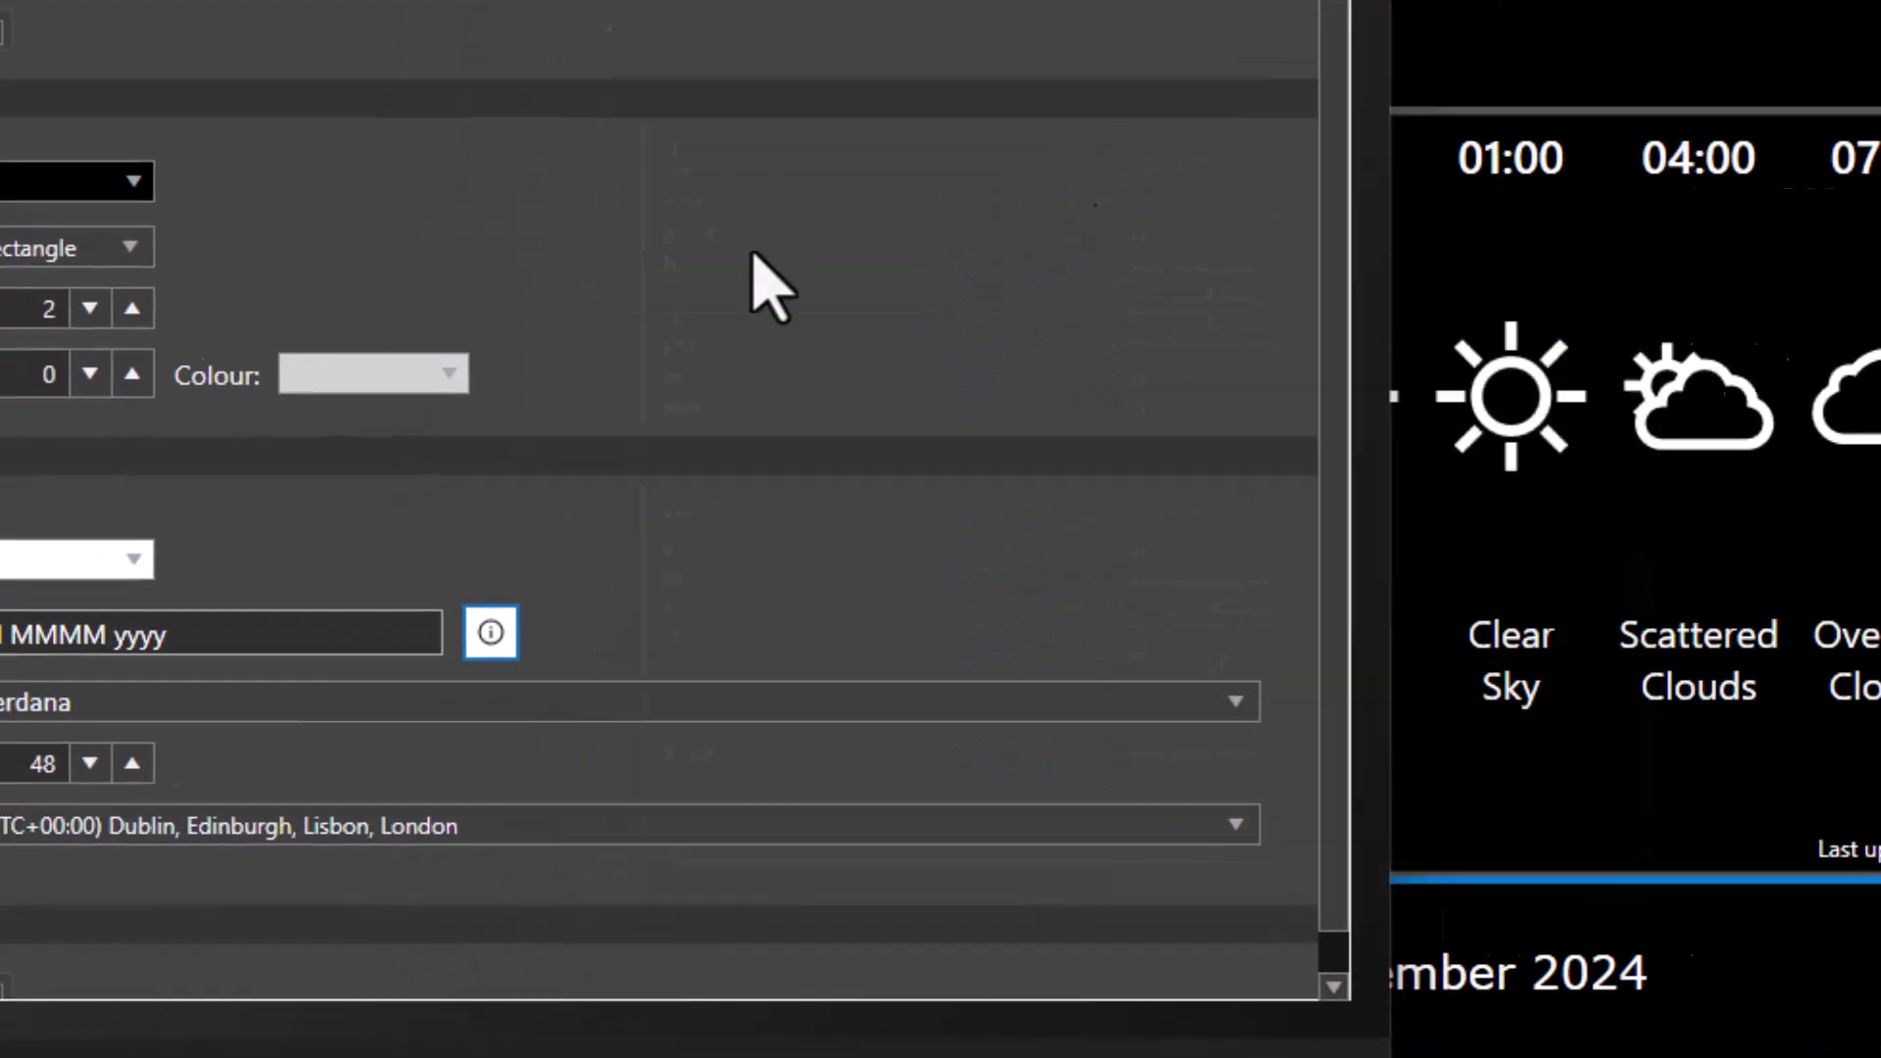
left_click(18, 635)
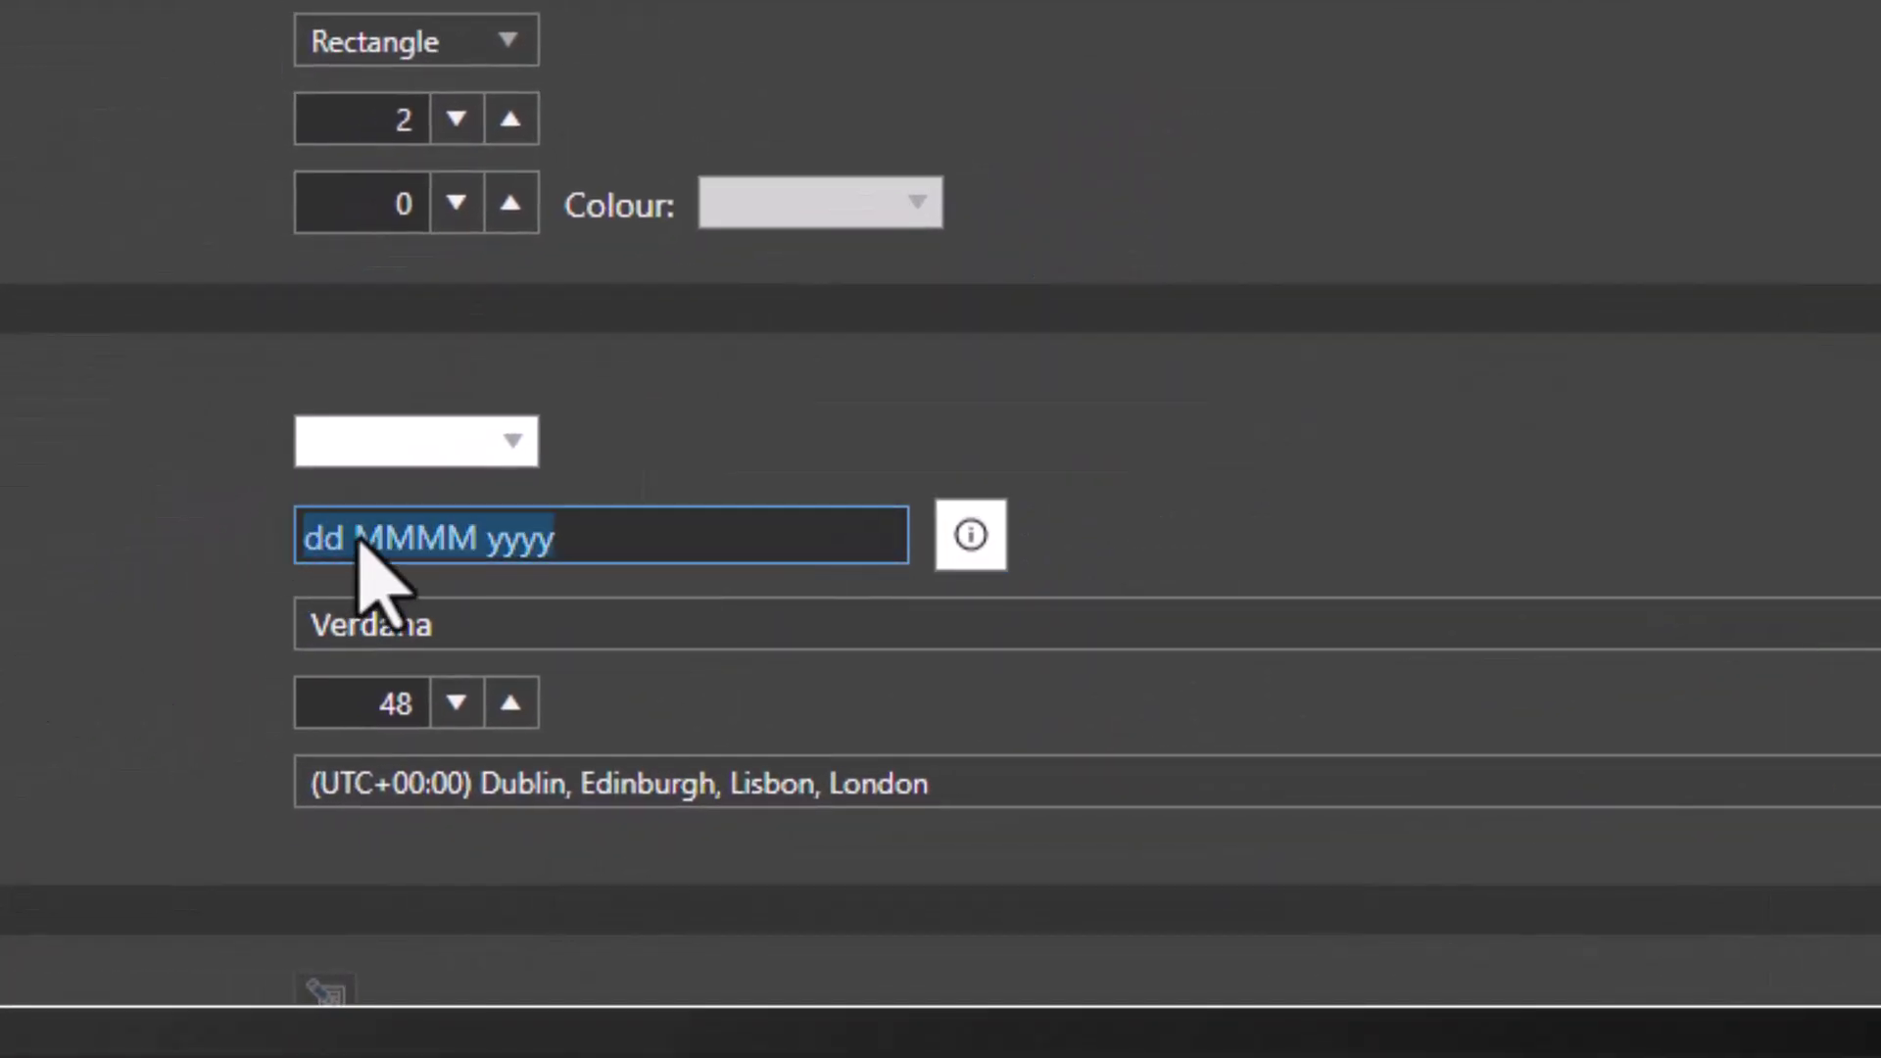
key("Home")
type("dddd,")
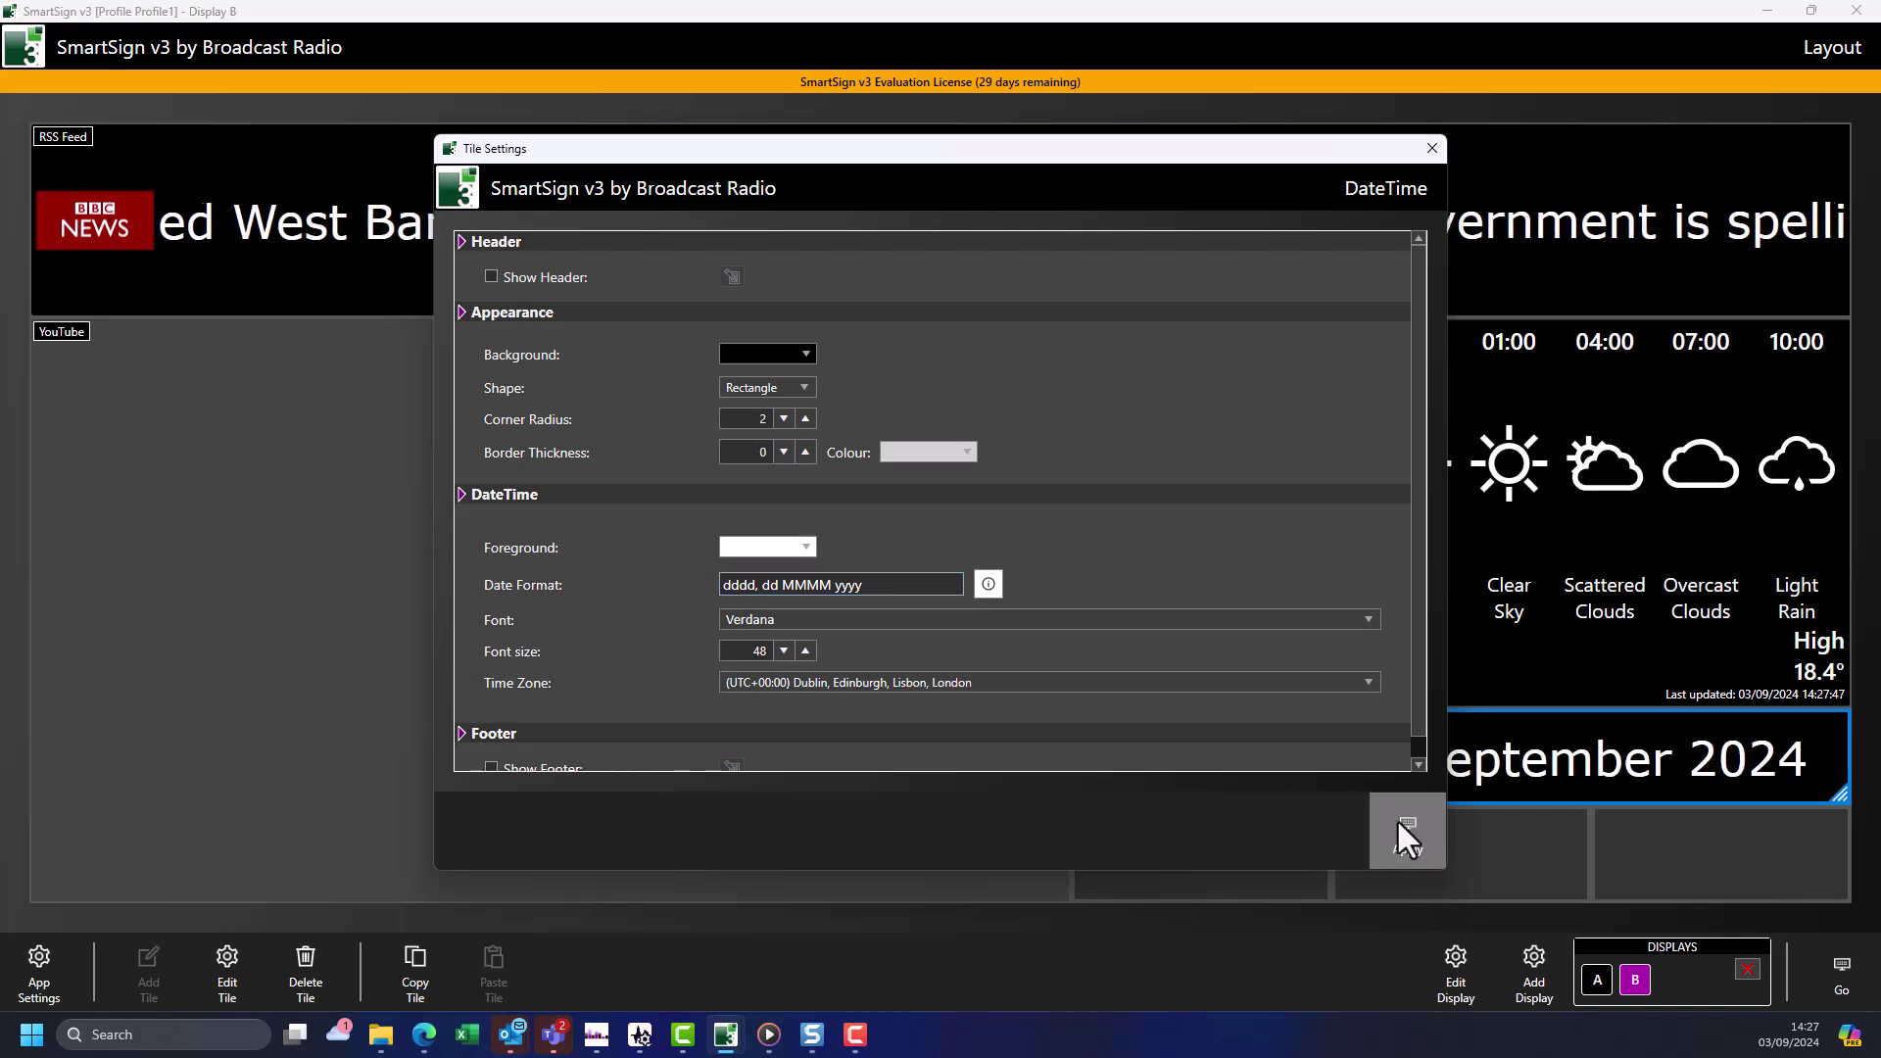
left_click(1432, 148)
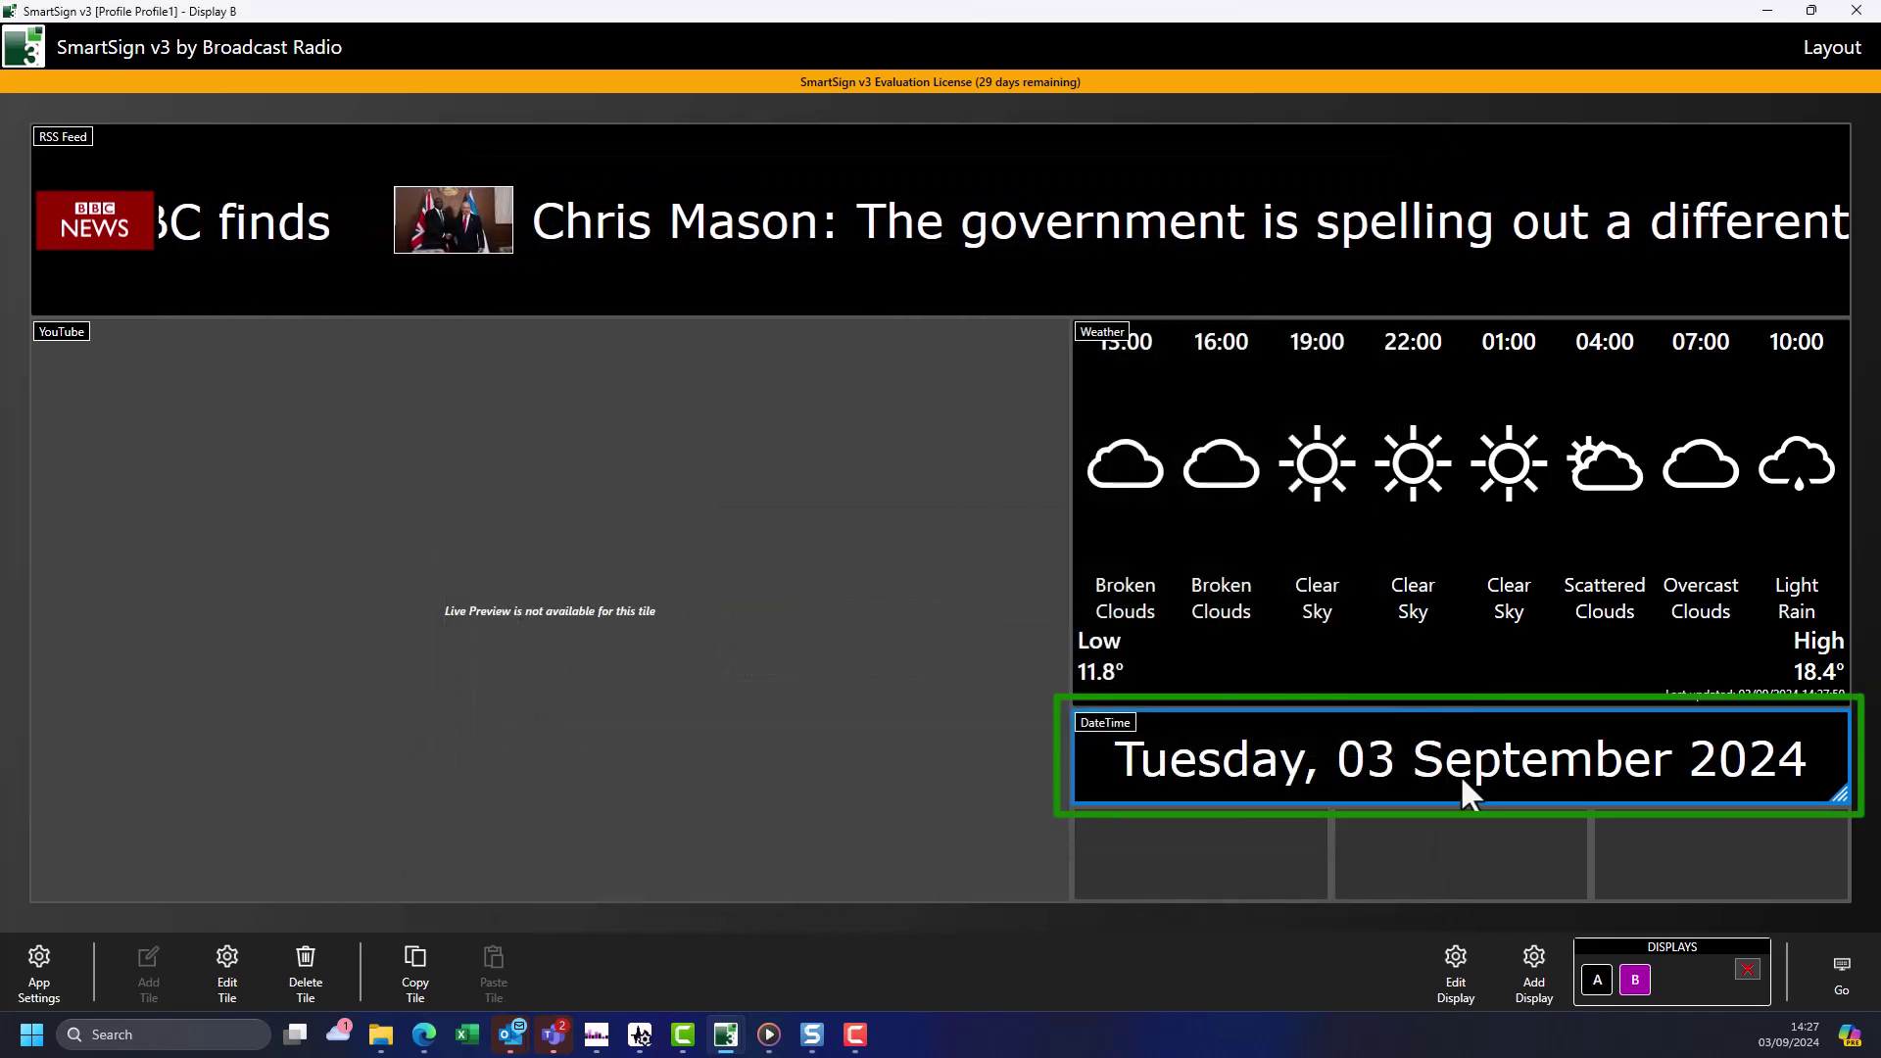
Add a Time As Words tile directly below the DateTime tile and widen it to three columns.
double_click(1149, 860)
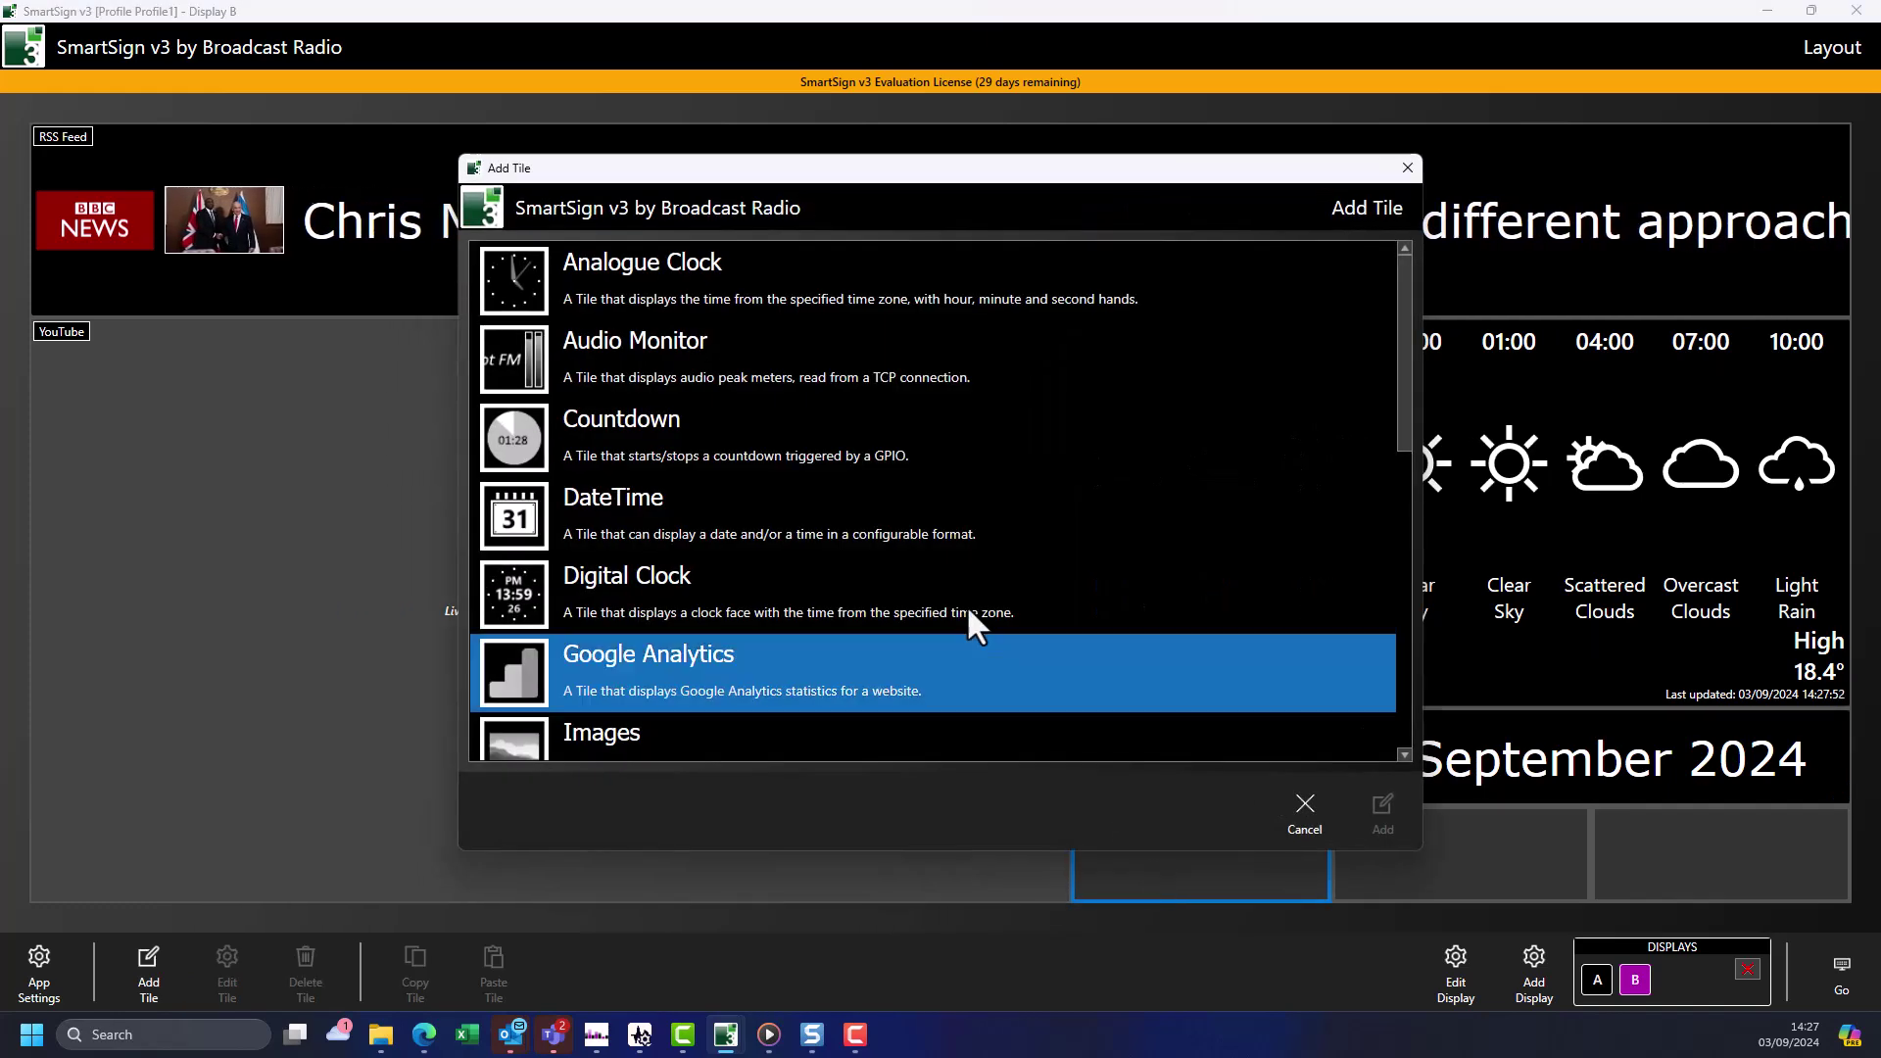
scroll(1115, 387, "down", 2)
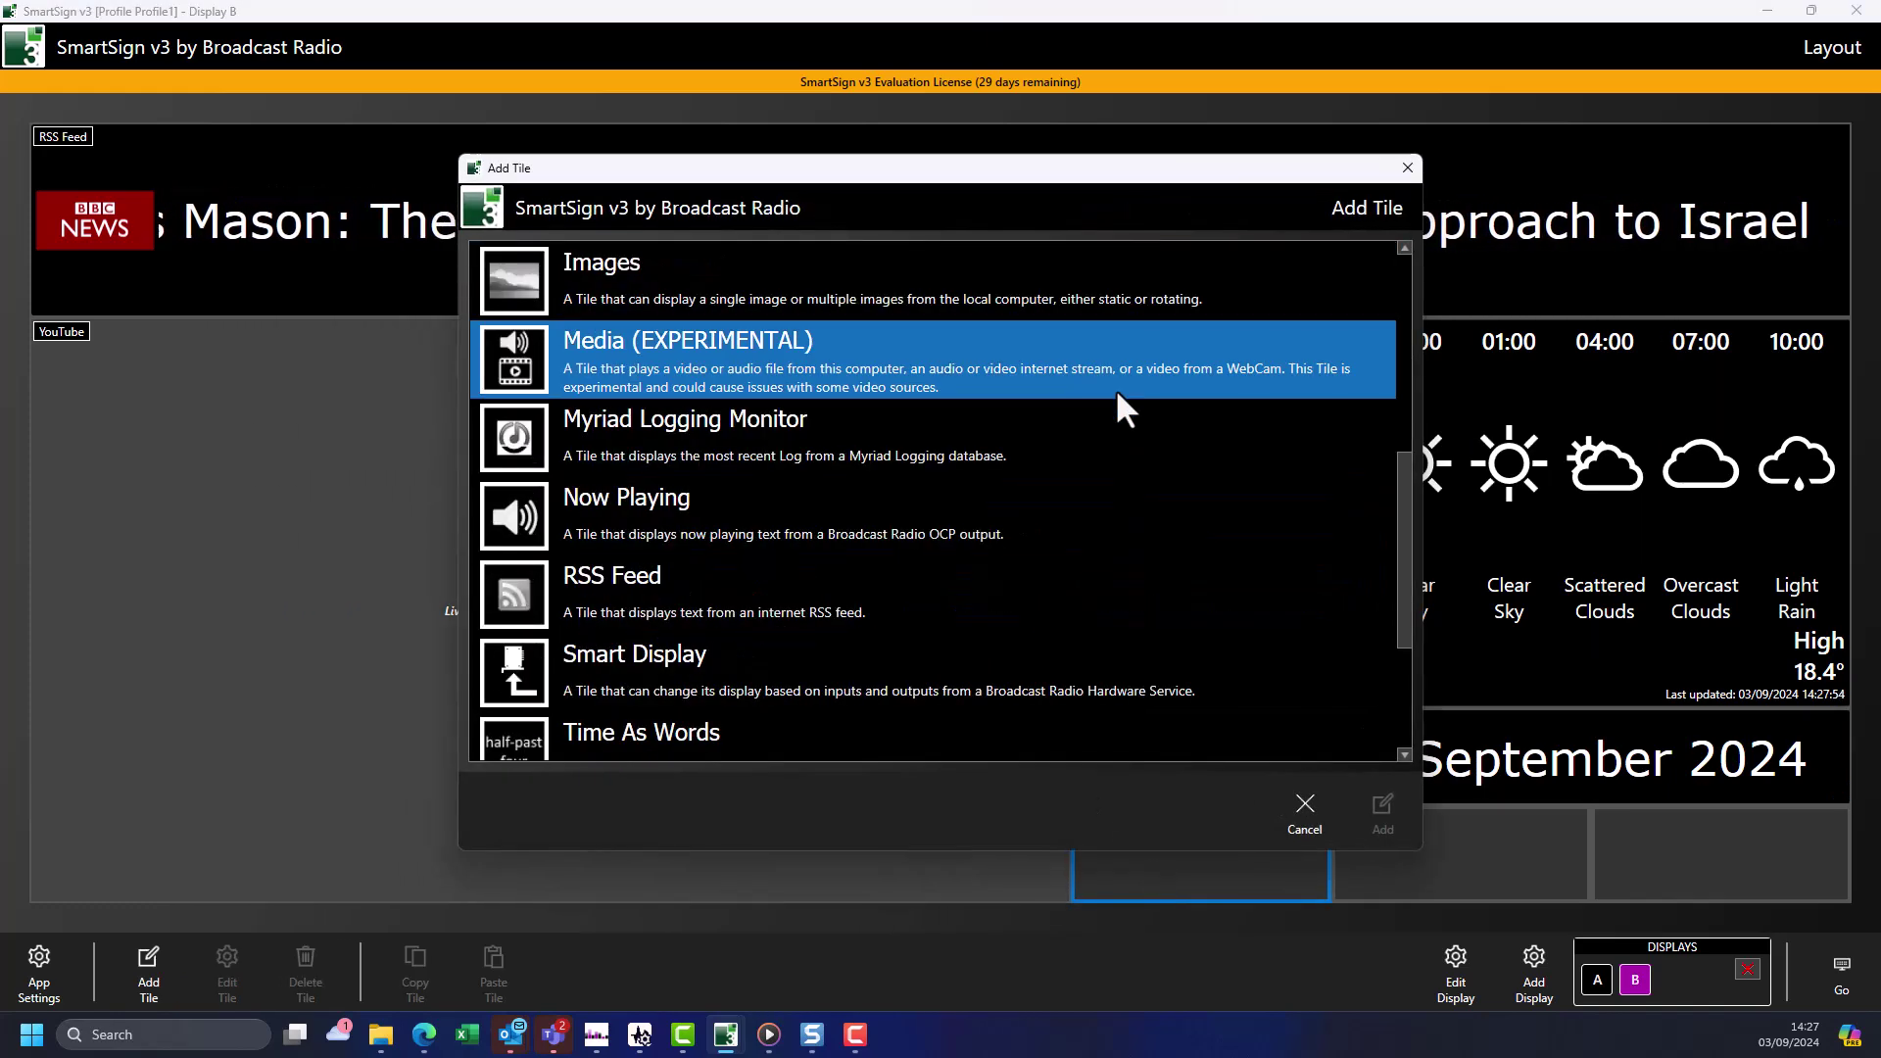
scroll(1115, 388, "down", 1)
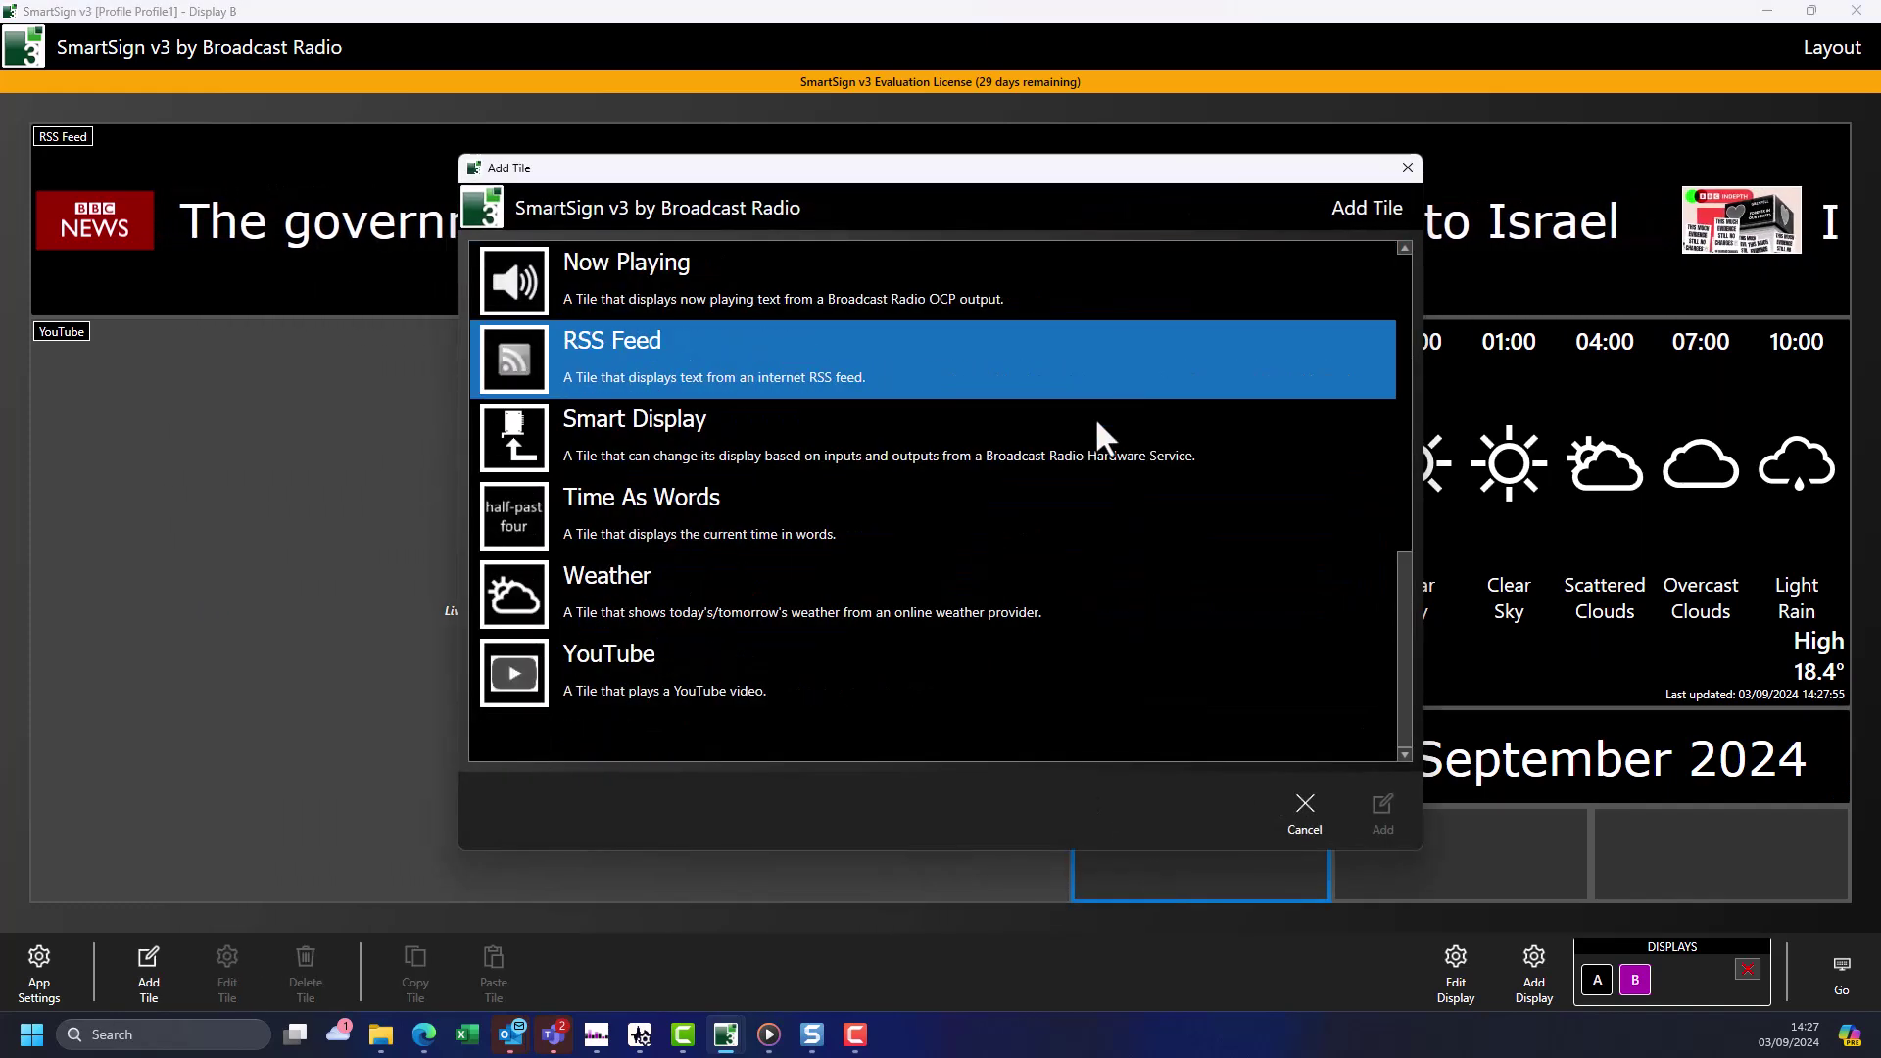
double_click(821, 516)
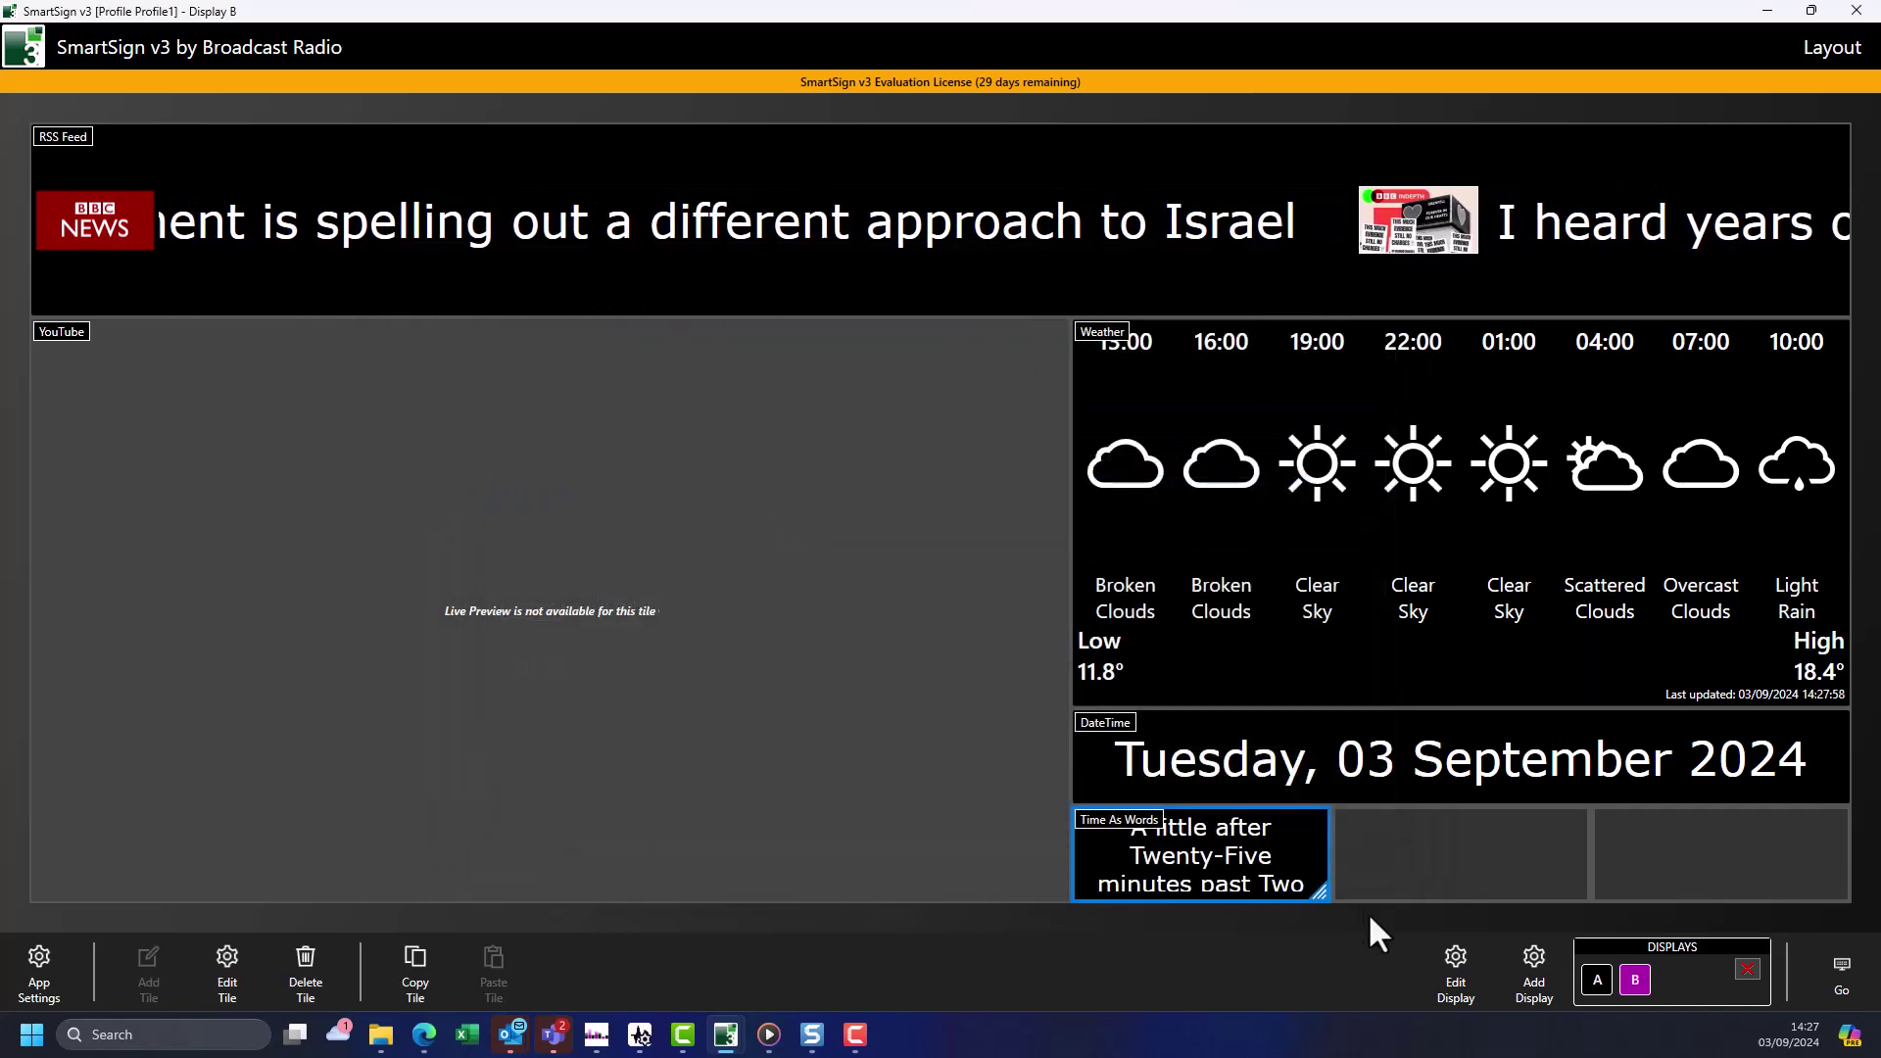
left_click_drag(1322, 894, 1813, 879)
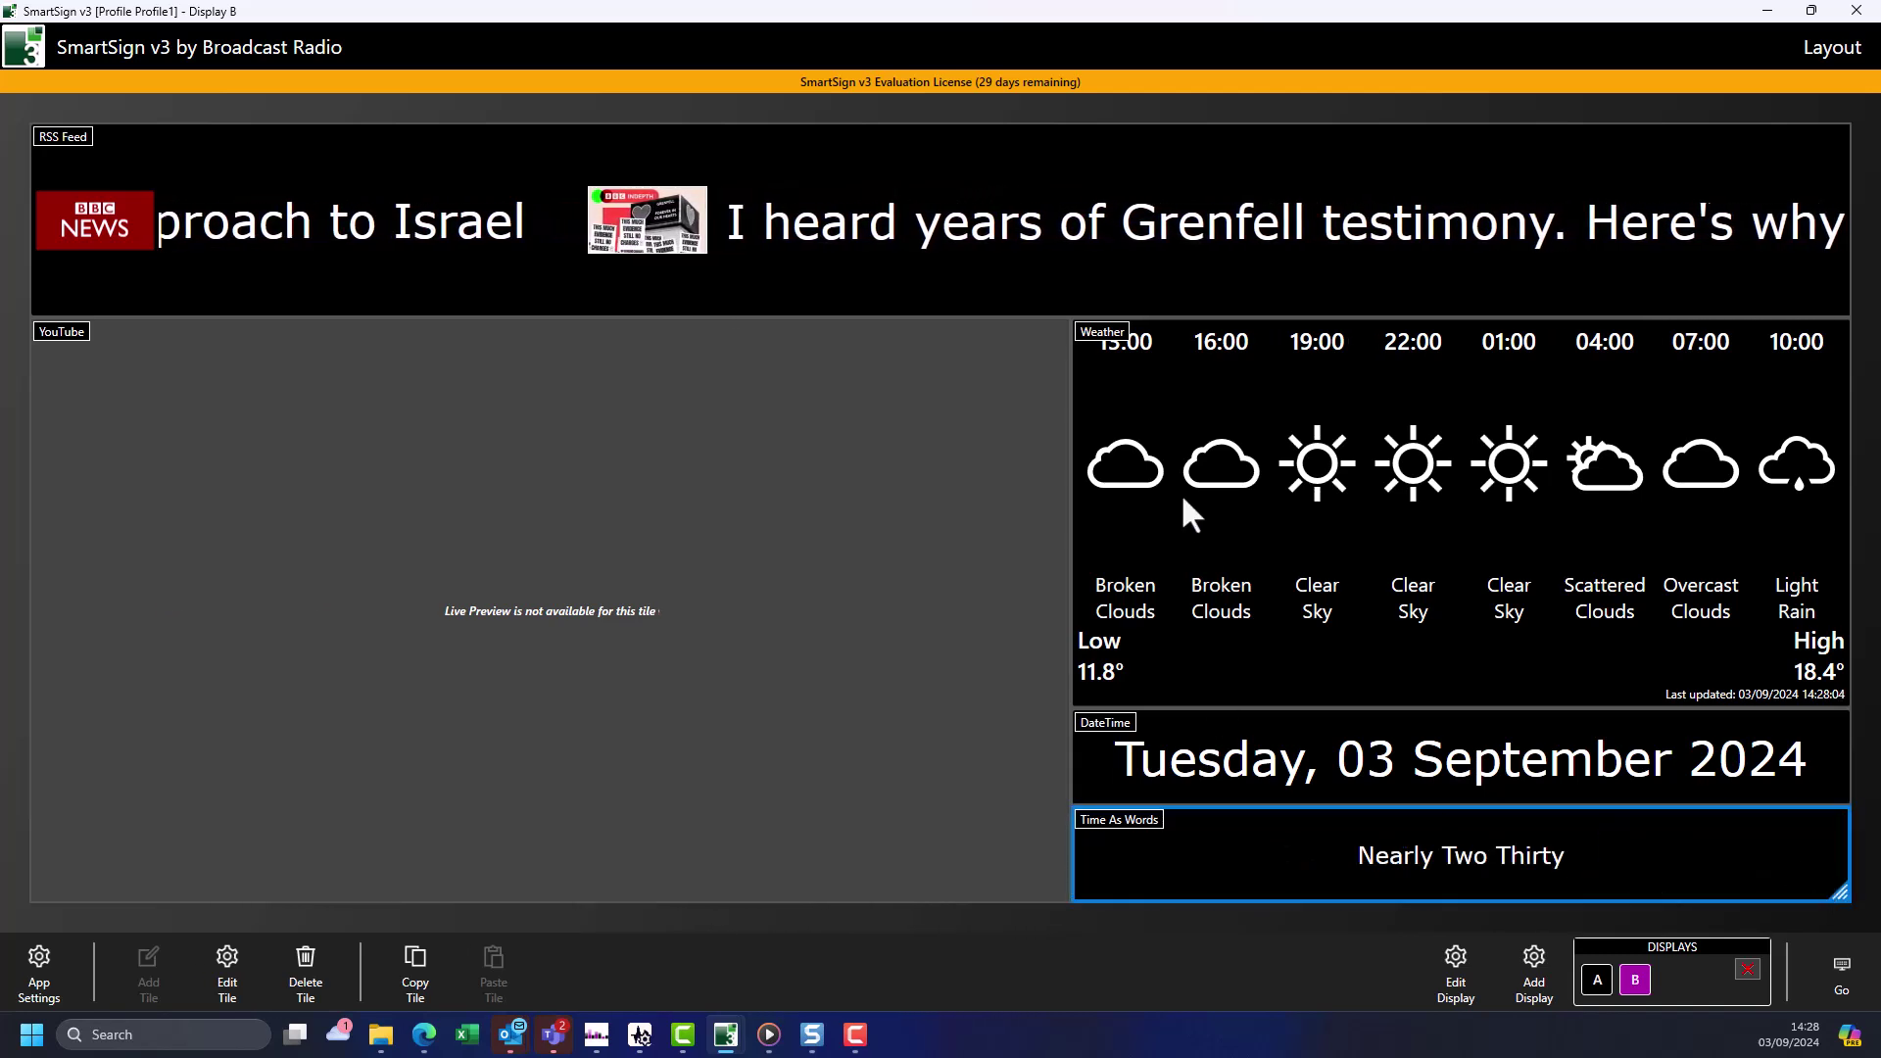
Run the configured displays live to view the finished tile layout.
left_click(1841, 972)
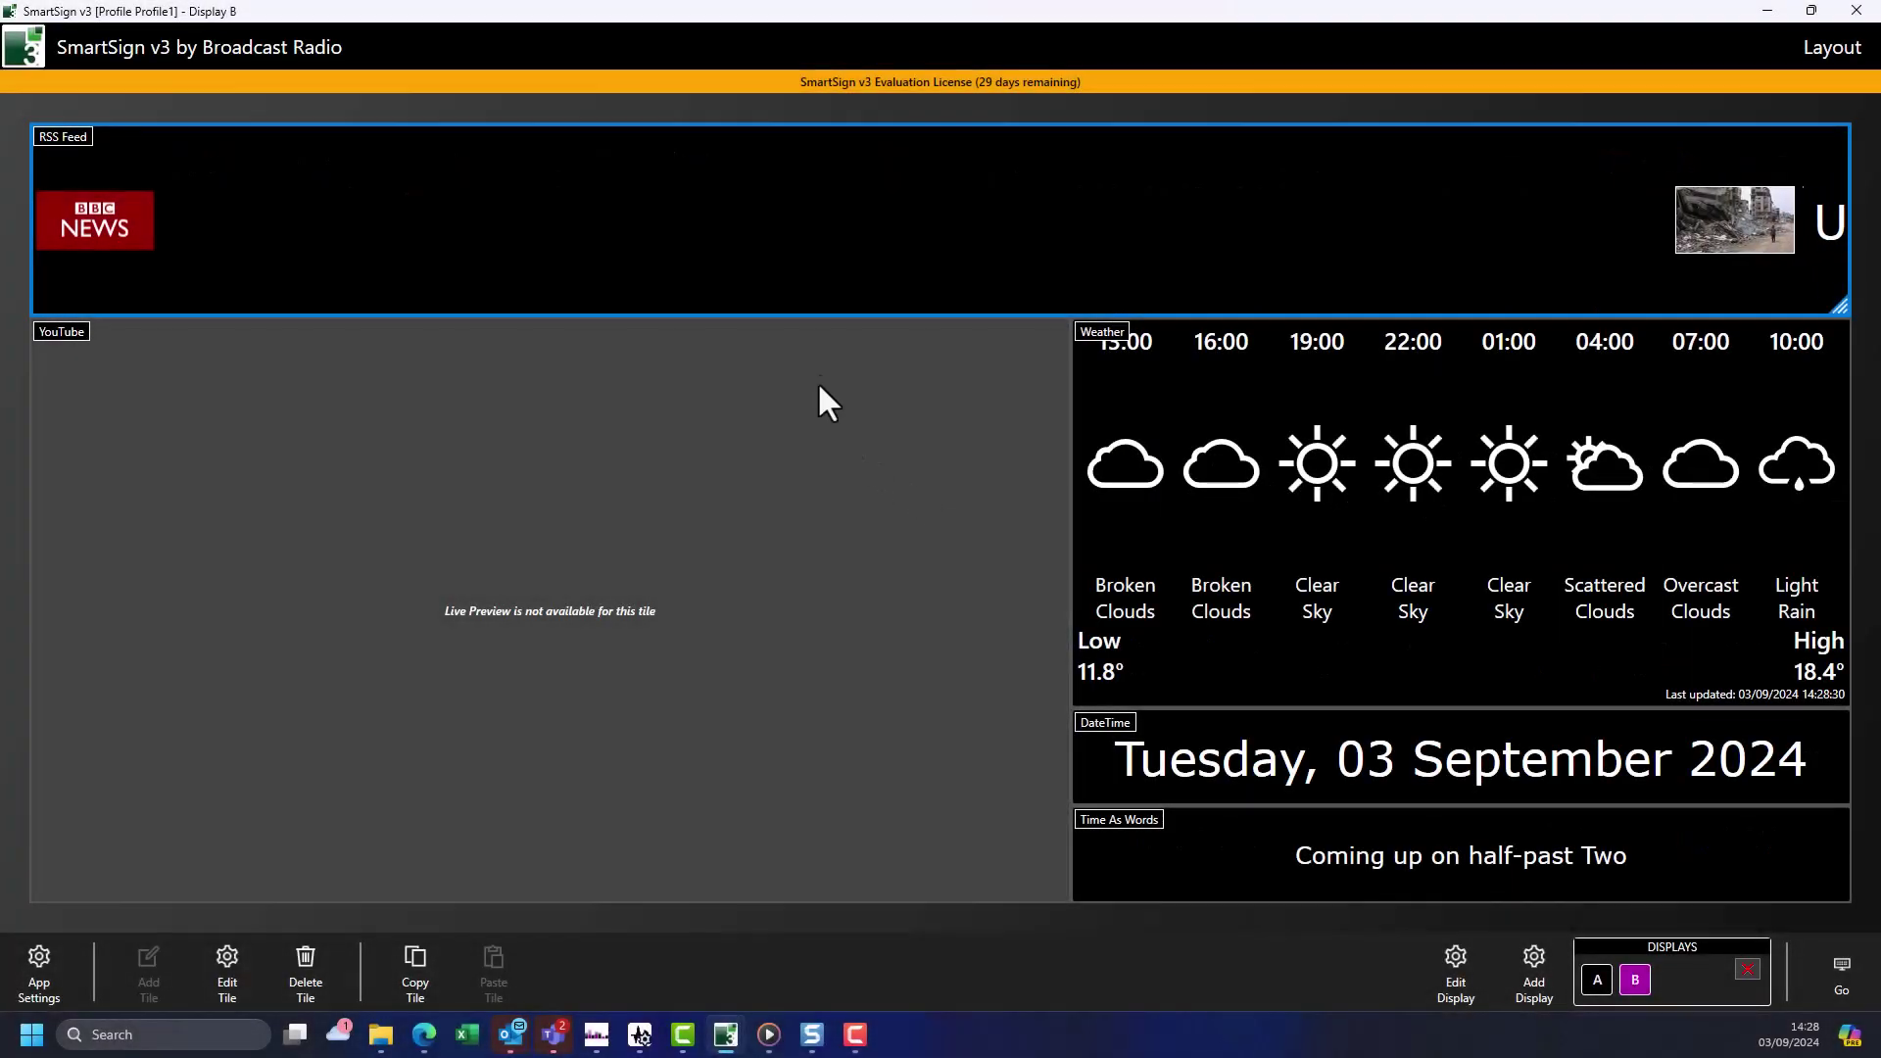
Set the tile margin of Display B to 7 in its display settings and close them.
left_click(1442, 952)
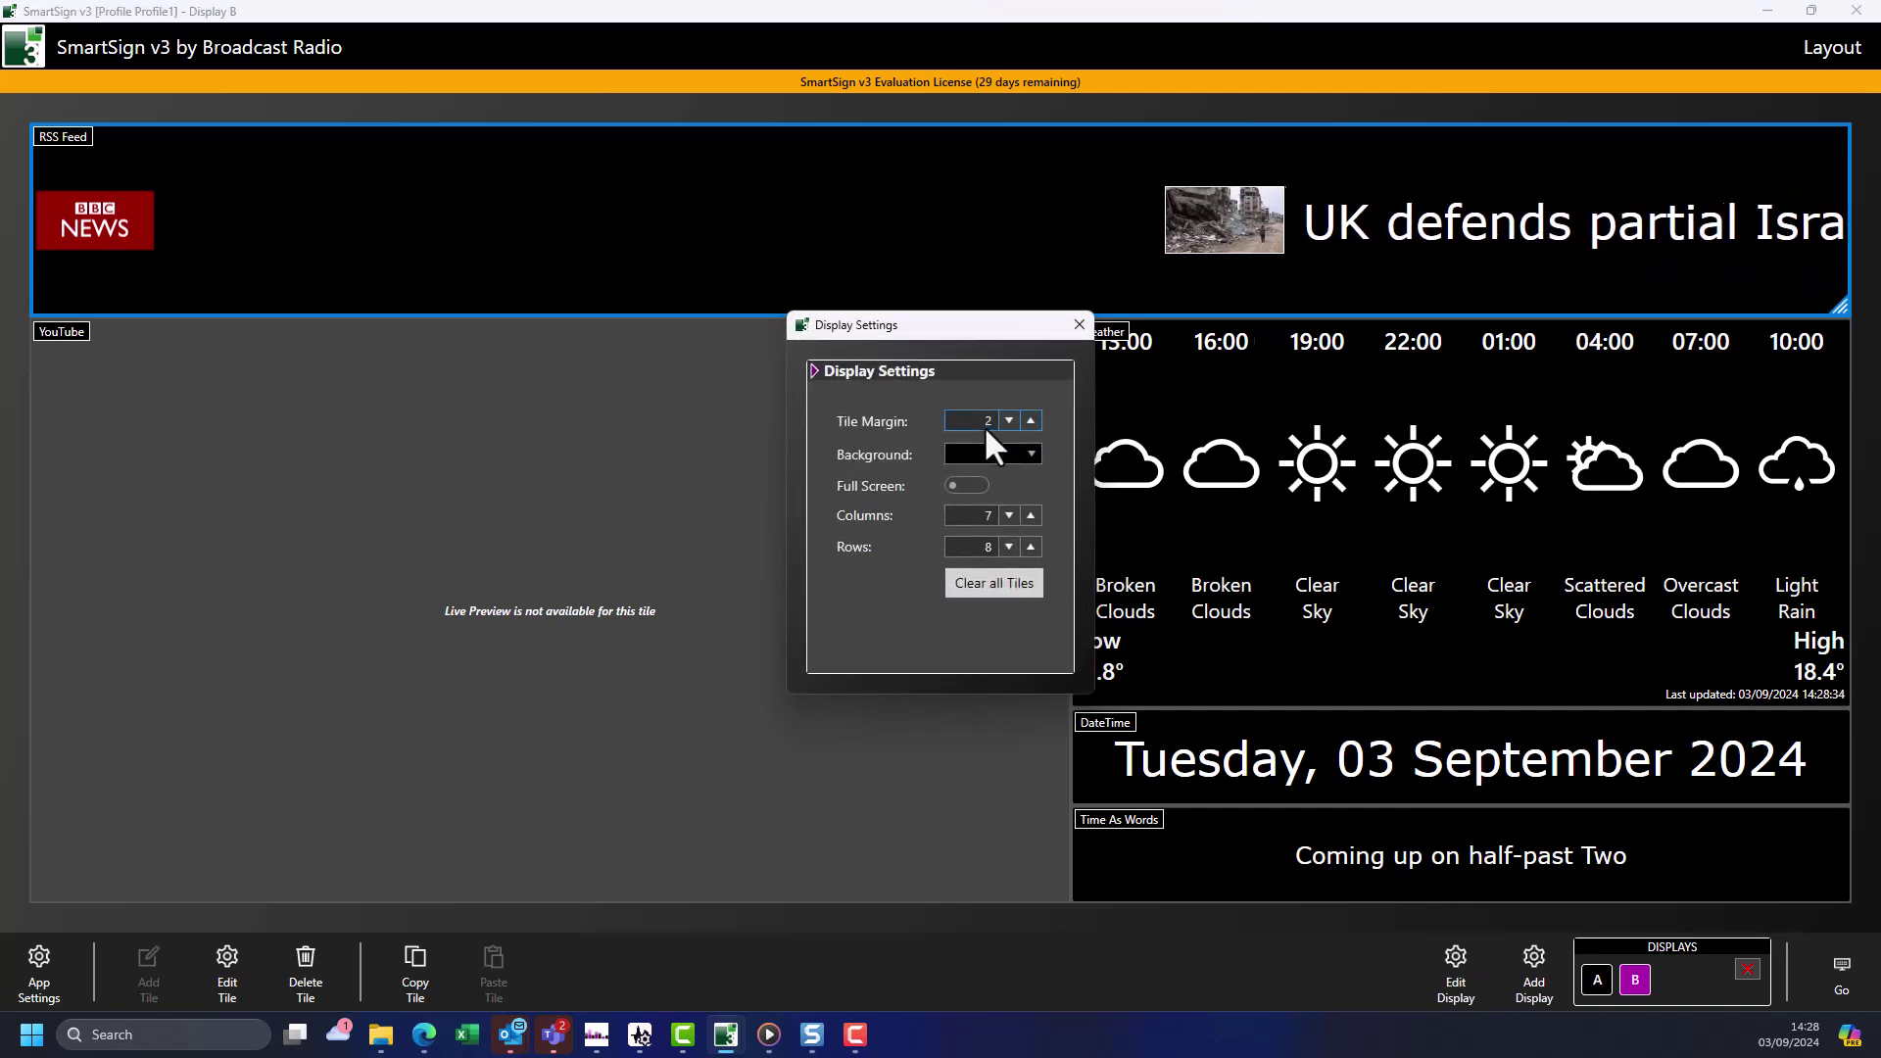
left_click(1030, 423)
left_click(1030, 422)
left_click(1031, 422)
left_click(1030, 422)
left_click(1030, 422)
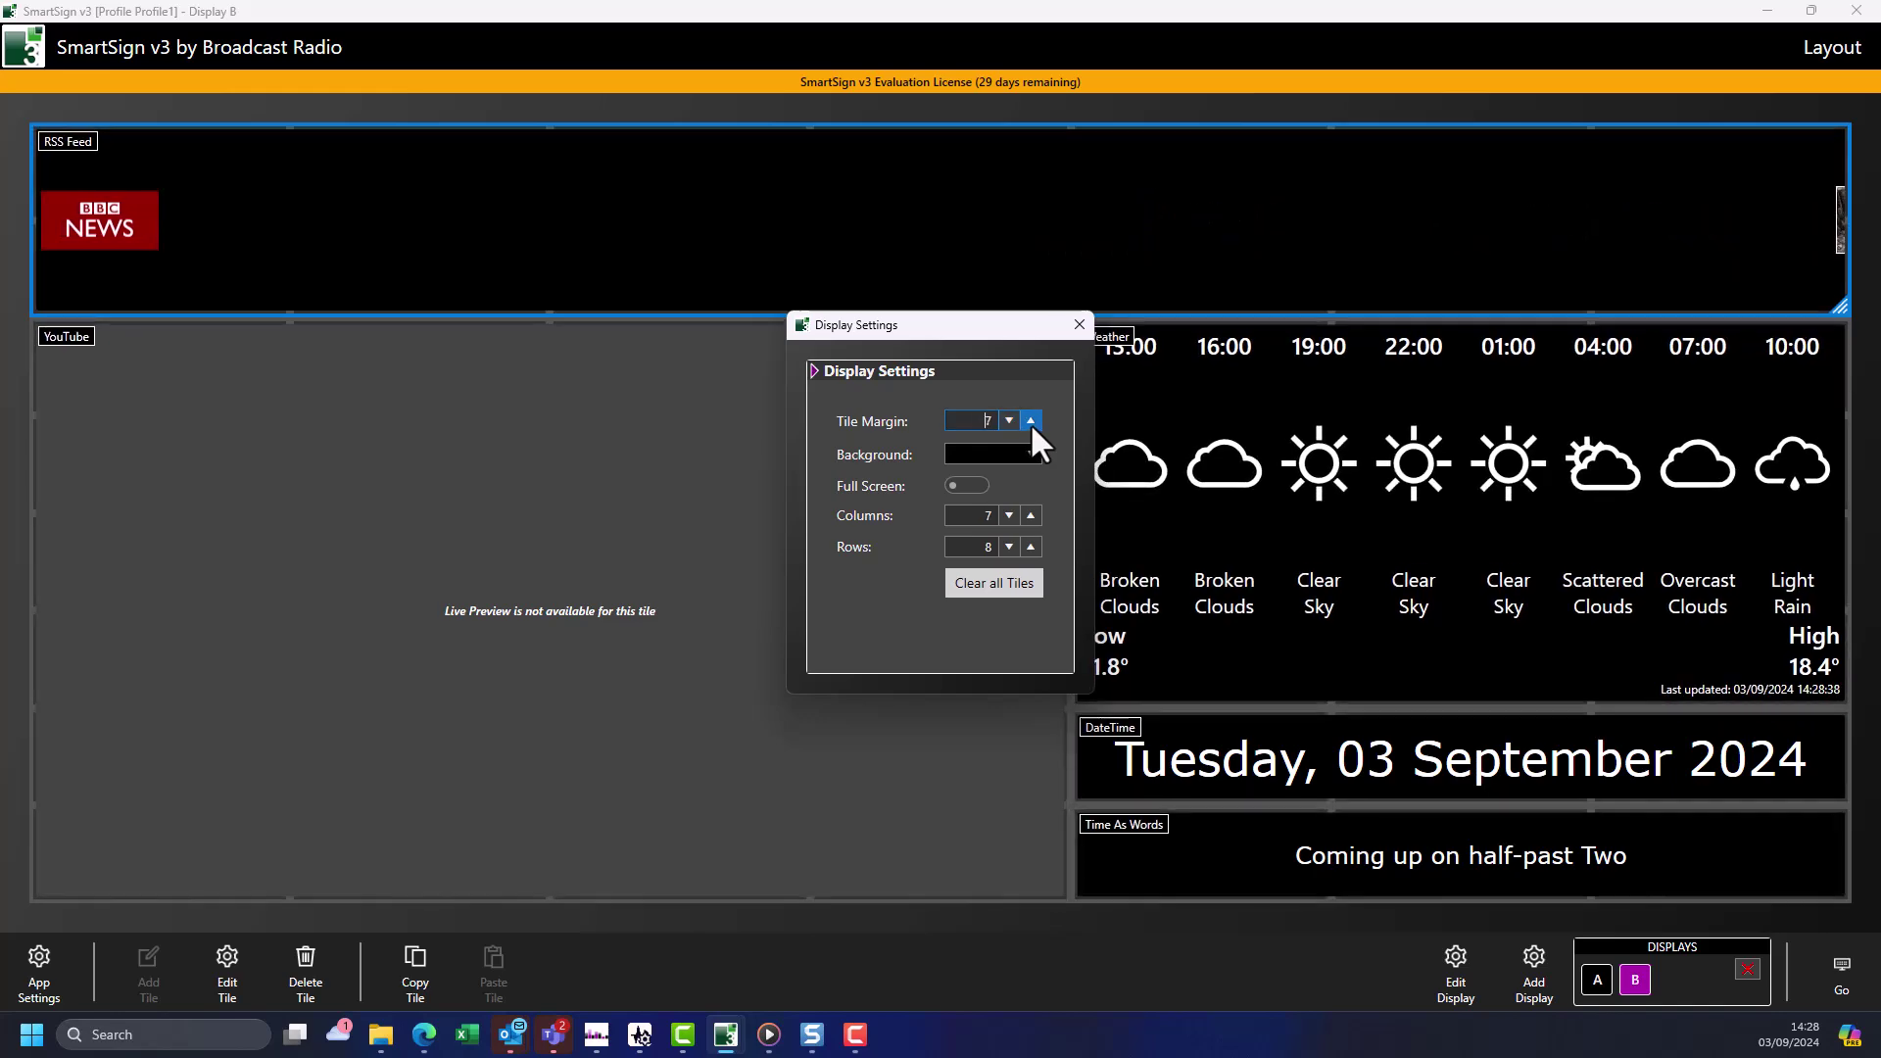
left_click(1078, 325)
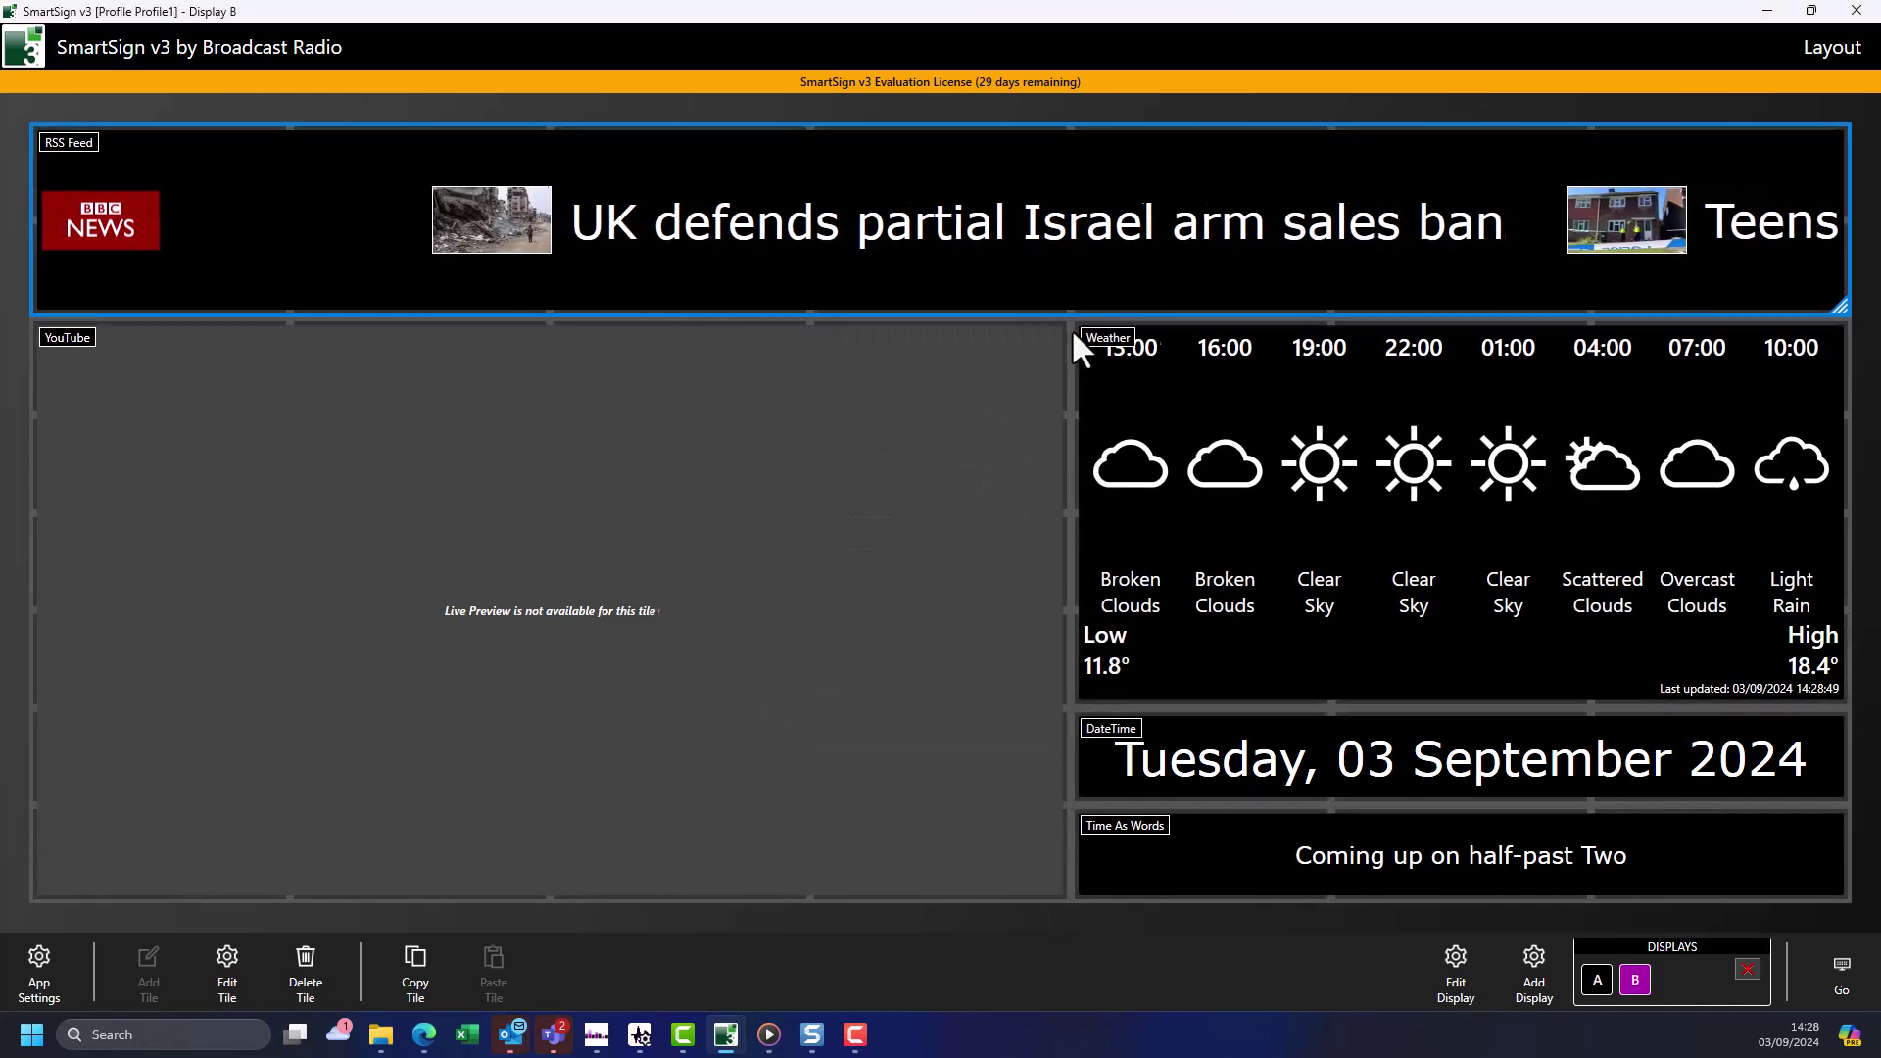
Give the Weather tile a white border with a thickness of 2 and apply it.
double_click(1116, 404)
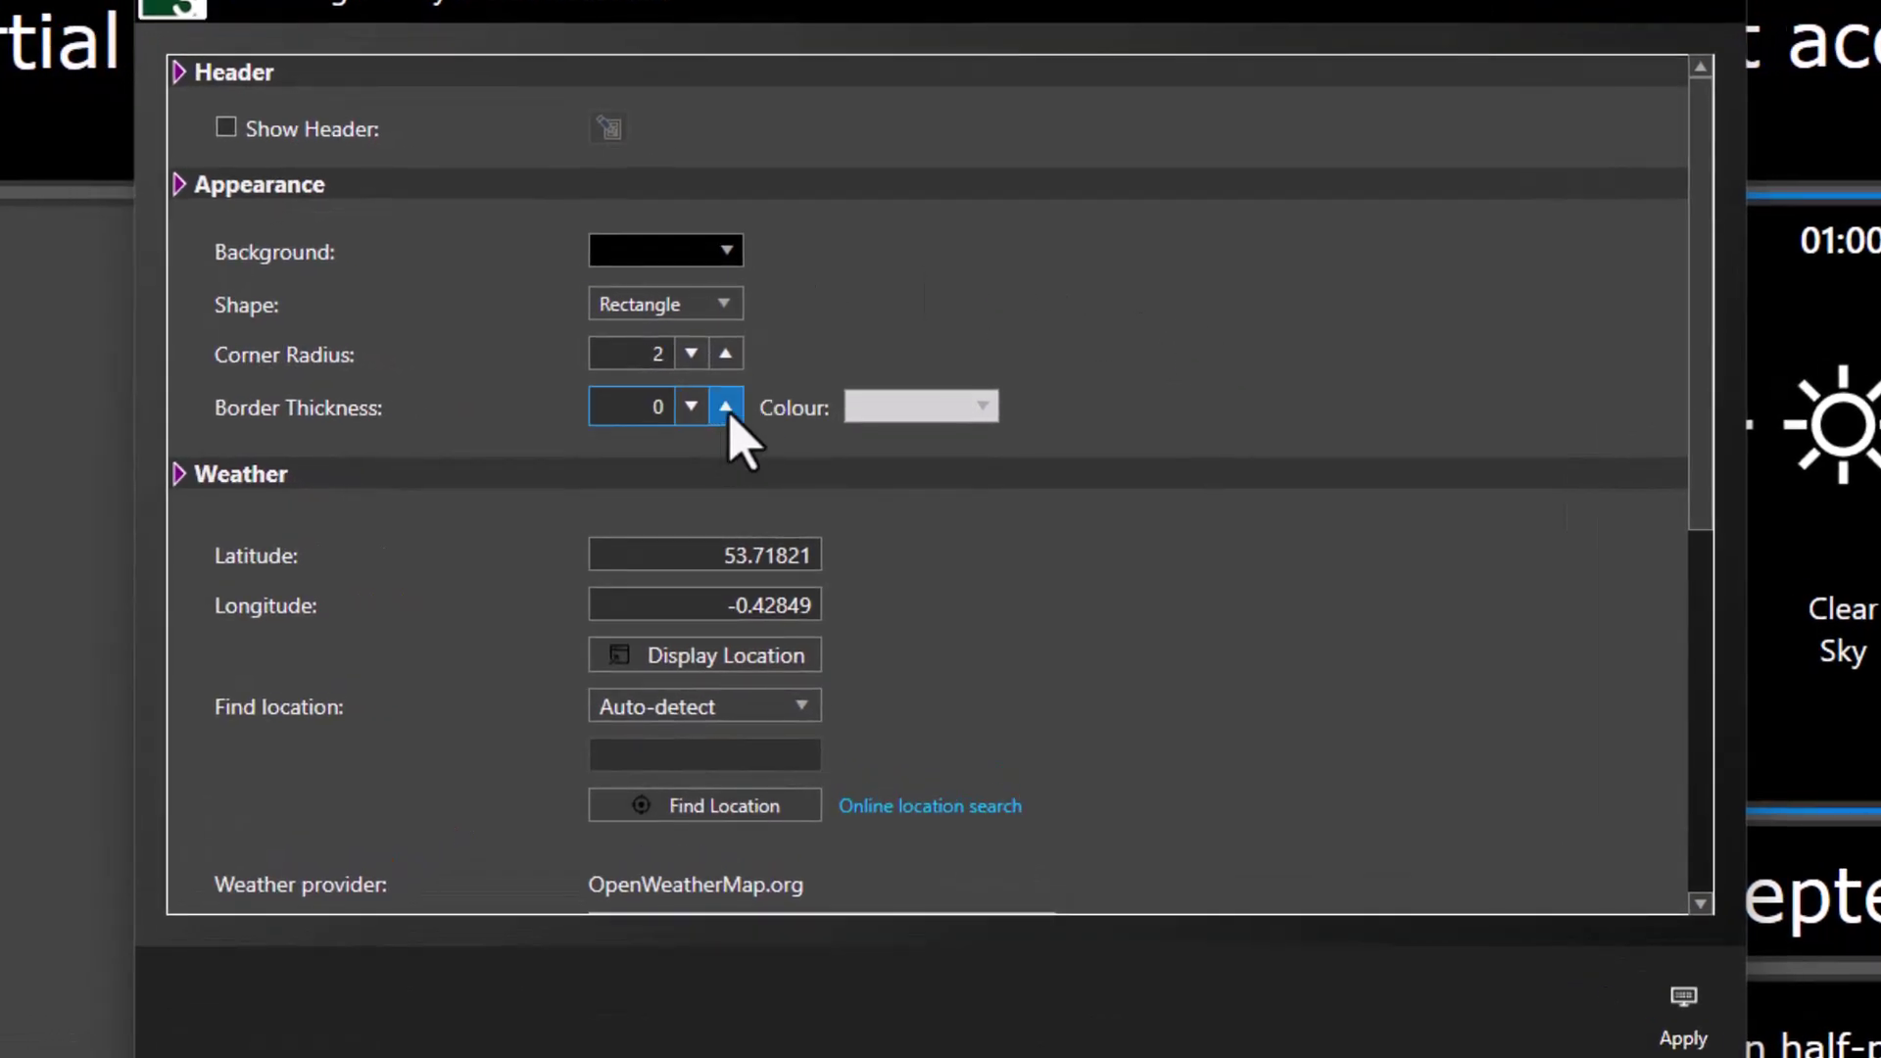
left_click(980, 410)
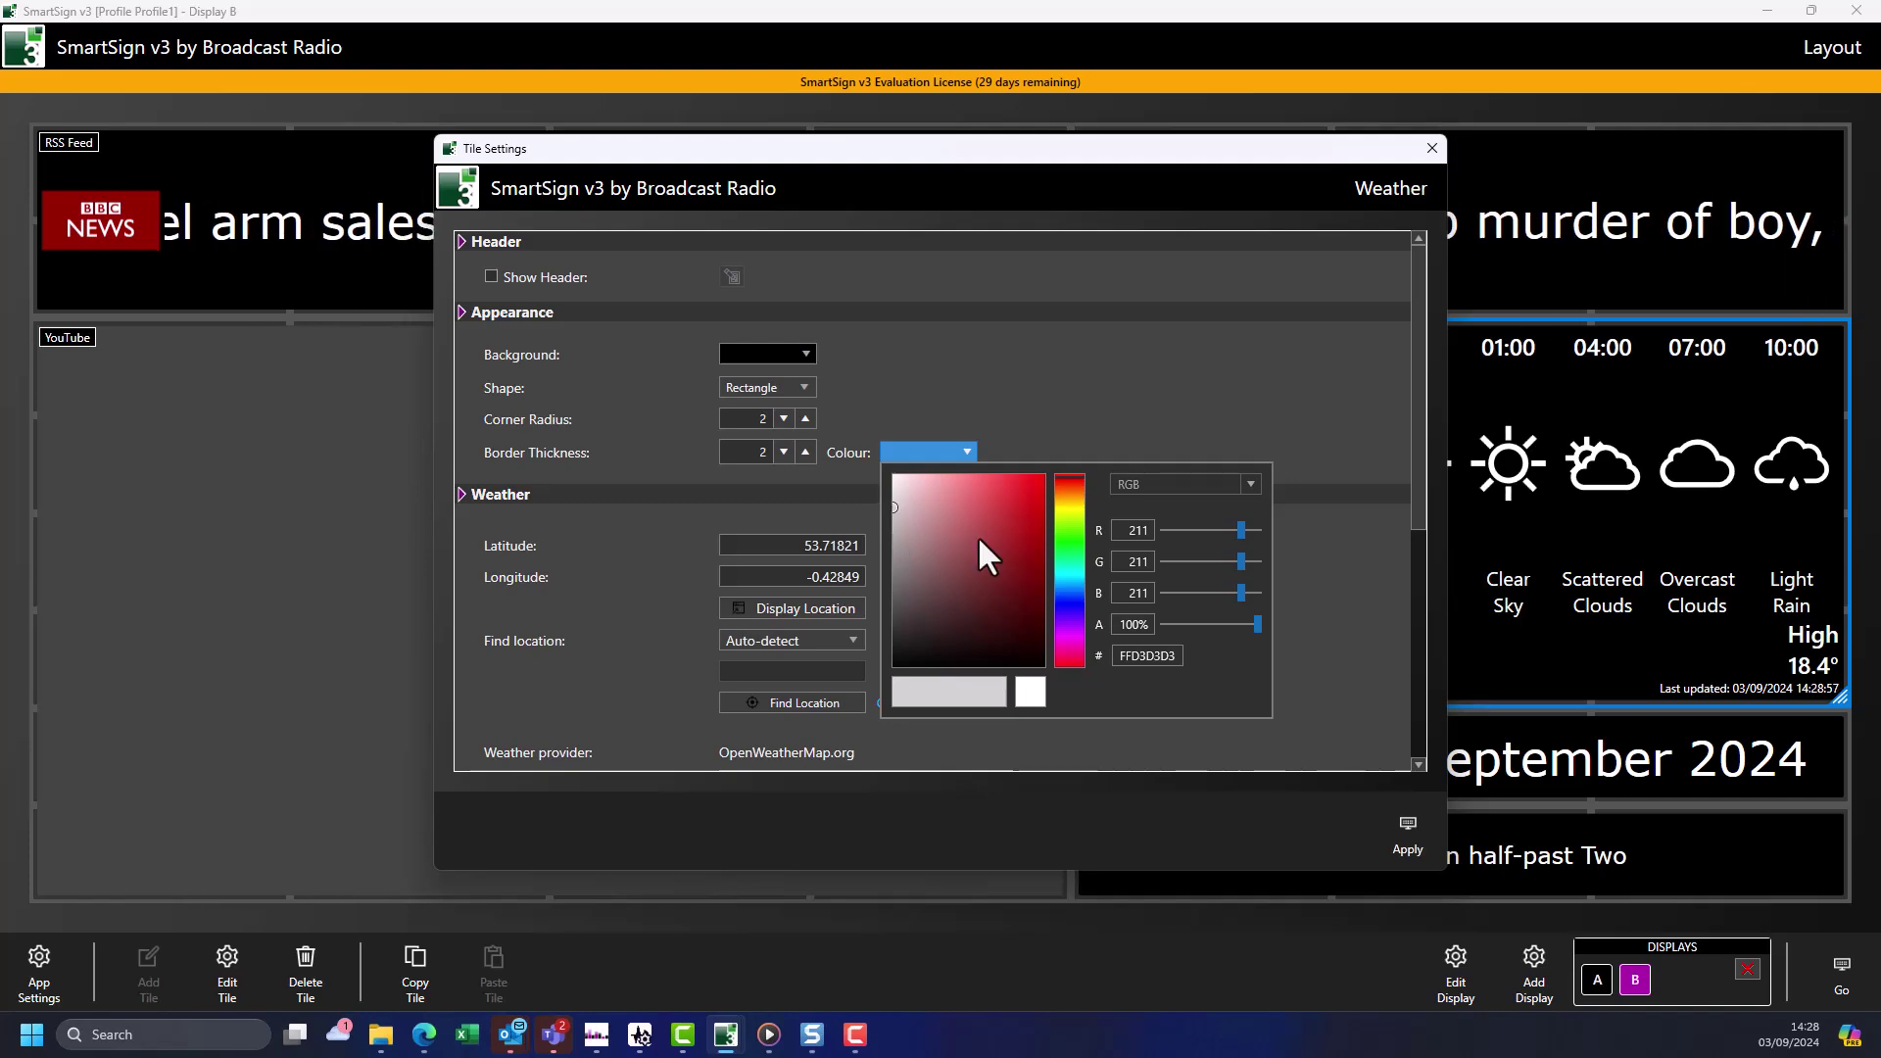
left_click(1408, 828)
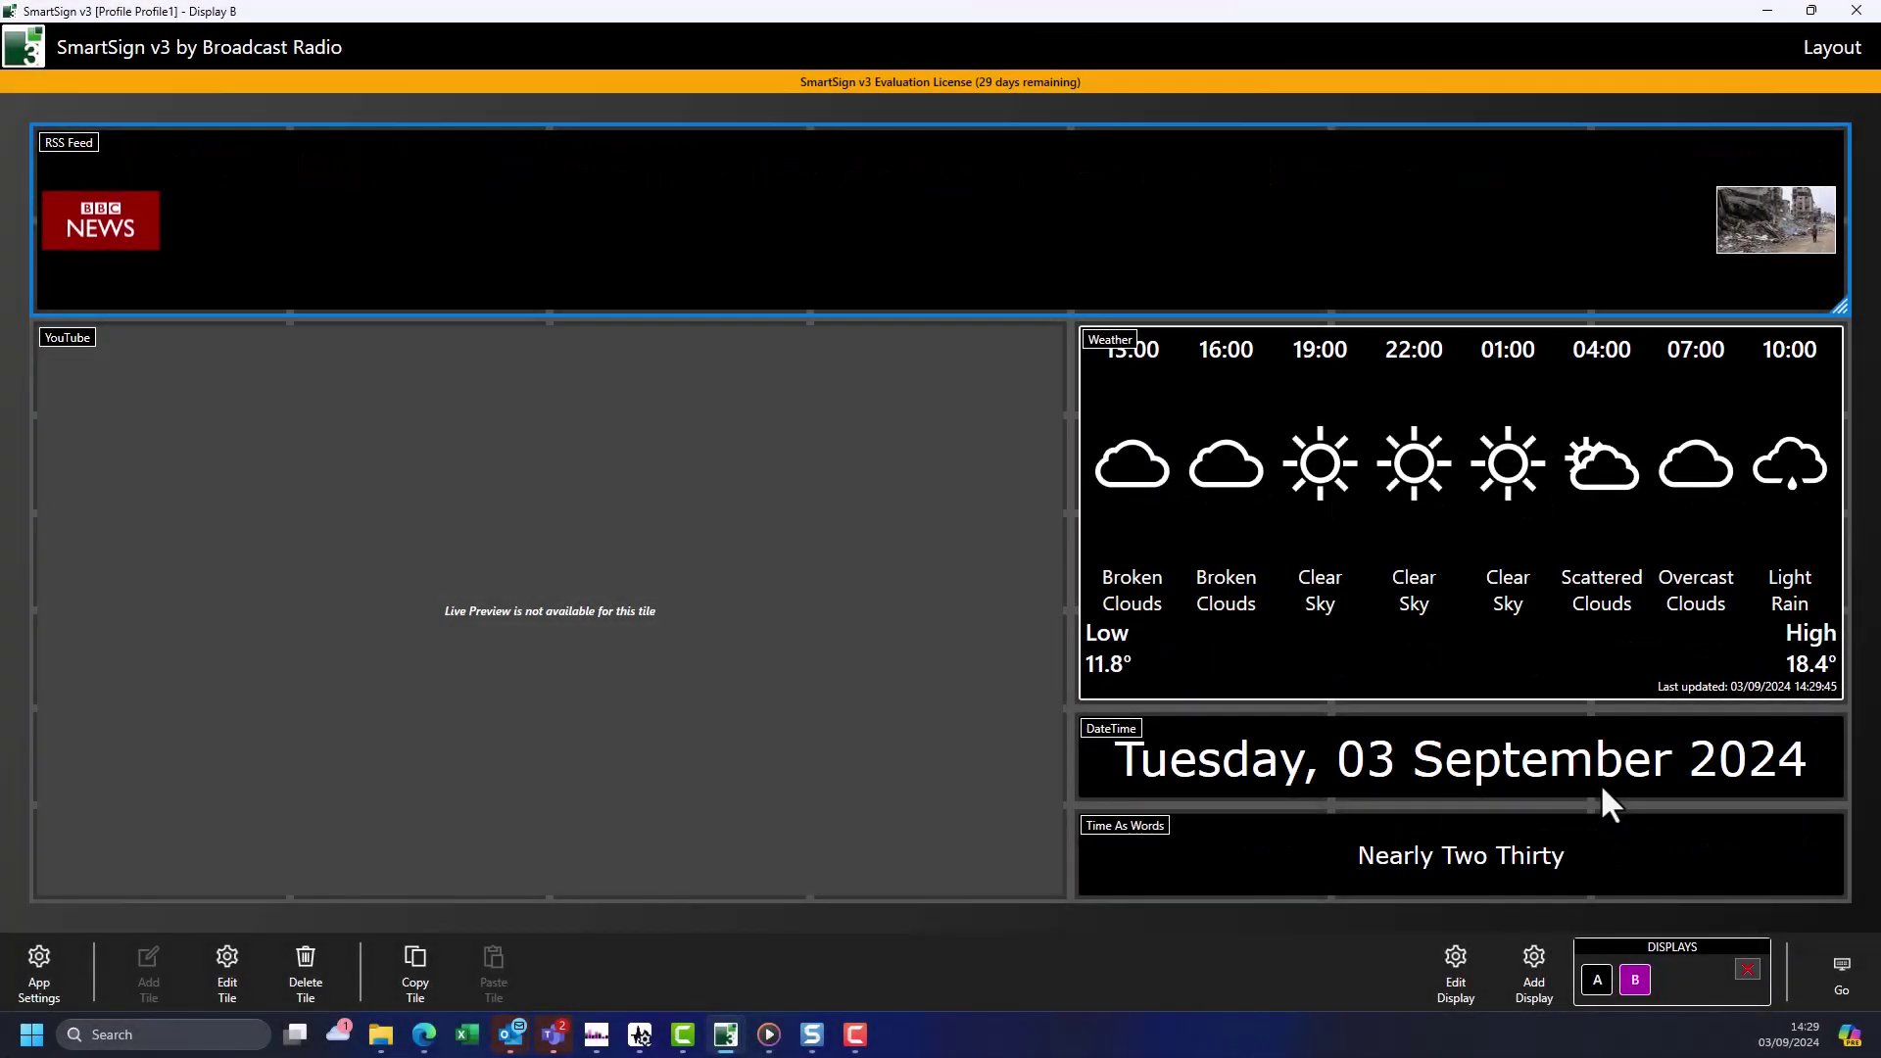
Copy the Weather tile, delete the original, and move the DateTime and Time As Words tiles up into the freed space.
left_click(1554, 579)
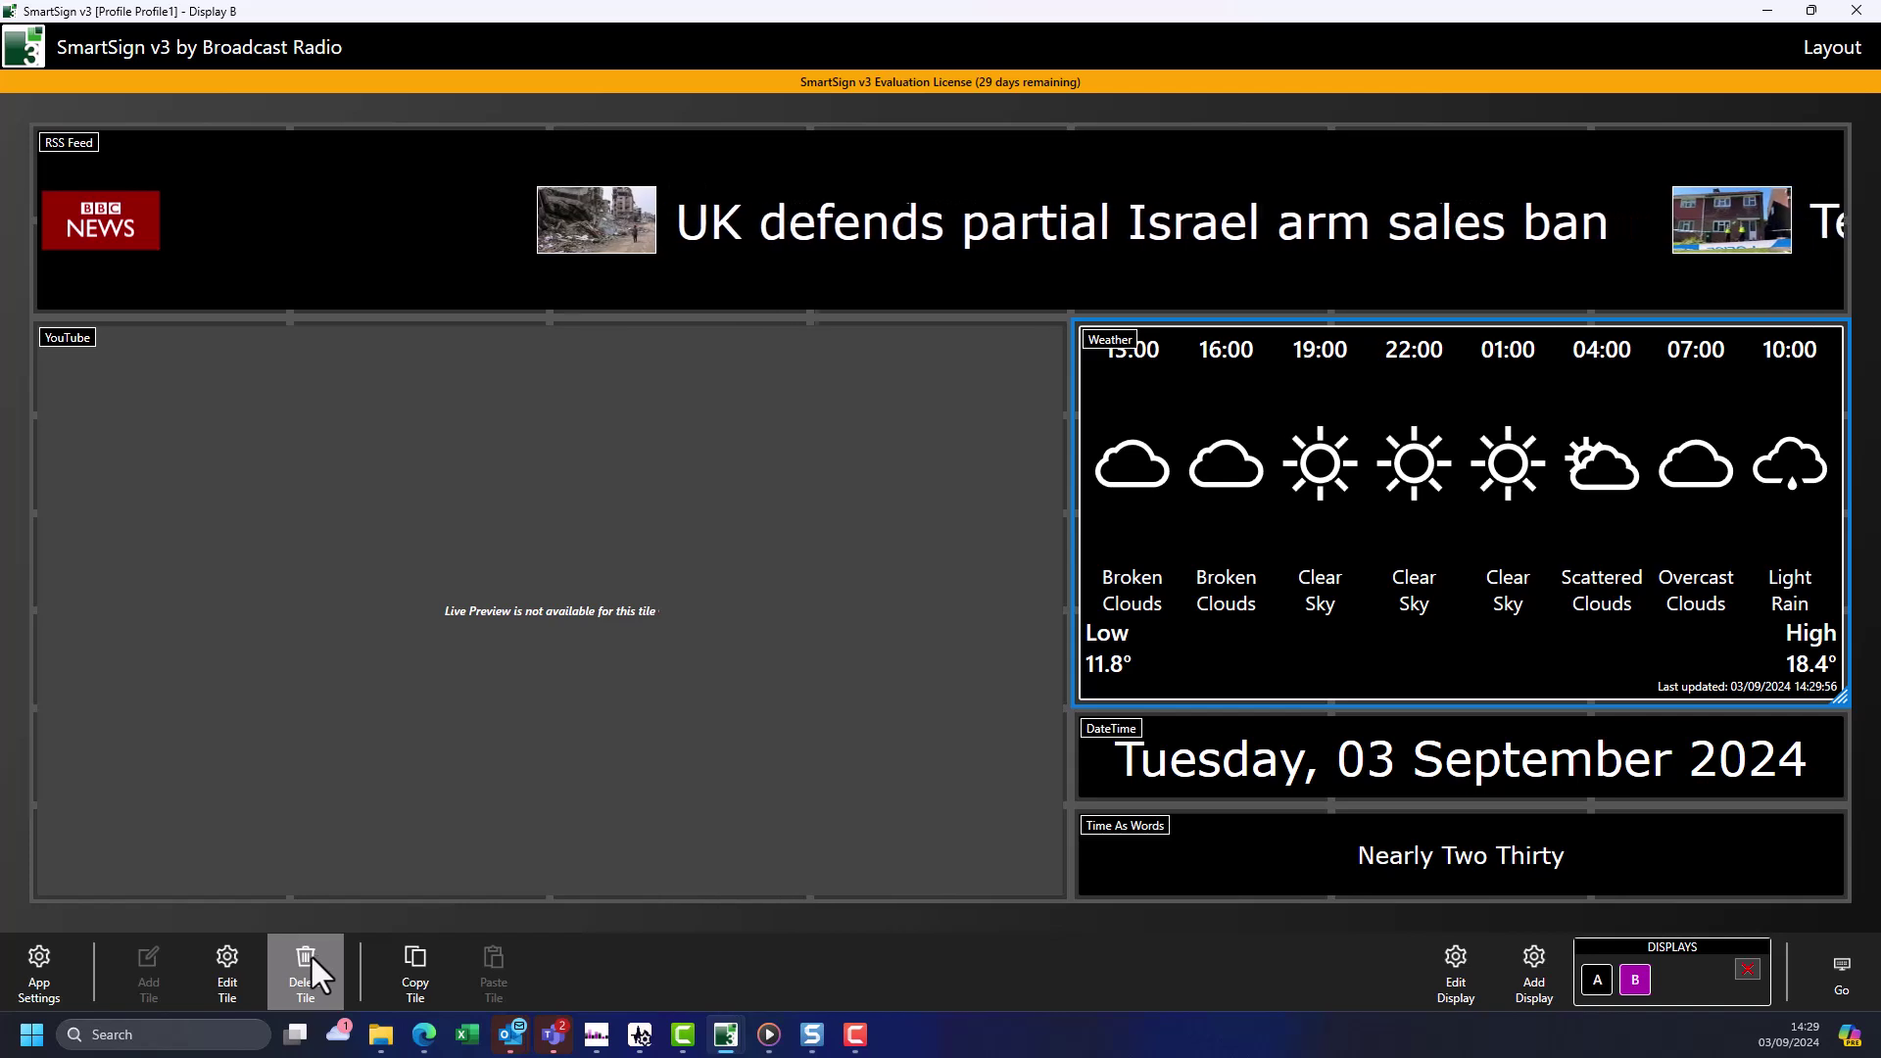
left_click(310, 954)
left_click(951, 587)
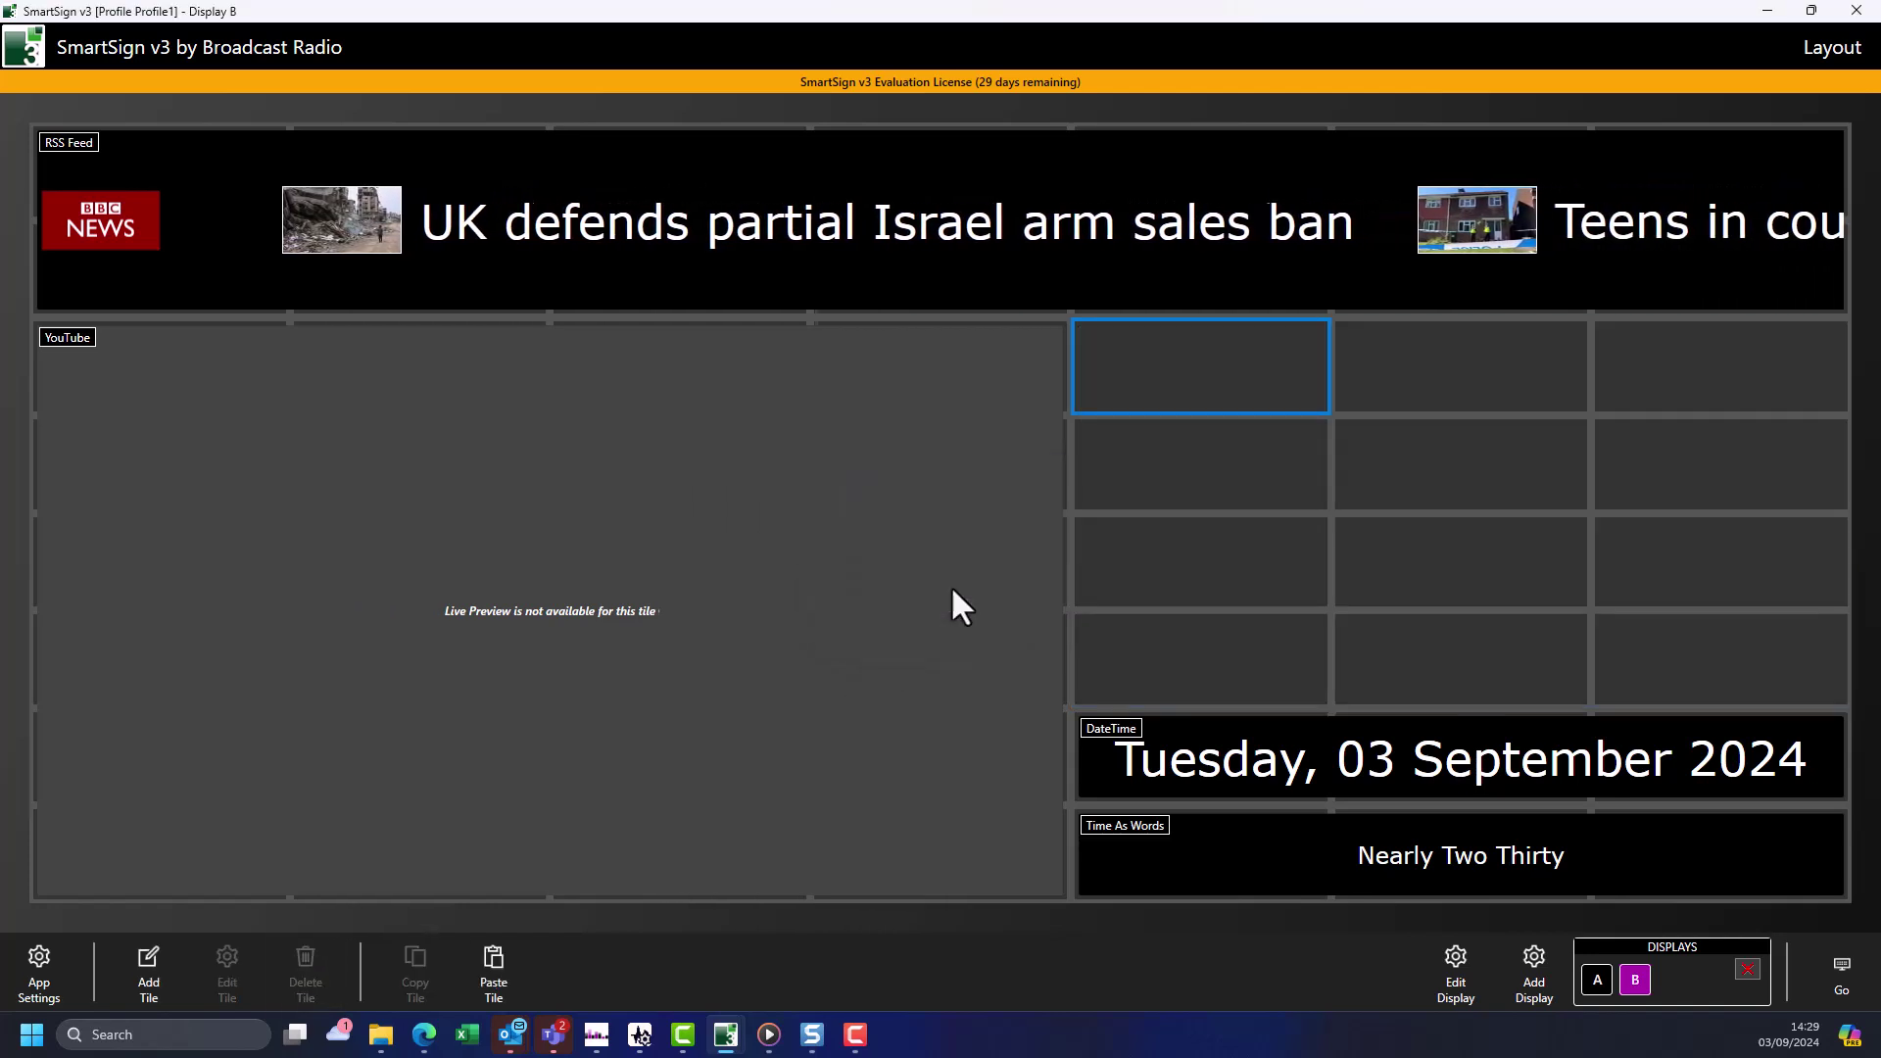
left_click_drag(1479, 765, 1482, 399)
left_click_drag(1501, 907, 1495, 490)
Set the Time As Words tile's font size to 48, apply it and close the settings.
double_click(1489, 478)
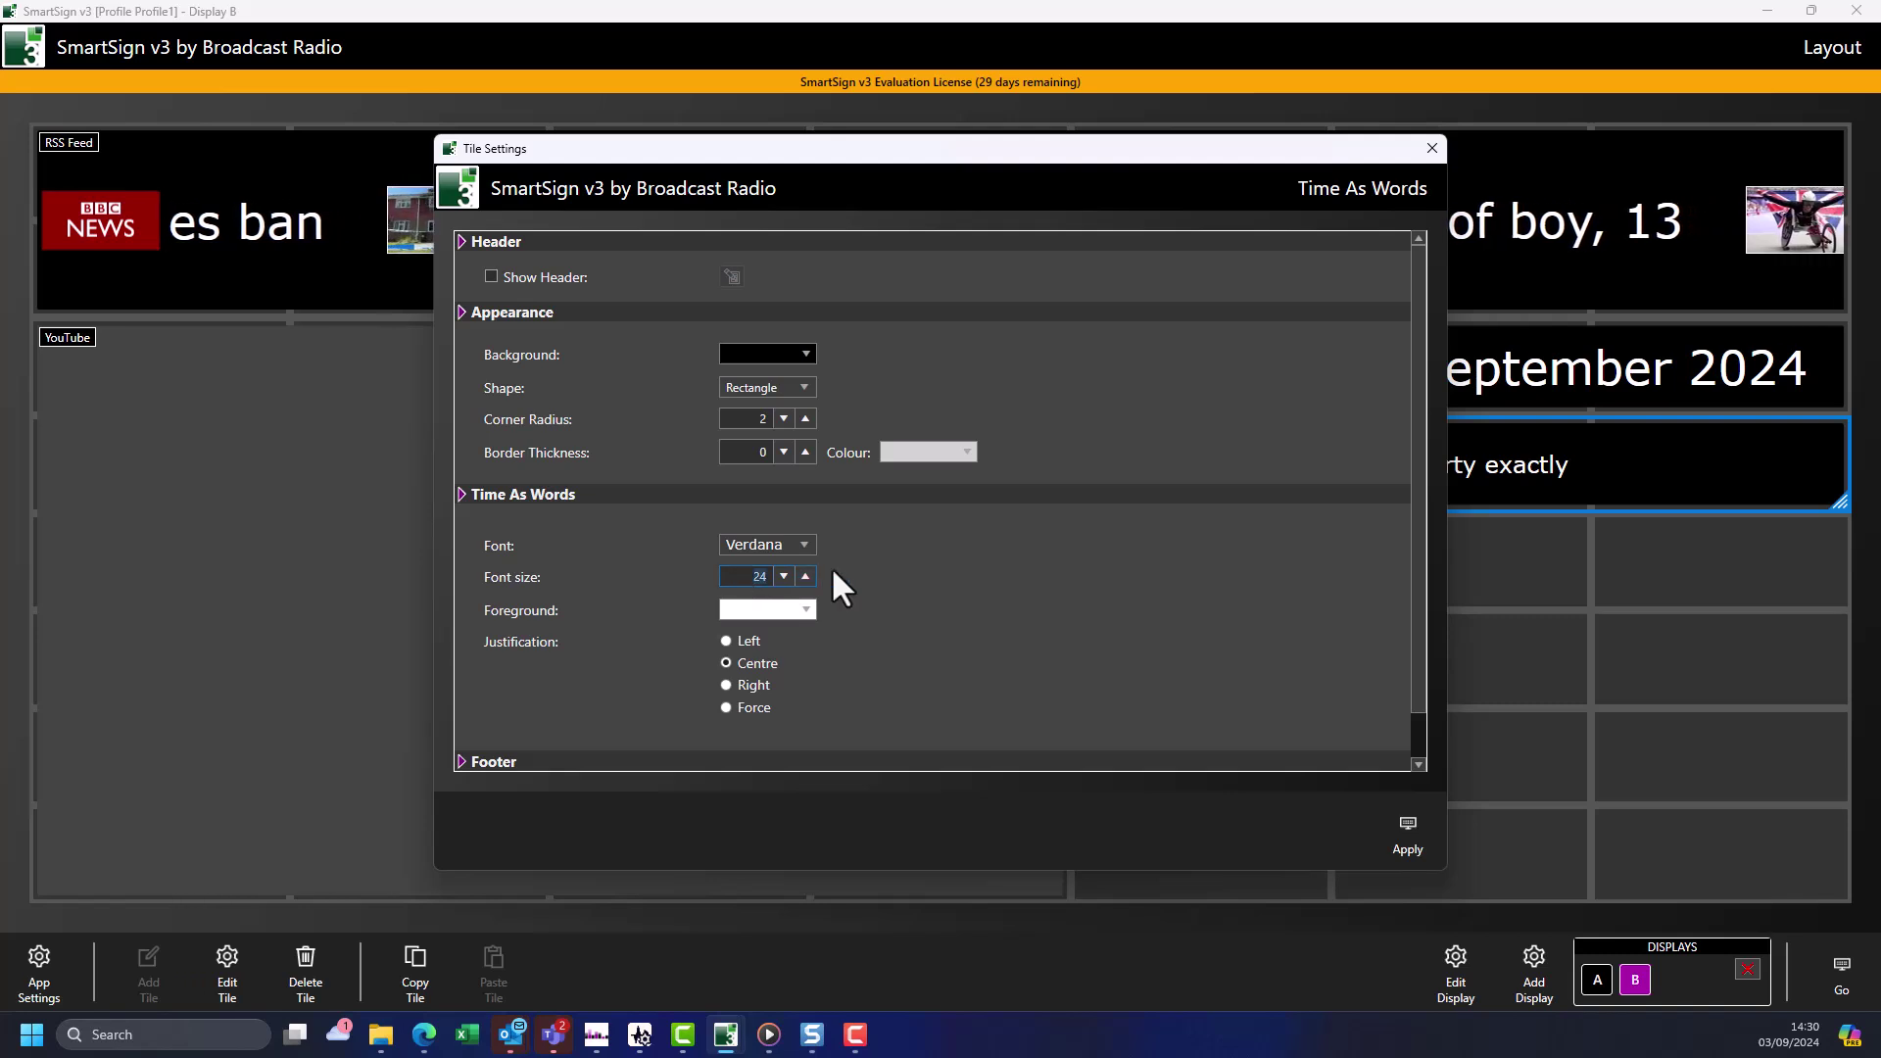
type("48")
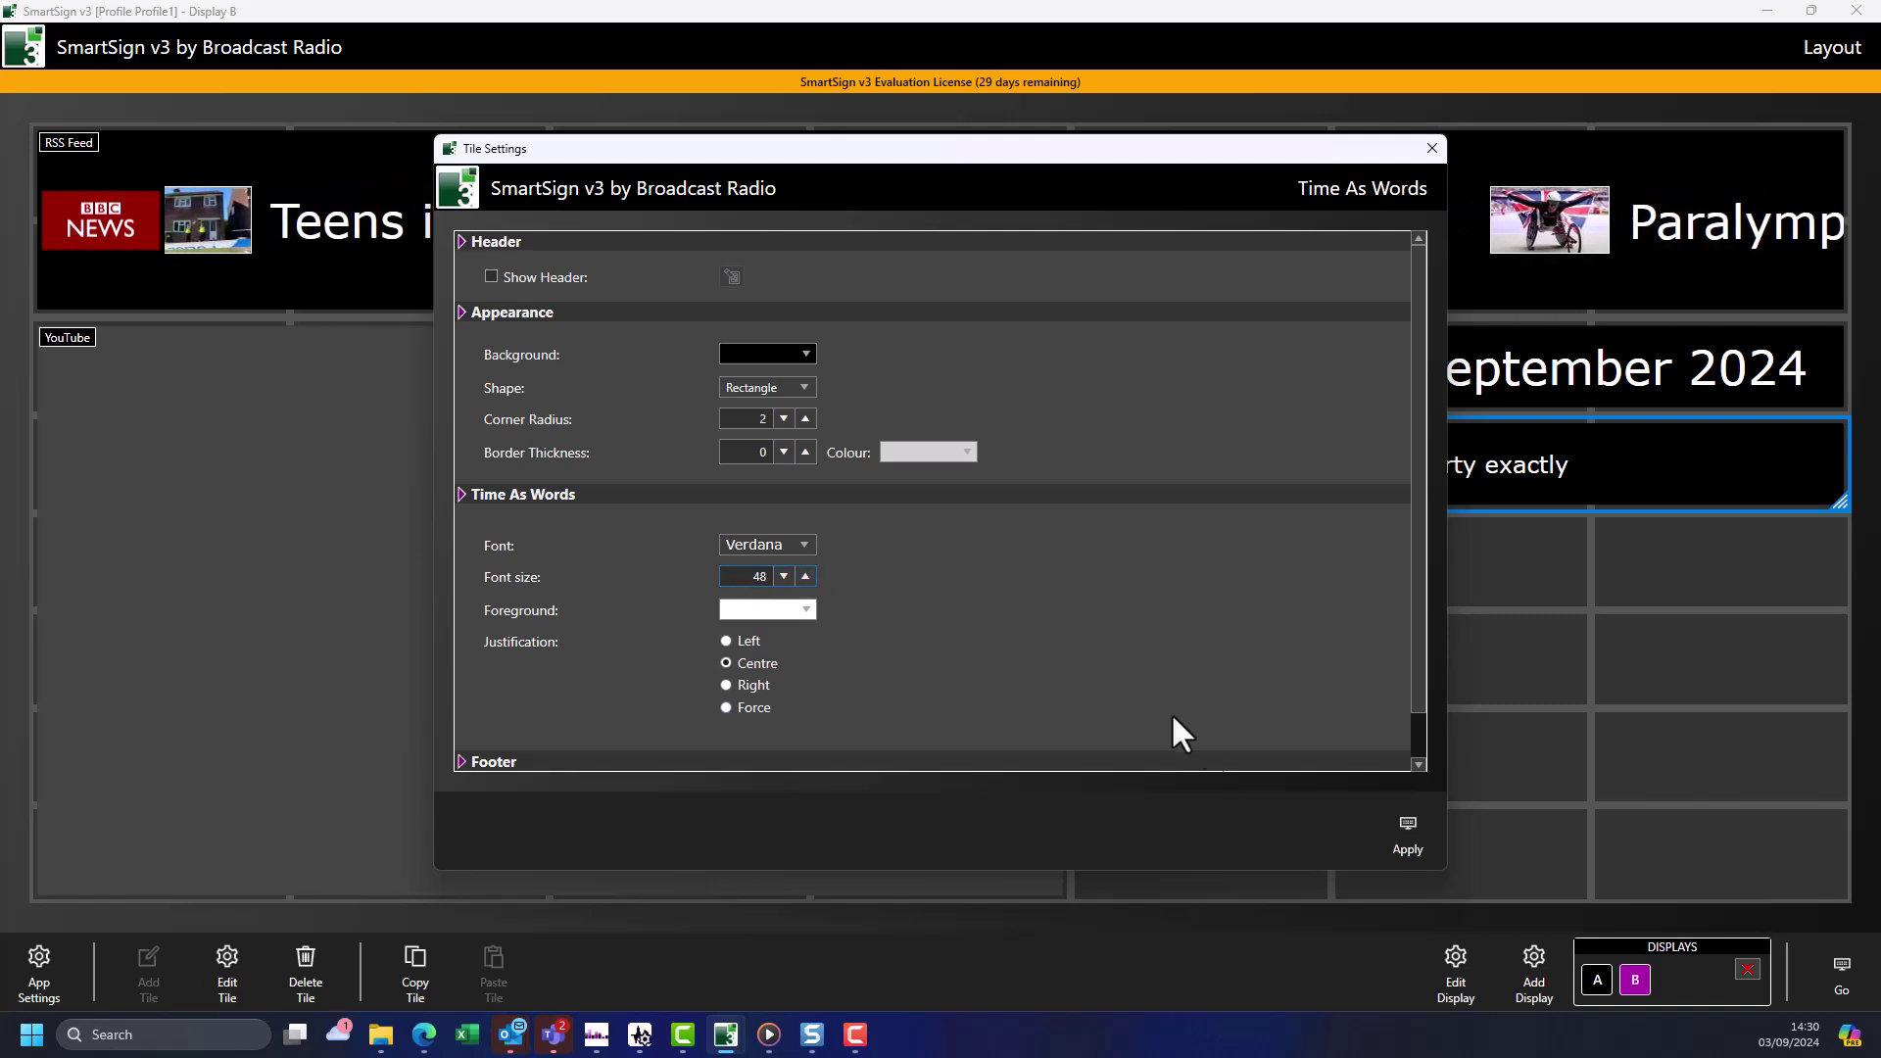
left_click(1431, 148)
Paste the copied Weather tile directly below the Time As Words tile.
left_click(1448, 412)
left_click(1264, 822)
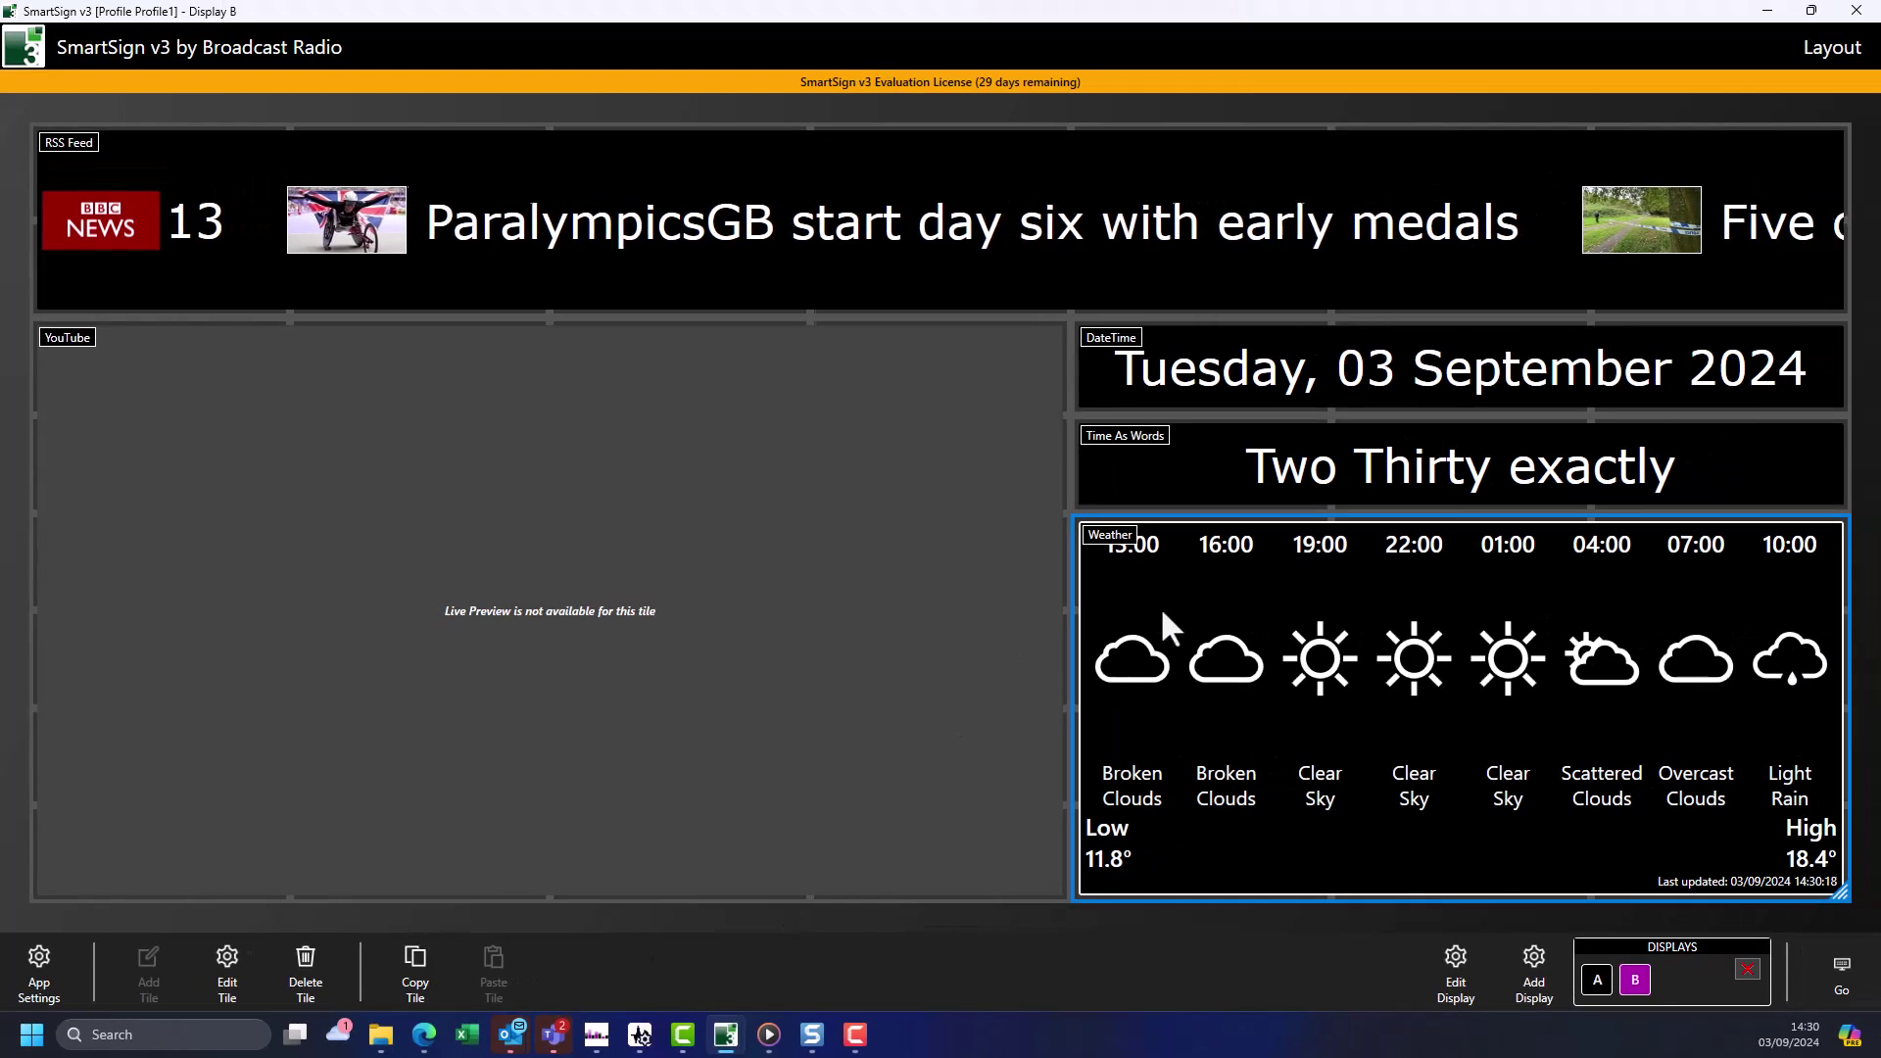
Show a header on the Weather tile reading "Local Weather In Hull" with a black background, apply it and close the settings.
double_click(1251, 587)
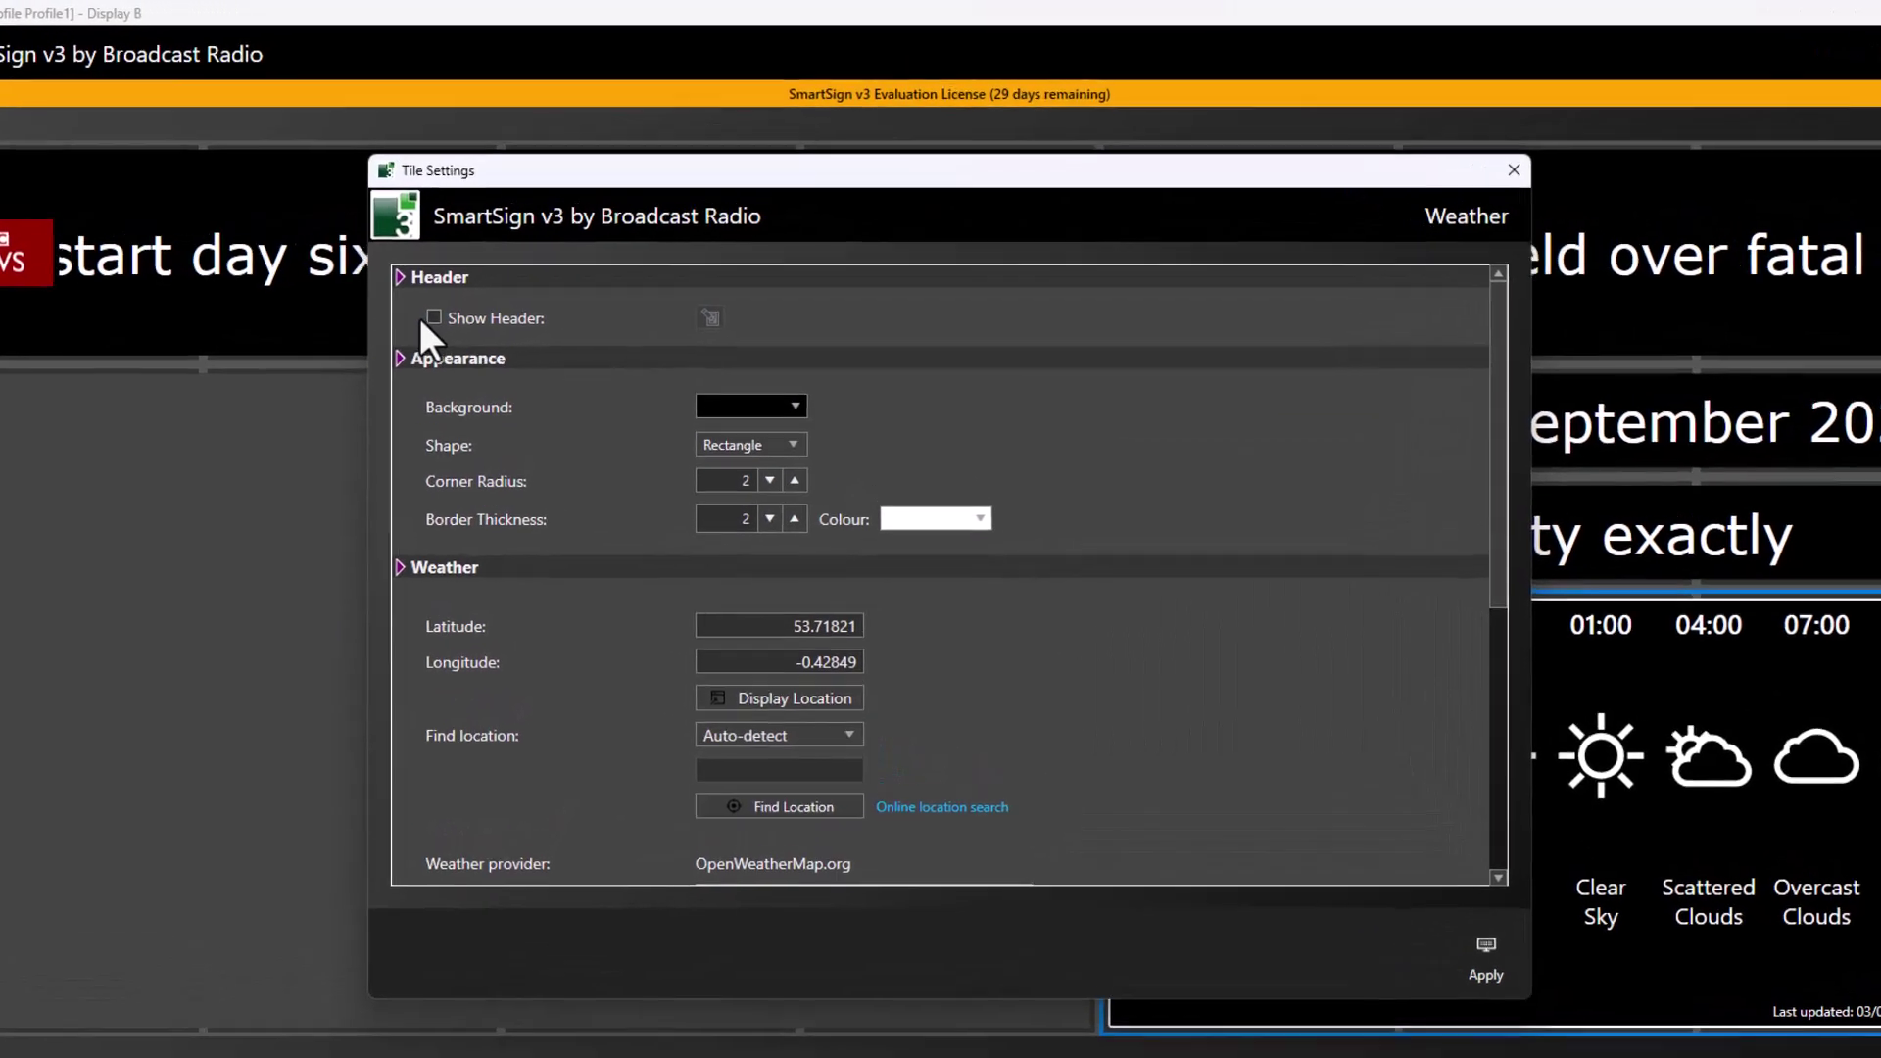
left_click(491, 277)
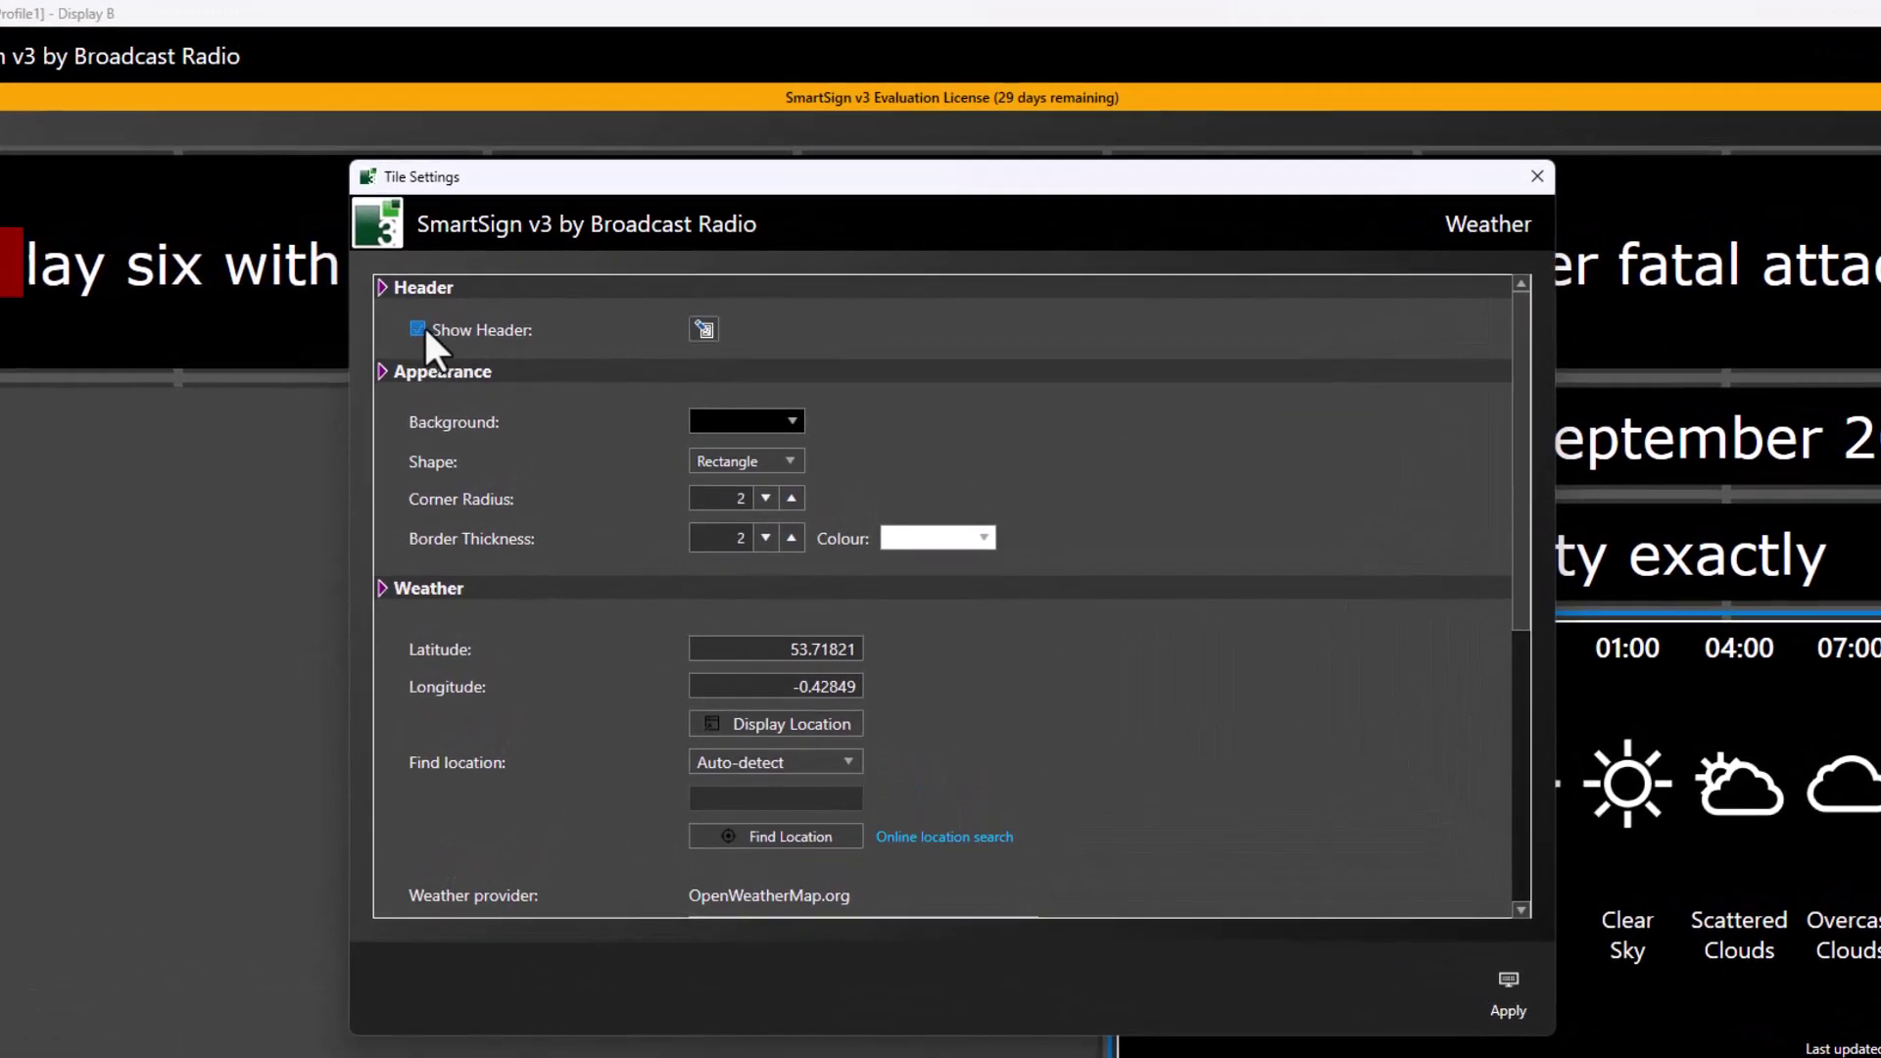
left_click(704, 328)
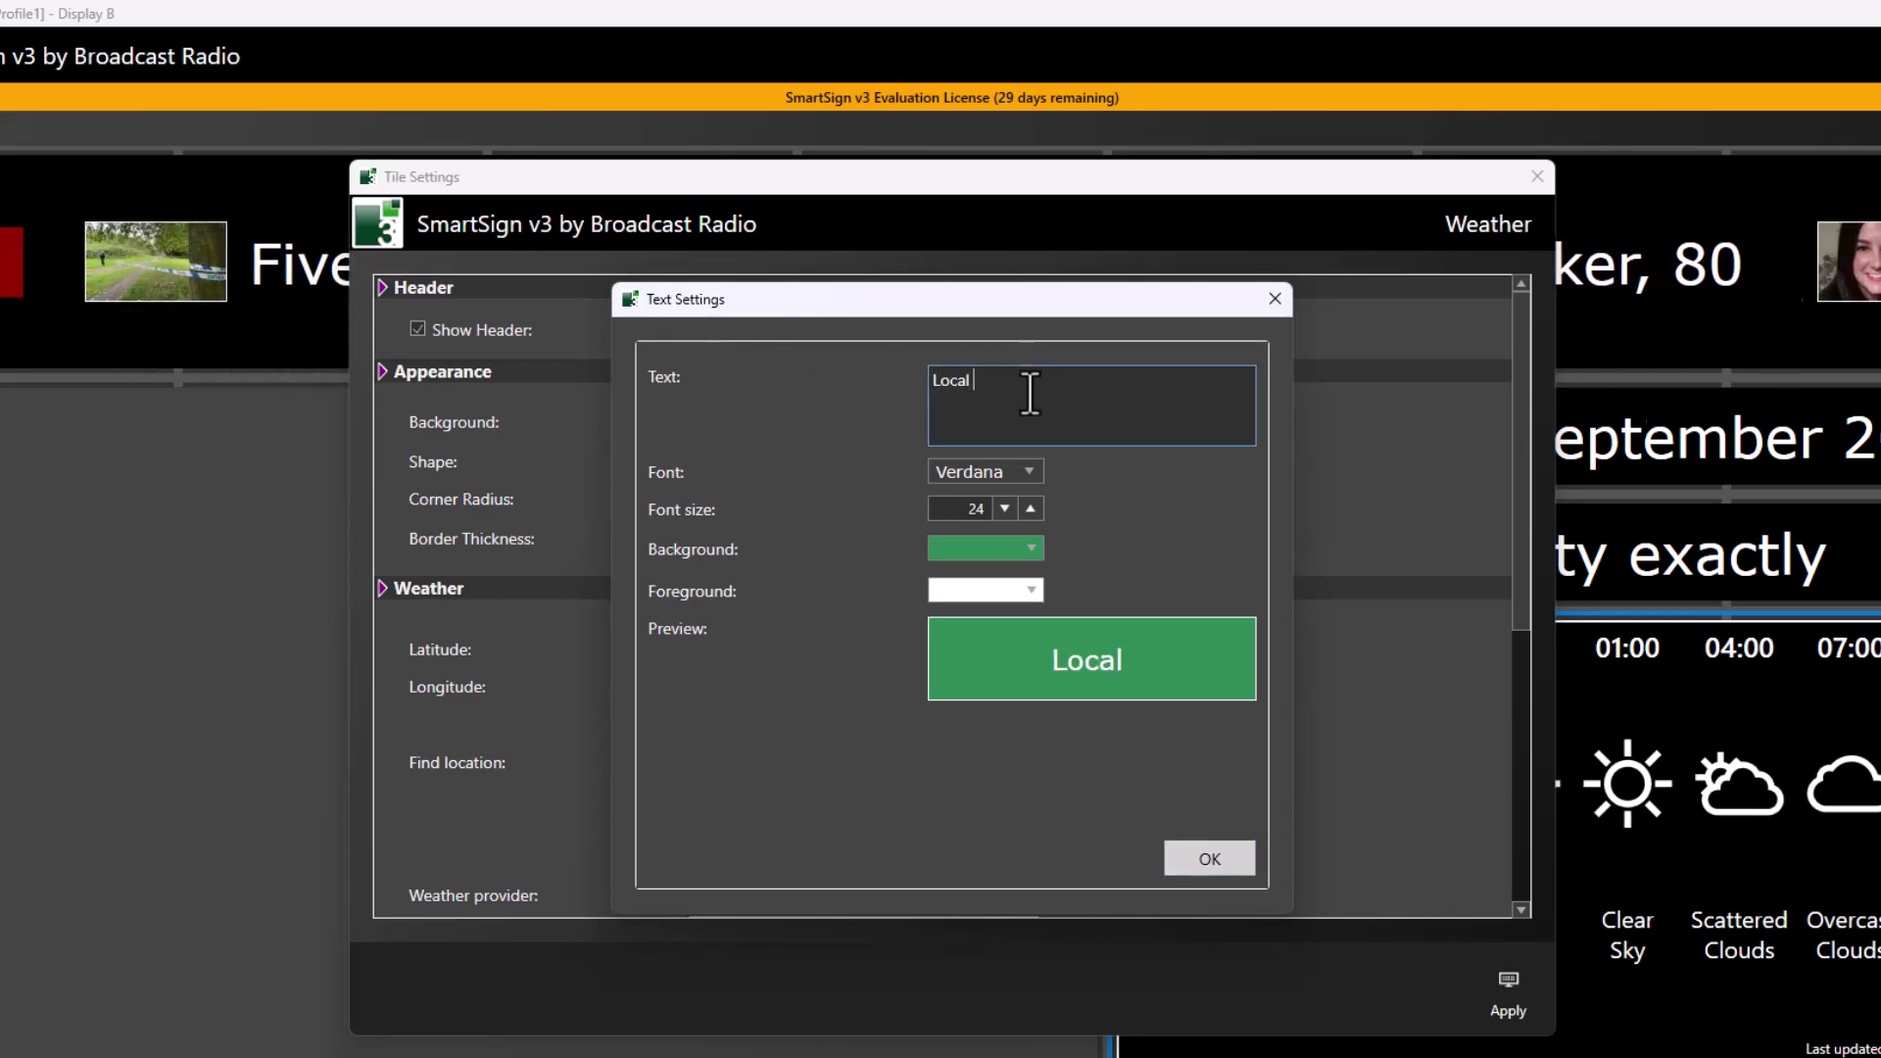
left_click(1032, 546)
left_click_drag(1061, 651, 862, 852)
left_click(862, 852)
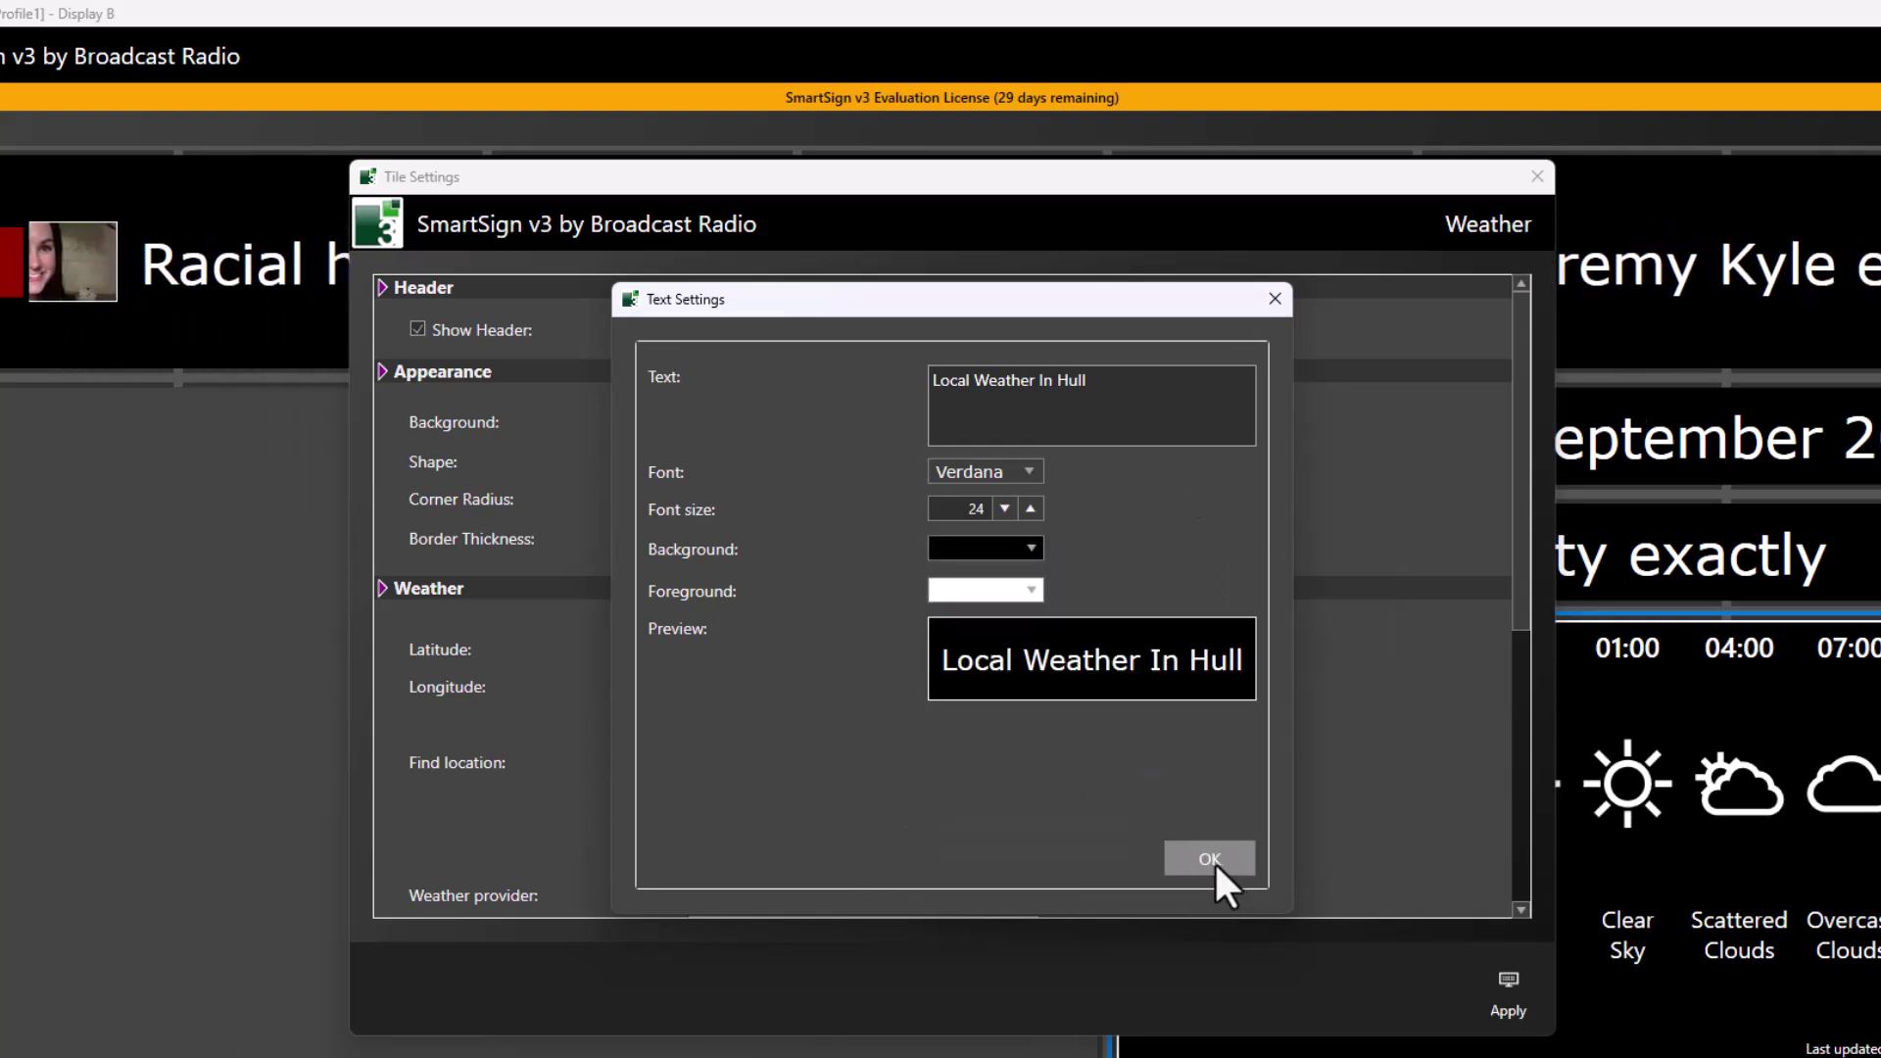
left_click(1210, 859)
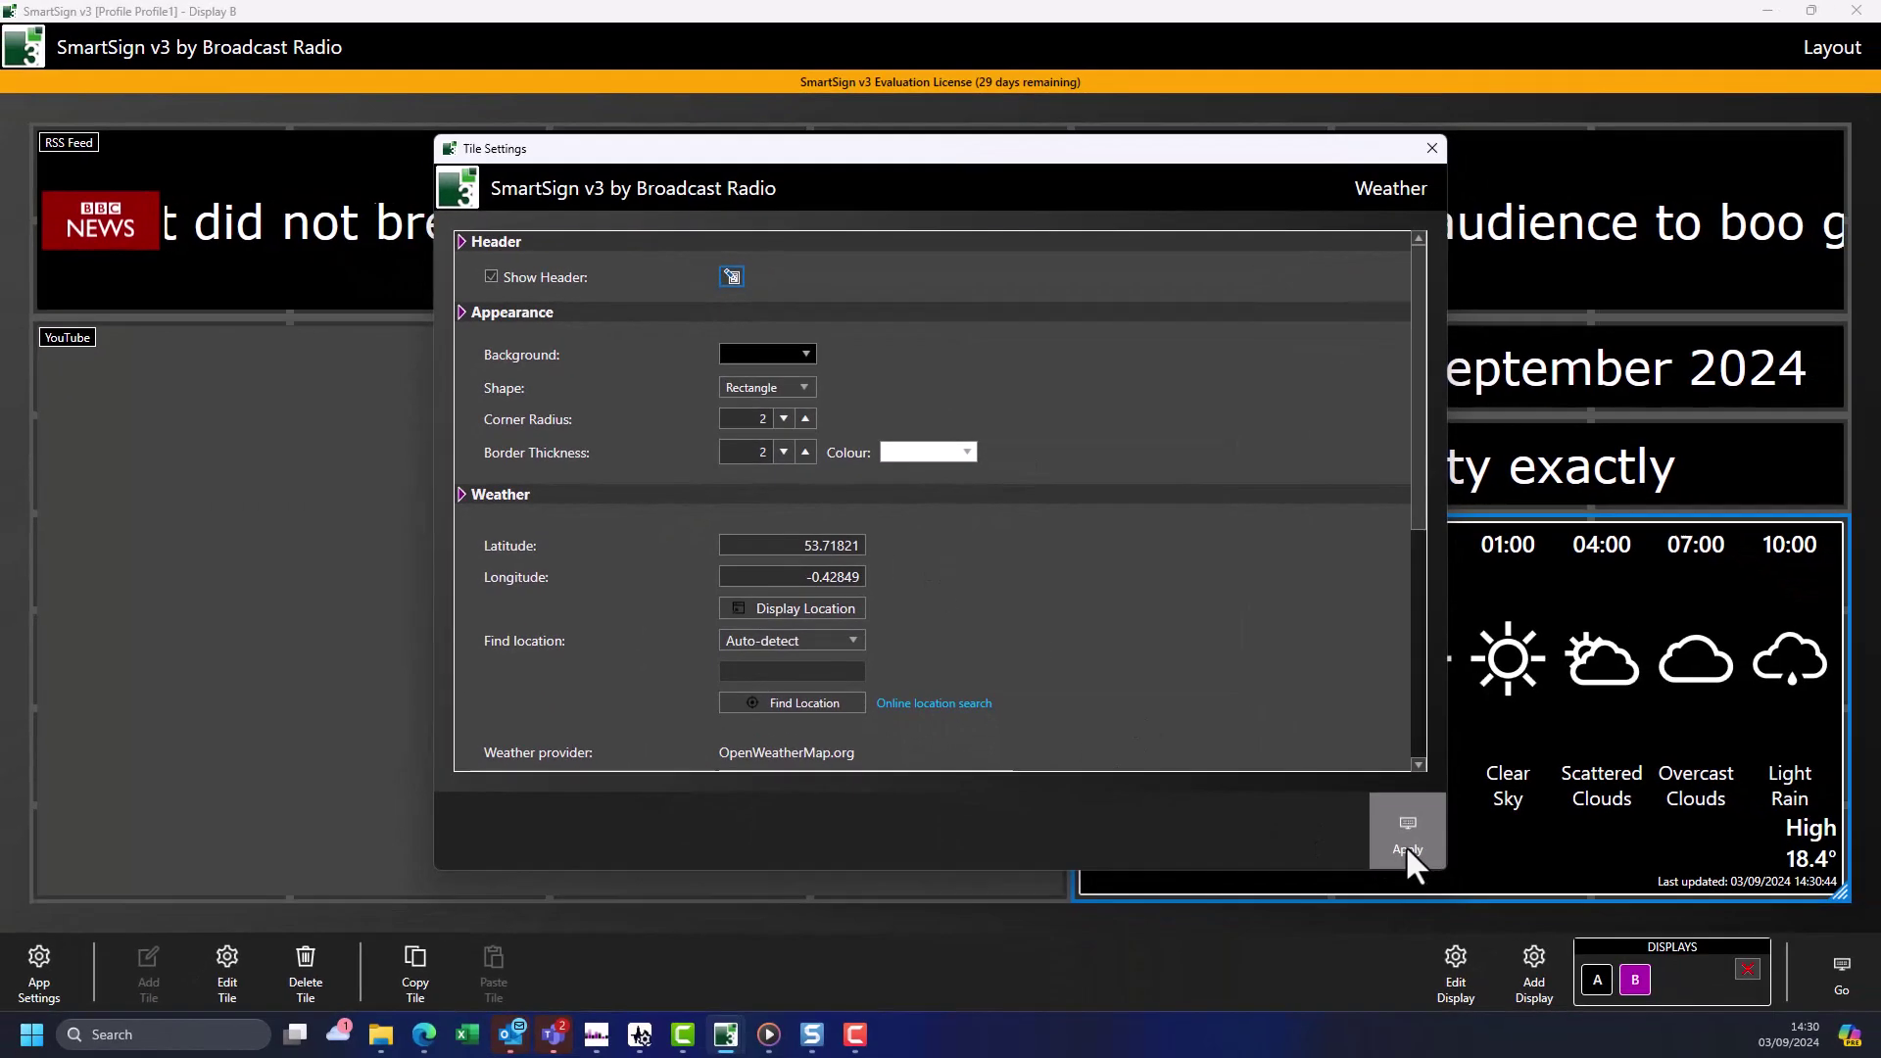
left_click(1406, 844)
left_click(1432, 148)
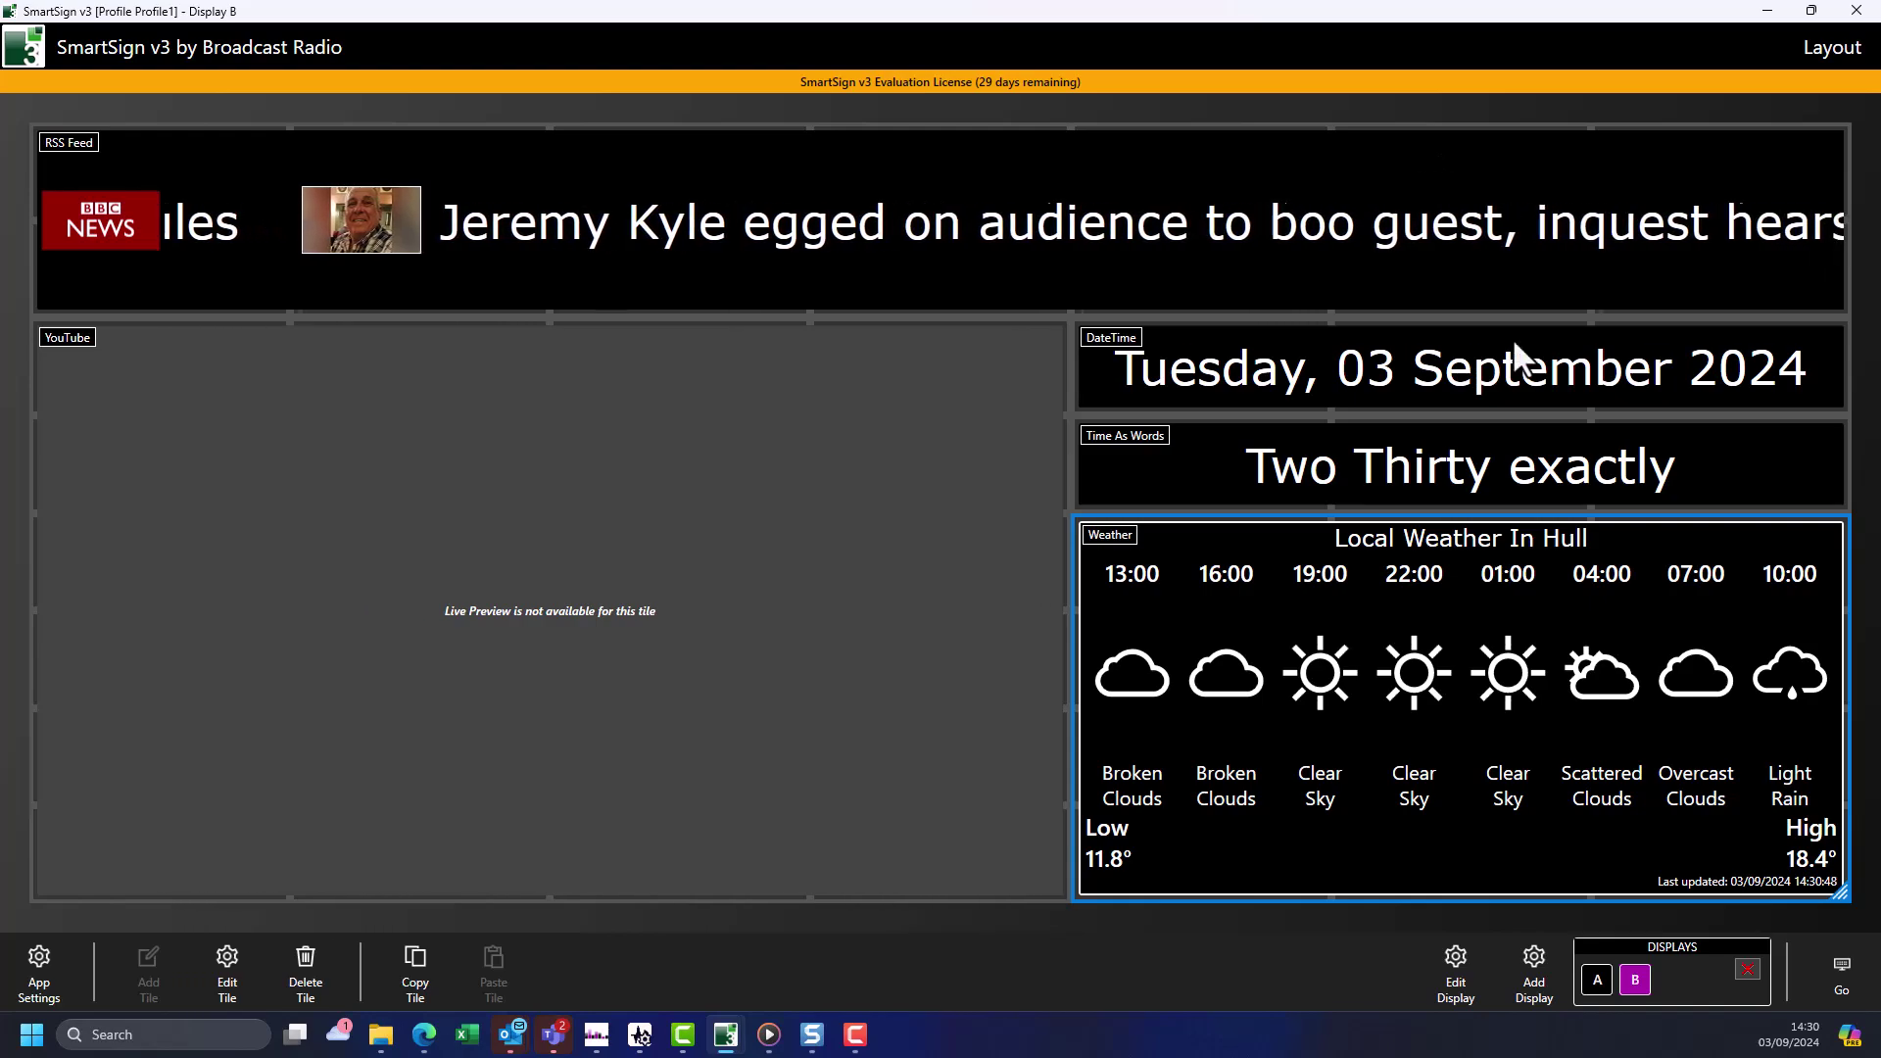
Run the displays live to view the rearranged layout with the bordered Weather tile and its header.
left_click(1840, 974)
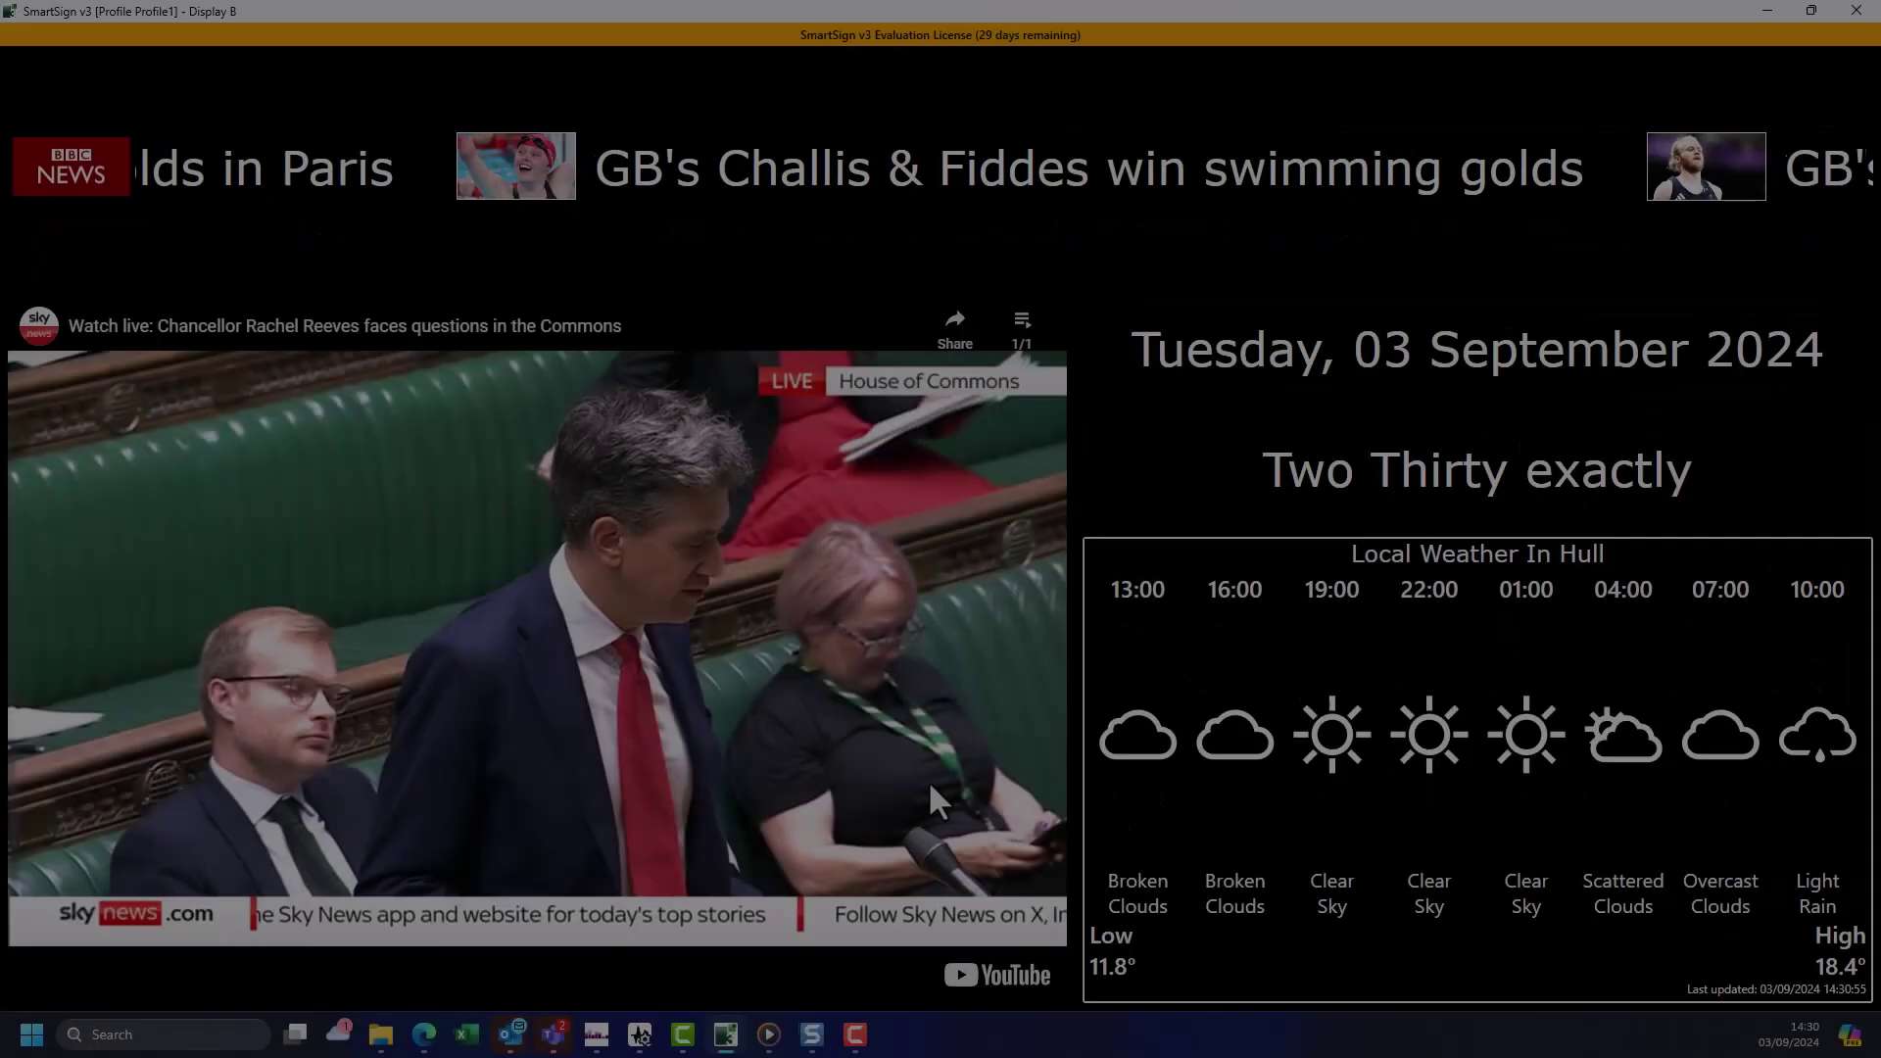